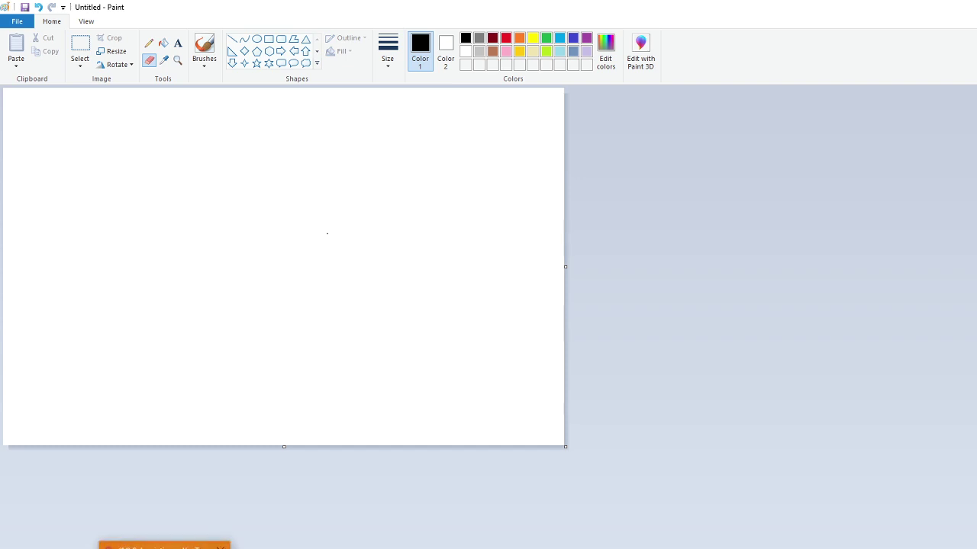
key("alt+Tab")
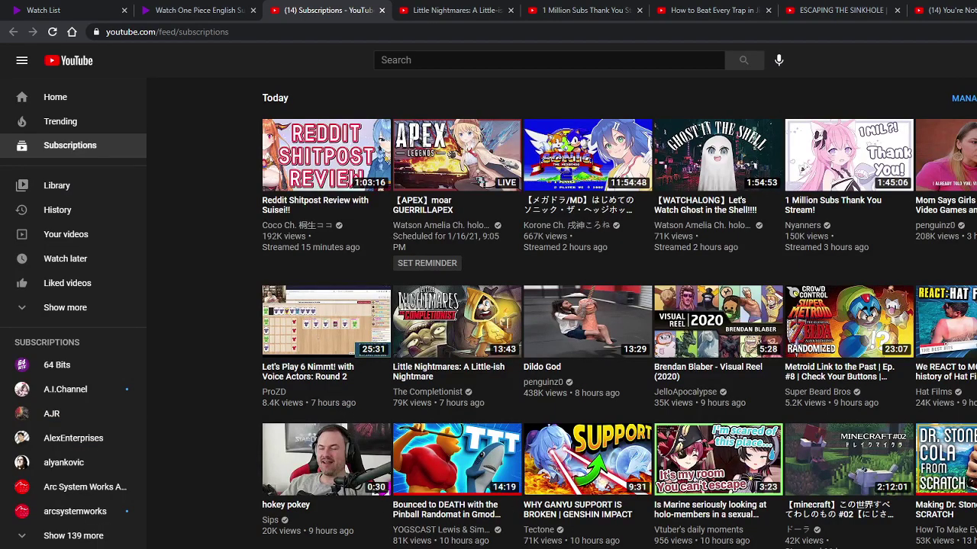
key("alt+Tab")
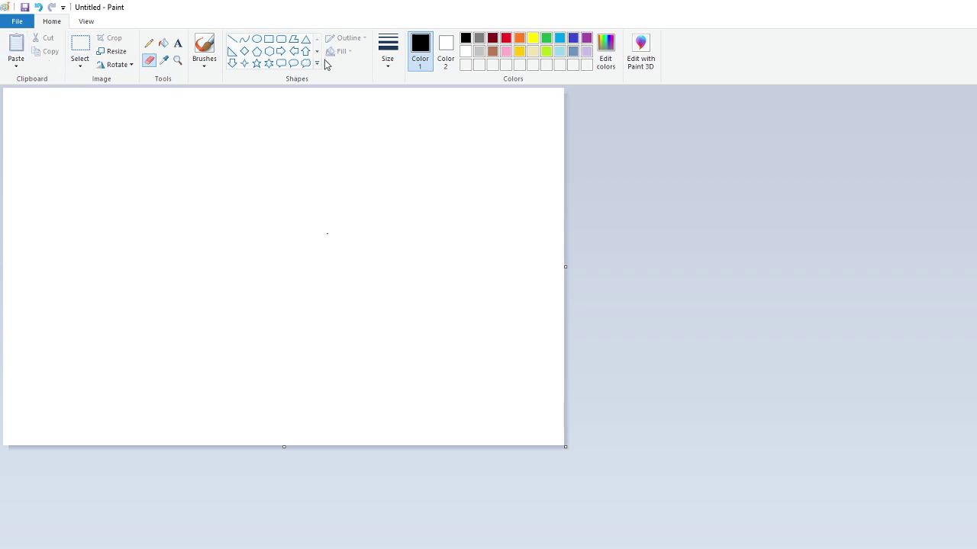
Enlarge the canvas from its corner so it fills the visible drawing area
left_click_drag(565, 448, 975, 548)
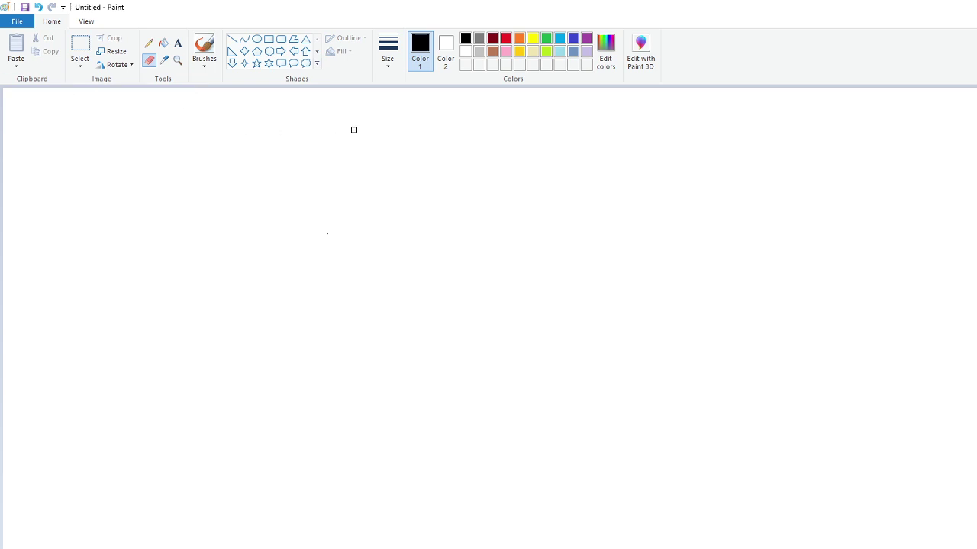
left_click(203, 63)
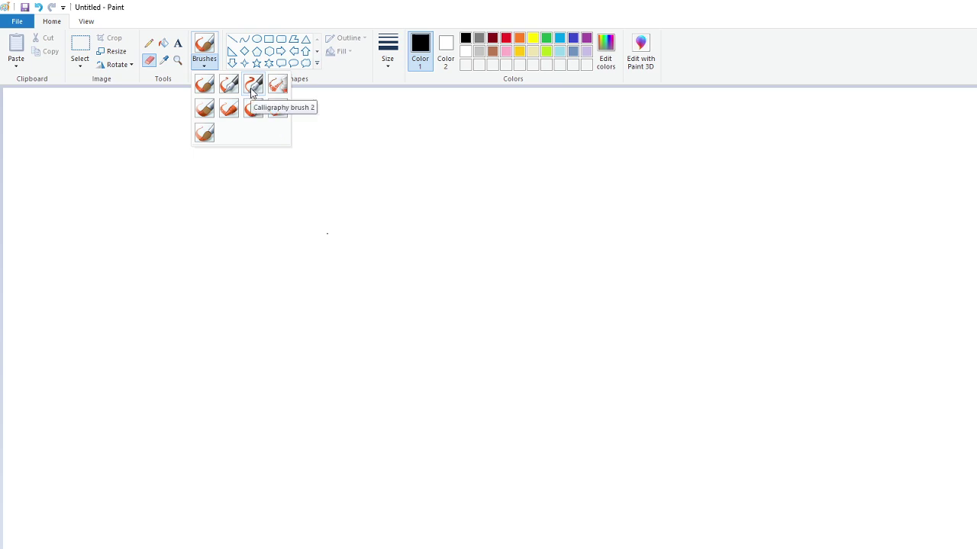
left_click(211, 93)
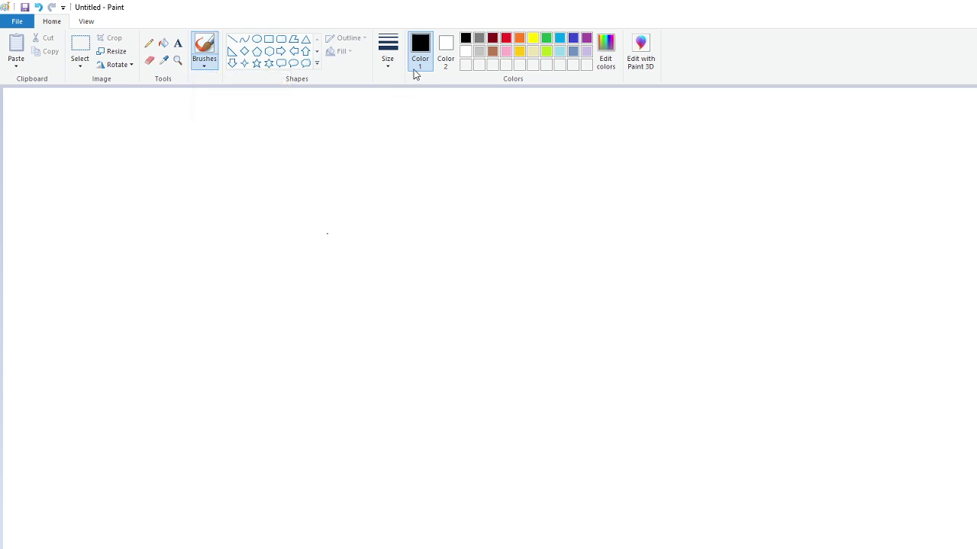
left_click(391, 67)
left_click(400, 138)
mouse_move(338, 246)
left_mouse_down()
mouse_move(303, 240)
mouse_move(331, 238)
mouse_move(321, 227)
mouse_move(341, 242)
mouse_move(318, 248)
mouse_move(303, 239)
left_mouse_up()
left_click(149, 61)
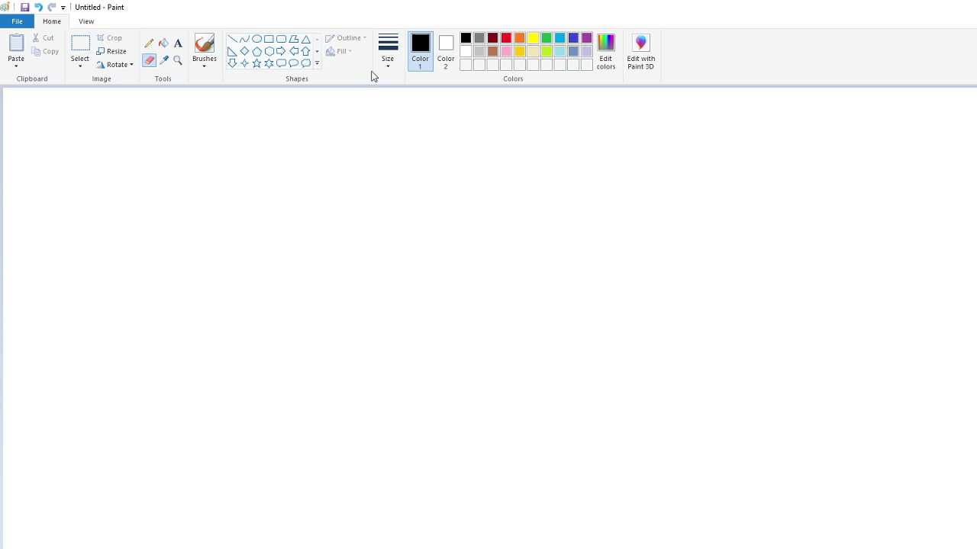
Draw a large round head outline in red with the brush around the middle of the canvas
left_click(507, 39)
left_click(213, 58)
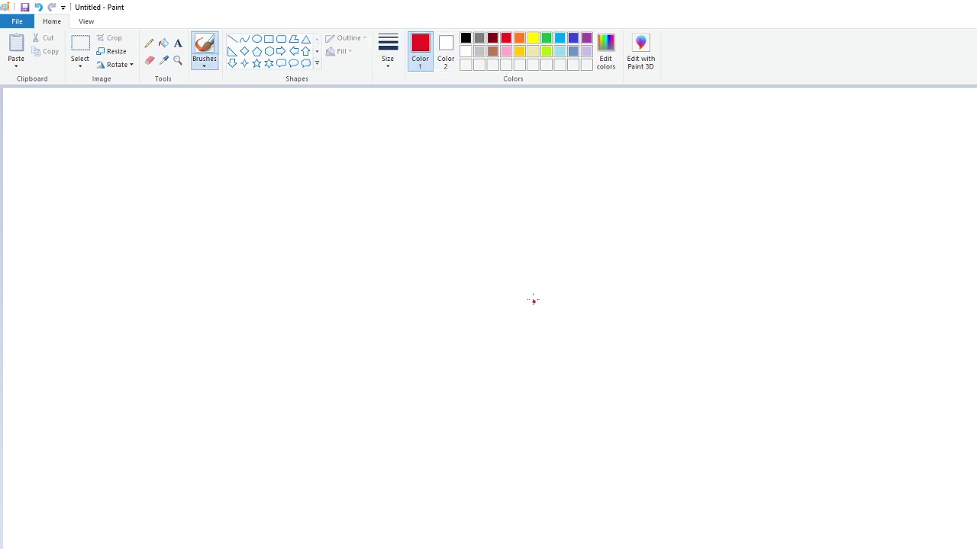
left_click(386, 65)
left_click(418, 134)
mouse_move(481, 200)
left_mouse_down()
mouse_move(373, 232)
mouse_move(315, 360)
mouse_move(483, 467)
mouse_move(628, 358)
mouse_move(574, 242)
mouse_move(464, 193)
left_mouse_up()
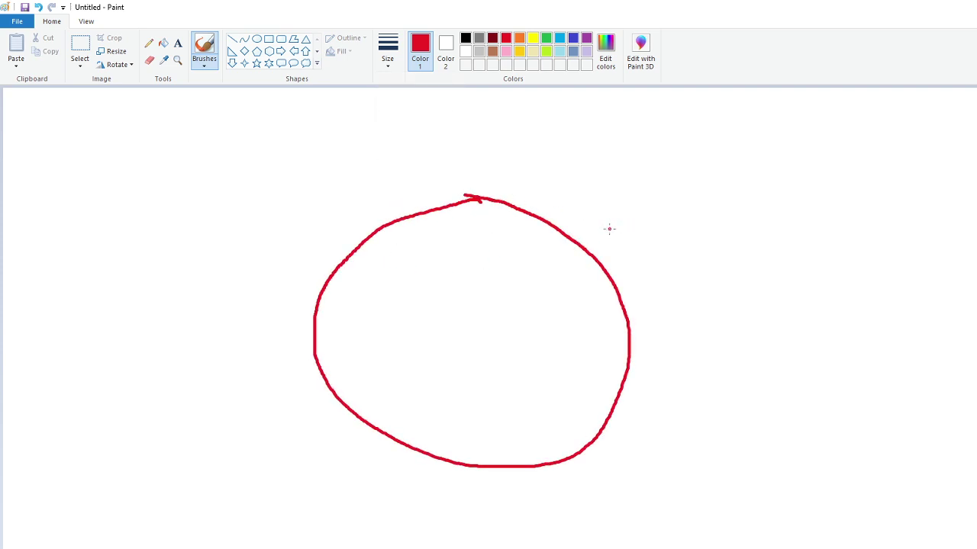
Erase the overlapping stroke ends at the top of the red outline and close the gap with the red brush
left_click(148, 60)
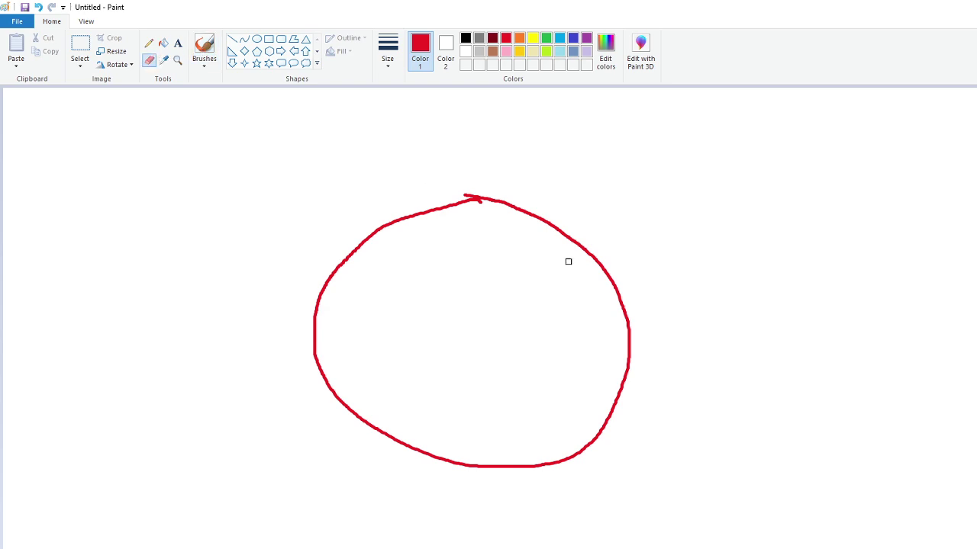
left_click_drag(460, 194, 483, 205)
left_click(204, 51)
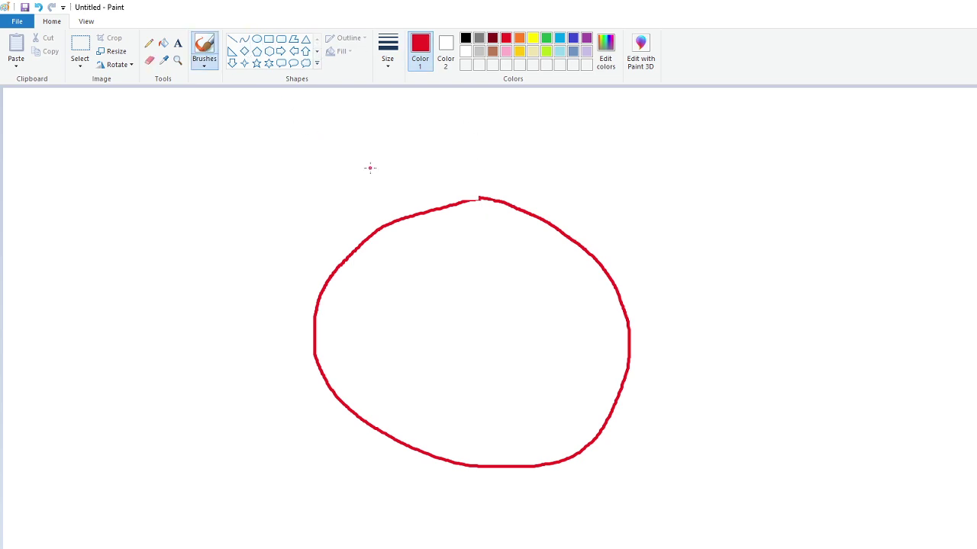
mouse_move(471, 200)
left_mouse_down()
mouse_move(461, 199)
mouse_move(494, 197)
mouse_move(470, 201)
left_mouse_up()
Fill the inside of the red outline with orange
left_click(479, 40)
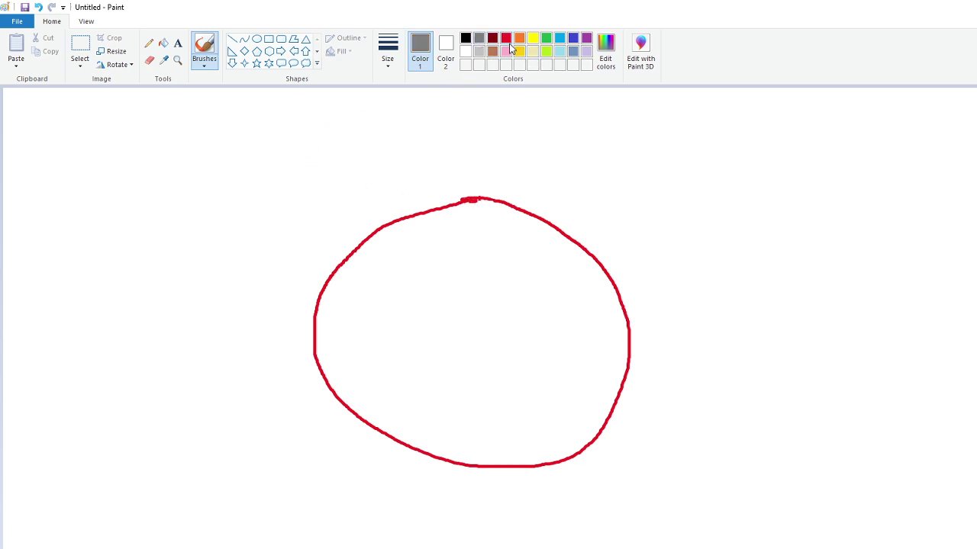
left_click(505, 38)
left_click(519, 38)
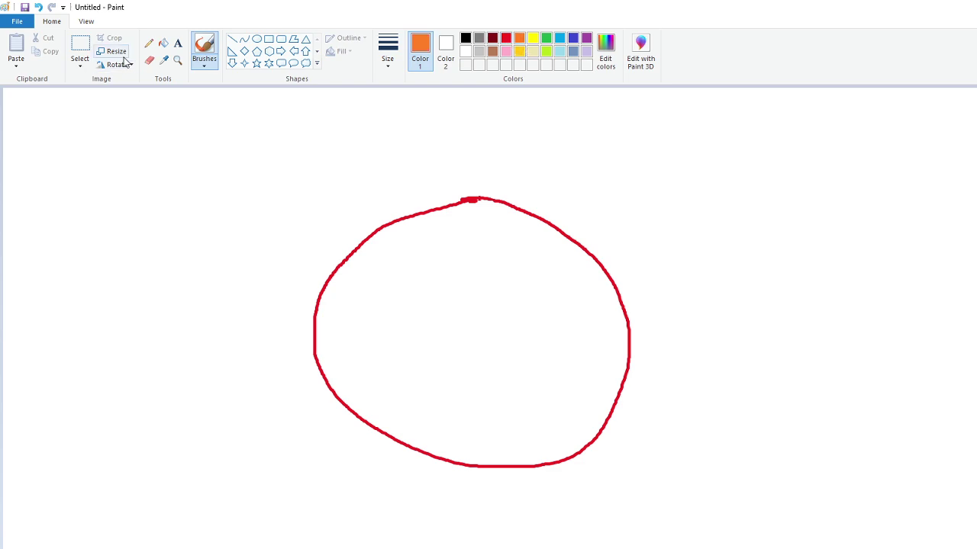
left_click(177, 42)
left_click(164, 43)
left_click(435, 268)
Draw two small white ovals in the upper half of the orange head with the brush and fill them white
left_click(465, 51)
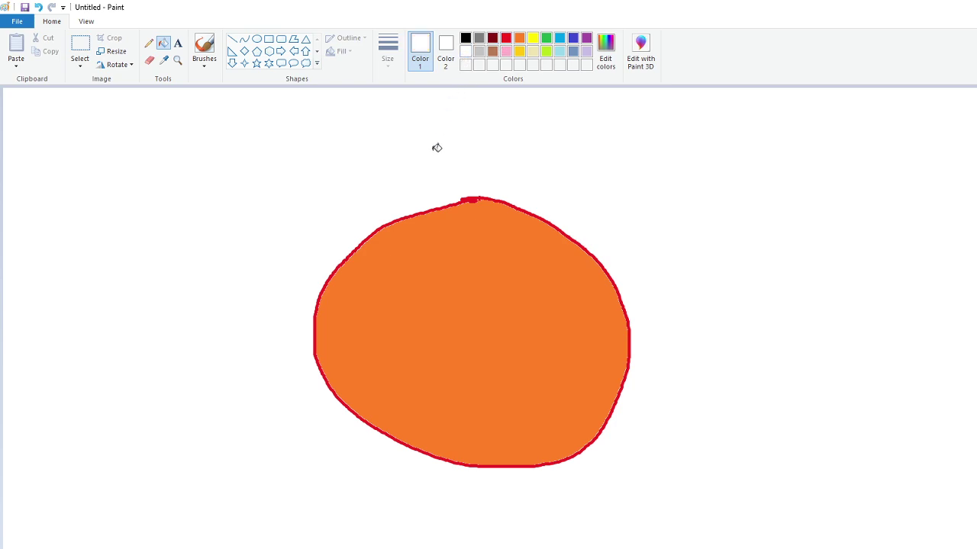
left_click(429, 269)
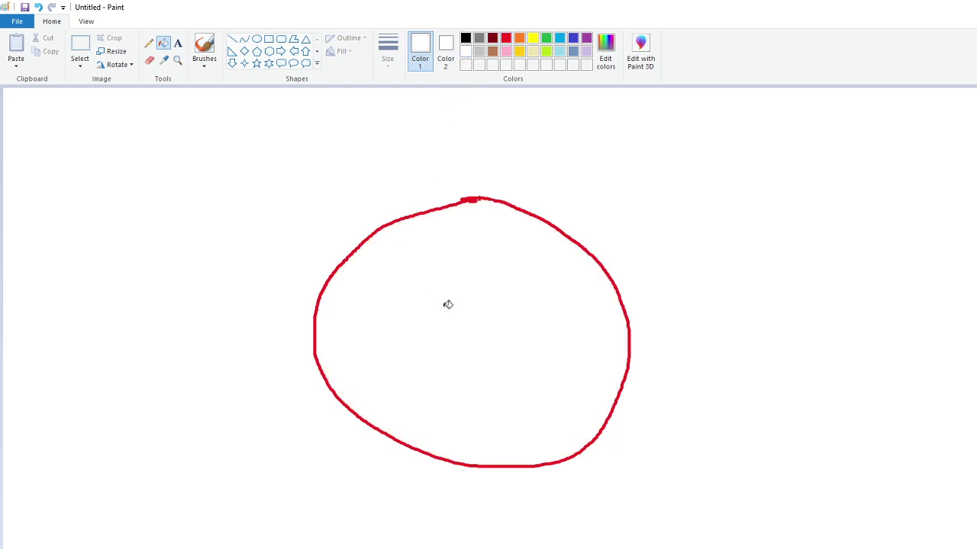
left_click(38, 7)
left_click(203, 47)
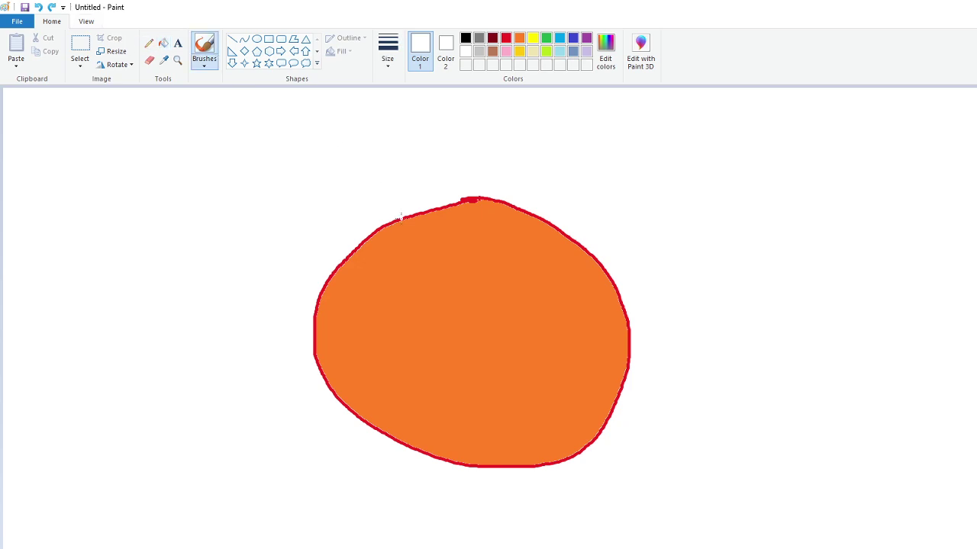
mouse_move(421, 270)
left_mouse_down()
mouse_move(398, 303)
mouse_move(427, 300)
mouse_move(412, 272)
left_mouse_up()
mouse_move(547, 282)
left_mouse_down()
mouse_move(529, 288)
mouse_move(559, 302)
mouse_move(551, 286)
left_mouse_up()
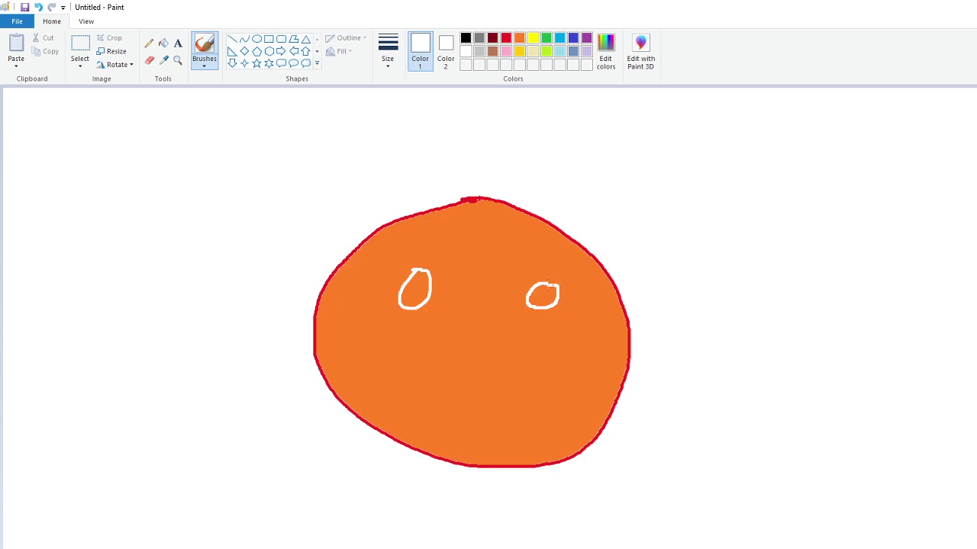
left_click(163, 43)
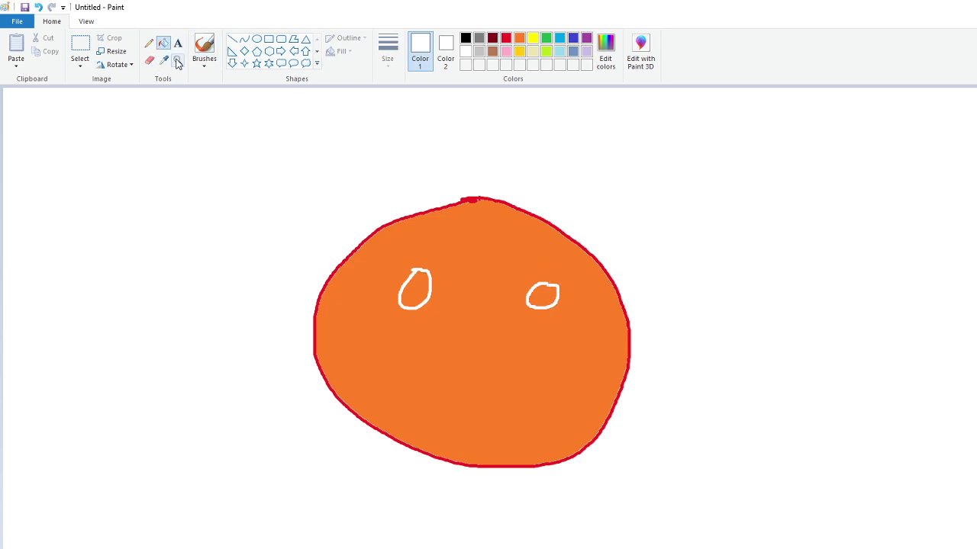
left_click(421, 288)
left_click(551, 295)
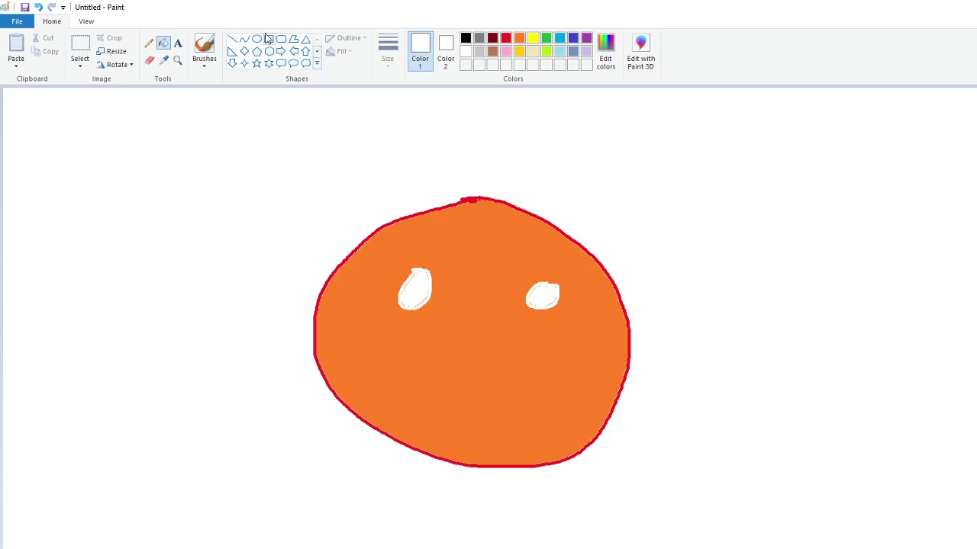
Draw a larger white outline around each of the two small ovals with the brush
left_click(206, 46)
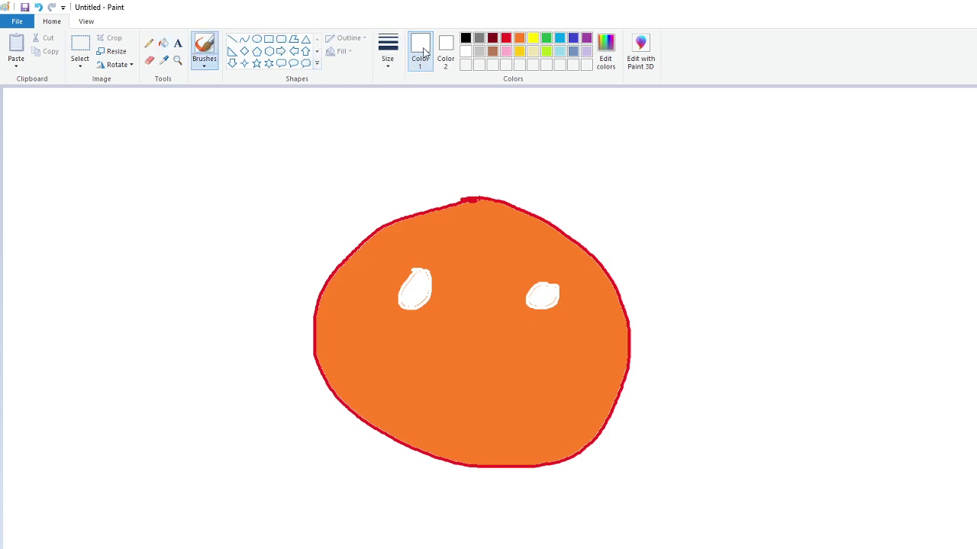
left_click(465, 40)
left_click(546, 39)
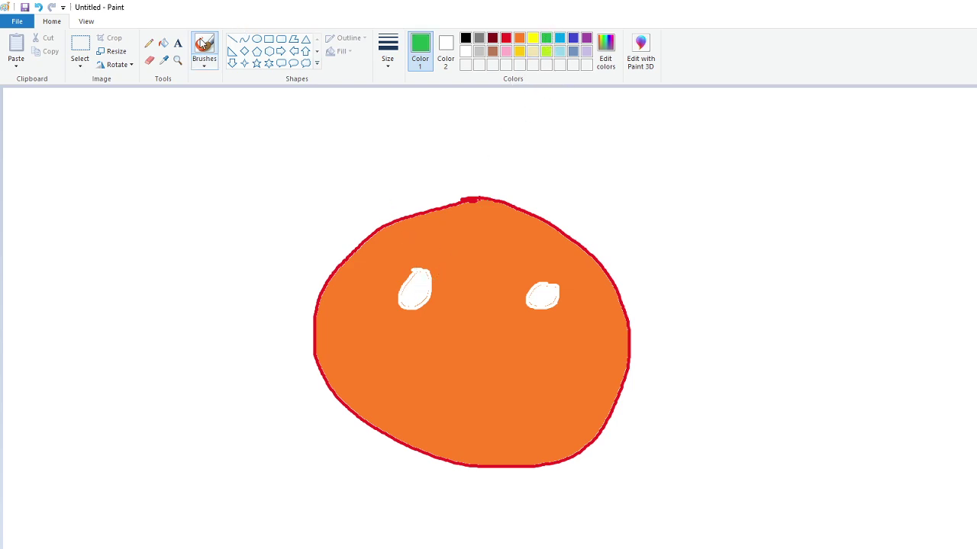
left_click(466, 53)
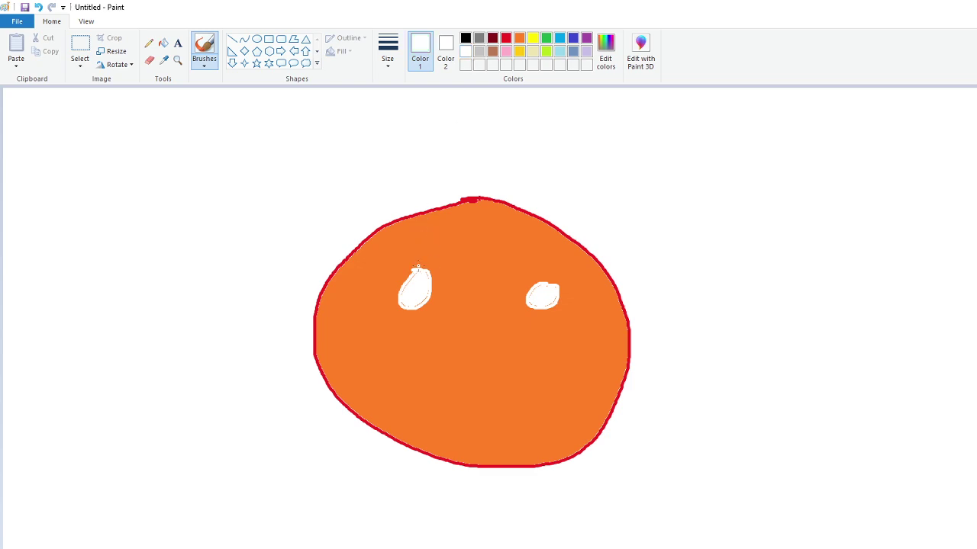
mouse_move(428, 257)
left_mouse_down()
mouse_move(394, 277)
mouse_move(386, 317)
mouse_move(417, 338)
mouse_move(444, 300)
mouse_move(424, 257)
left_mouse_up()
mouse_move(537, 264)
left_mouse_down()
mouse_move(518, 331)
mouse_move(558, 324)
mouse_move(556, 277)
mouse_move(533, 264)
left_mouse_up()
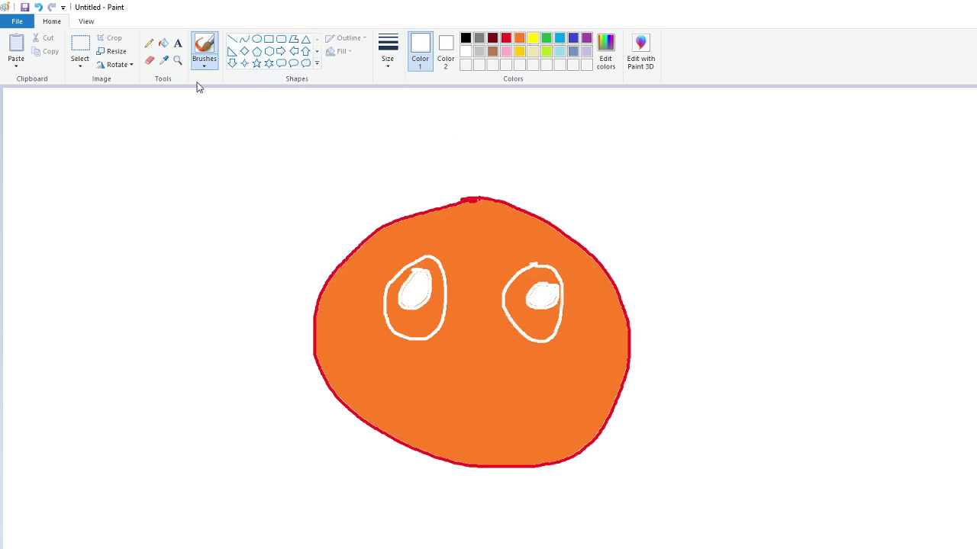
left_click(163, 44)
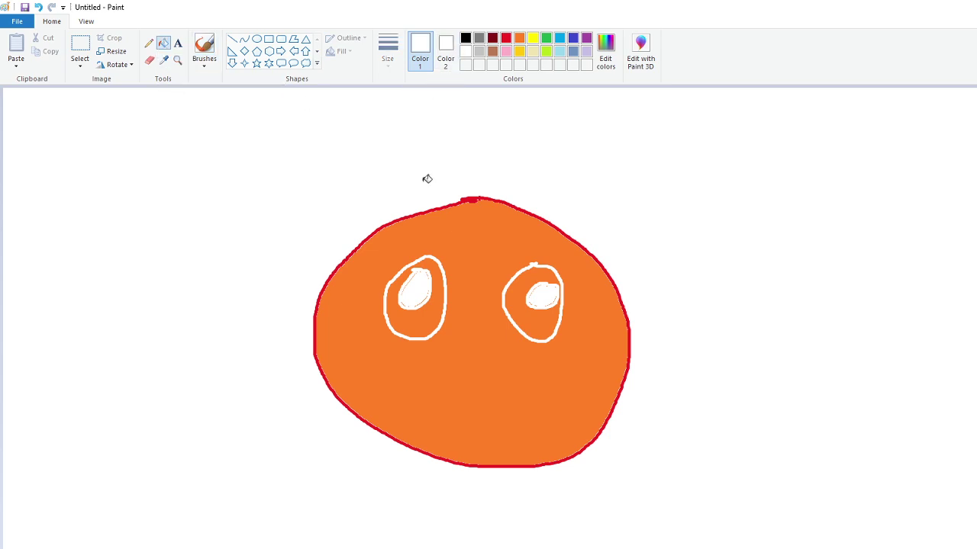
left_click(432, 322)
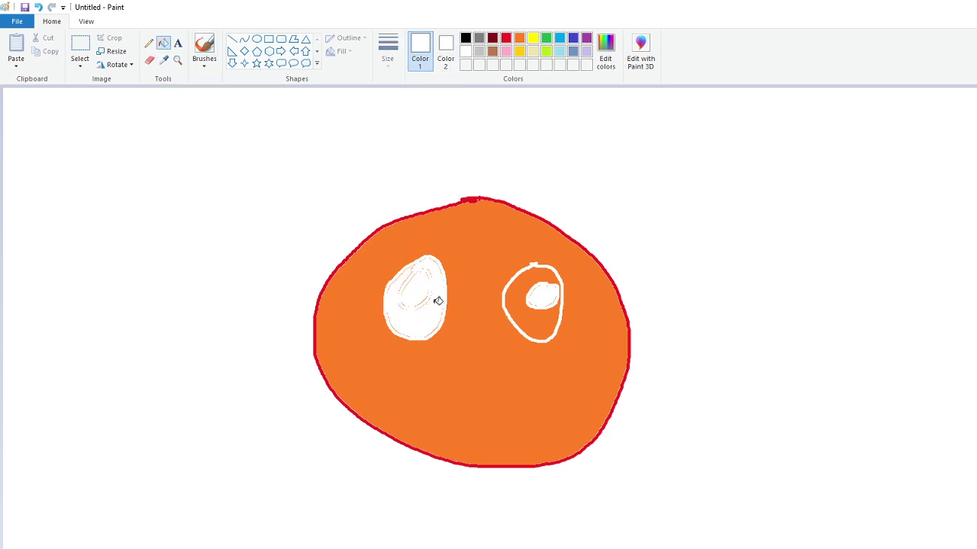
left_click(518, 295)
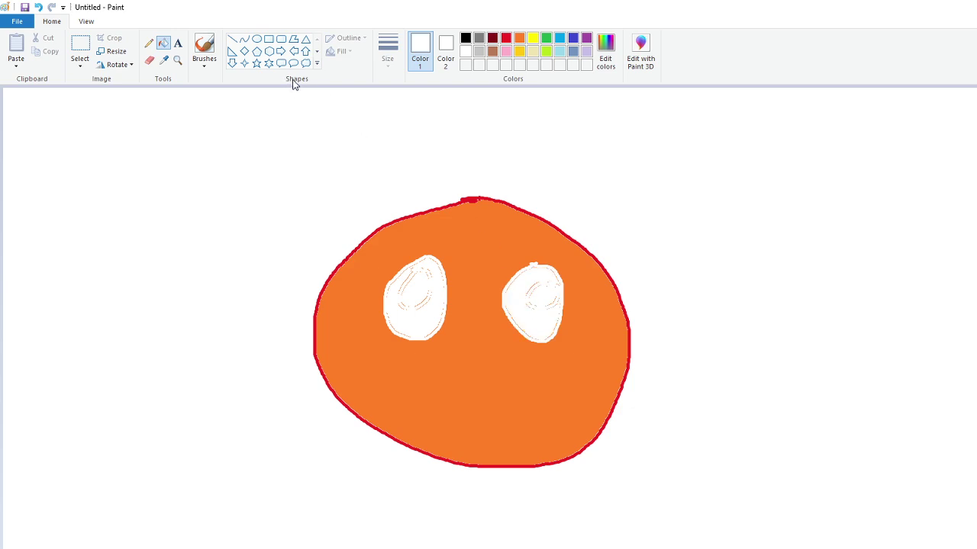
Undo the fills of the larger eye outlines and fill the two small inner ovals green
left_click(545, 38)
left_click(543, 285)
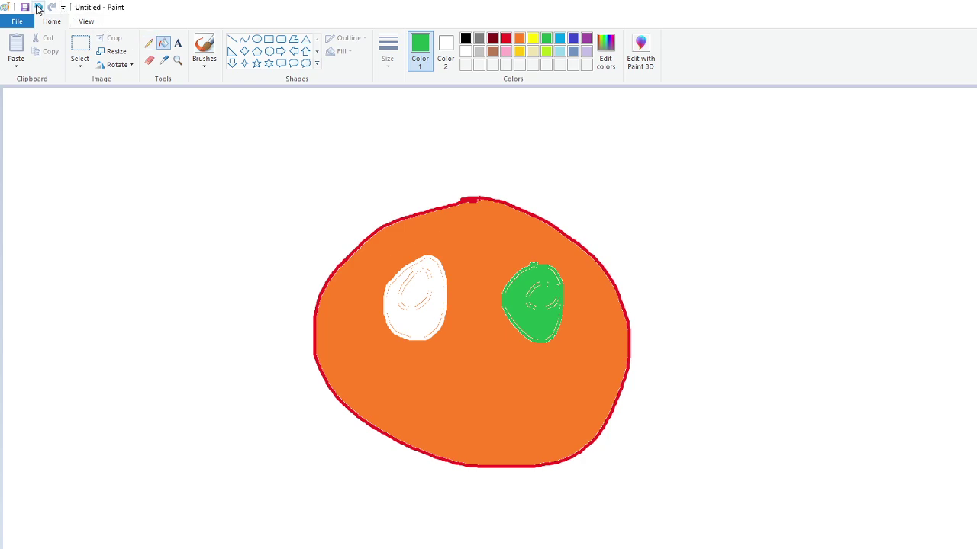
left_click(37, 7)
left_click(37, 7)
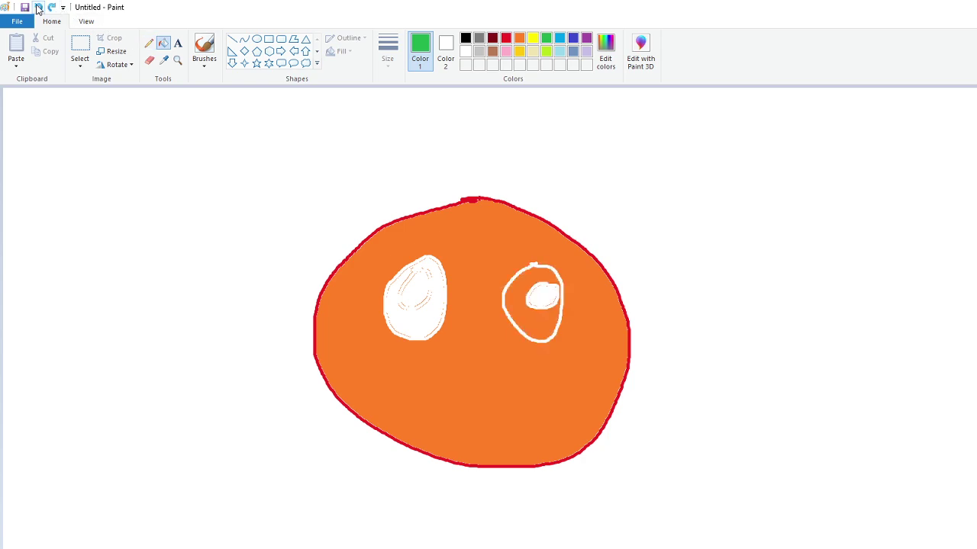
left_click(38, 8)
left_click(418, 297)
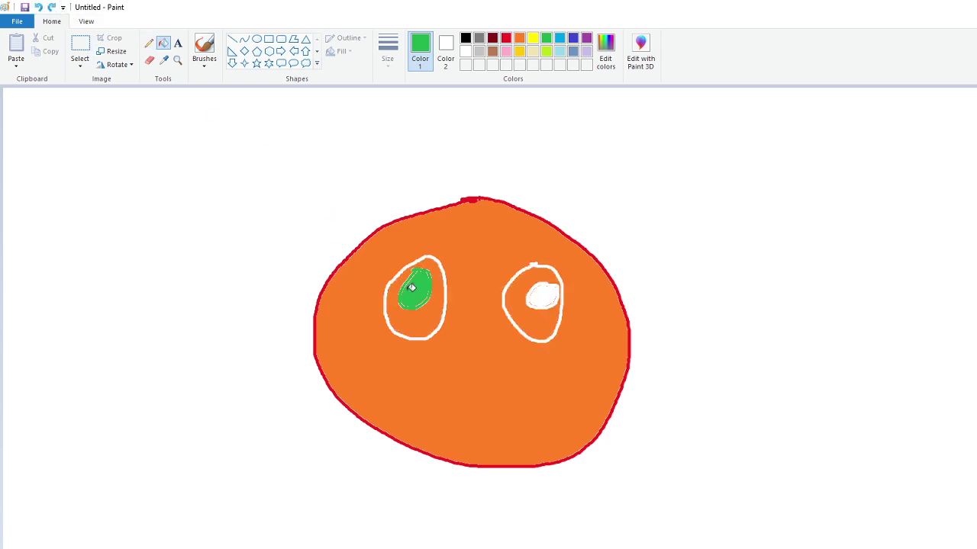
left_click(546, 296)
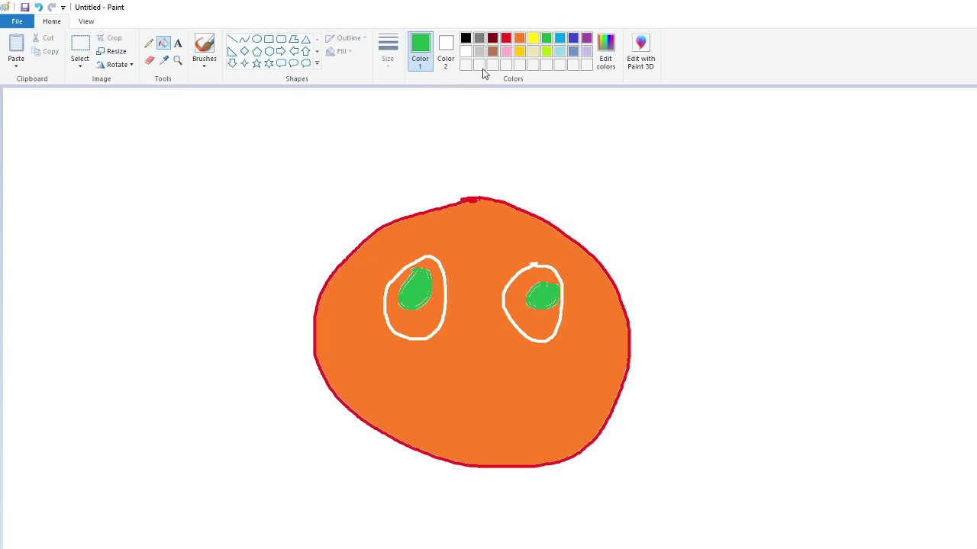
Fill the area between the green oval and the outer outline white in both eyes
left_click(465, 51)
left_click(412, 320)
left_click(551, 314)
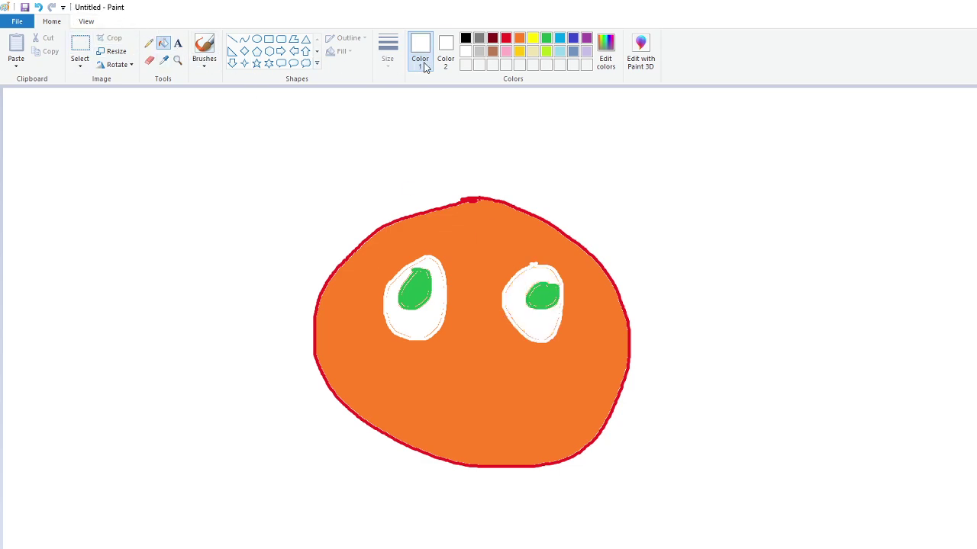
Paint a small black pupil inside each green iris with the brush
left_click(466, 38)
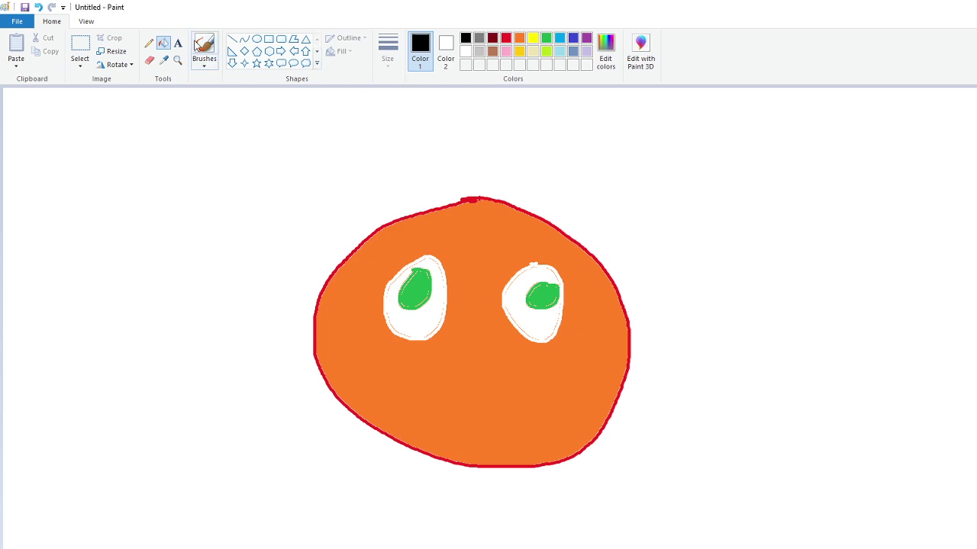
left_click(197, 45)
left_click_drag(418, 283, 418, 289)
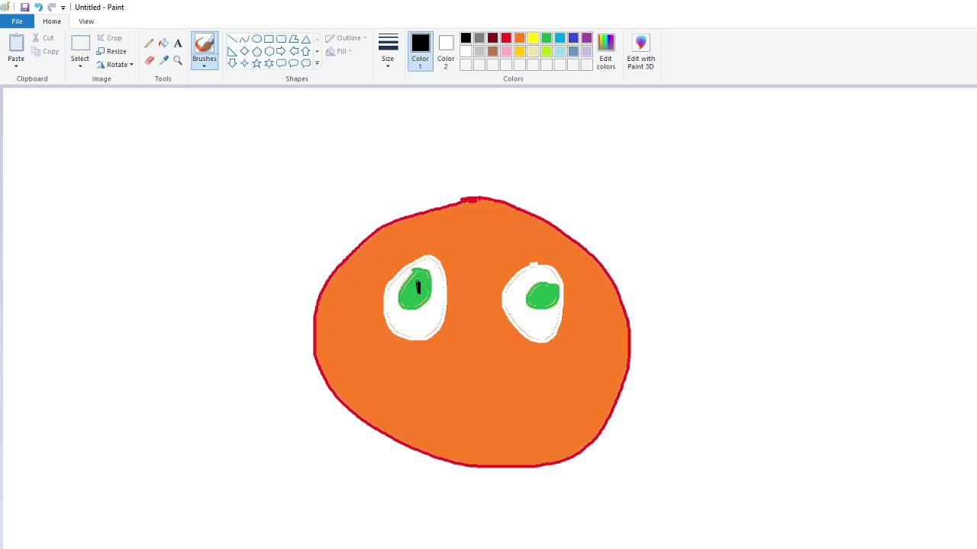
left_click_drag(545, 295, 543, 293)
left_click_drag(413, 286, 421, 285)
Draw two slanted, angry eyebrow outlines above the eyes in dark red with the brush
left_click(492, 40)
mouse_move(384, 241)
left_mouse_down()
mouse_move(427, 247)
mouse_move(448, 268)
left_mouse_up()
mouse_move(576, 254)
left_mouse_down()
mouse_move(501, 280)
mouse_move(585, 246)
left_mouse_up()
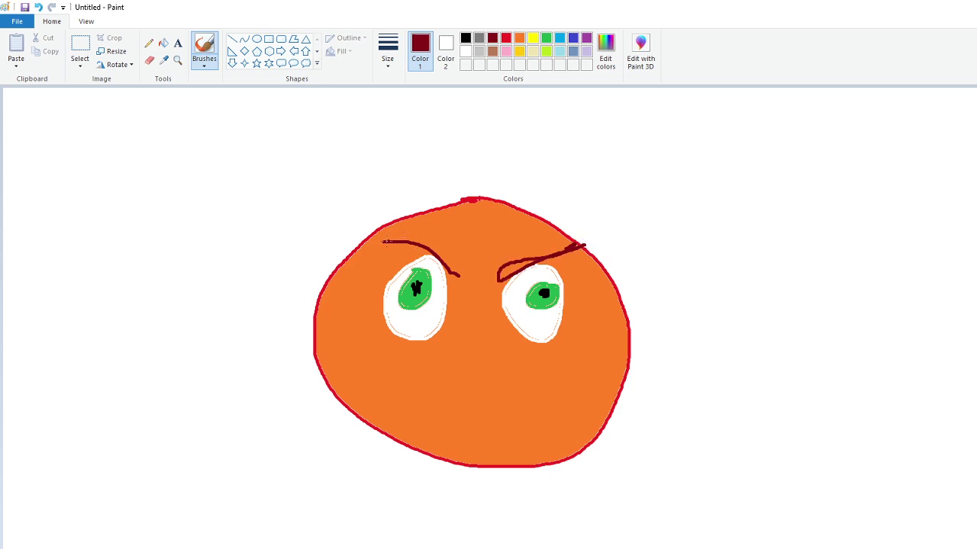
left_click_drag(384, 239, 456, 276)
Fill the insides of both eyebrows with dark red
left_click(164, 44)
left_click(395, 238)
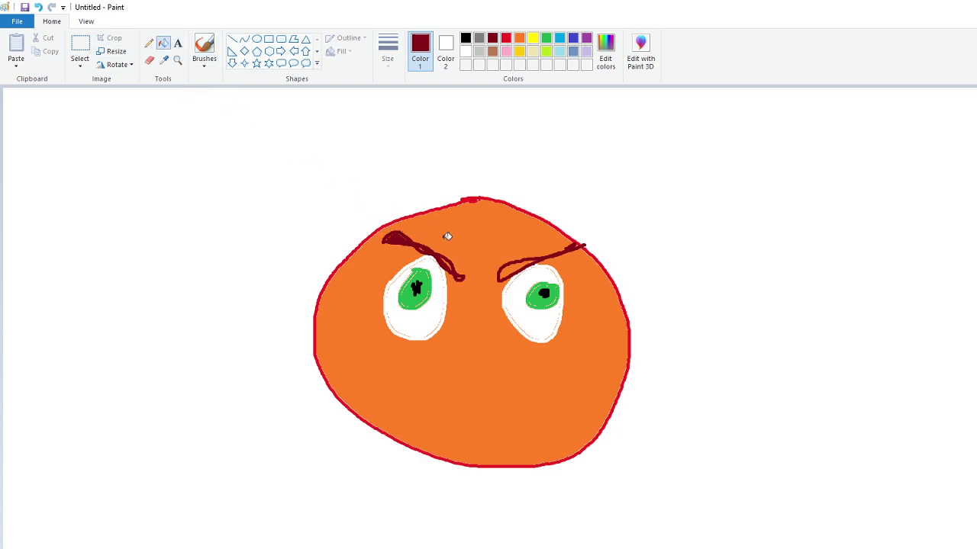
left_click(516, 267)
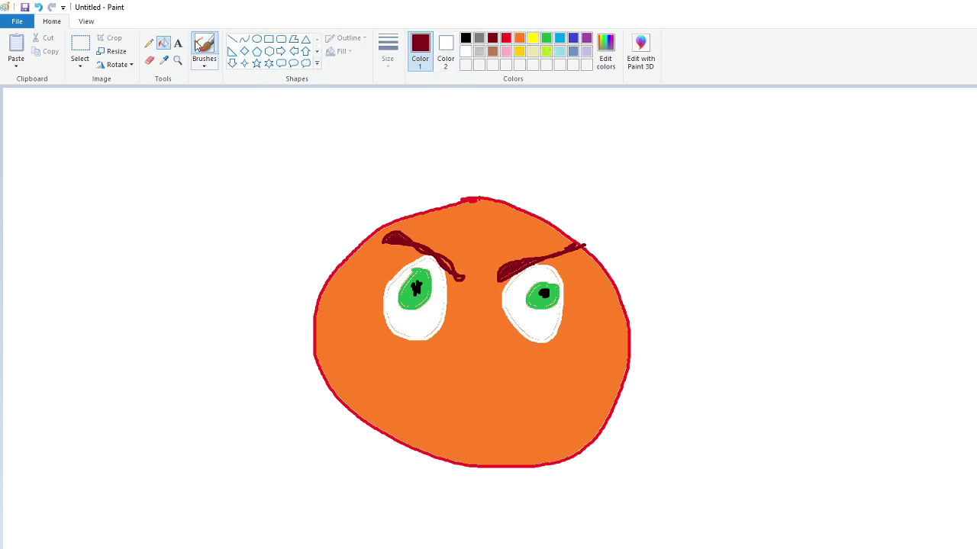
Recolour the orange face by filling it with gold
left_click(204, 46)
left_click(465, 38)
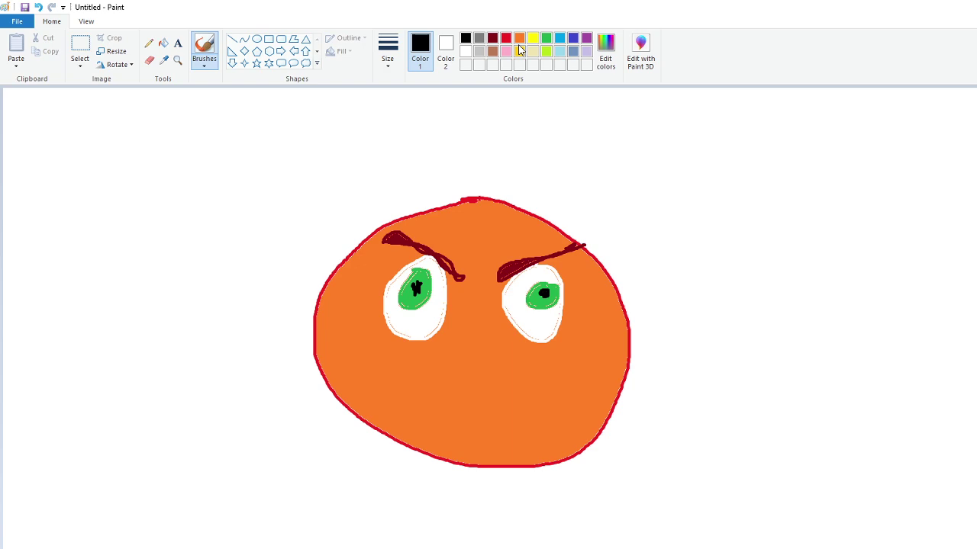
left_click(521, 51)
left_click(163, 43)
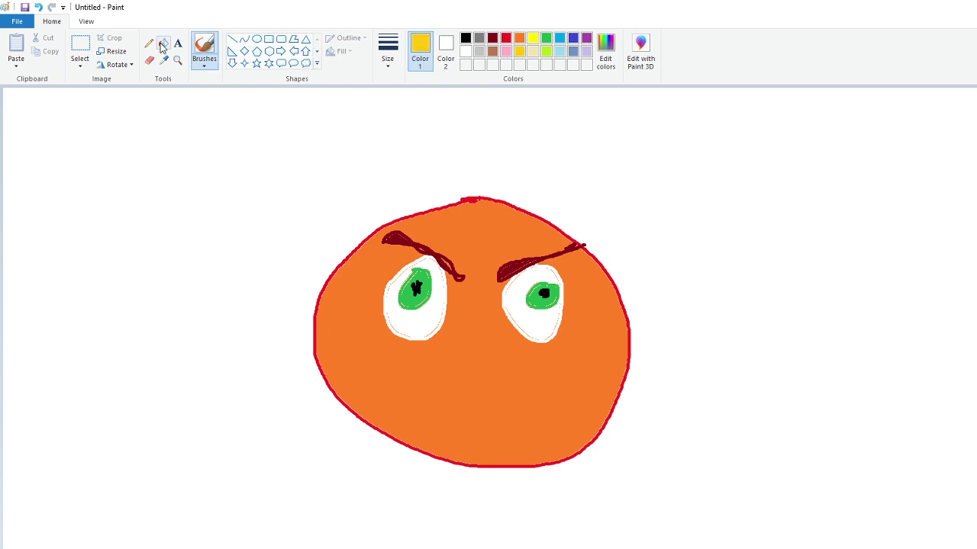
left_click(498, 237)
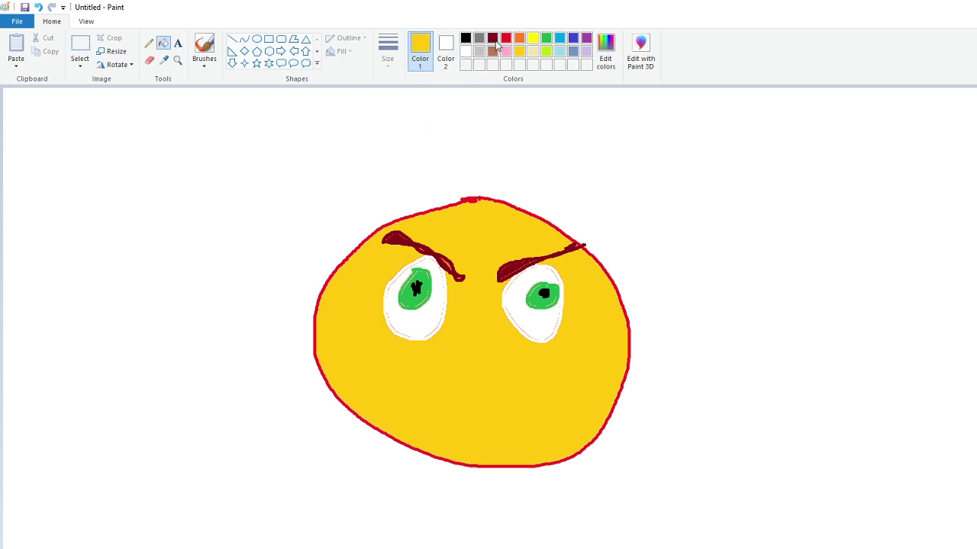
Draw a hooked black nose line with the brush, between and just below the eyes
left_click(465, 38)
left_click(204, 44)
mouse_move(471, 330)
left_mouse_down()
mouse_move(484, 369)
mouse_move(469, 368)
left_mouse_up()
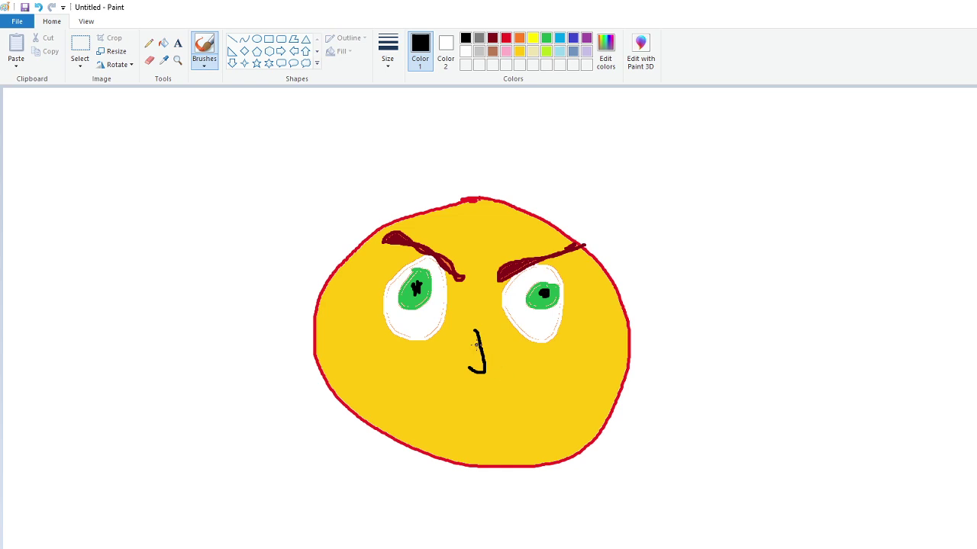
left_click(38, 7)
mouse_move(461, 366)
left_mouse_down()
mouse_move(488, 374)
mouse_move(497, 338)
left_mouse_up()
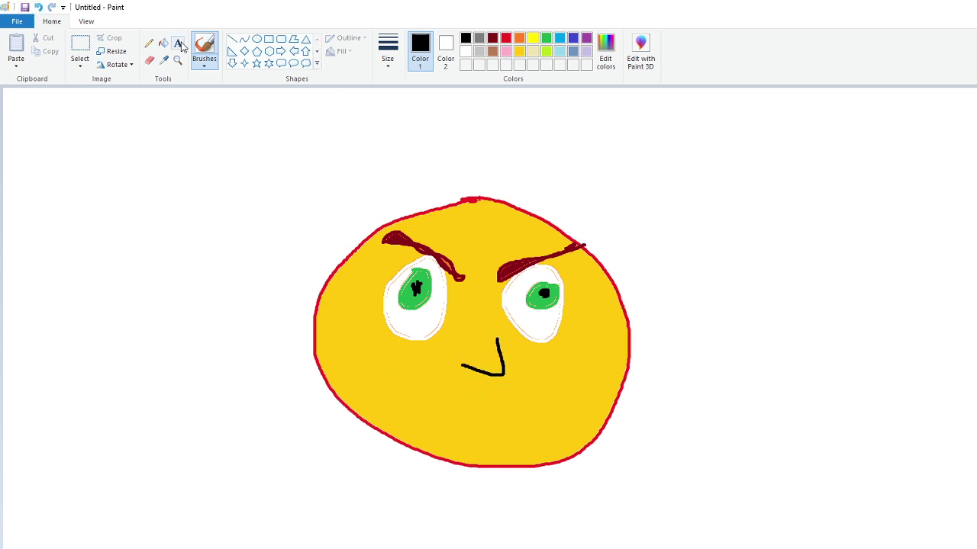
left_click(38, 6)
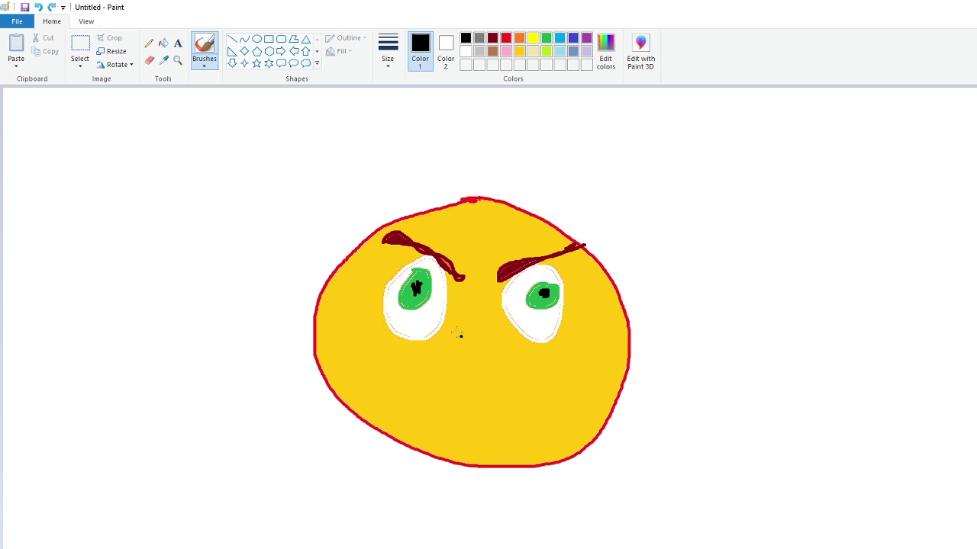
mouse_move(480, 320)
left_mouse_down()
mouse_move(493, 372)
mouse_move(492, 373)
left_mouse_up()
Draw a wide grinning mouth outline in black below the nose and fill it white
mouse_move(359, 367)
left_mouse_down()
mouse_move(425, 416)
mouse_move(497, 438)
mouse_move(575, 421)
mouse_move(598, 382)
mouse_move(583, 375)
mouse_move(532, 400)
mouse_move(475, 399)
mouse_move(360, 367)
left_mouse_up()
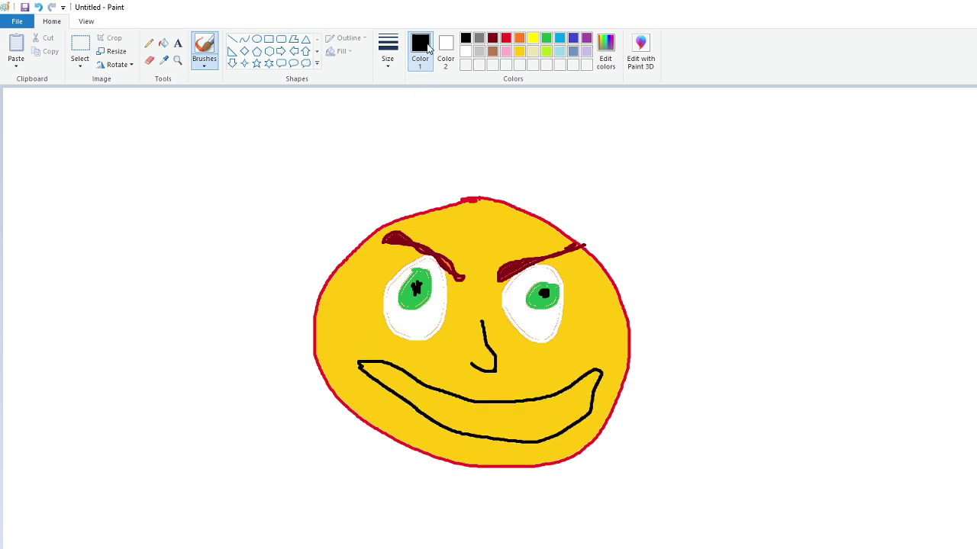
left_click(467, 51)
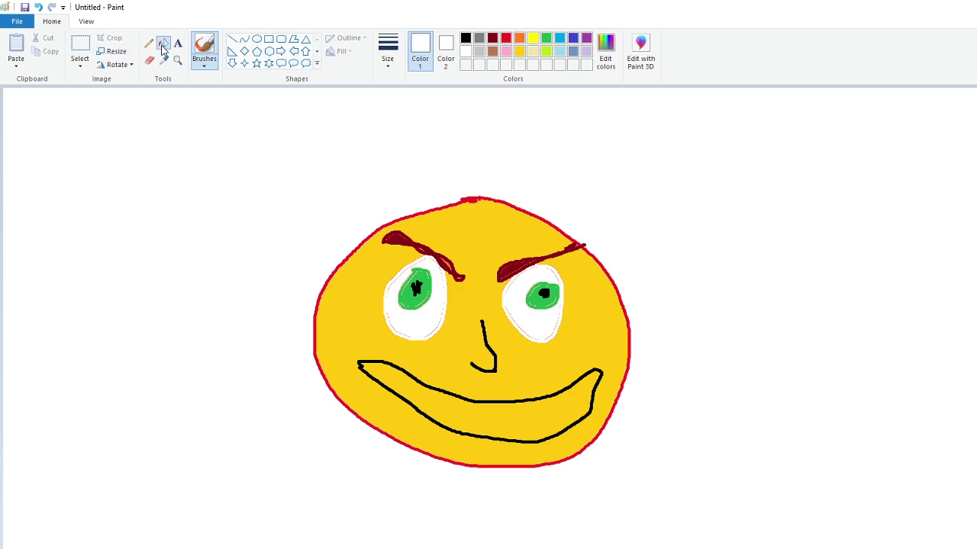
left_click(164, 43)
left_click(490, 411)
Divide the white mouth into teeth with short, roughly vertical black brush lines across its full width
left_click(465, 40)
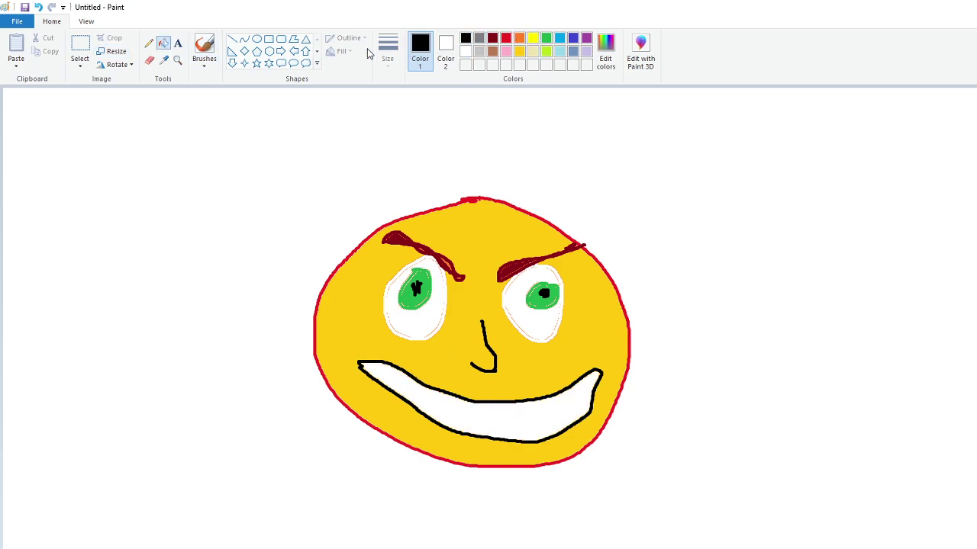
left_click(204, 46)
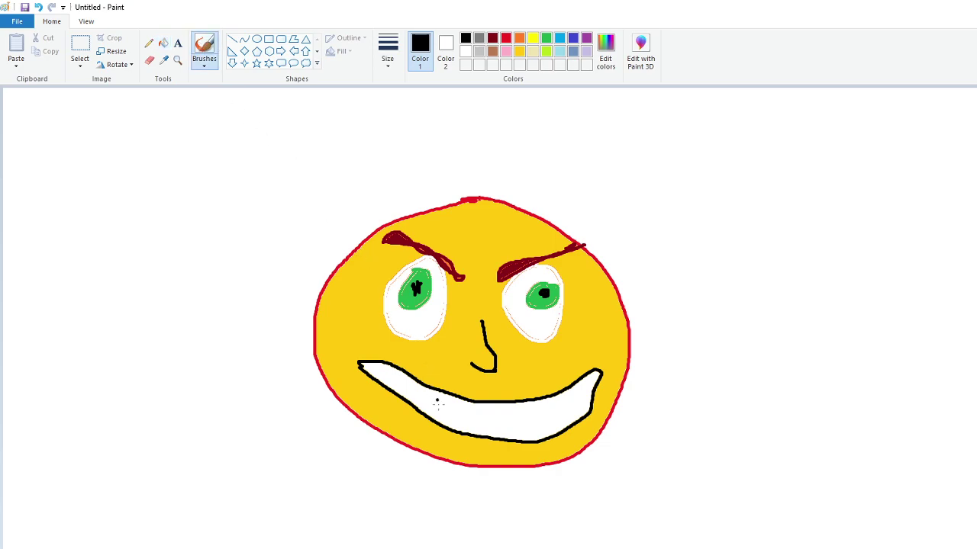
left_click_drag(432, 387, 432, 405)
mouse_move(398, 366)
left_mouse_down()
mouse_move(398, 390)
mouse_move(374, 373)
left_mouse_up()
mouse_move(461, 401)
left_mouse_down()
mouse_move(461, 431)
mouse_move(487, 430)
mouse_move(486, 446)
left_mouse_up()
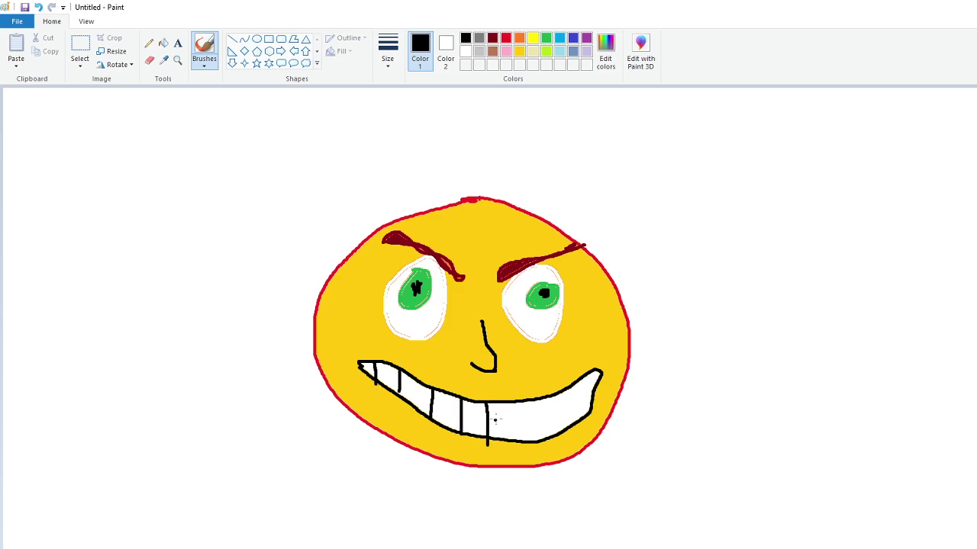
left_click_drag(504, 405, 510, 433)
mouse_move(533, 402)
left_mouse_down()
mouse_move(539, 424)
mouse_move(560, 406)
mouse_move(569, 424)
left_mouse_up()
left_click_drag(570, 386, 589, 416)
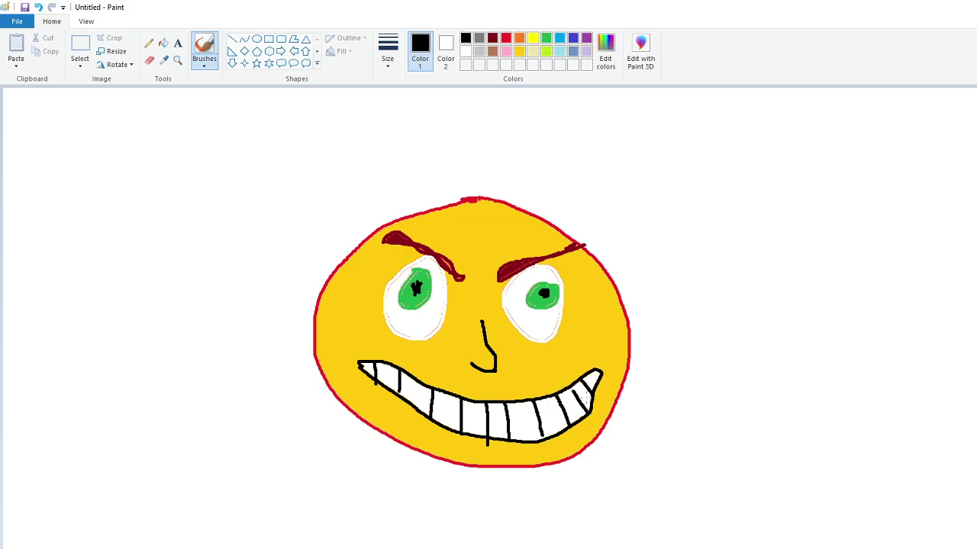
Draw a curved black line lengthwise through the teeth to separate the upper and lower rows
left_click_drag(397, 387, 530, 406)
left_click(38, 7)
mouse_move(408, 397)
left_mouse_down()
mouse_move(462, 412)
mouse_move(562, 407)
mouse_move(598, 394)
left_mouse_up()
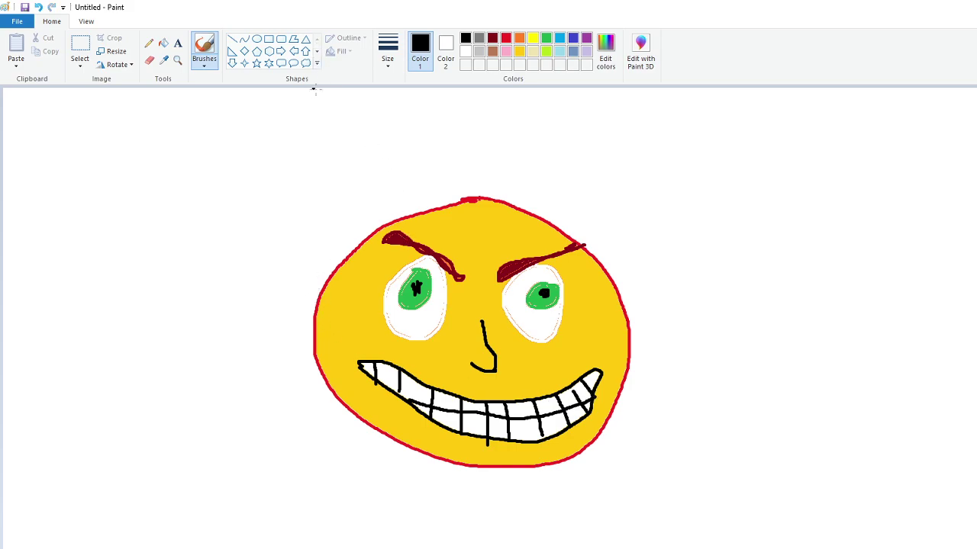
Draw a spiky hair outline above the head in dark red with the brush and fill it dark red
left_click(492, 38)
left_click(202, 59)
mouse_move(344, 267)
left_mouse_down()
mouse_move(325, 212)
mouse_move(416, 93)
mouse_move(605, 92)
mouse_move(688, 131)
mouse_move(700, 183)
mouse_move(671, 263)
mouse_move(624, 303)
left_mouse_up()
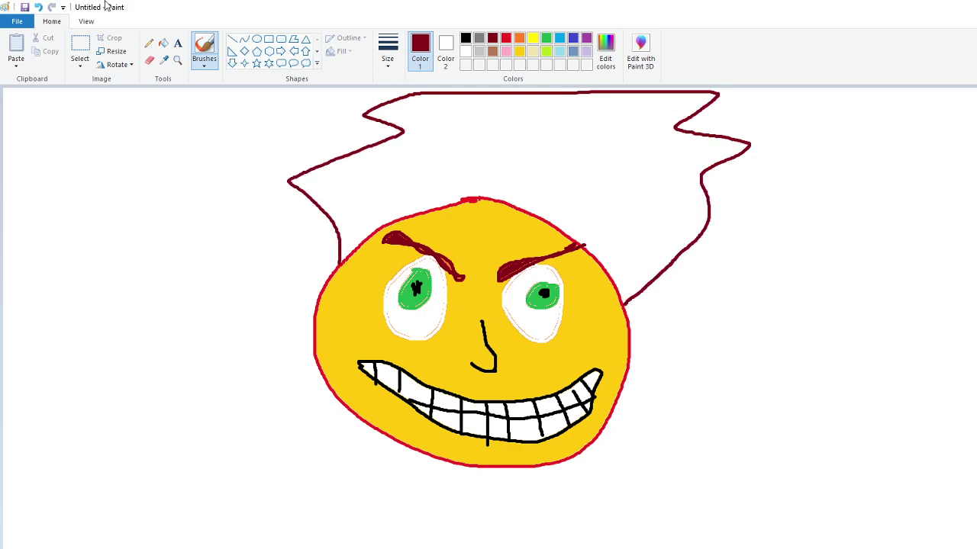
left_click(39, 7)
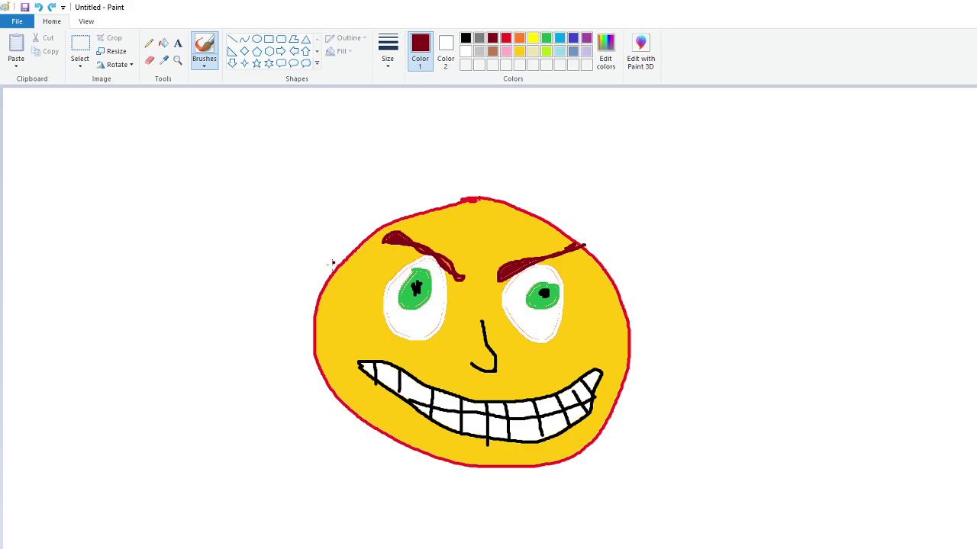
mouse_move(330, 273)
left_mouse_down()
mouse_move(290, 187)
mouse_move(289, 139)
mouse_move(312, 162)
mouse_move(347, 132)
mouse_move(501, 126)
mouse_move(657, 172)
mouse_move(704, 202)
mouse_move(670, 269)
mouse_move(615, 285)
left_mouse_up()
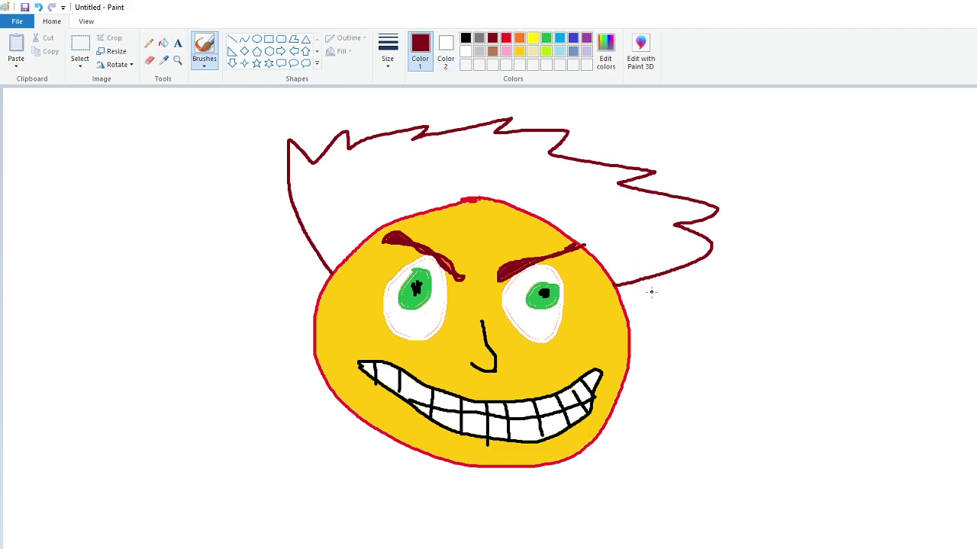
left_click(163, 42)
left_click(452, 168)
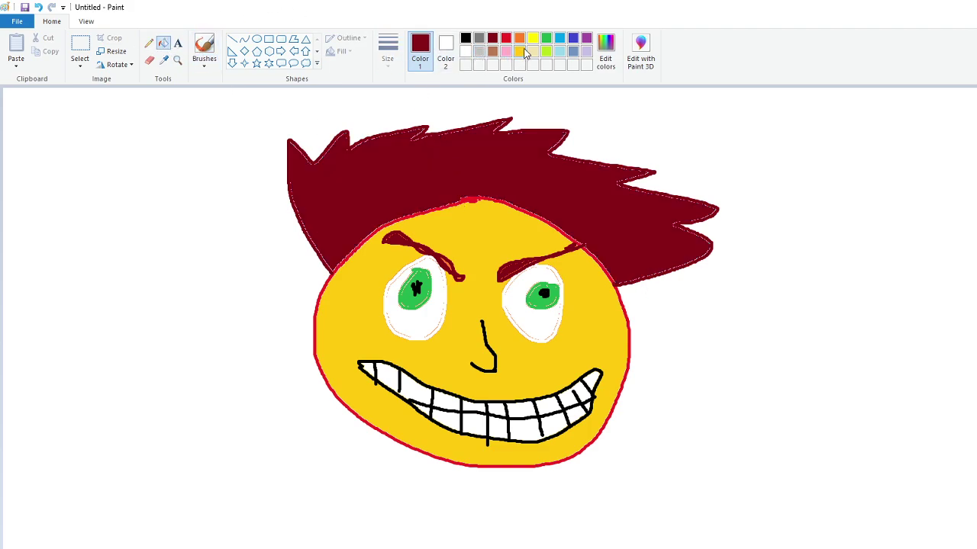
Paint yellow zigzag highlights with the brush on all the spiky tips of the hair
left_click(532, 40)
left_click(204, 48)
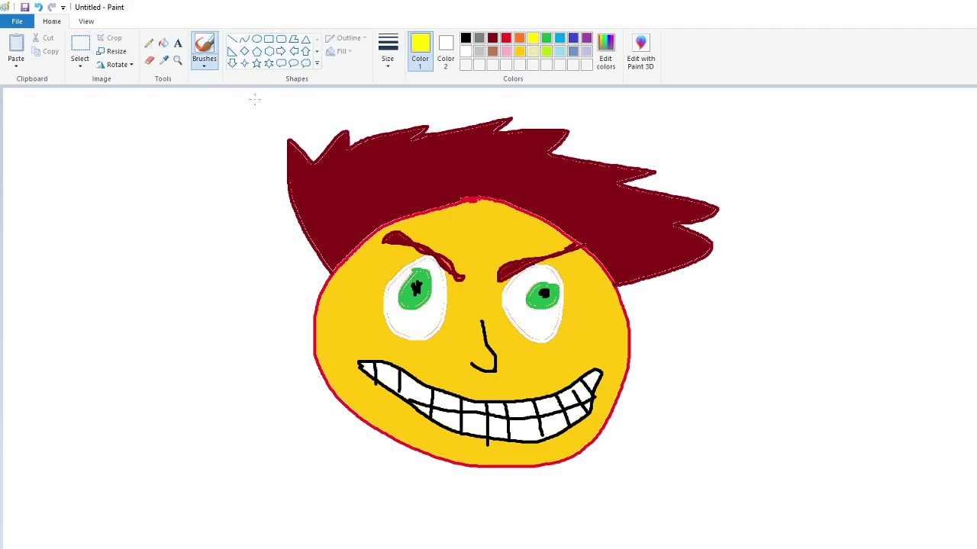
mouse_move(423, 128)
left_mouse_down()
mouse_move(412, 131)
mouse_move(435, 120)
left_mouse_up()
mouse_move(506, 116)
left_mouse_down()
mouse_move(468, 129)
mouse_move(491, 128)
left_mouse_up()
mouse_move(558, 125)
left_mouse_down()
mouse_move(571, 128)
mouse_move(554, 139)
mouse_move(568, 136)
left_mouse_up()
left_click_drag(654, 167, 600, 165)
mouse_move(716, 204)
left_mouse_down()
mouse_move(689, 206)
mouse_move(717, 207)
mouse_move(728, 243)
mouse_move(690, 258)
left_mouse_up()
mouse_move(349, 128)
left_mouse_down()
mouse_move(357, 124)
mouse_move(284, 150)
mouse_move(299, 145)
left_mouse_up()
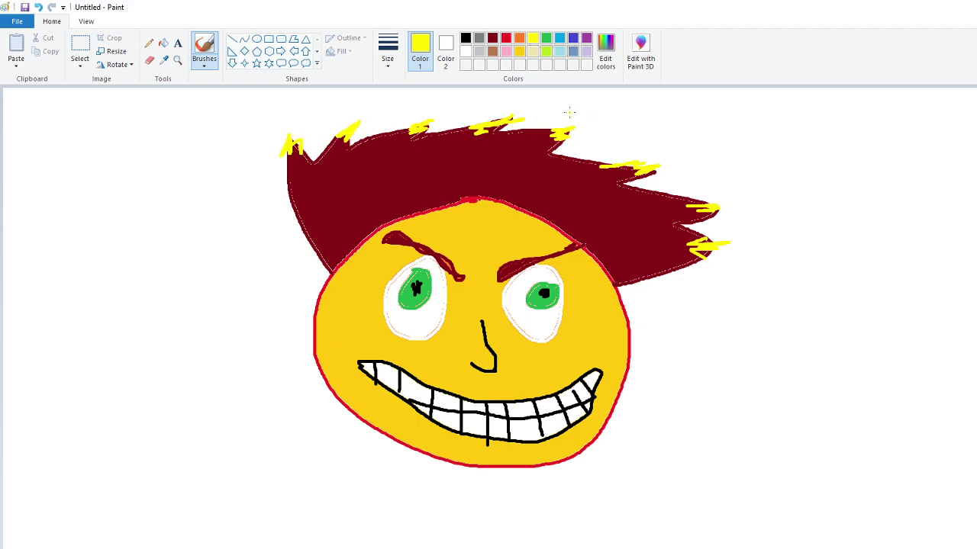
Draw crossing black lines with the thinnest brush size on the lower right part of the hair
left_click(387, 67)
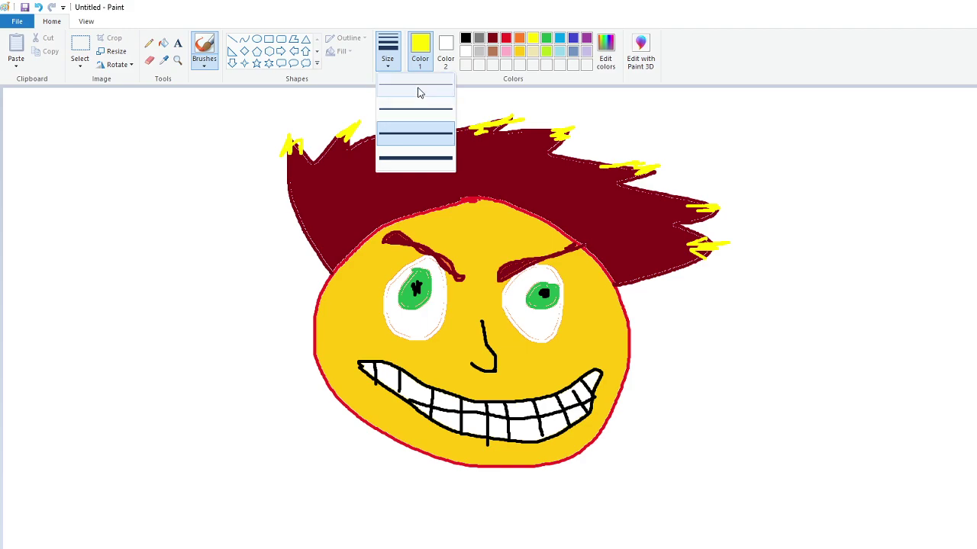
left_click(419, 91)
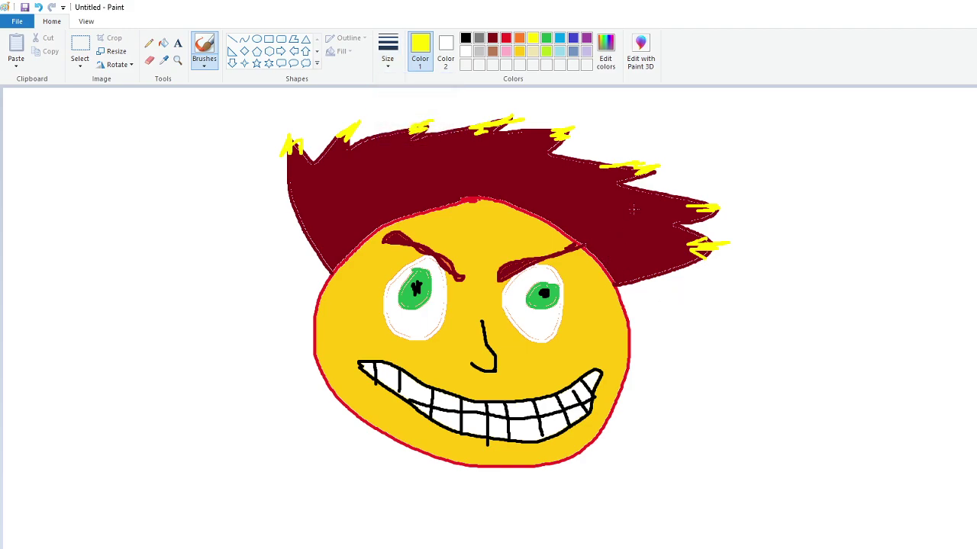
left_click_drag(614, 246, 622, 276)
left_click(38, 7)
left_click(38, 7)
left_click(466, 40)
mouse_move(615, 261)
left_mouse_down()
mouse_move(690, 253)
mouse_move(620, 265)
left_mouse_up()
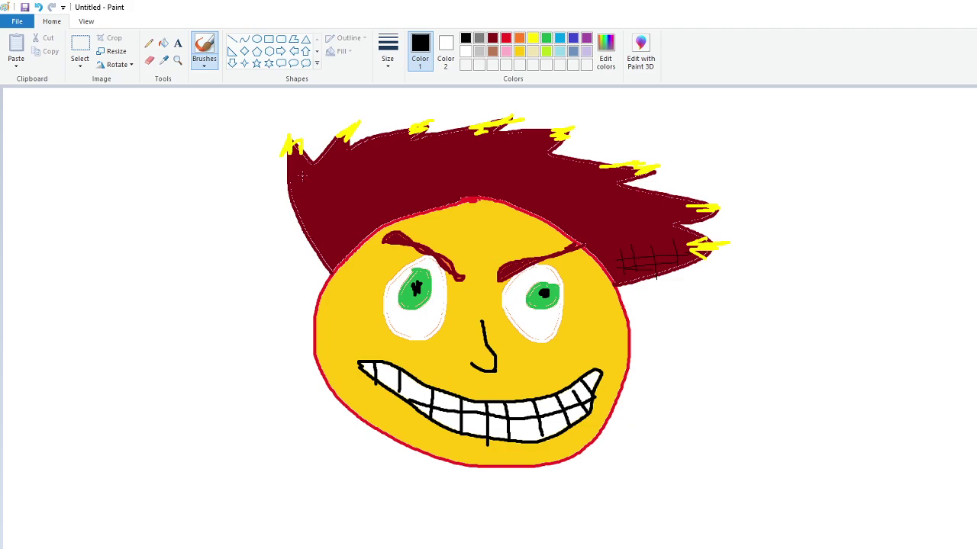
Draw a curved red shoulder line down from each side of the face, using the thickest brush size
left_click(547, 38)
left_click(519, 39)
left_click(506, 39)
left_click_drag(305, 424, 253, 519)
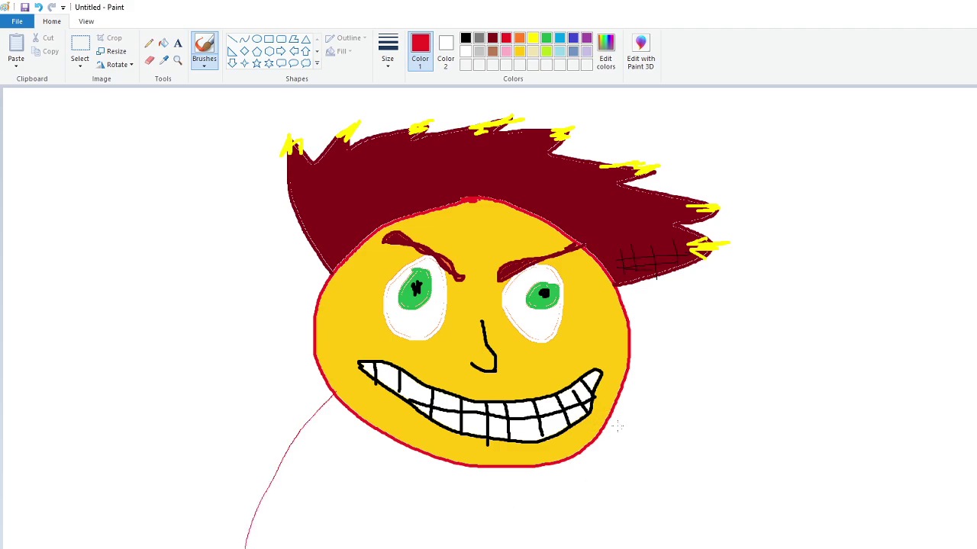
left_click(387, 51)
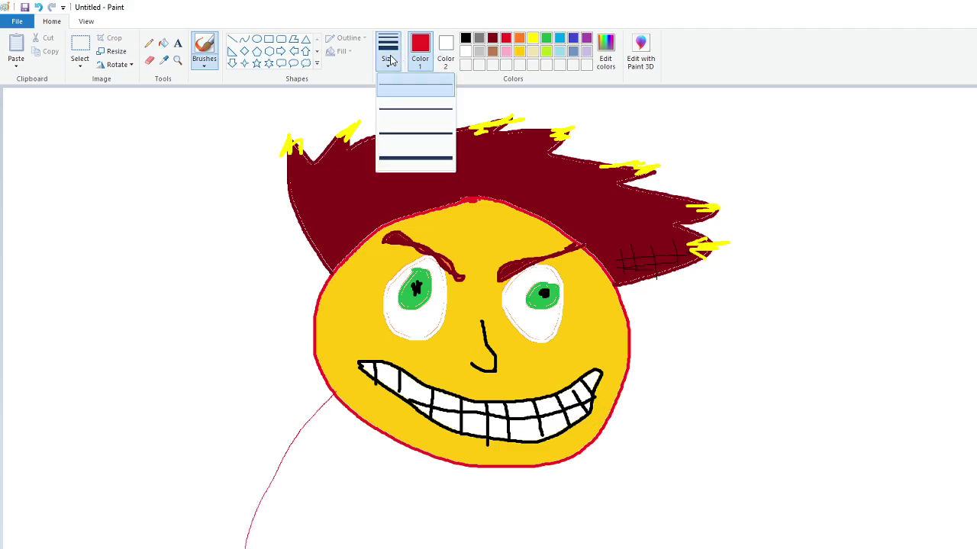
left_click(415, 158)
left_click_drag(333, 391, 245, 547)
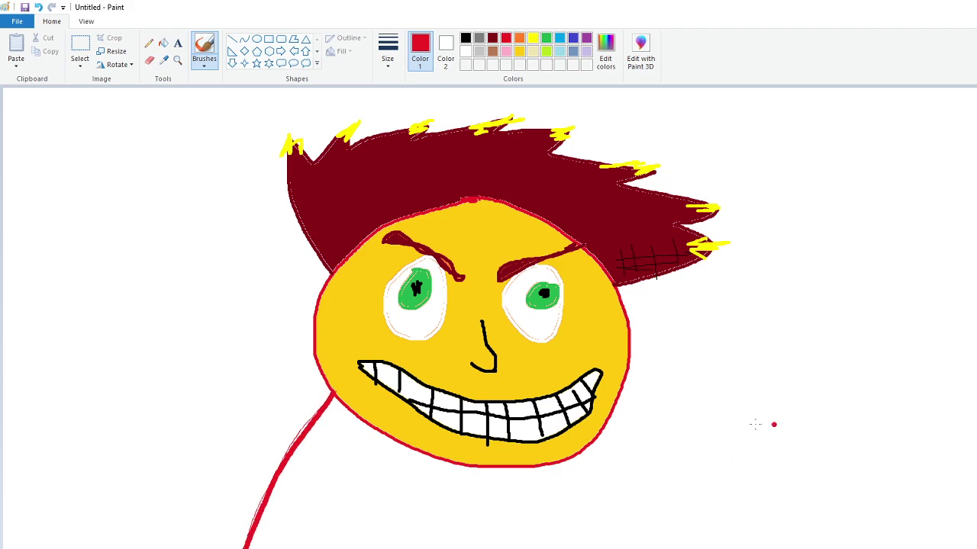
mouse_move(610, 408)
left_mouse_down()
mouse_move(630, 433)
mouse_move(665, 548)
left_mouse_up()
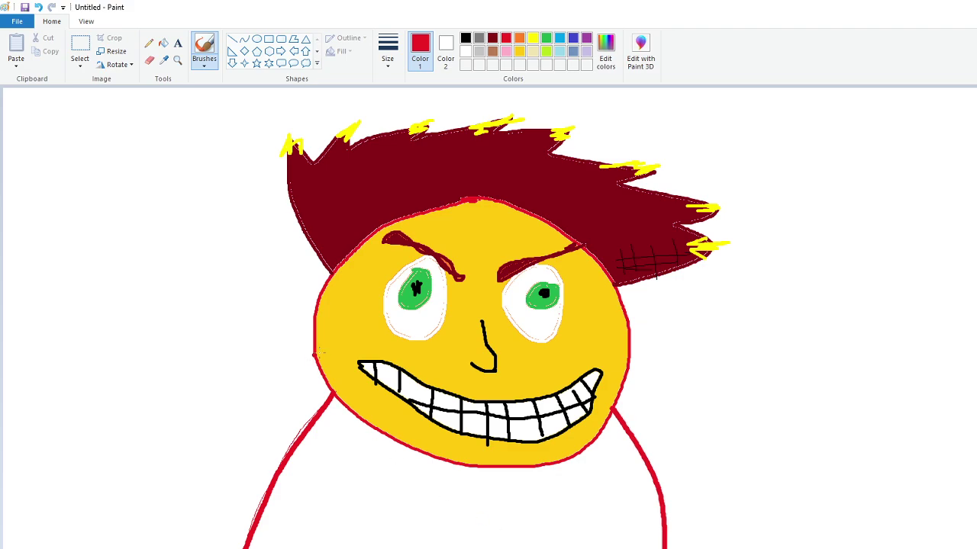
left_click(162, 44)
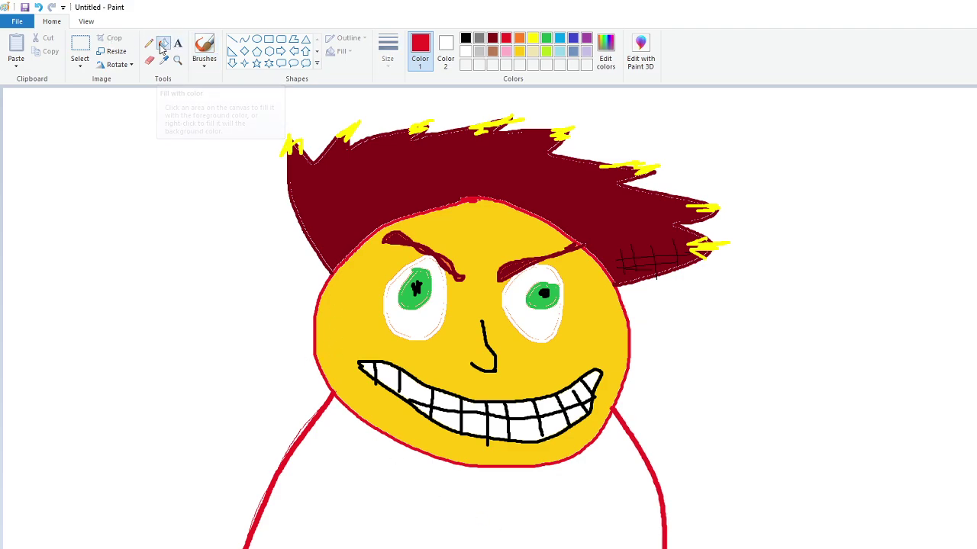
left_click(336, 435)
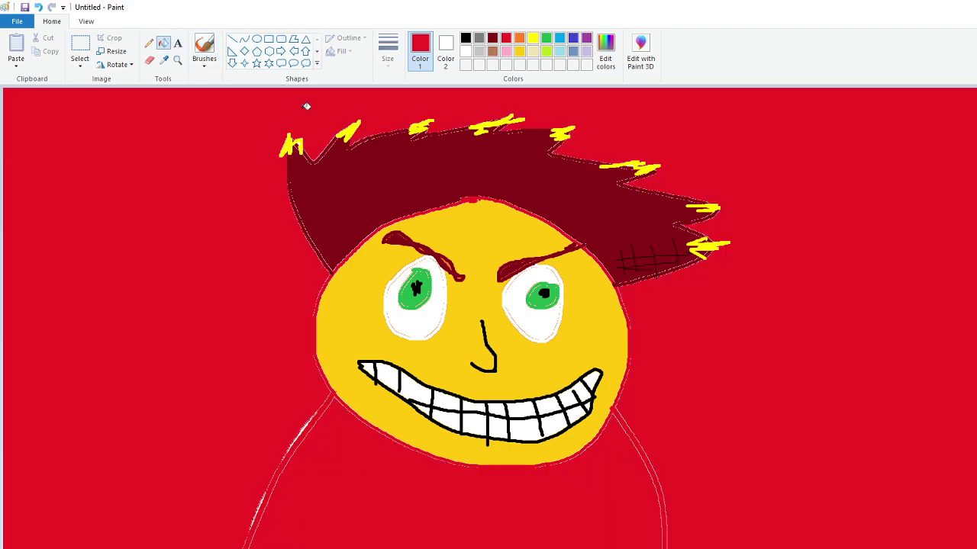
left_click(39, 8)
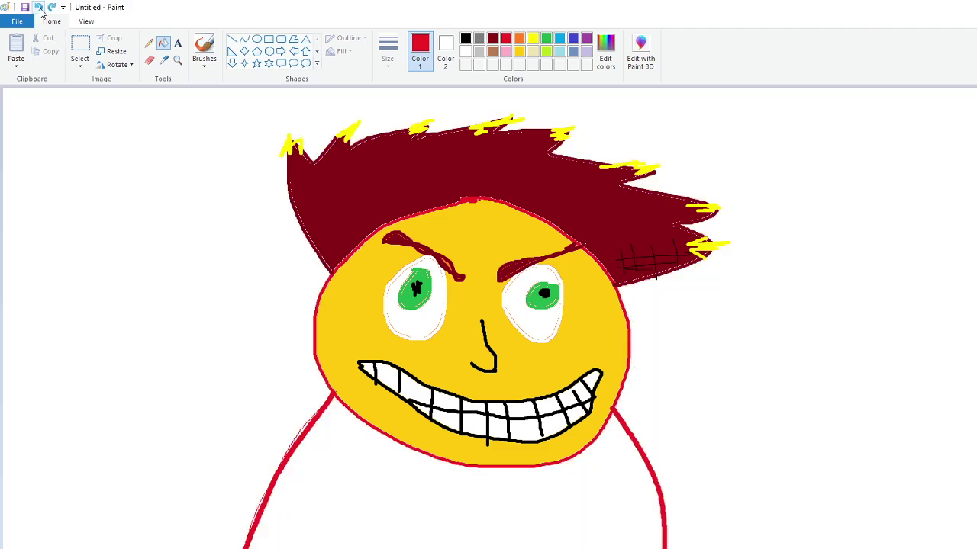
Close the gap in the body outline with the brush and fill the body below the head with red
left_click(204, 46)
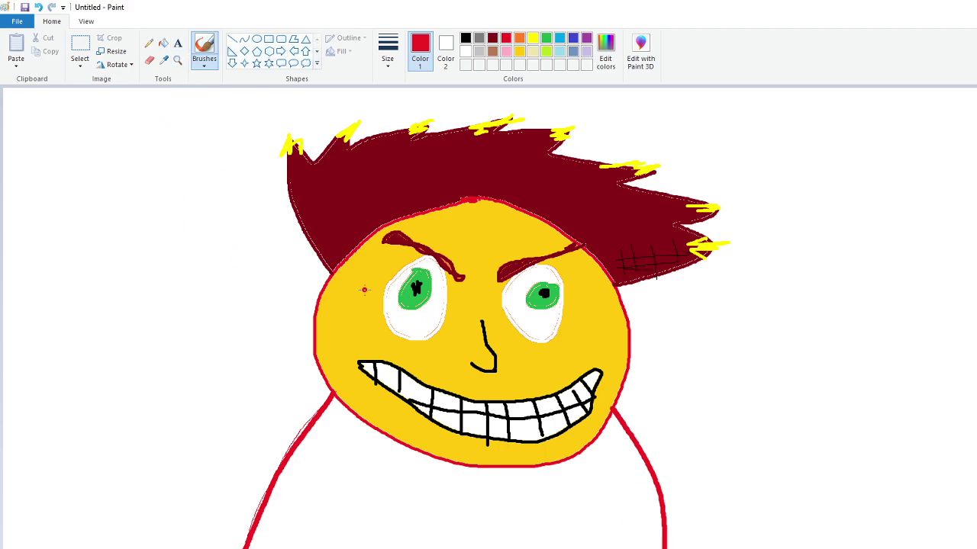
left_click(163, 43)
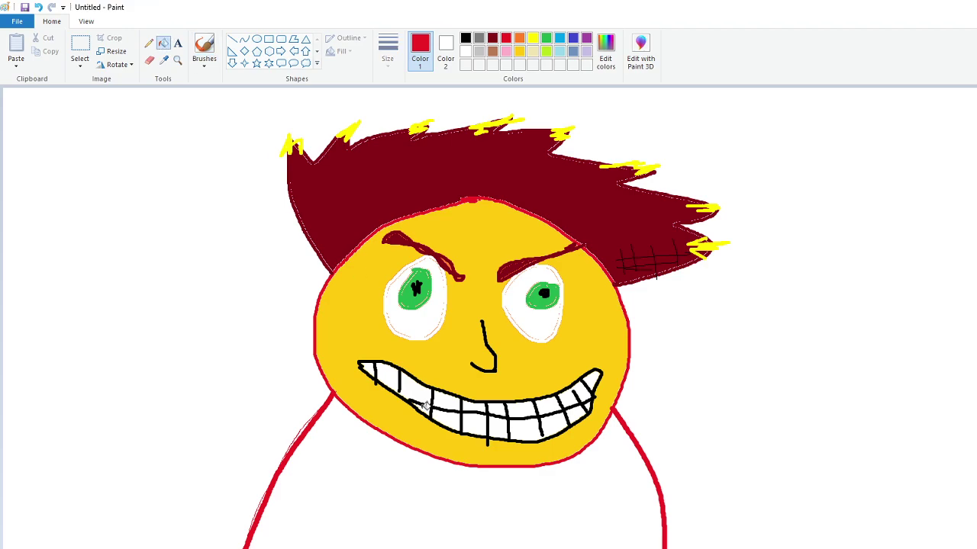
left_click(420, 495)
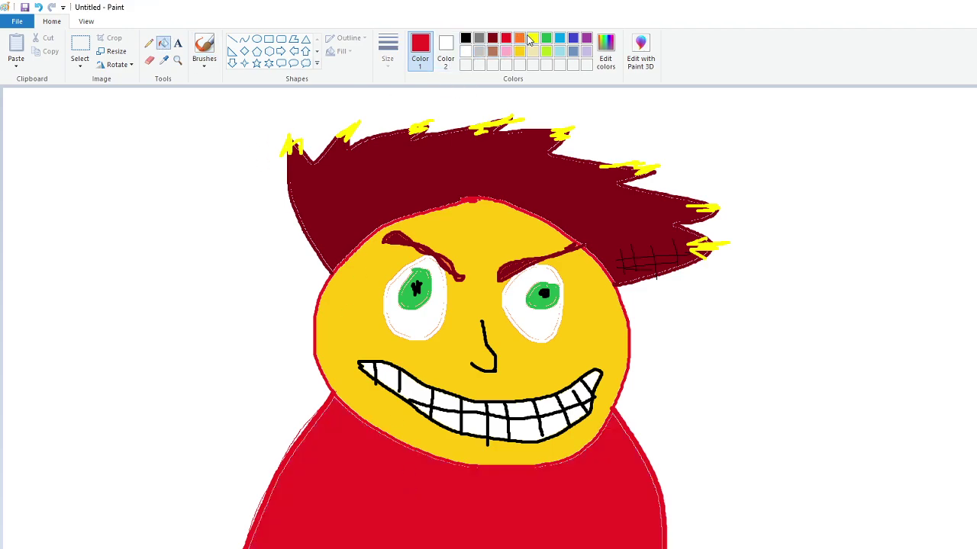
Draw a purple five-pointed star with the brush on the chest of the red body
left_click(532, 39)
left_click(586, 39)
left_click(204, 44)
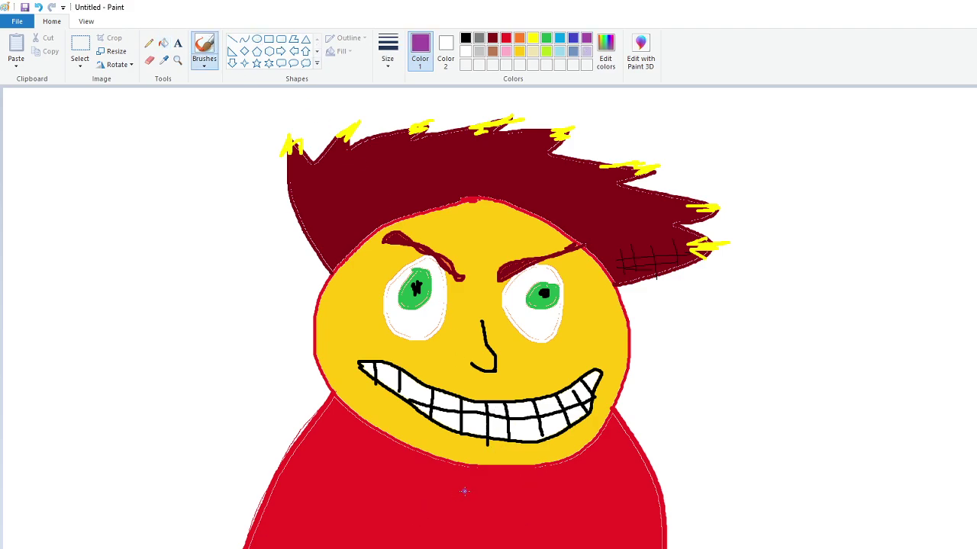
mouse_move(468, 489)
left_mouse_down()
mouse_move(446, 522)
mouse_move(493, 536)
mouse_move(515, 527)
mouse_move(411, 501)
mouse_move(437, 534)
mouse_move(469, 505)
left_mouse_up()
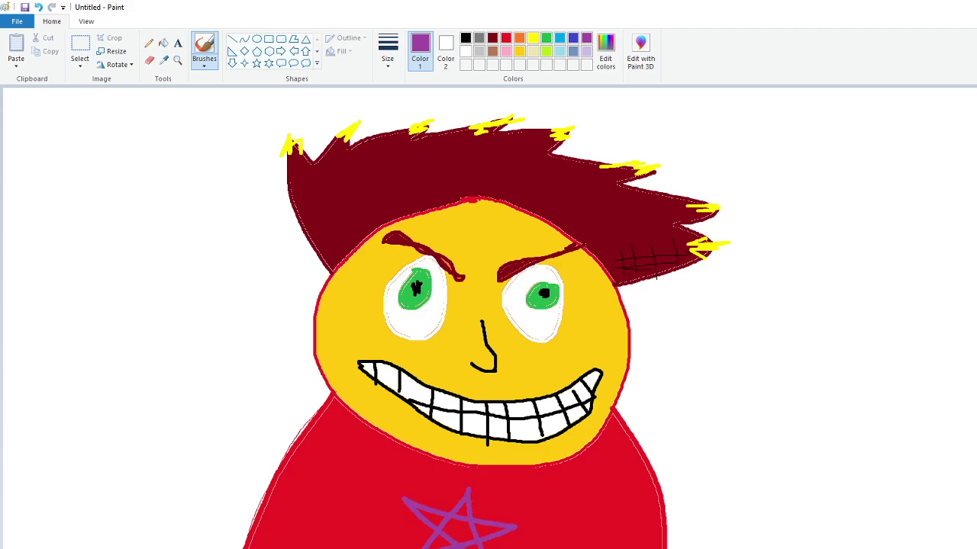
Draw a small green triangle with the brush on the right shoulder area of the red body
left_click(506, 40)
left_click(548, 41)
mouse_move(614, 474)
left_mouse_down()
mouse_move(650, 485)
mouse_move(615, 475)
left_mouse_up()
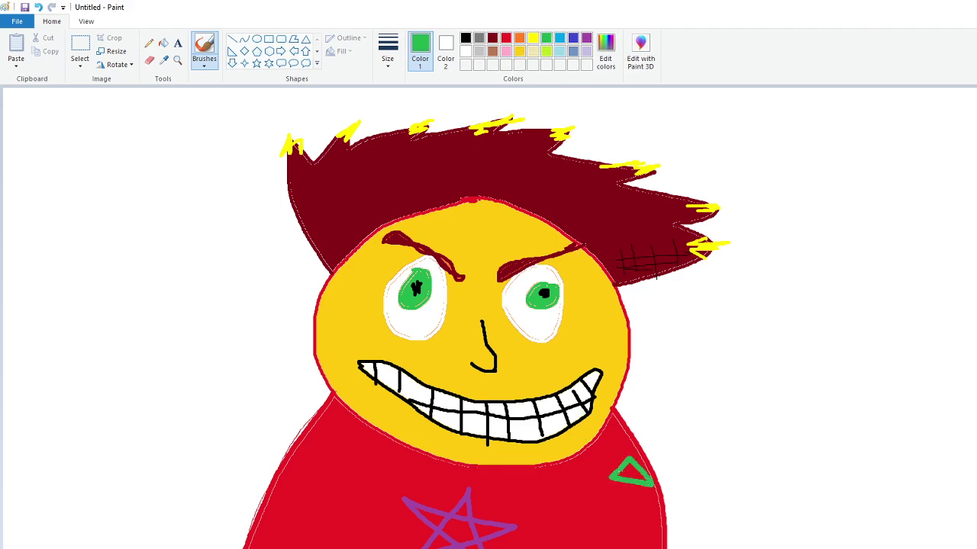
Draw a green triangle on the left shoulder area of the body and fill both shoulder triangles with green
mouse_move(342, 430)
left_mouse_down()
mouse_move(318, 450)
mouse_move(351, 457)
mouse_move(344, 431)
left_mouse_up()
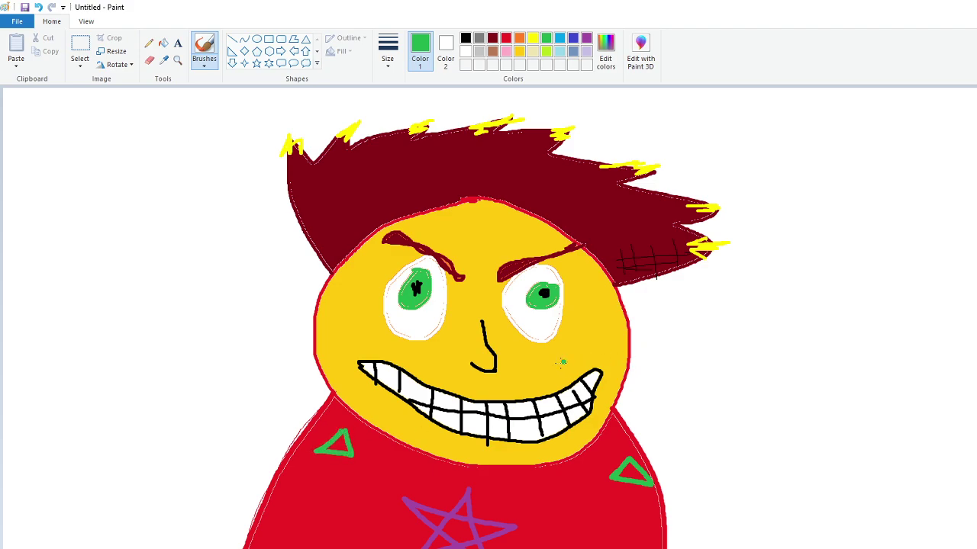
left_click(163, 44)
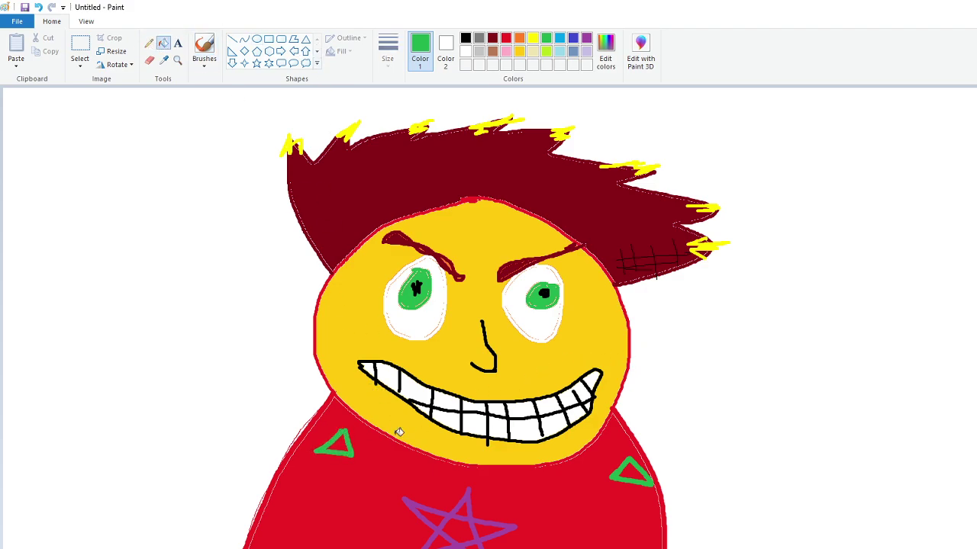
left_click(342, 438)
left_click(634, 470)
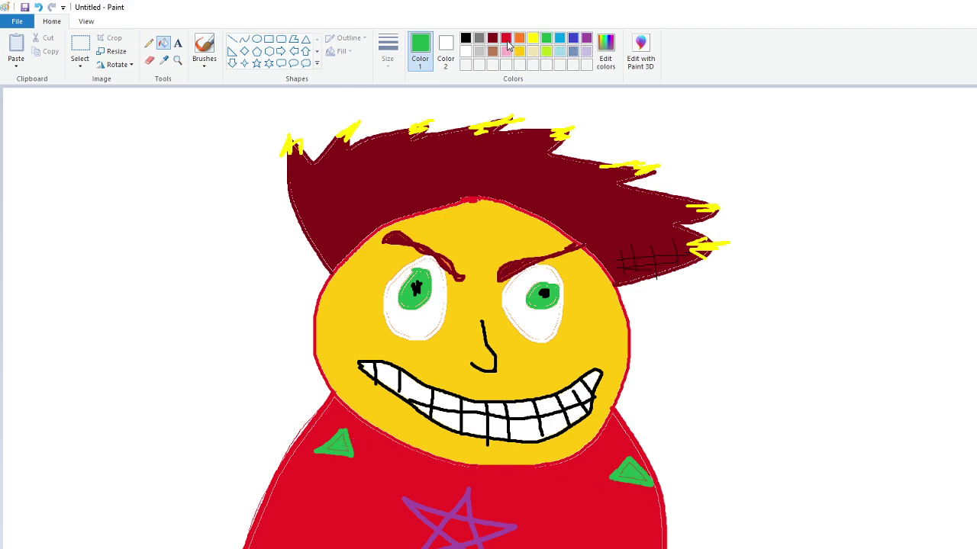
Fill the inner sections of the purple chest star with pink
left_click(507, 51)
left_click(464, 530)
left_click(489, 528)
left_click(463, 509)
left_click(435, 519)
left_click(466, 543)
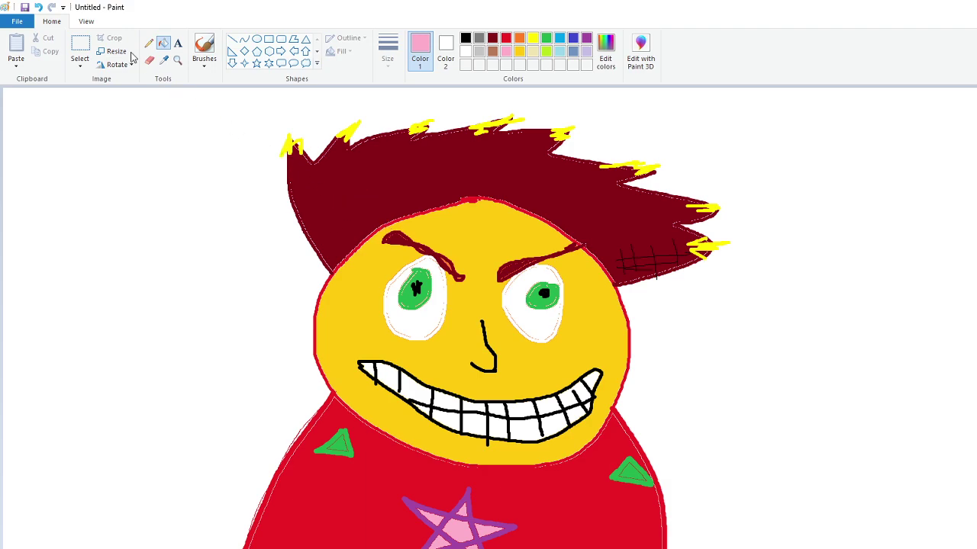
Draw two yellow squares with the brush on the lower body, one on each side of the star
left_click(203, 49)
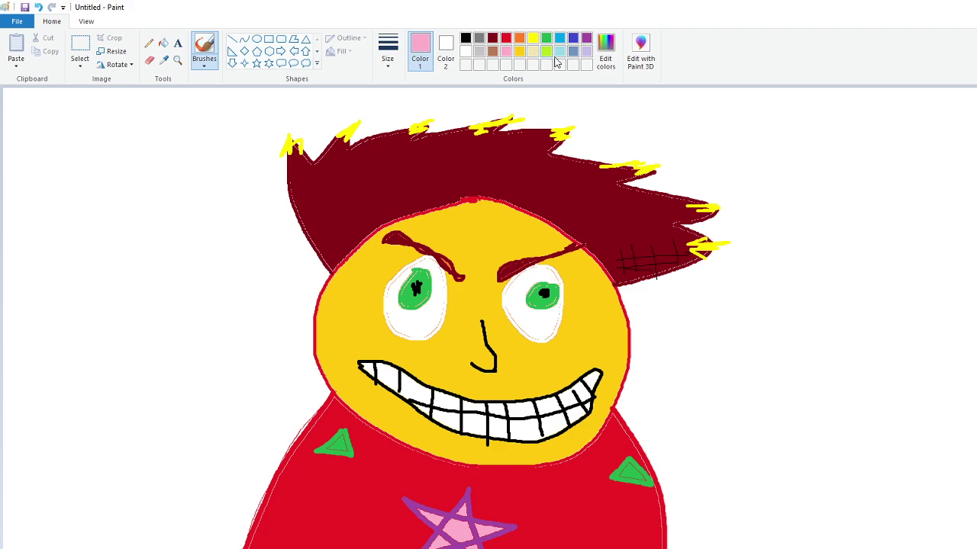
left_click(533, 39)
mouse_move(289, 538)
left_mouse_down()
mouse_move(291, 548)
mouse_move(306, 528)
mouse_move(287, 529)
left_mouse_up()
left_click_drag(615, 547, 580, 545)
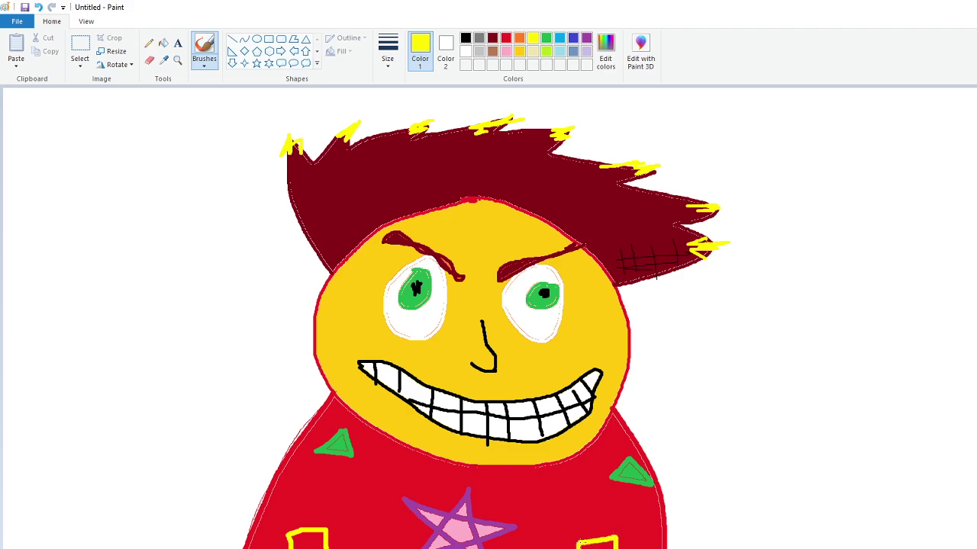
Fill the two yellow-outlined squares with light gray
left_click(163, 43)
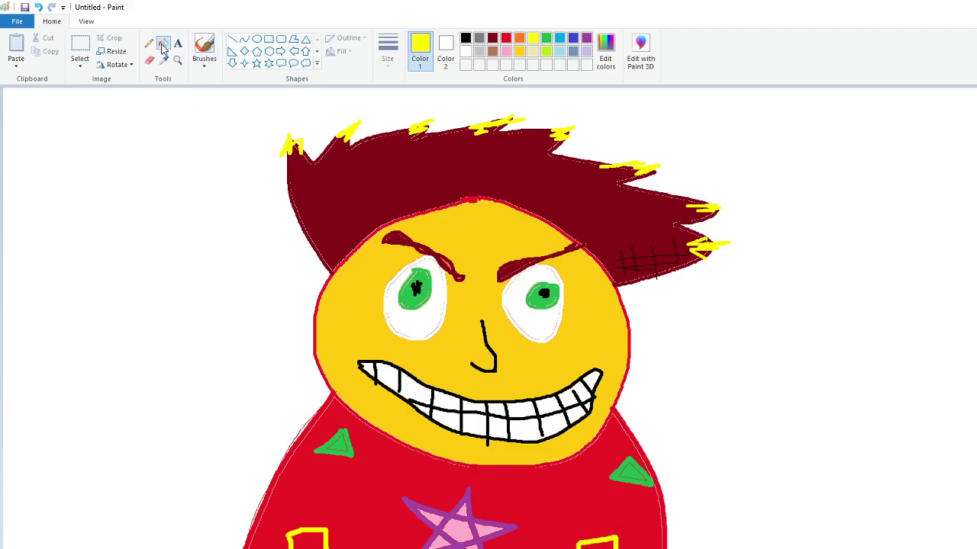
left_click(479, 51)
left_click(311, 540)
left_click(596, 545)
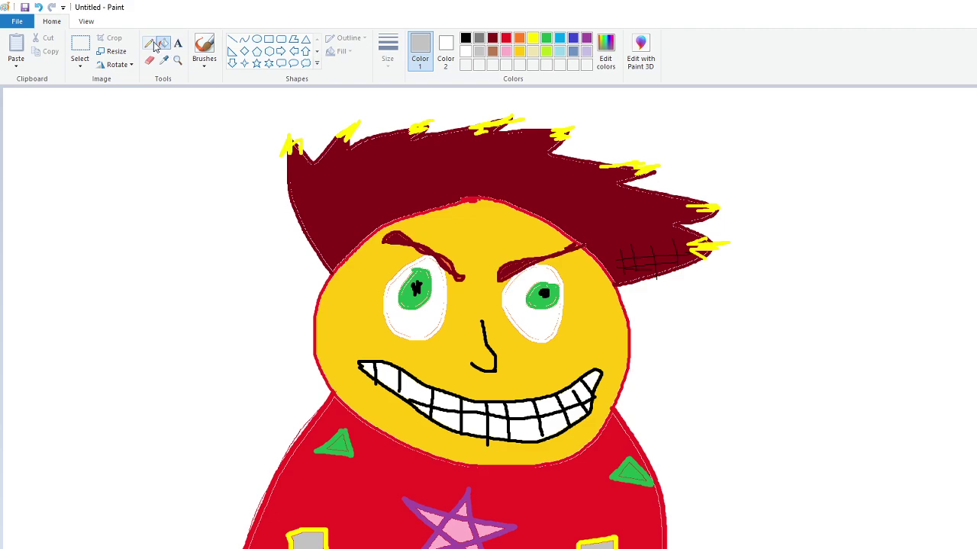
Spray a gold airbrush streak across the red body, between the left green triangle and the square below it
left_click(204, 61)
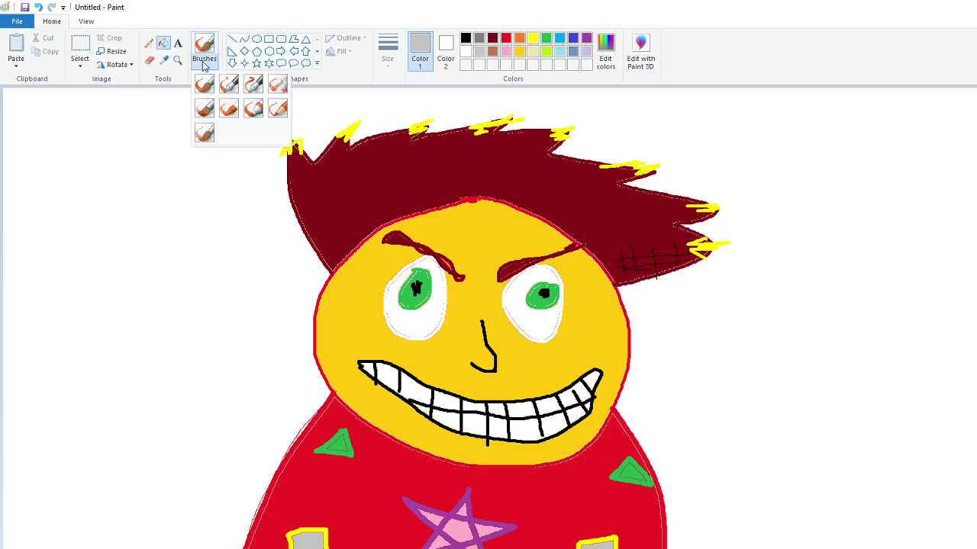
left_click(275, 85)
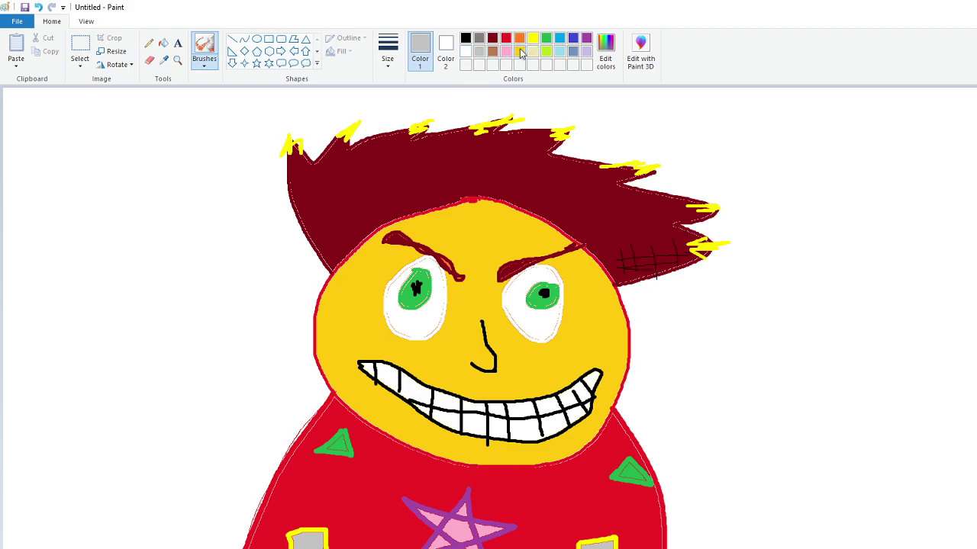
left_click(519, 51)
mouse_move(308, 485)
left_mouse_down()
mouse_move(403, 492)
mouse_move(276, 494)
mouse_move(364, 499)
left_mouse_up()
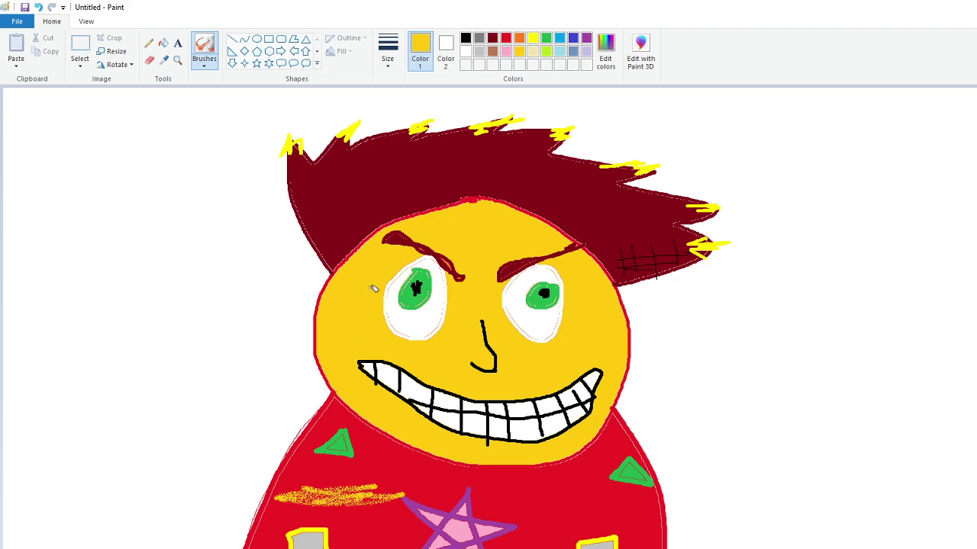
Set the airbrush to the thickest size and spray gold texture over the rest of the red body and shoulders
left_click(389, 64)
left_click(415, 133)
left_click(394, 59)
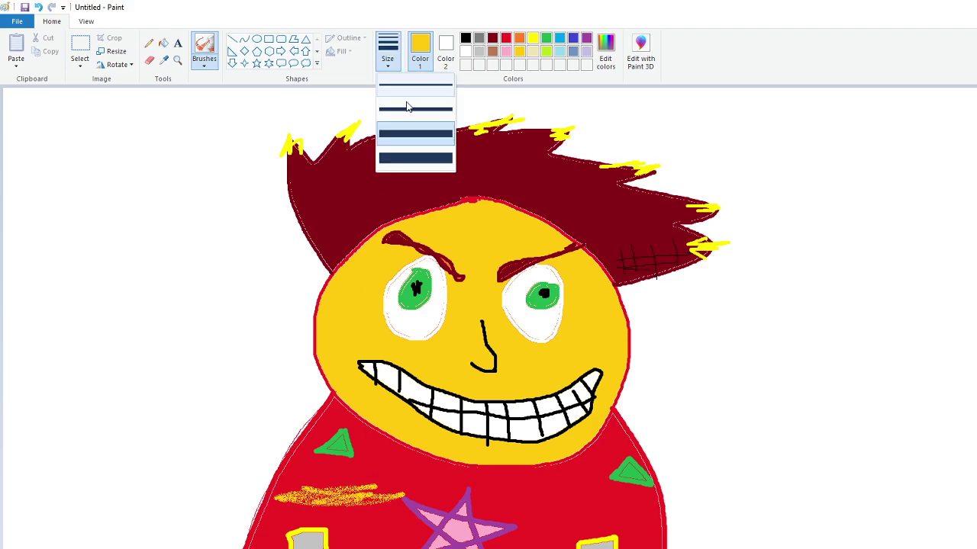
left_click(415, 158)
mouse_move(286, 504)
left_mouse_down()
mouse_move(336, 478)
mouse_move(278, 513)
mouse_move(447, 468)
mouse_move(563, 480)
mouse_move(550, 513)
mouse_move(658, 515)
mouse_move(644, 543)
mouse_move(534, 534)
mouse_move(503, 542)
mouse_move(569, 527)
left_mouse_up()
mouse_move(378, 538)
left_mouse_down()
mouse_move(340, 542)
mouse_move(374, 495)
mouse_move(275, 505)
mouse_move(259, 542)
left_mouse_up()
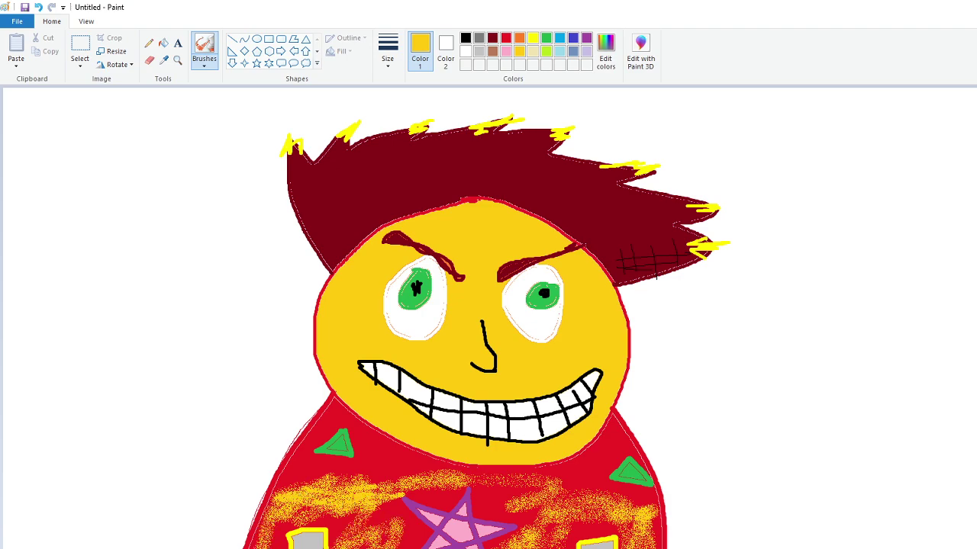
mouse_move(385, 546)
left_mouse_down()
mouse_move(404, 526)
mouse_move(400, 543)
left_mouse_up()
mouse_move(552, 547)
left_mouse_down()
mouse_move(537, 491)
mouse_move(494, 496)
mouse_move(584, 486)
mouse_move(627, 452)
mouse_move(613, 444)
mouse_move(521, 479)
mouse_move(405, 457)
mouse_move(341, 405)
mouse_move(303, 432)
mouse_move(323, 475)
mouse_move(398, 464)
left_mouse_up()
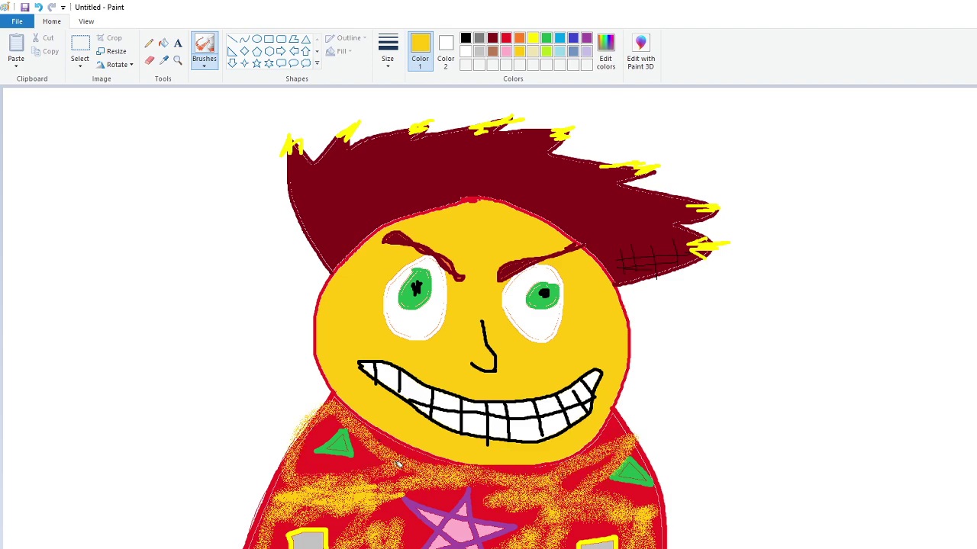
Switch from the airbrush back to the plain brush with red as the drawing color
left_click(394, 45)
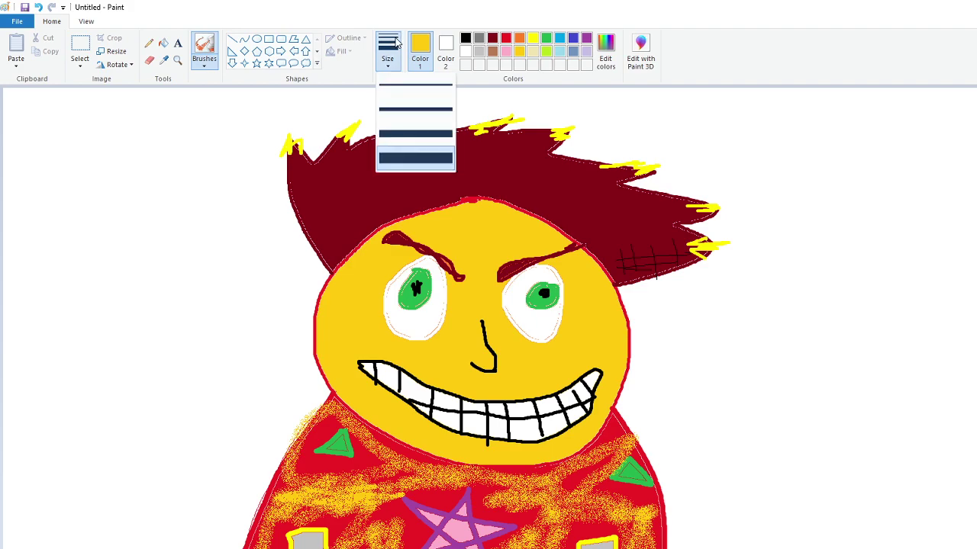
left_click(203, 55)
left_click(203, 55)
left_click(203, 86)
left_click(507, 39)
mouse_move(334, 391)
left_mouse_down()
mouse_move(365, 422)
mouse_move(494, 456)
mouse_move(580, 464)
mouse_move(603, 446)
left_mouse_up()
left_click(39, 7)
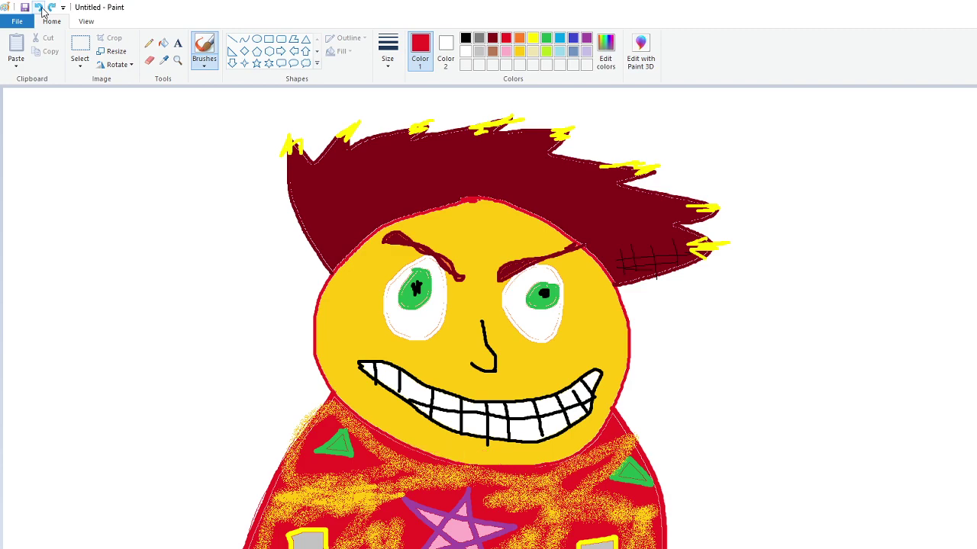
mouse_move(330, 393)
left_mouse_down()
mouse_move(304, 436)
mouse_move(318, 437)
left_mouse_up()
key("ctrl+z")
key("ctrl+z")
Redraw the left edge of the body with a red brush line and erase stray gold spray outside that shoulder
mouse_move(331, 394)
left_mouse_down()
mouse_move(278, 462)
mouse_move(243, 543)
left_mouse_up()
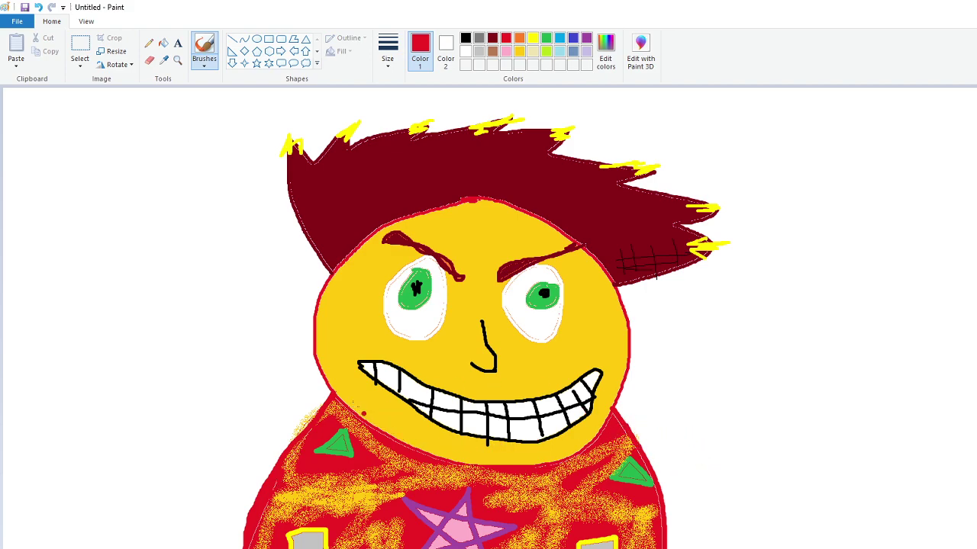
left_click(149, 60)
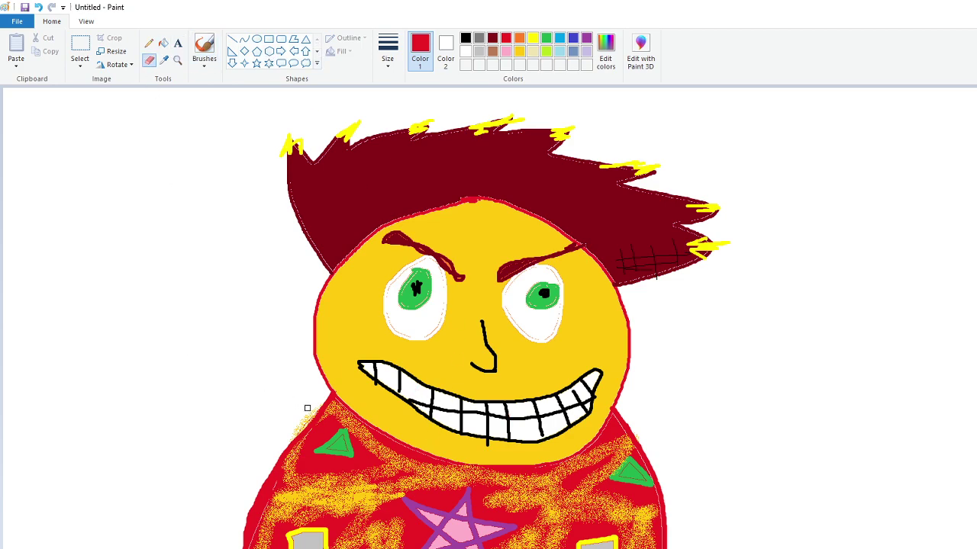
left_click_drag(312, 410, 307, 422)
Draw a gold ear outline on each side of the face with the brush and fill both ears with gold
left_click(519, 51)
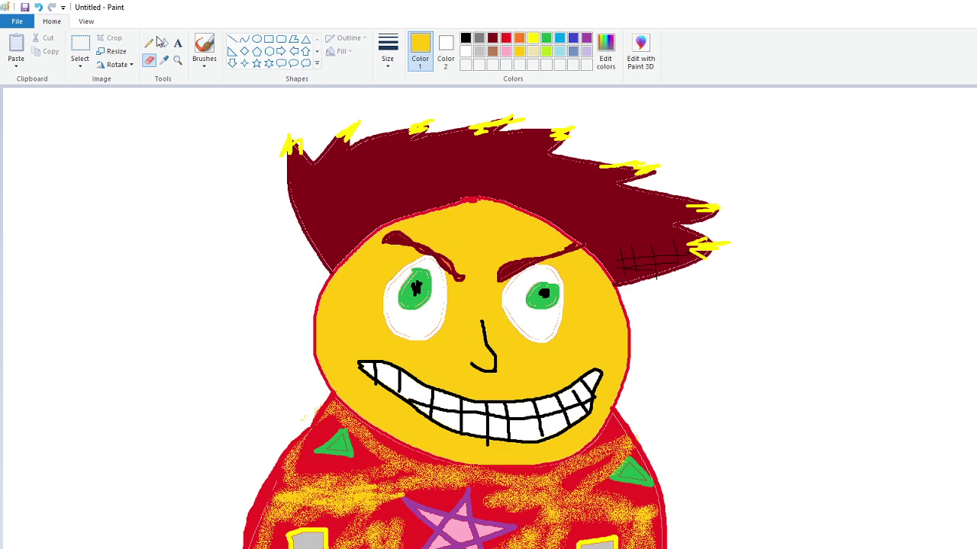
left_click(203, 45)
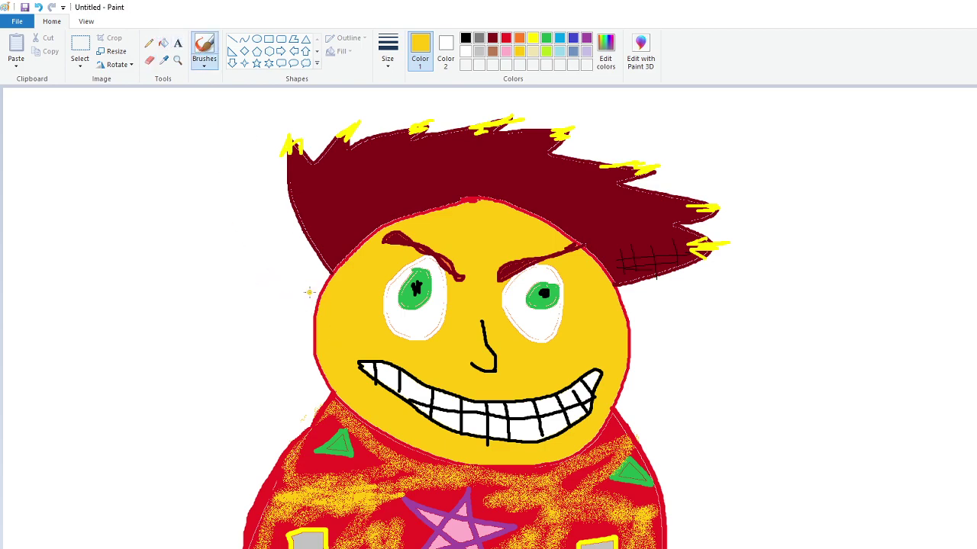
mouse_move(319, 296)
left_mouse_down()
mouse_move(314, 273)
mouse_move(268, 263)
mouse_move(263, 310)
mouse_move(283, 326)
mouse_move(289, 360)
mouse_move(310, 346)
left_mouse_up()
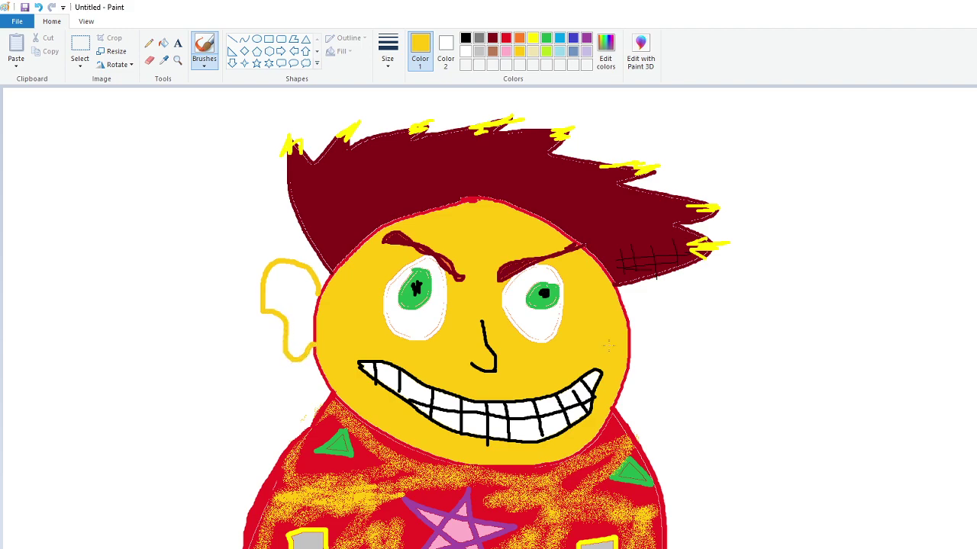
mouse_move(624, 308)
left_mouse_down()
mouse_move(644, 302)
mouse_move(669, 318)
mouse_move(641, 368)
left_mouse_up()
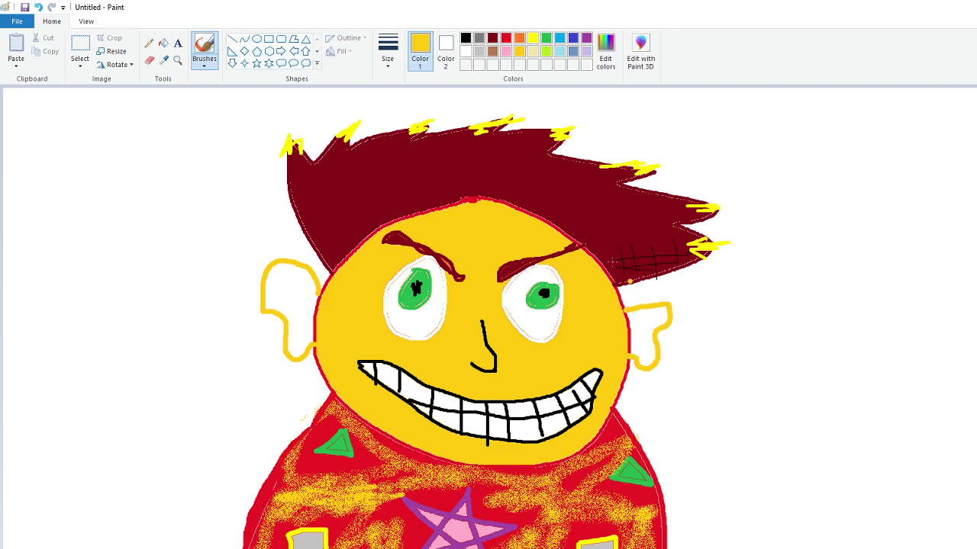
left_click(163, 43)
left_click(303, 296)
left_click(647, 325)
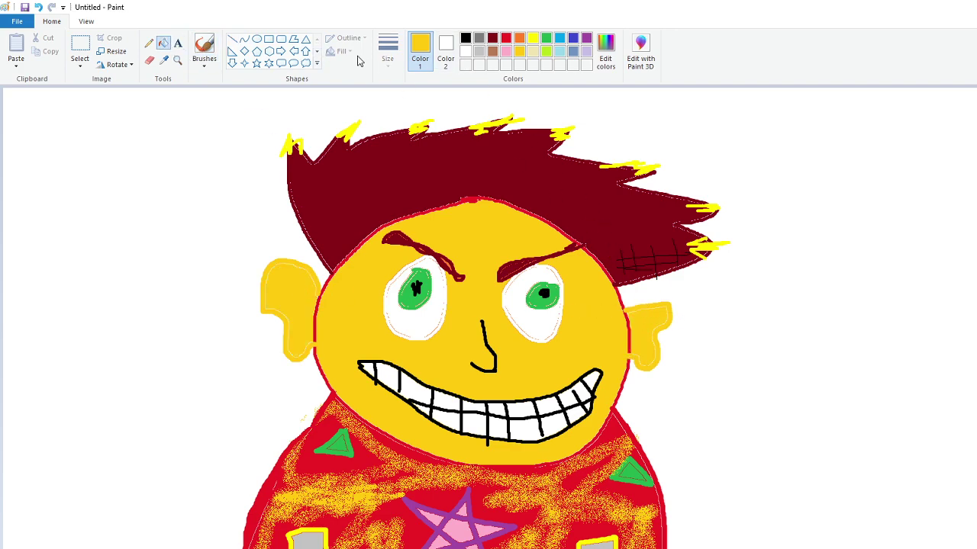
Fill the red face outline segments between the ears and the face with gold
left_click(204, 47)
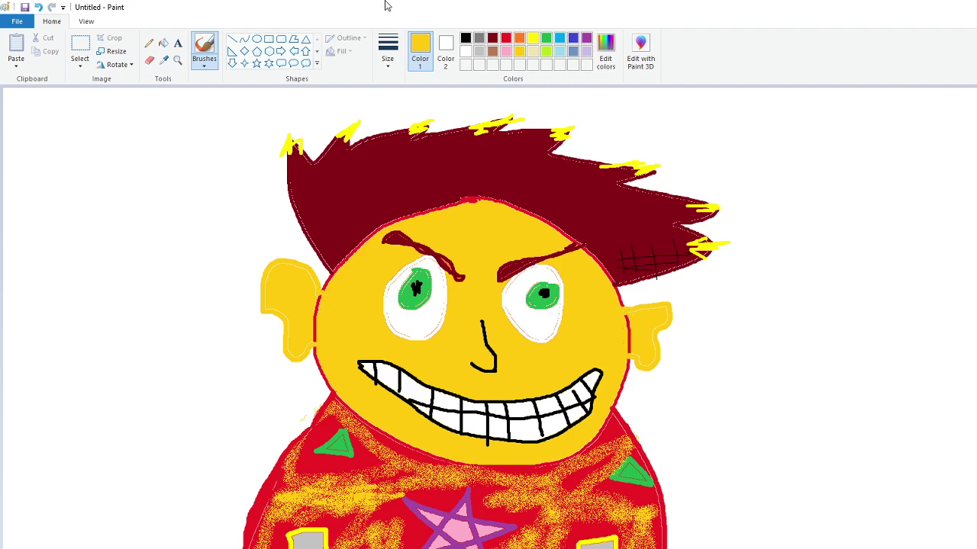
left_click(163, 43)
left_click(321, 323)
left_click(633, 329)
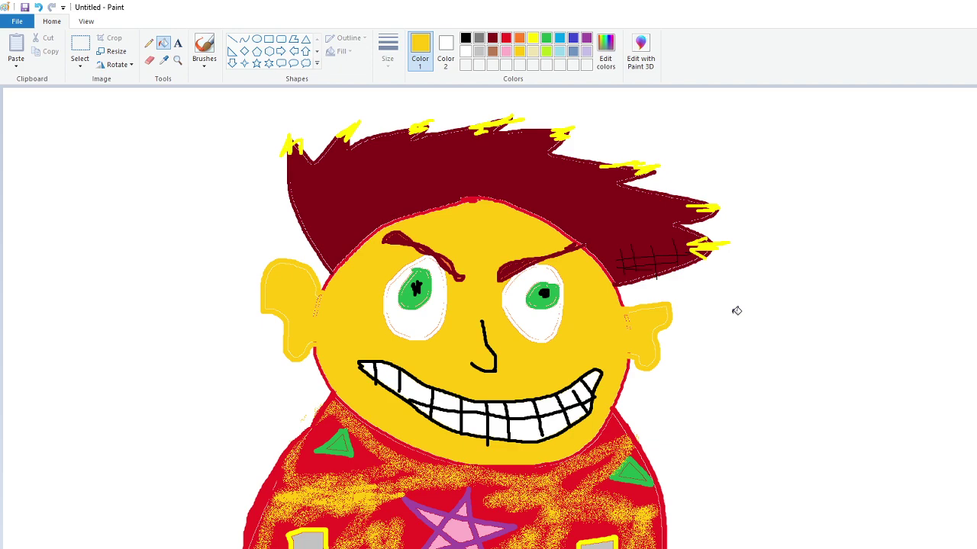
Switch to the brush with black as the drawing color
left_click(465, 38)
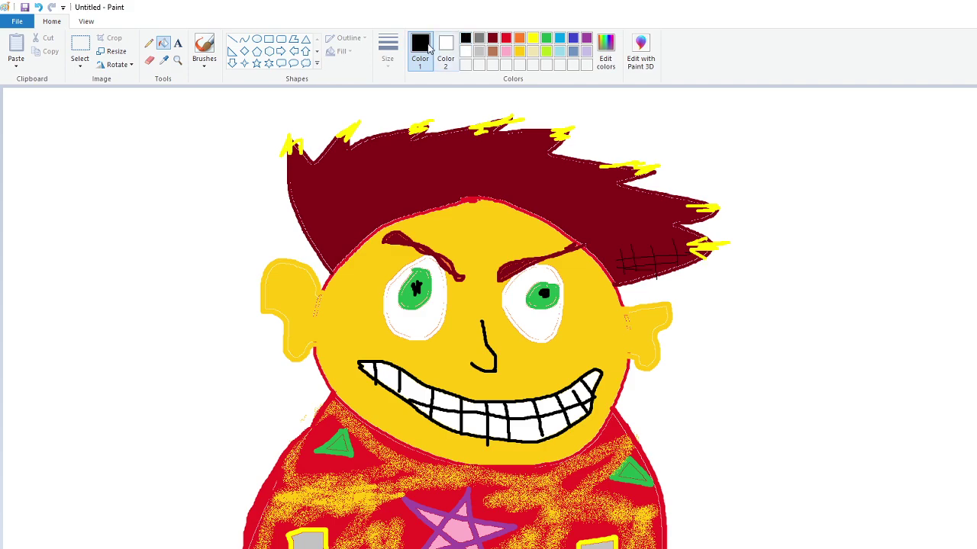
left_click(204, 47)
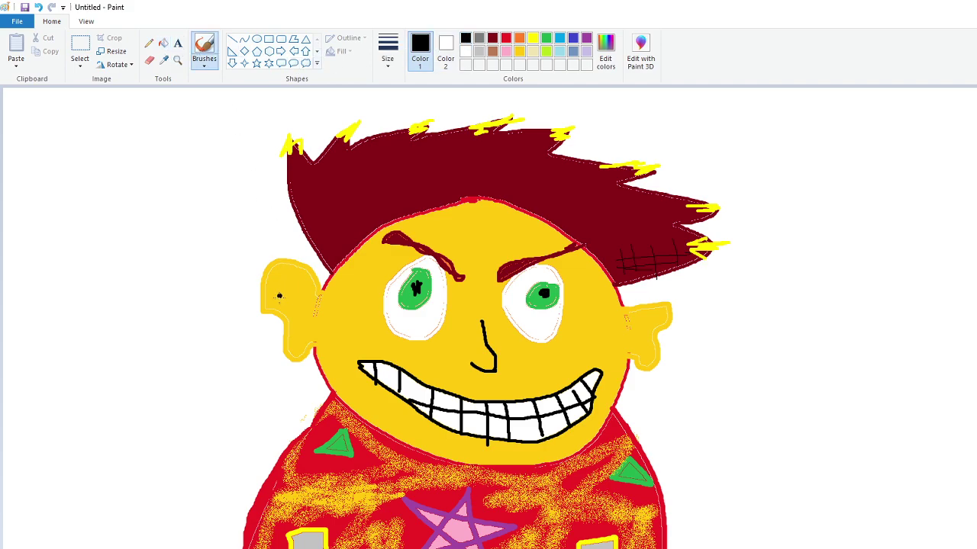
mouse_move(284, 289)
left_mouse_down()
mouse_move(305, 297)
mouse_move(290, 332)
left_mouse_up()
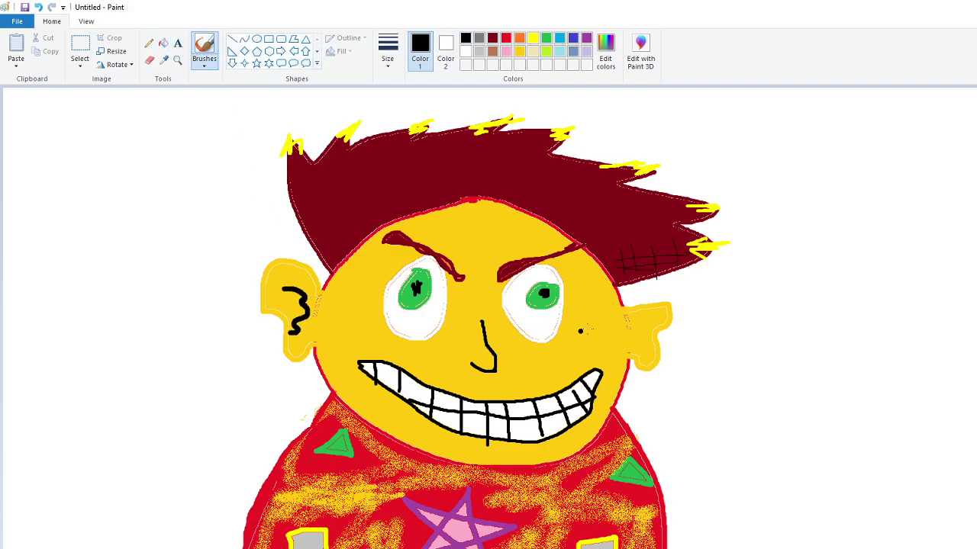
mouse_move(656, 321)
left_mouse_down()
mouse_move(635, 329)
mouse_move(628, 349)
mouse_move(648, 353)
left_mouse_up()
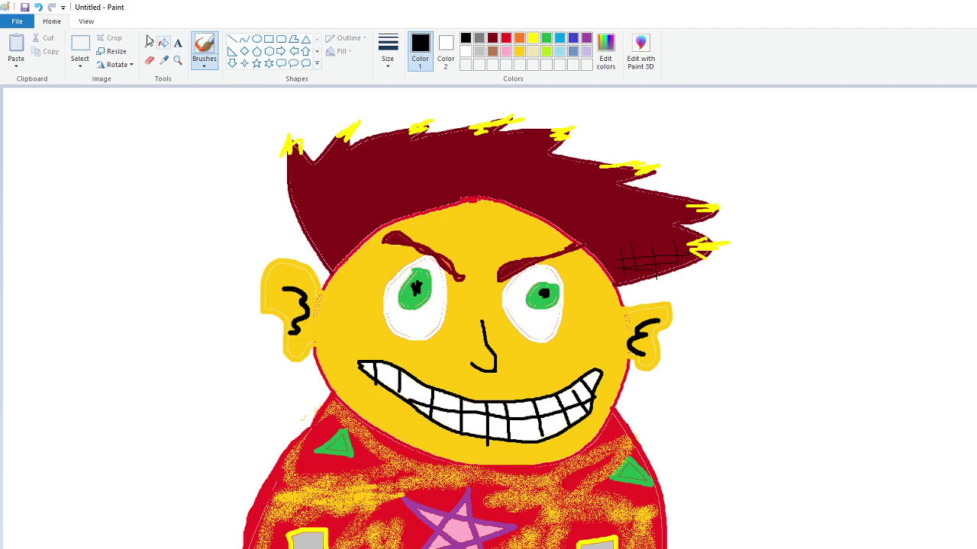
left_click(38, 7)
left_click(38, 7)
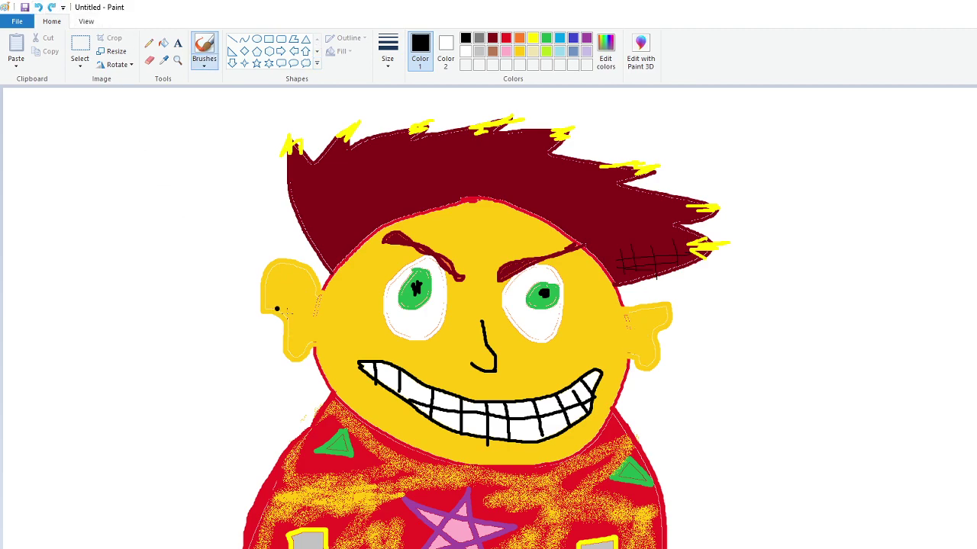
mouse_move(288, 285)
left_mouse_down()
mouse_move(307, 317)
mouse_move(293, 336)
left_mouse_up()
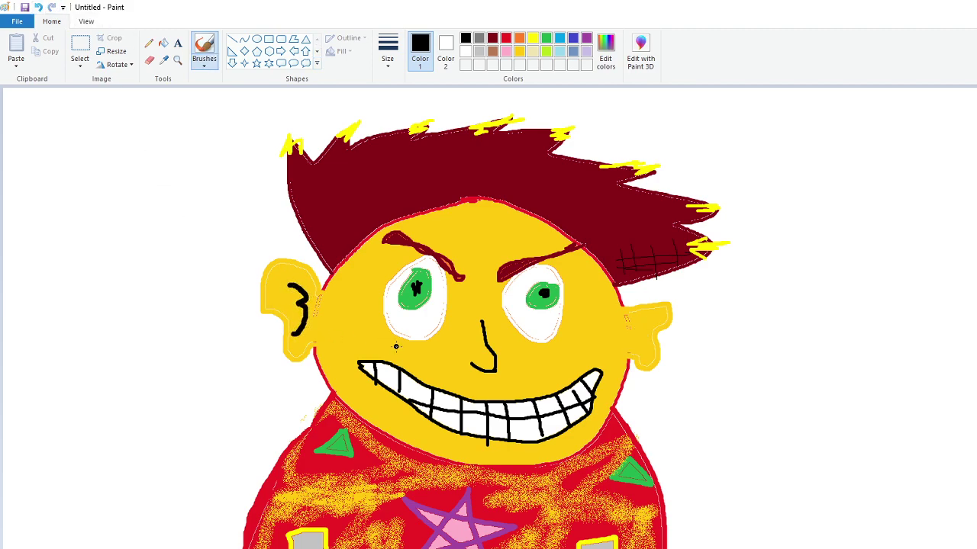
left_click(37, 6)
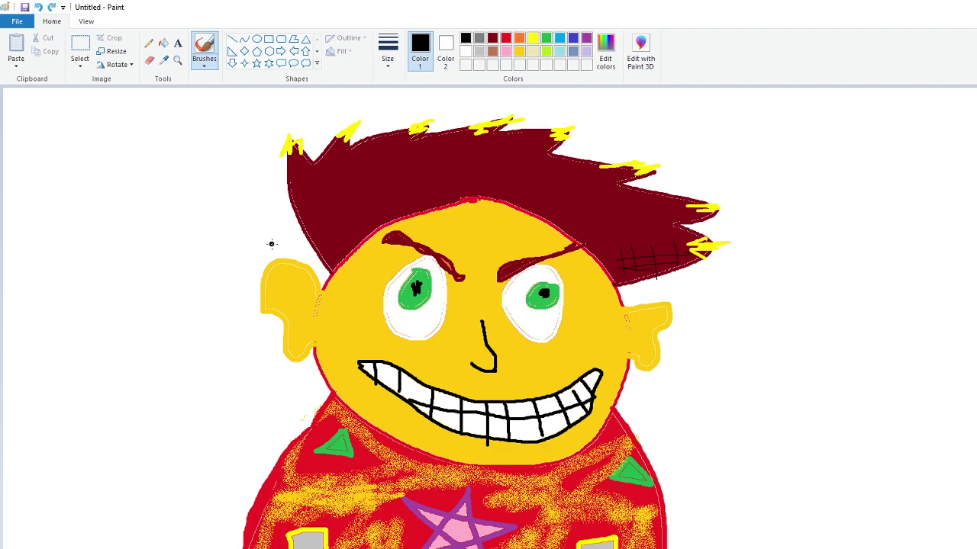
Draw a small black squiggle inside each ear, close to the face
left_click_drag(305, 293, 302, 335)
left_click_drag(630, 322, 638, 349)
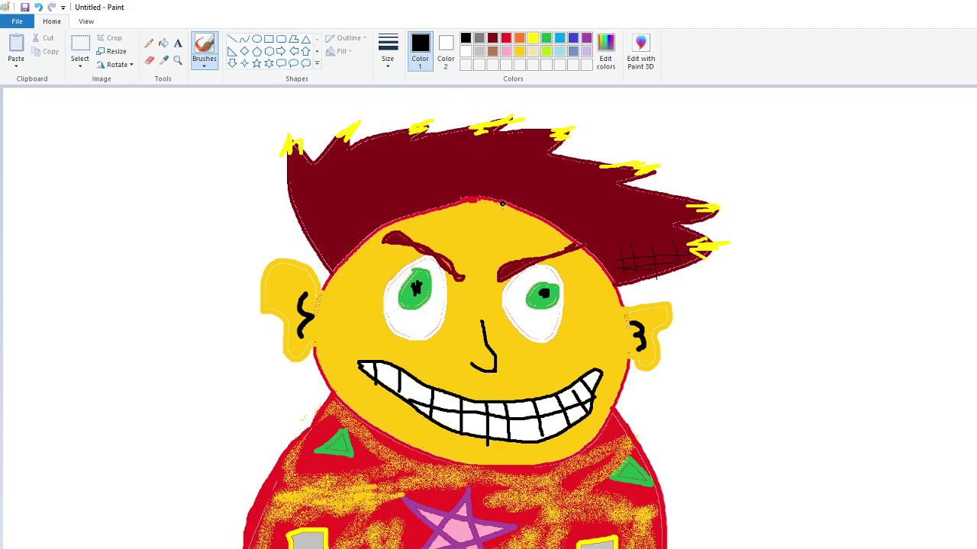
Recolor the gold face and ears with a lime green fill
left_click(546, 39)
left_click(550, 51)
left_click(164, 44)
left_click(470, 217)
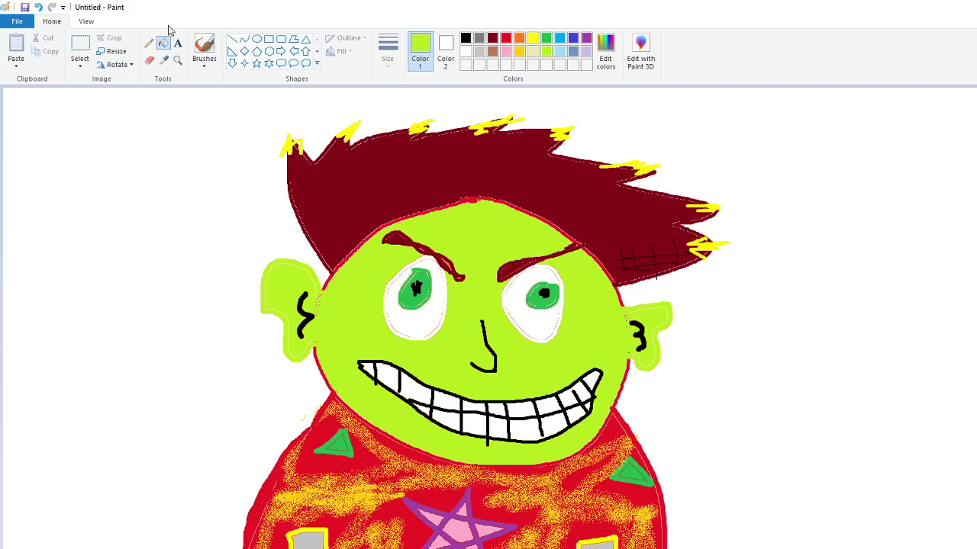
Fill the red area of the body around the chest star with white
left_click(466, 52)
left_click(432, 492)
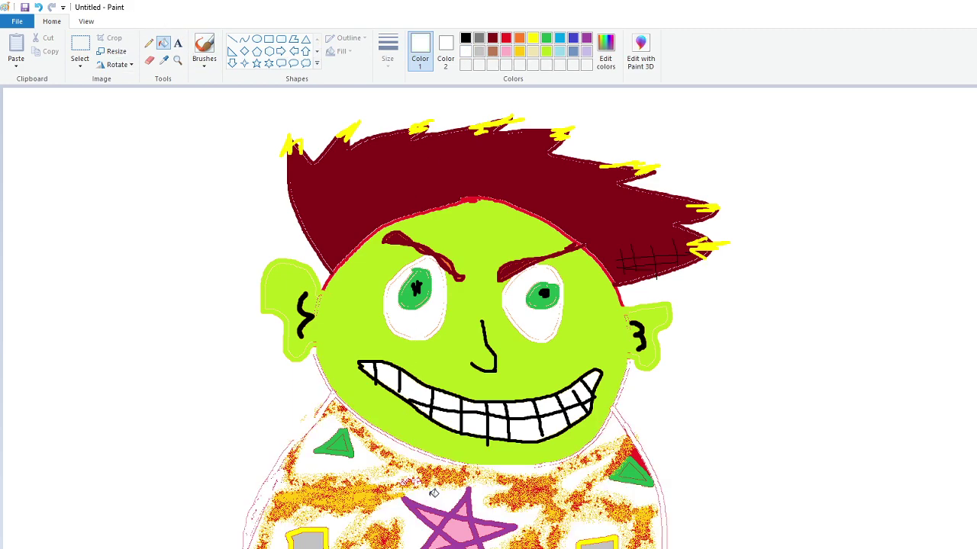
Undo the white body fill and erase the character's shoulders and the body area directly below the chin
left_click(38, 7)
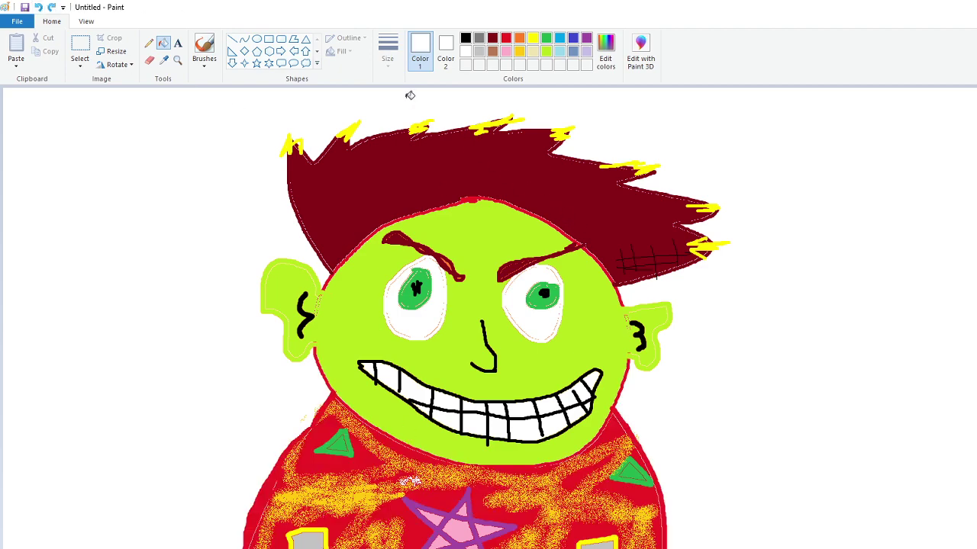
left_click(148, 60)
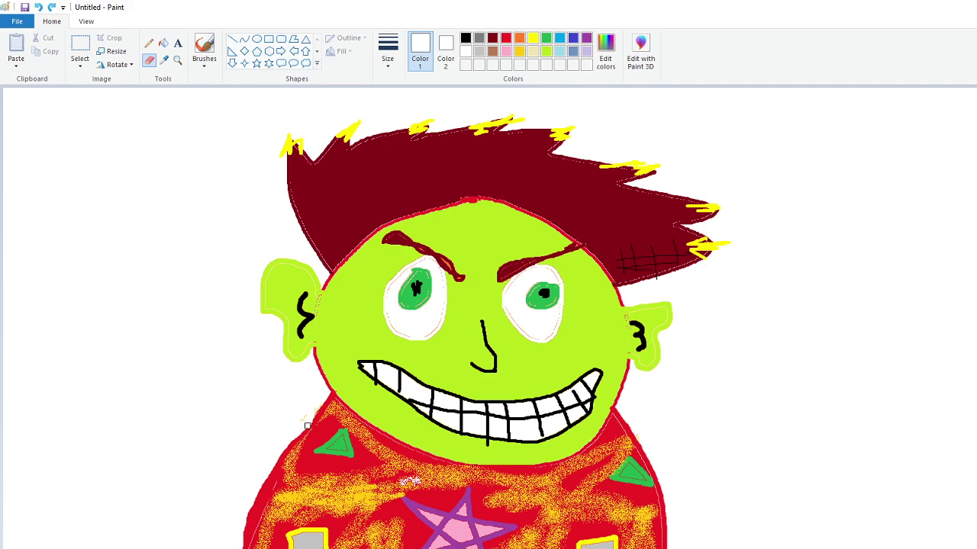
mouse_move(326, 398)
left_mouse_down()
mouse_move(369, 457)
mouse_move(574, 492)
mouse_move(664, 458)
mouse_move(692, 477)
mouse_move(597, 505)
mouse_move(665, 532)
mouse_move(527, 543)
left_mouse_up()
mouse_move(435, 543)
left_mouse_down()
mouse_move(244, 538)
mouse_move(244, 484)
mouse_move(303, 521)
mouse_move(244, 492)
mouse_move(584, 488)
mouse_move(382, 458)
mouse_move(328, 393)
mouse_move(403, 451)
mouse_move(502, 478)
mouse_move(575, 465)
mouse_move(619, 412)
mouse_move(578, 458)
mouse_move(491, 480)
left_mouse_up()
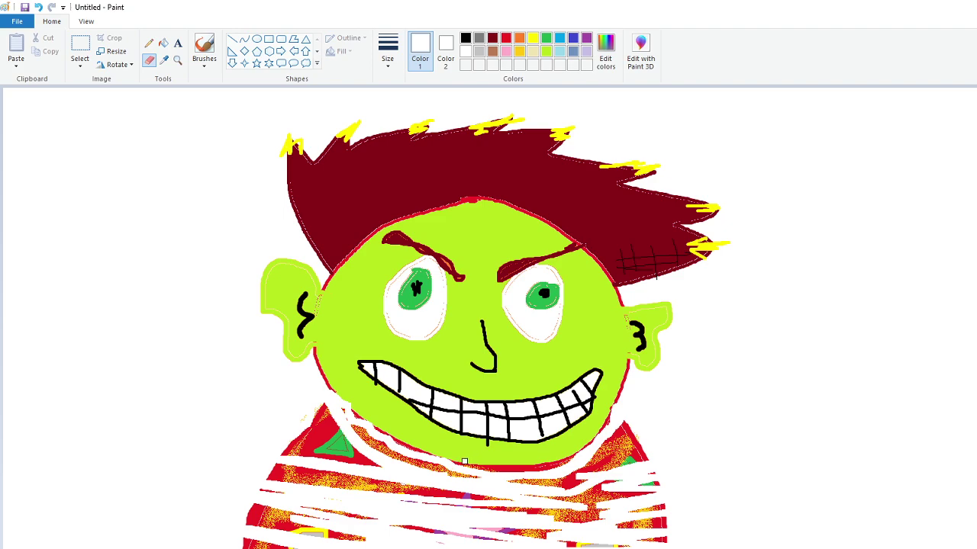
mouse_move(576, 462)
left_mouse_down()
mouse_move(448, 482)
mouse_move(486, 475)
mouse_move(432, 475)
mouse_move(411, 466)
mouse_move(441, 469)
mouse_move(411, 468)
mouse_move(436, 462)
mouse_move(388, 461)
mouse_move(409, 461)
mouse_move(377, 456)
mouse_move(398, 452)
mouse_move(365, 447)
mouse_move(392, 446)
mouse_move(365, 444)
mouse_move(382, 441)
mouse_move(354, 434)
mouse_move(362, 426)
mouse_move(303, 440)
mouse_move(348, 443)
mouse_move(293, 426)
mouse_move(363, 423)
mouse_move(304, 419)
mouse_move(328, 419)
mouse_move(327, 410)
mouse_move(340, 460)
mouse_move(345, 451)
mouse_move(325, 457)
mouse_move(378, 464)
mouse_move(304, 448)
left_mouse_up()
mouse_move(529, 488)
left_mouse_down()
mouse_move(581, 487)
mouse_move(514, 486)
mouse_move(582, 482)
mouse_move(505, 480)
mouse_move(687, 483)
mouse_move(667, 467)
mouse_move(630, 461)
mouse_move(642, 435)
mouse_move(623, 477)
mouse_move(653, 453)
left_mouse_up()
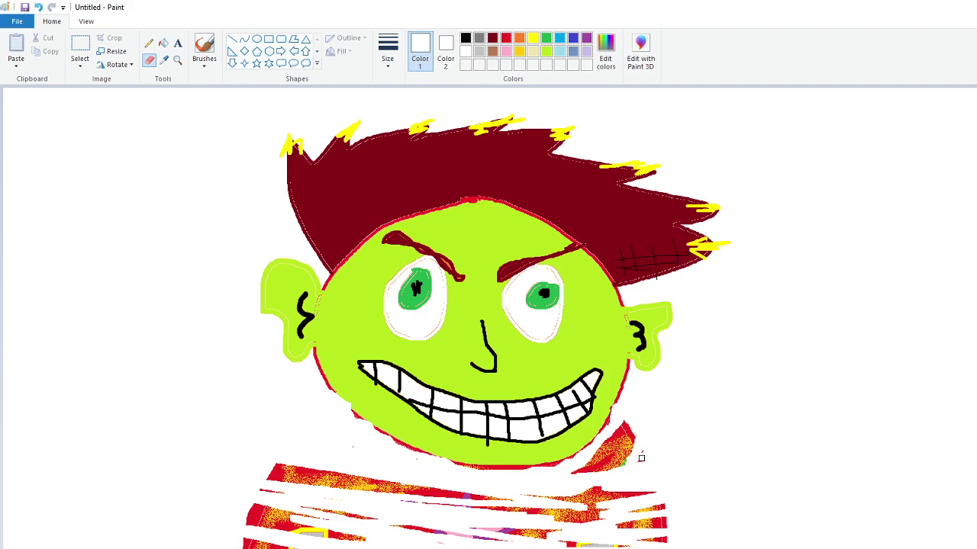
mouse_move(640, 472)
left_mouse_down()
mouse_move(640, 435)
mouse_move(620, 476)
mouse_move(644, 434)
mouse_move(593, 482)
mouse_move(634, 426)
mouse_move(591, 458)
mouse_move(612, 431)
mouse_move(601, 438)
mouse_move(574, 475)
mouse_move(639, 453)
left_mouse_up()
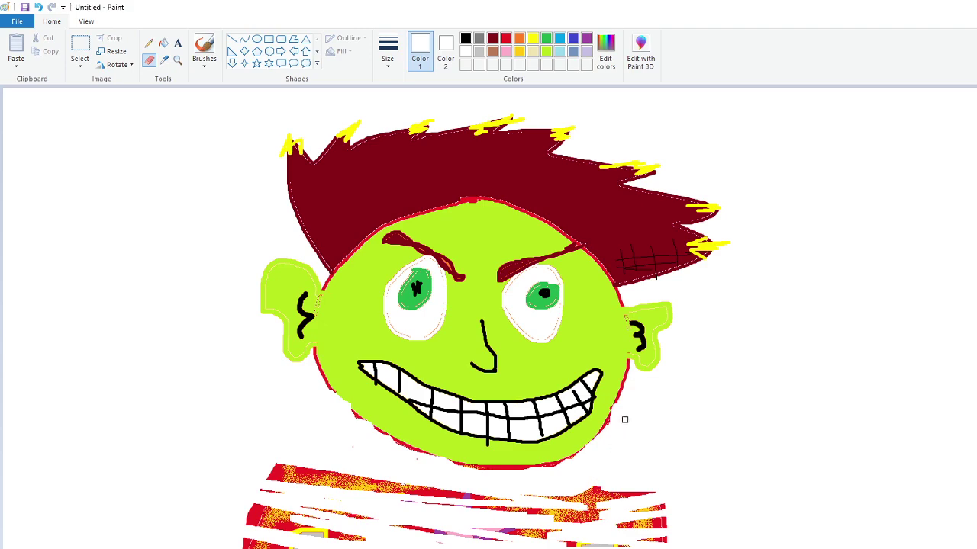
Erase the remaining striped remnants of the body below the head
mouse_move(624, 419)
left_mouse_down()
mouse_move(611, 499)
mouse_move(534, 499)
mouse_move(587, 484)
mouse_move(597, 496)
mouse_move(639, 491)
mouse_move(640, 516)
mouse_move(489, 511)
mouse_move(371, 529)
mouse_move(636, 527)
mouse_move(425, 534)
mouse_move(610, 545)
mouse_move(277, 547)
left_mouse_up()
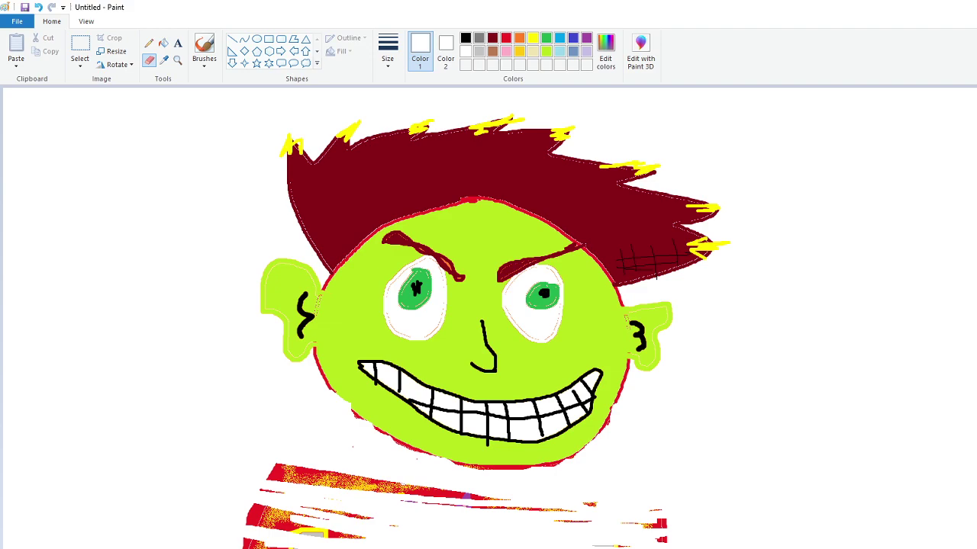
mouse_move(611, 546)
left_mouse_down()
mouse_move(735, 540)
mouse_move(587, 523)
left_mouse_up()
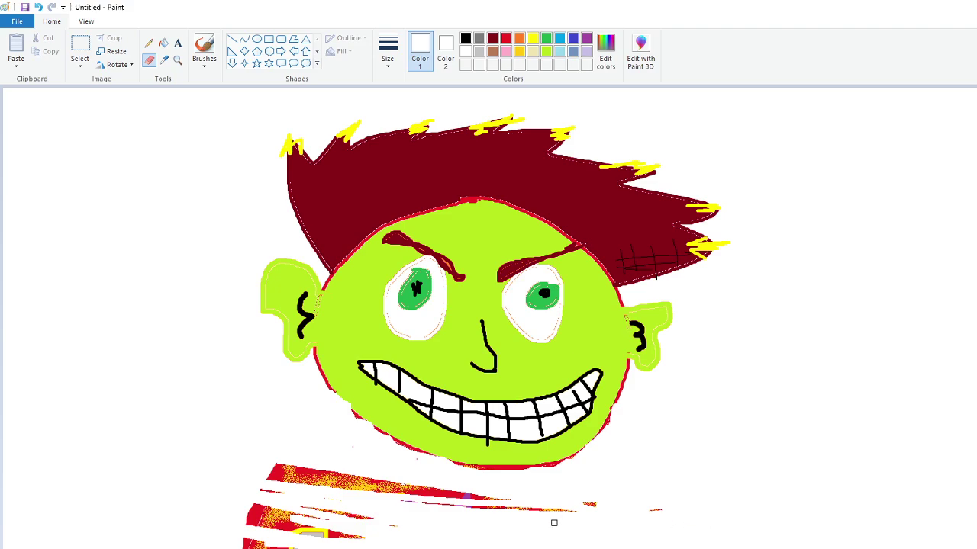
mouse_move(654, 507)
left_mouse_down()
mouse_move(627, 499)
mouse_move(559, 511)
mouse_move(580, 517)
mouse_move(604, 512)
mouse_move(482, 504)
left_mouse_up()
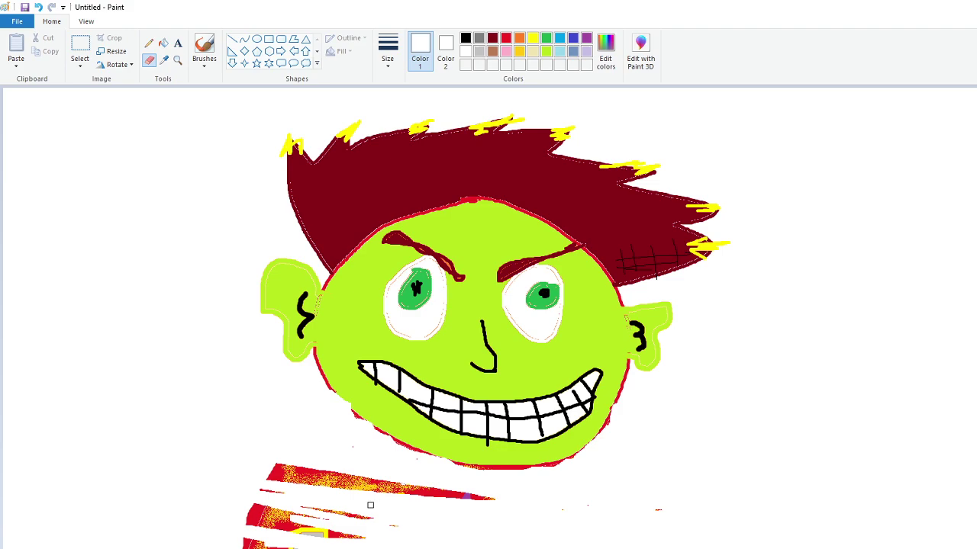
mouse_move(369, 505)
left_mouse_down()
mouse_move(236, 514)
mouse_move(301, 511)
mouse_move(237, 486)
mouse_move(490, 495)
mouse_move(373, 486)
mouse_move(446, 496)
left_mouse_up()
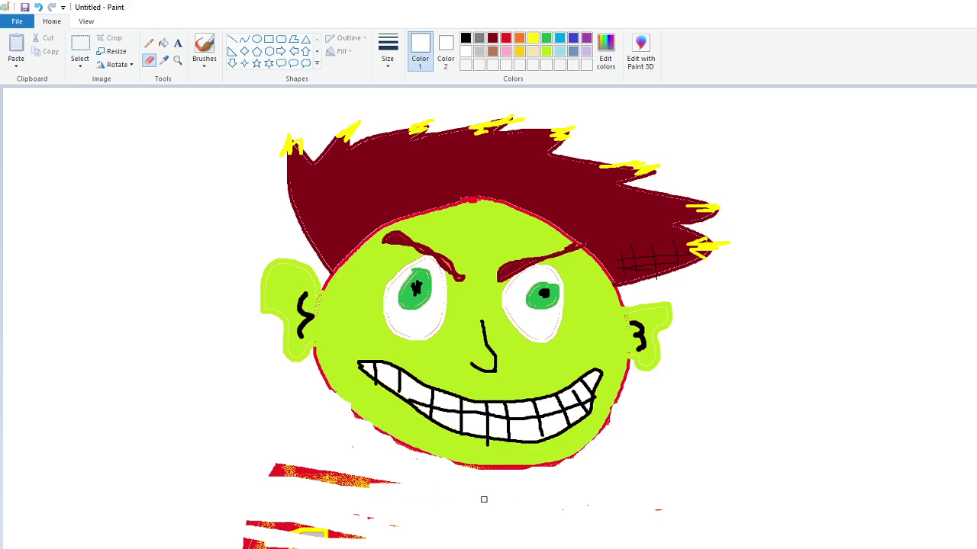
left_click_drag(595, 504, 653, 507)
mouse_move(427, 537)
left_mouse_down()
mouse_move(330, 512)
mouse_move(418, 538)
mouse_move(385, 496)
mouse_move(317, 481)
mouse_move(364, 477)
mouse_move(251, 472)
mouse_move(295, 466)
left_mouse_up()
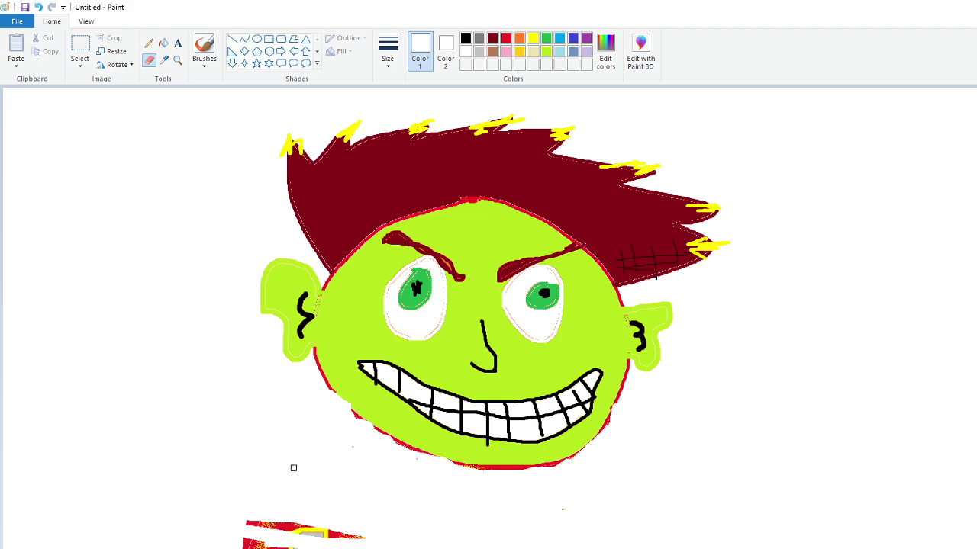
mouse_move(315, 521)
left_mouse_down()
mouse_move(232, 532)
mouse_move(324, 530)
mouse_move(312, 526)
mouse_move(334, 541)
mouse_move(386, 541)
mouse_move(381, 532)
mouse_move(235, 536)
mouse_move(306, 541)
mouse_move(284, 547)
left_mouse_up()
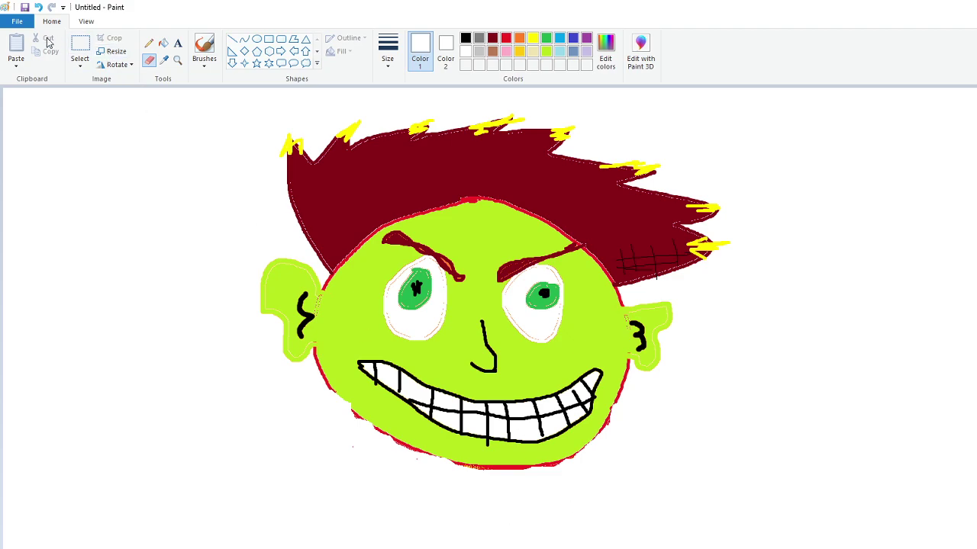
Switch to the brush with lime green as the drawing color
left_click(204, 50)
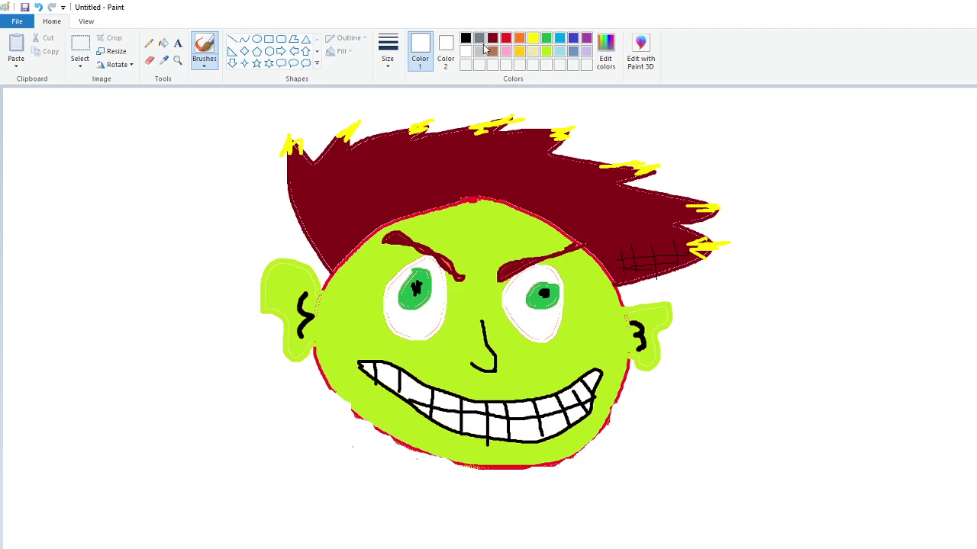
left_click(545, 51)
mouse_move(313, 348)
left_mouse_down()
mouse_move(327, 396)
mouse_move(355, 407)
mouse_move(320, 397)
left_mouse_up()
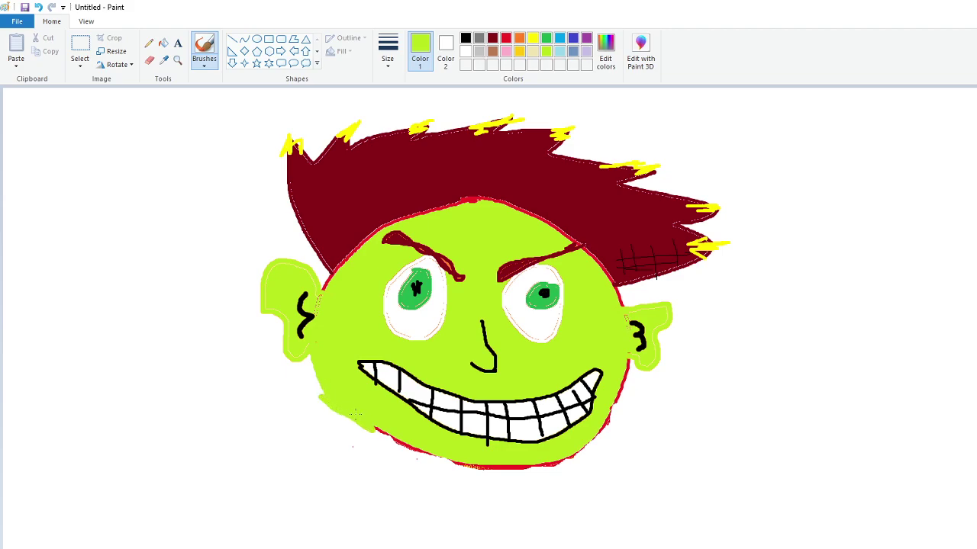
mouse_move(379, 429)
left_mouse_down()
mouse_move(444, 461)
mouse_move(554, 466)
mouse_move(595, 436)
mouse_move(627, 391)
mouse_move(635, 353)
mouse_move(629, 406)
mouse_move(615, 386)
left_mouse_up()
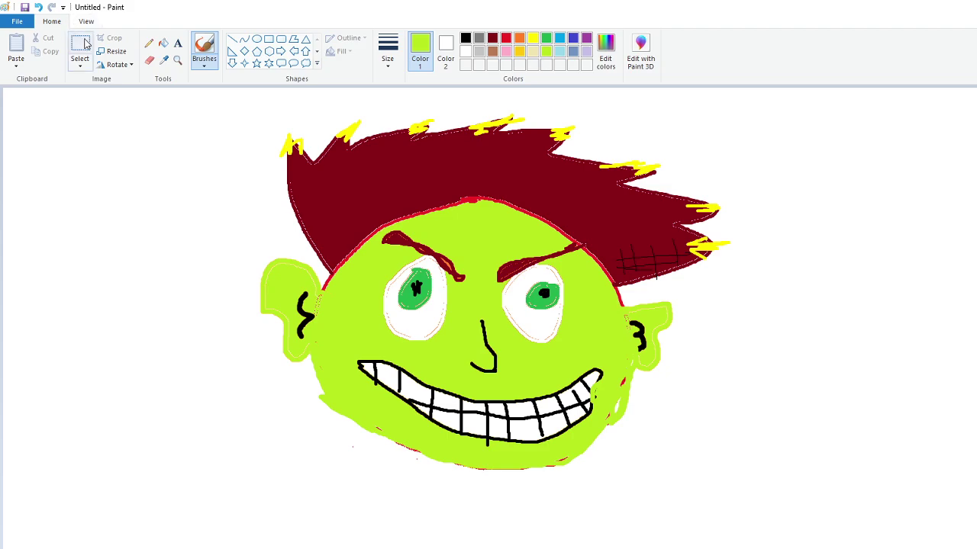
left_click(38, 7)
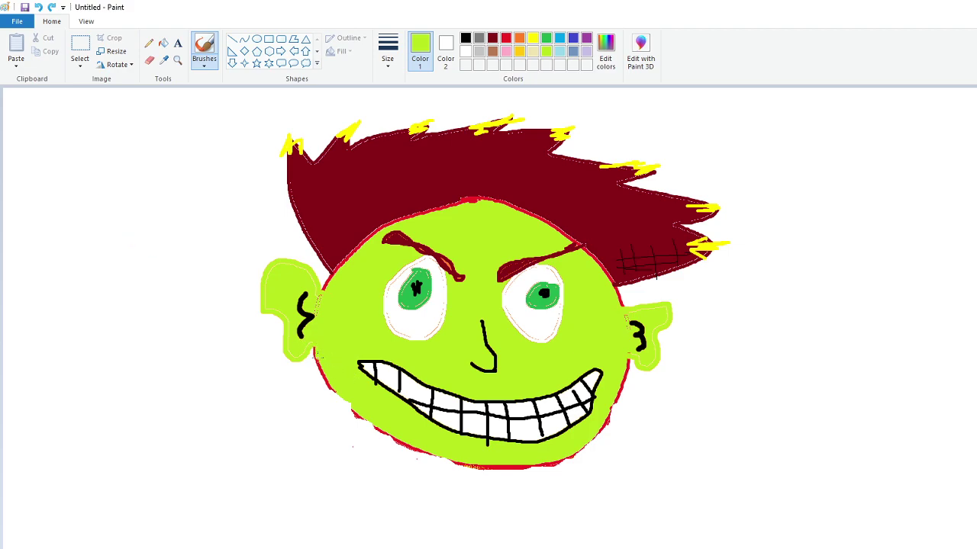
Paint over the red face outline along the jaw, cheeks and hairline with lime green brush strokes
left_click_drag(370, 424, 388, 433)
mouse_move(370, 424)
left_mouse_down()
mouse_move(414, 454)
mouse_move(557, 467)
mouse_move(604, 426)
mouse_move(632, 360)
mouse_move(630, 389)
mouse_move(588, 450)
mouse_move(480, 469)
left_mouse_up()
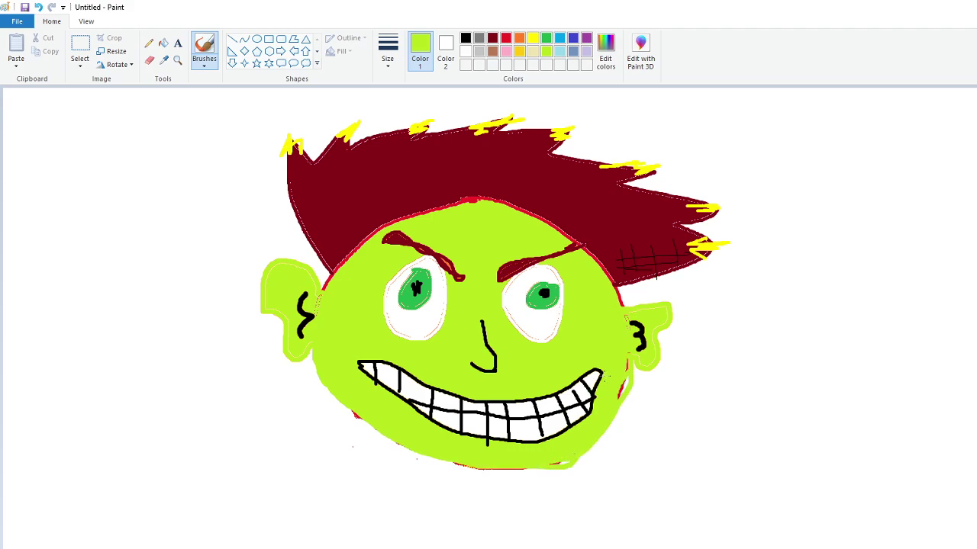
left_click_drag(620, 396, 626, 367)
mouse_move(323, 268)
left_mouse_down()
mouse_move(332, 273)
mouse_move(389, 223)
mouse_move(477, 196)
mouse_move(543, 217)
mouse_move(601, 261)
mouse_move(628, 306)
left_mouse_up()
key("ctrl+z")
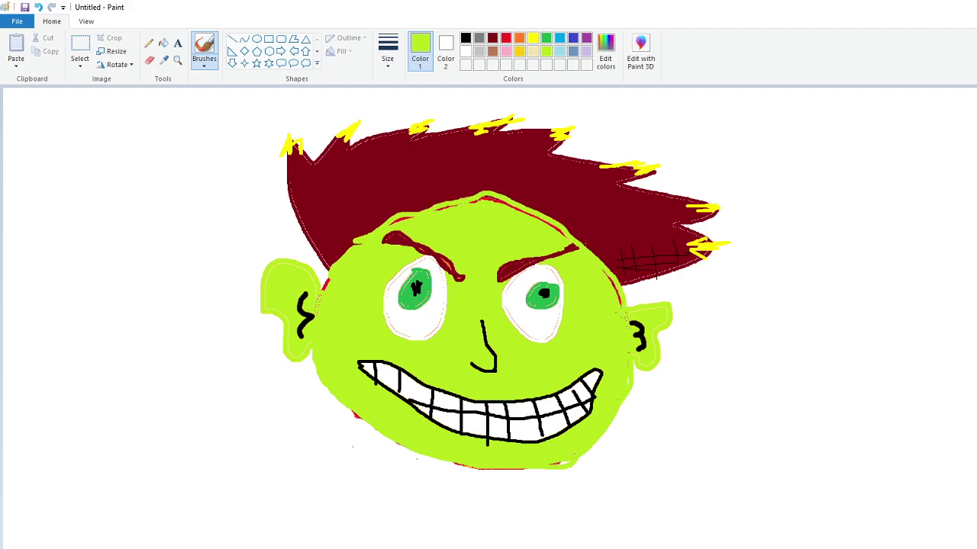
Fill the dark red hair and the patches between its black hatch lines with white
left_click(164, 43)
left_click(445, 55)
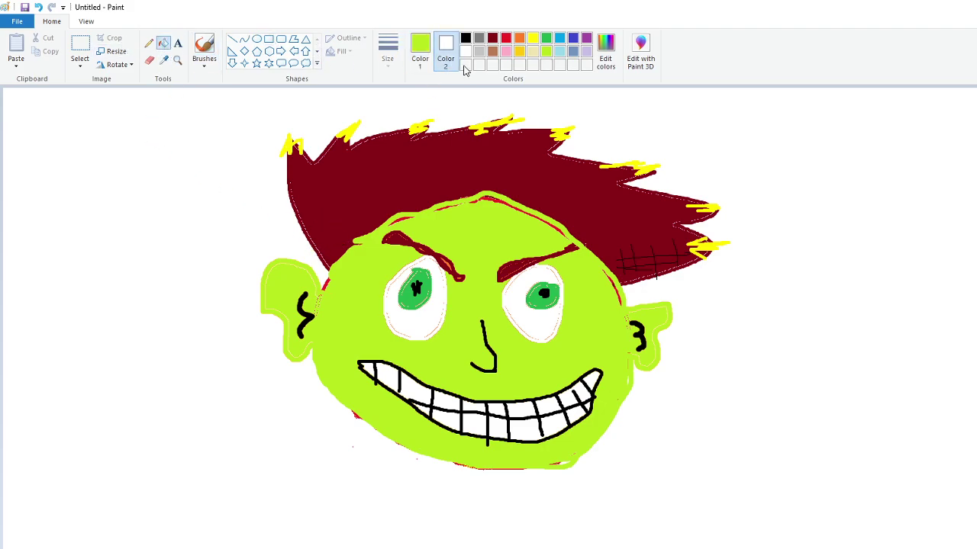
left_click(419, 54)
left_click(465, 52)
left_click(427, 157)
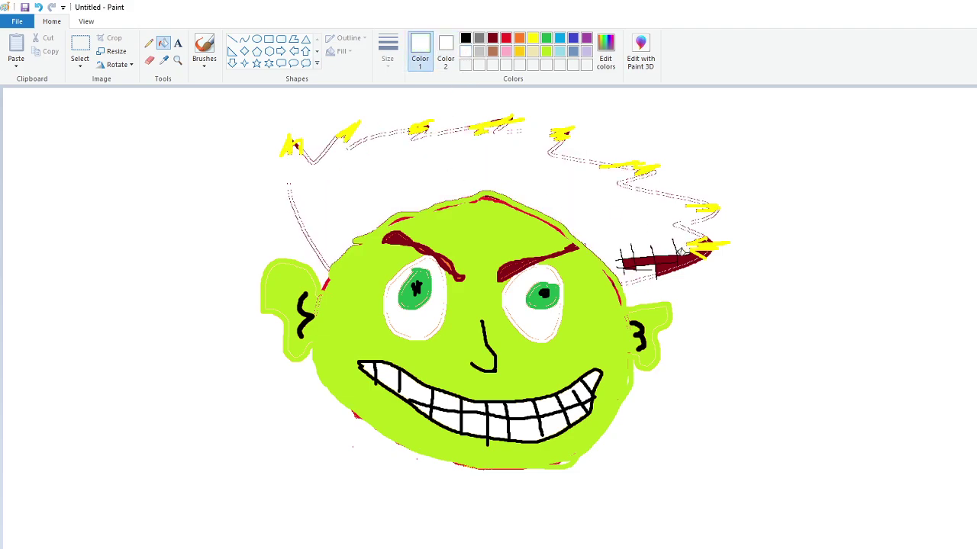
left_click(675, 263)
left_click(665, 259)
left_click(640, 261)
left_click(629, 263)
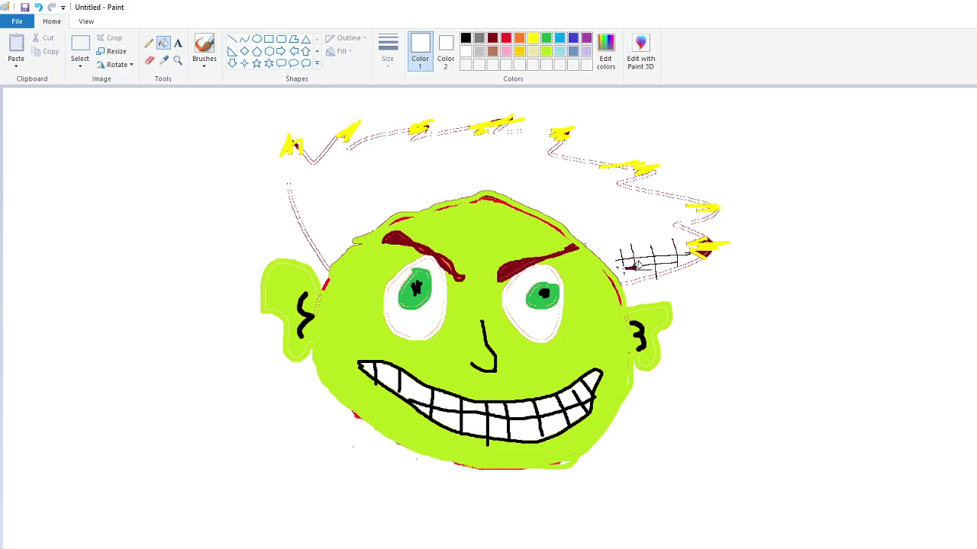
Fill the yellow tips of the hair spikes with white
left_click(707, 251)
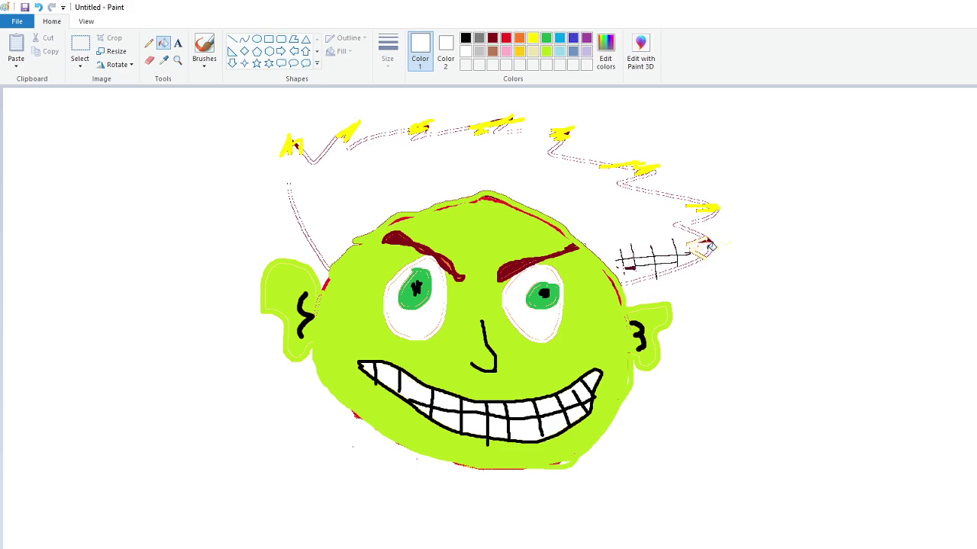
left_click(713, 203)
left_click(646, 168)
left_click(566, 134)
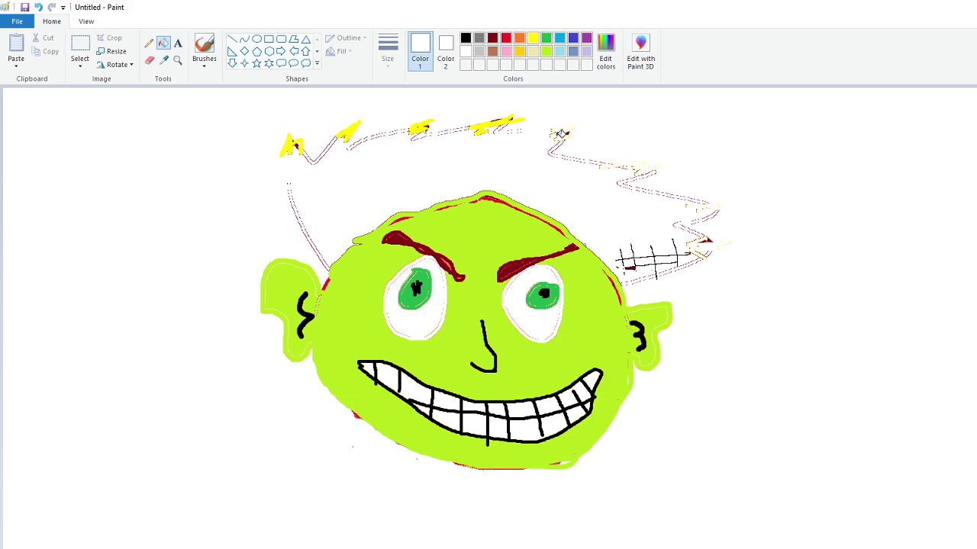
left_click(498, 124)
left_click(421, 124)
left_click(353, 125)
left_click(302, 144)
left_click(293, 143)
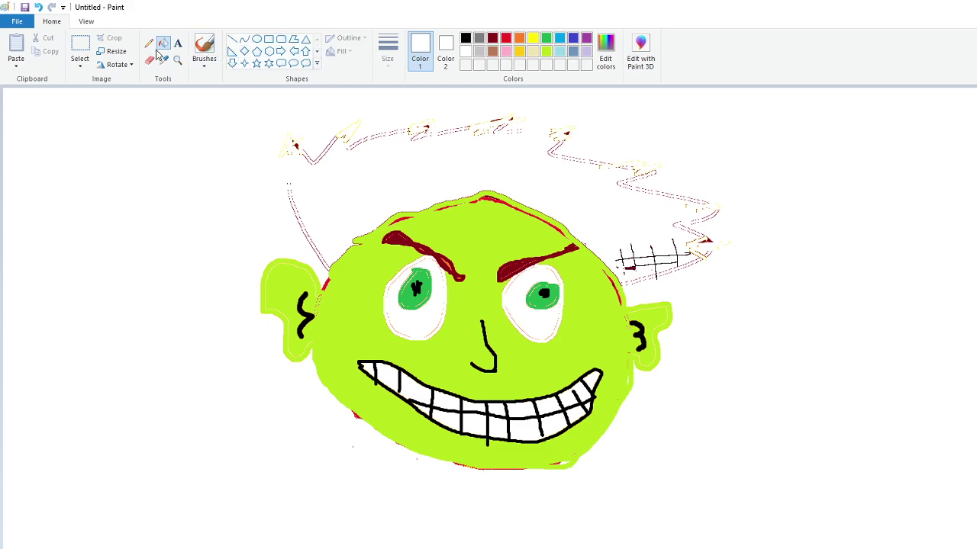
Erase the leftover hair outline and spike tips above the head
left_click(210, 47)
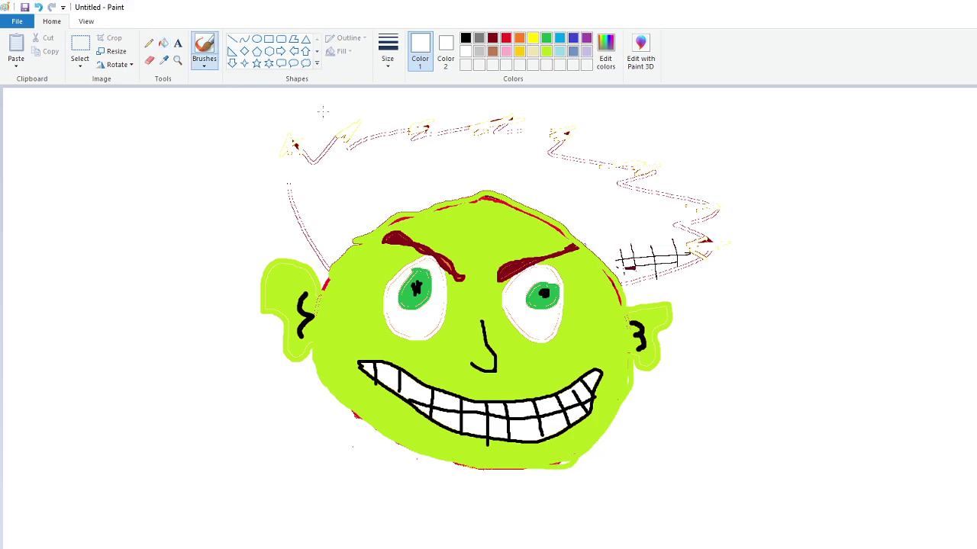
left_click(150, 63)
mouse_move(309, 160)
left_mouse_down()
mouse_move(327, 142)
mouse_move(353, 162)
left_mouse_up()
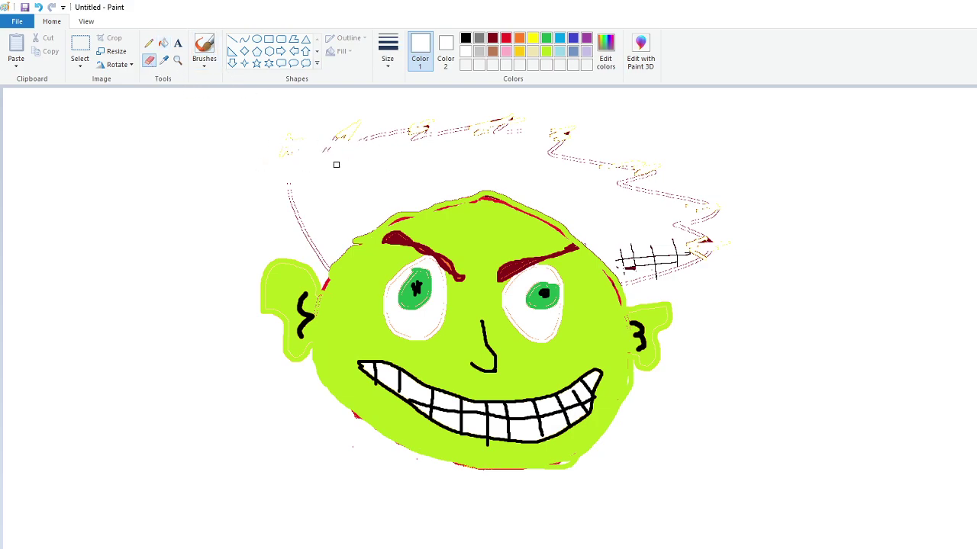
mouse_move(249, 147)
left_mouse_down()
mouse_move(296, 169)
mouse_move(295, 154)
mouse_move(221, 143)
mouse_move(574, 126)
mouse_move(534, 107)
mouse_move(649, 132)
mouse_move(547, 163)
mouse_move(502, 154)
mouse_move(668, 176)
mouse_move(682, 218)
left_mouse_up()
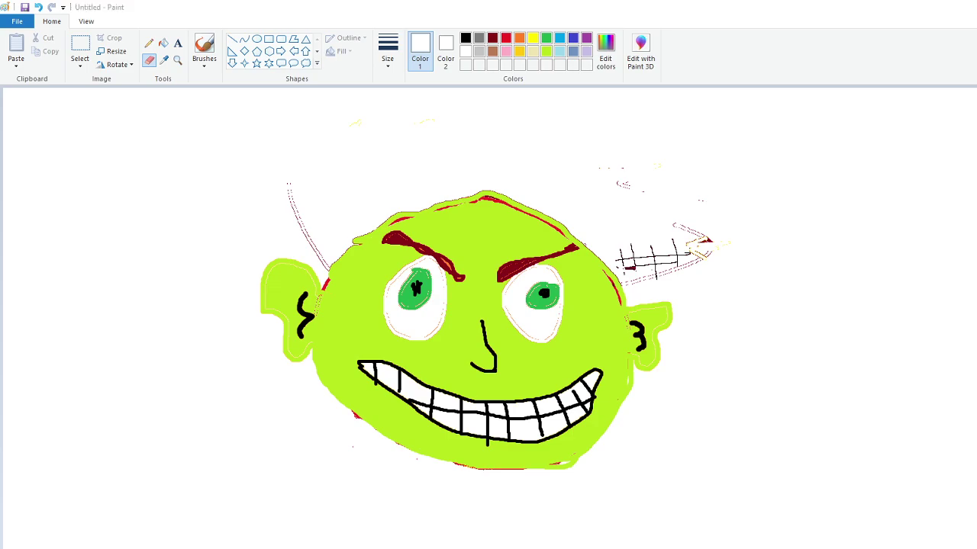
Erase the hair outline remnants on both sides of the head, including the black hatch lines
mouse_move(244, 184)
left_mouse_down()
mouse_move(303, 187)
mouse_move(275, 186)
mouse_move(272, 200)
mouse_move(272, 210)
mouse_move(295, 213)
mouse_move(310, 230)
mouse_move(306, 243)
mouse_move(324, 250)
mouse_move(323, 272)
mouse_move(302, 254)
left_mouse_up()
mouse_move(697, 220)
left_mouse_down()
mouse_move(681, 229)
mouse_move(708, 243)
left_mouse_up()
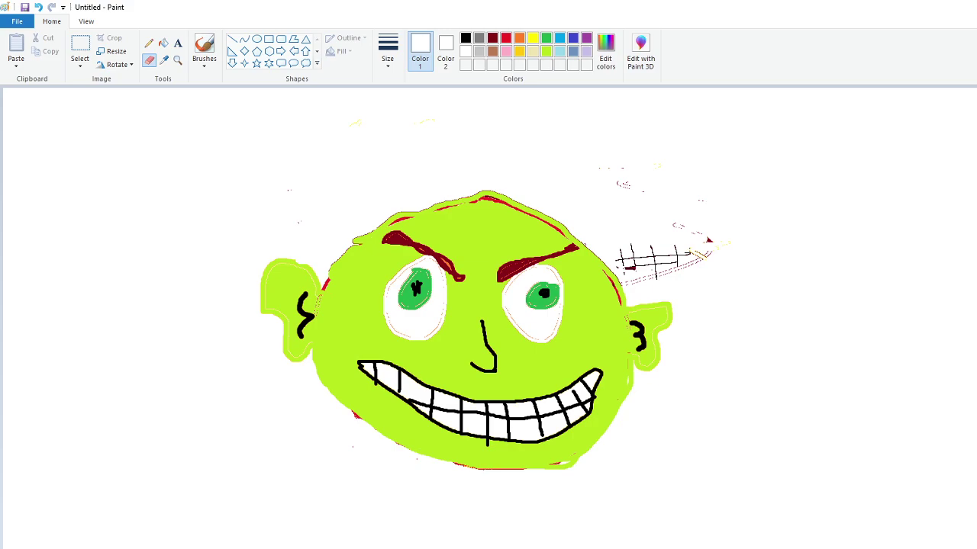
mouse_move(630, 248)
left_mouse_down()
mouse_move(687, 244)
mouse_move(621, 248)
mouse_move(624, 264)
mouse_move(669, 274)
mouse_move(628, 275)
mouse_move(704, 253)
mouse_move(643, 264)
mouse_move(615, 249)
mouse_move(624, 272)
mouse_move(685, 260)
mouse_move(682, 233)
mouse_move(695, 257)
mouse_move(667, 230)
mouse_move(695, 221)
mouse_move(693, 201)
mouse_move(737, 198)
mouse_move(729, 190)
mouse_move(646, 180)
left_mouse_up()
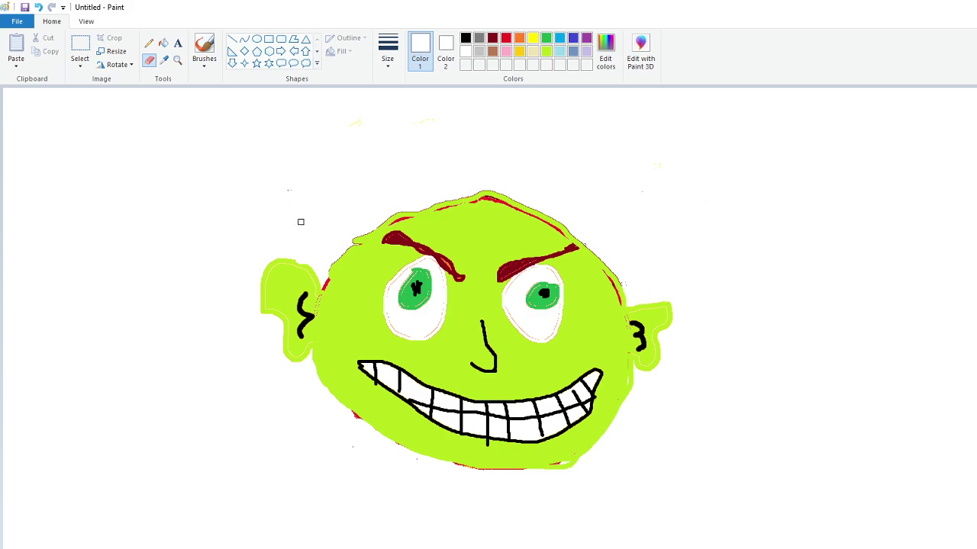
left_click_drag(271, 183, 287, 198)
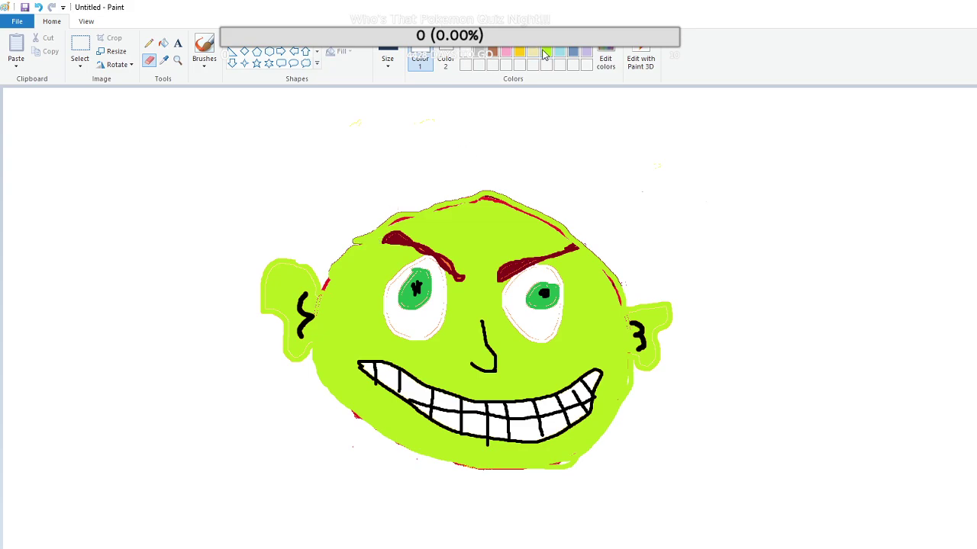
Erase the small bump at the face's upper left edge and repaint the gap with lime green
left_click(359, 243)
left_click(203, 49)
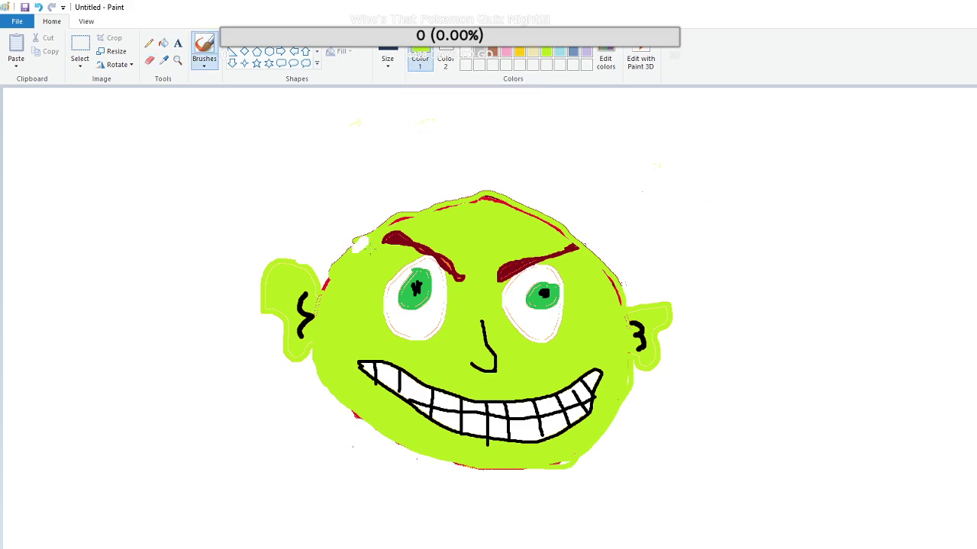
left_click_drag(365, 240, 350, 246)
Draw two trumpet-shaped ears on stalks, one on each upper side of the head, and fill them with lime green
left_click_drag(360, 233, 336, 218)
mouse_move(359, 233)
left_mouse_down()
mouse_move(324, 204)
mouse_move(299, 216)
mouse_move(325, 163)
mouse_move(351, 180)
mouse_move(372, 232)
left_mouse_up()
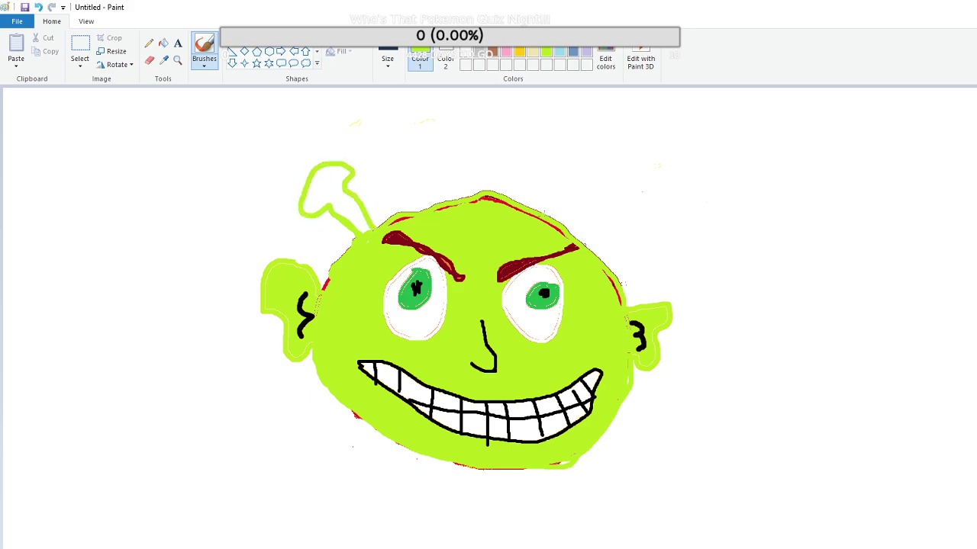
mouse_move(561, 223)
left_mouse_down()
mouse_move(581, 166)
mouse_move(609, 165)
mouse_move(629, 191)
mouse_move(628, 209)
mouse_move(580, 226)
left_mouse_up()
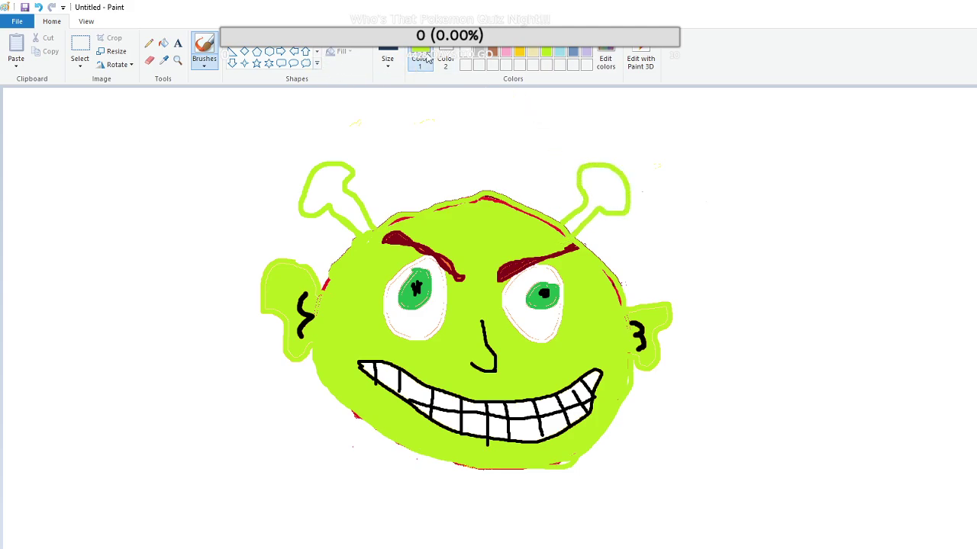
left_click(163, 43)
left_click(342, 184)
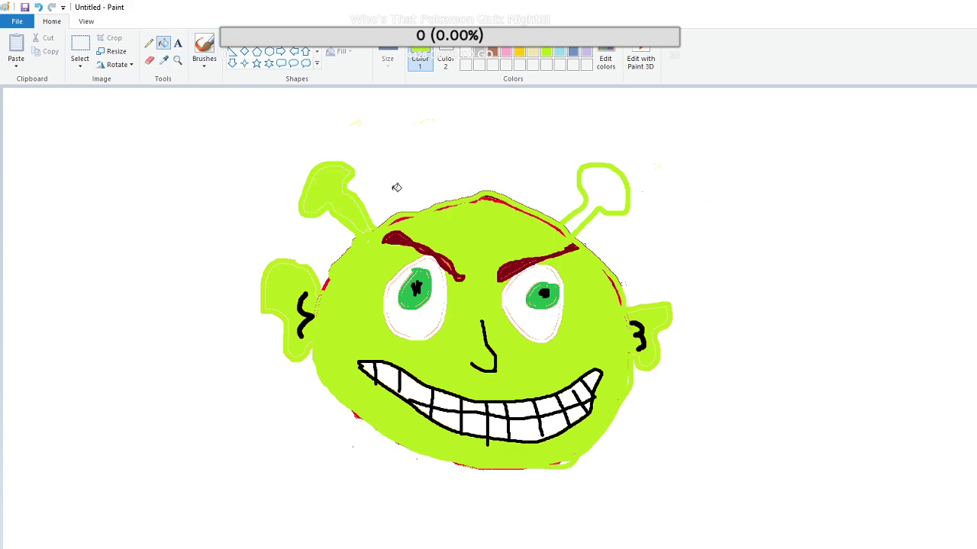
left_click(606, 186)
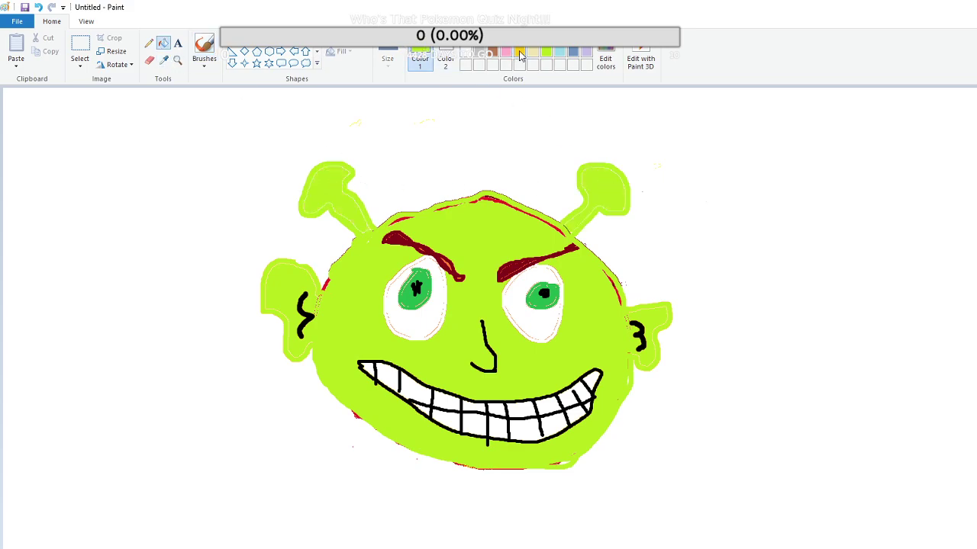
left_click(204, 46)
left_click(357, 148)
key("ctrl+z")
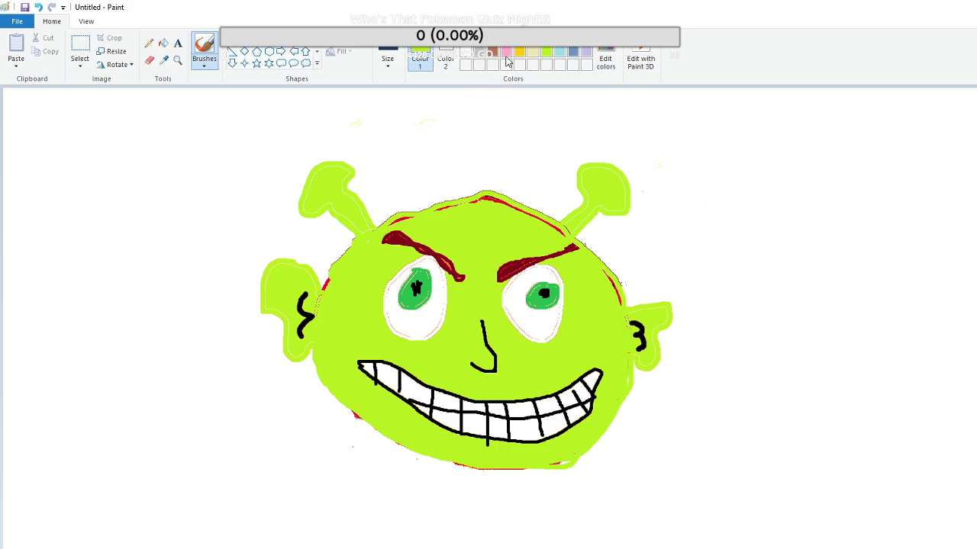
Draw a thin black curved brush line inside each of the two trumpet-shaped ears on stalks
left_click(469, 50)
left_click(388, 61)
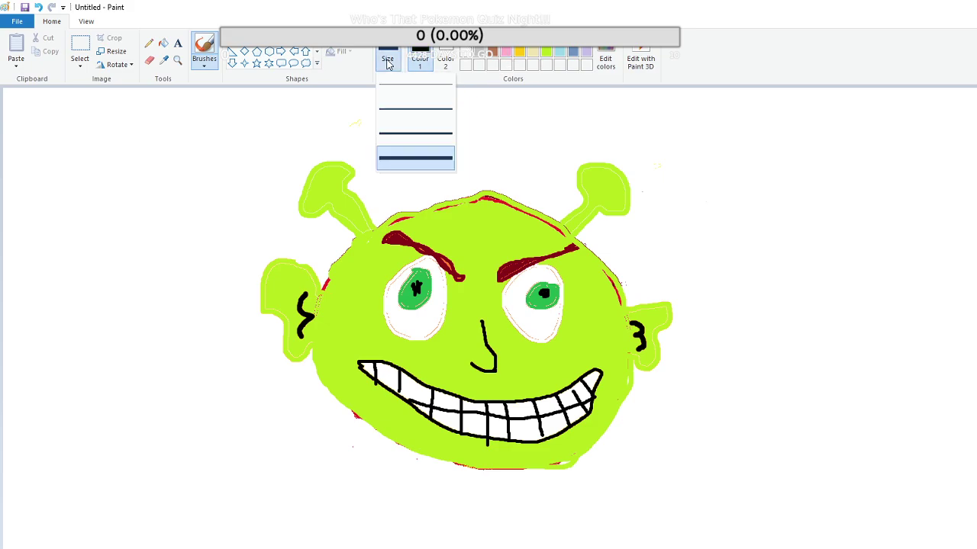
left_click(399, 110)
left_click_drag(317, 193, 337, 171)
left_click_drag(599, 177, 620, 206)
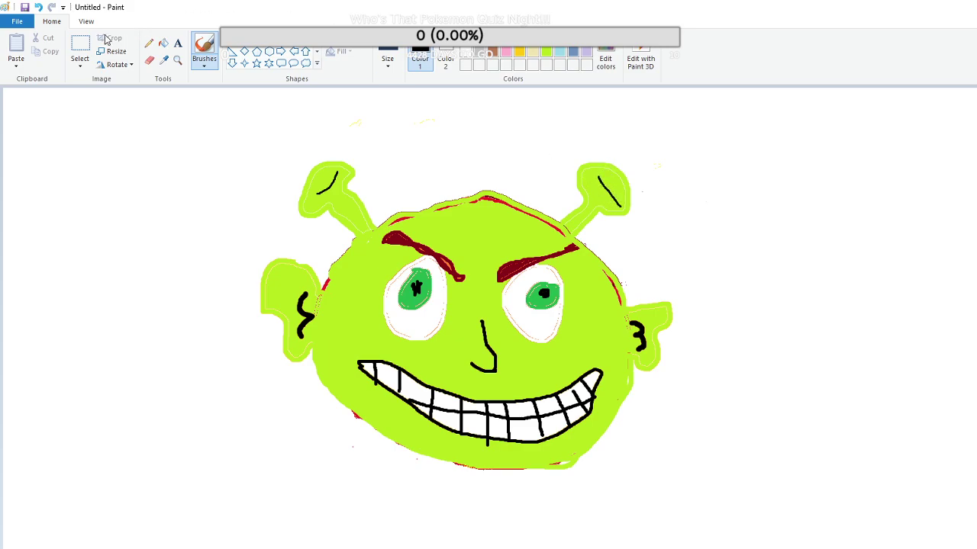
left_click(38, 7)
left_click_drag(590, 175, 620, 200)
Draw thick black shoulder and arm outlines on both sides below the head, running down to the canvas's visible lower edge
left_click(206, 47)
left_click(387, 62)
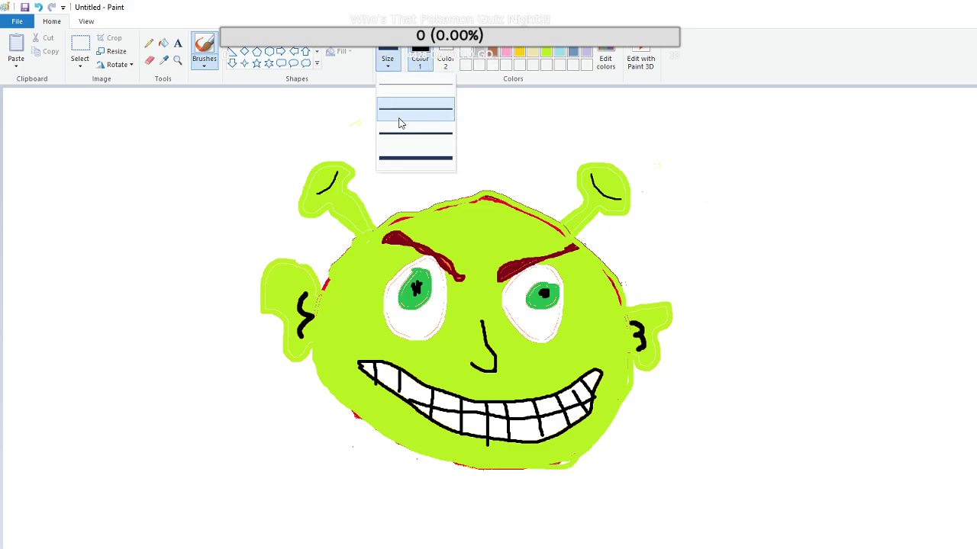
left_click(399, 156)
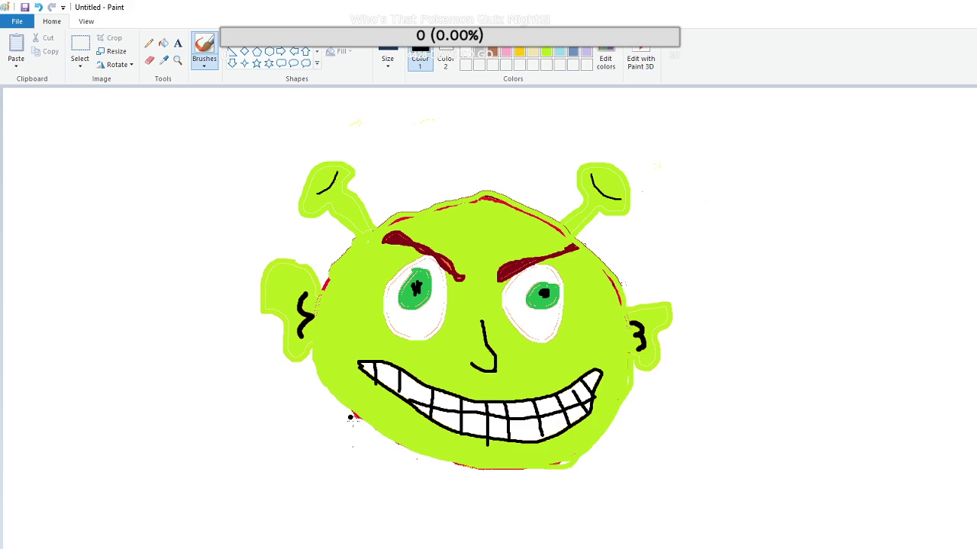
left_click_drag(360, 418, 282, 548)
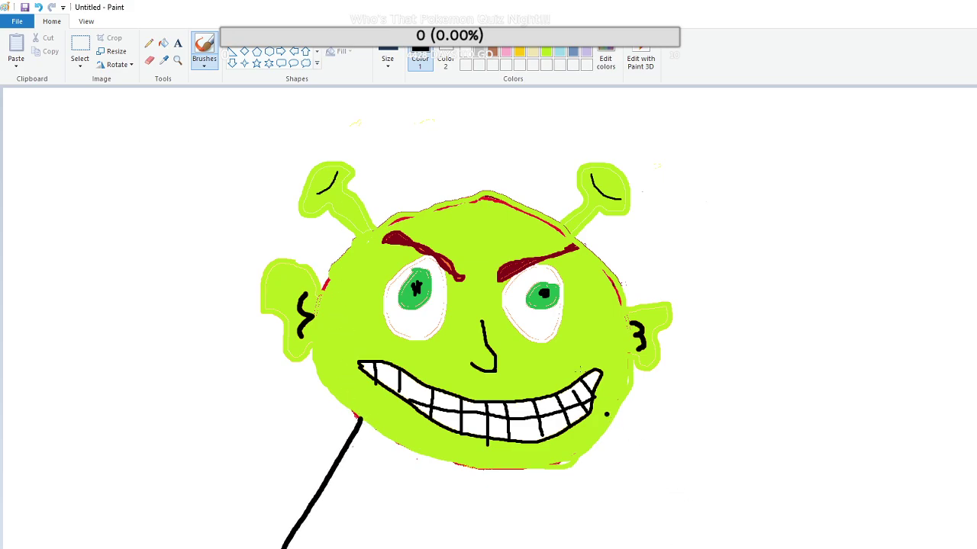
left_click(37, 8)
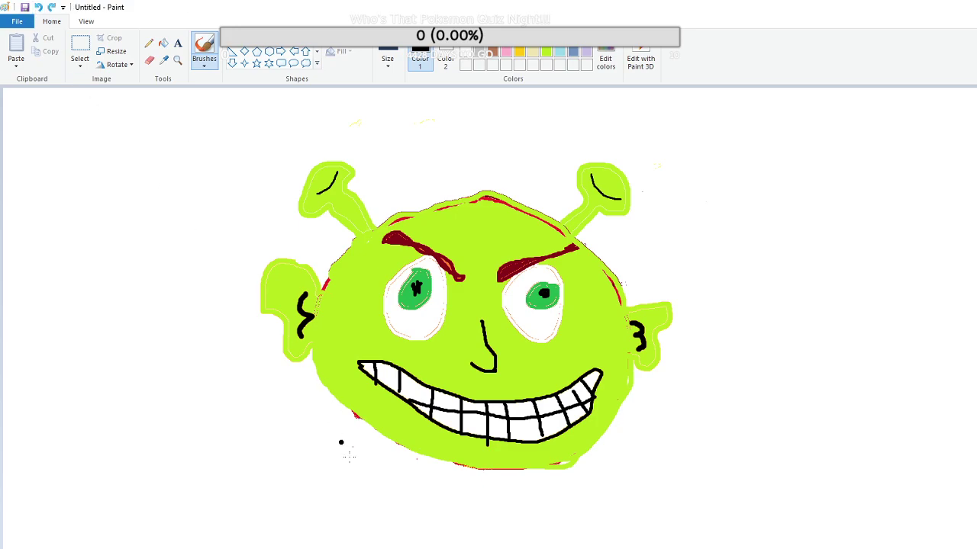
mouse_move(385, 433)
left_mouse_down()
mouse_move(351, 437)
mouse_move(279, 475)
mouse_move(256, 548)
left_mouse_up()
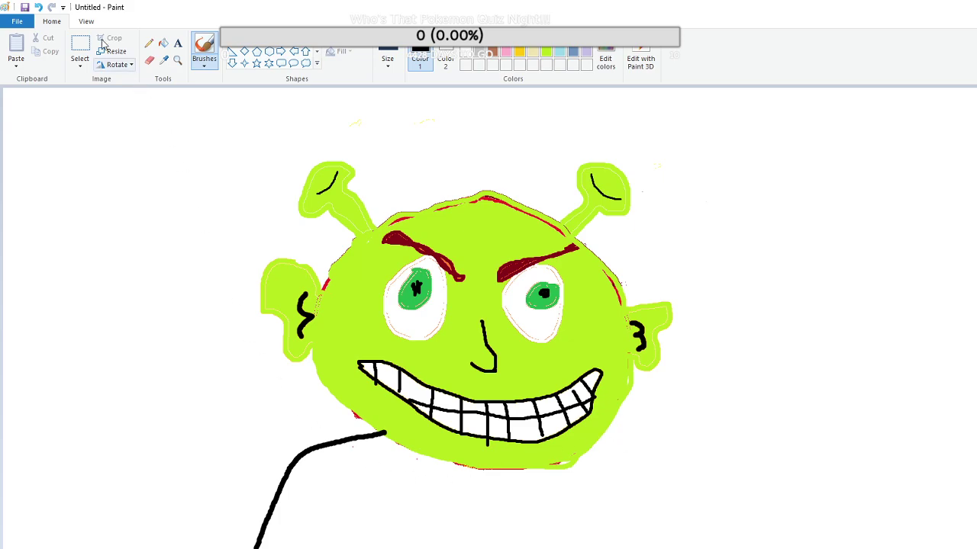
left_click(149, 60)
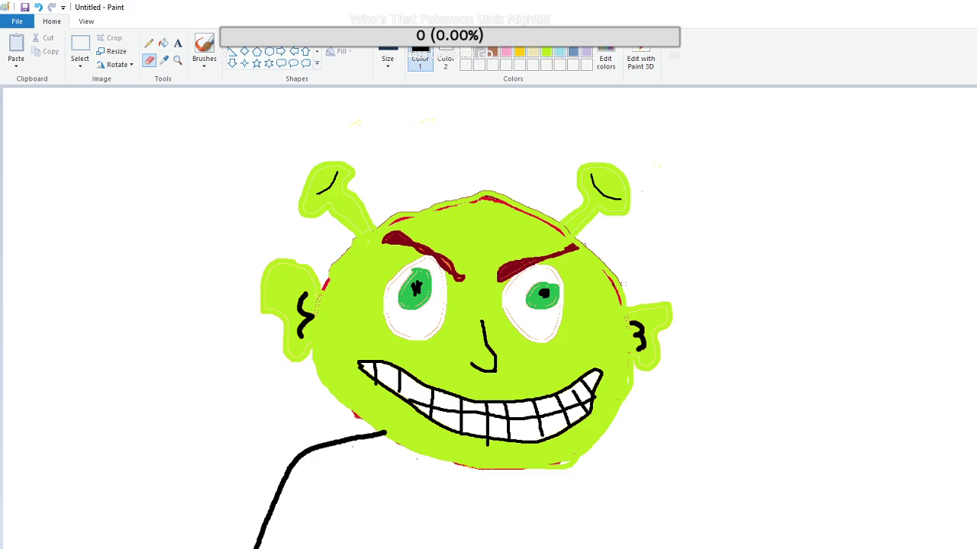
left_click(203, 50)
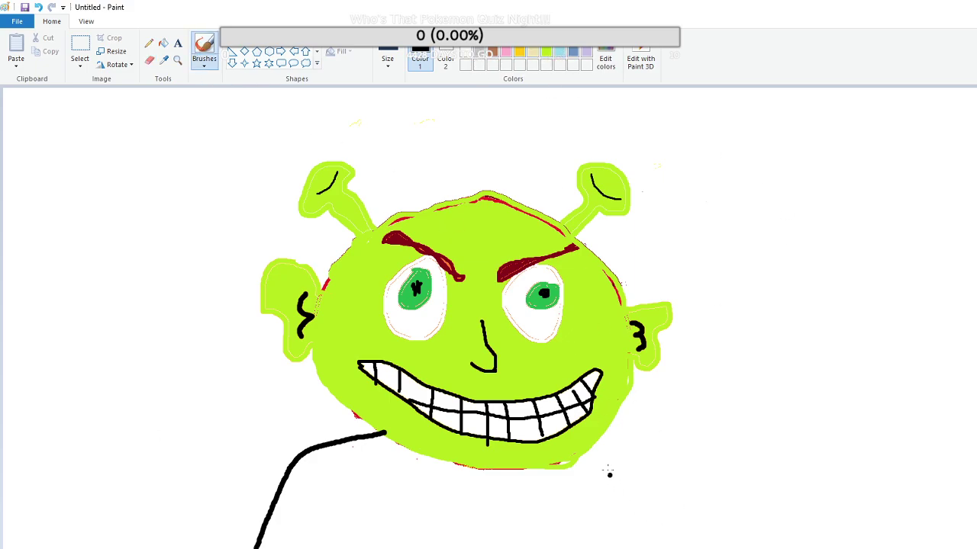
mouse_move(590, 446)
left_mouse_down()
mouse_move(634, 446)
mouse_move(664, 473)
mouse_move(685, 548)
left_mouse_up()
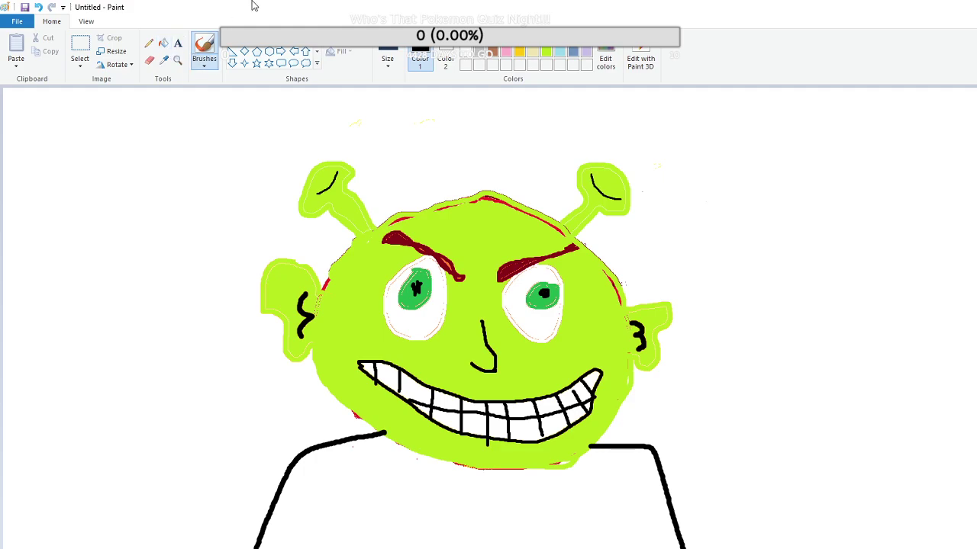
Draw the edges of an open vest in brown: a curved armhole line at each shoulder and two vertical lines below the chin
left_click(492, 52)
mouse_move(341, 444)
left_mouse_down()
mouse_move(381, 502)
mouse_move(386, 547)
left_mouse_up()
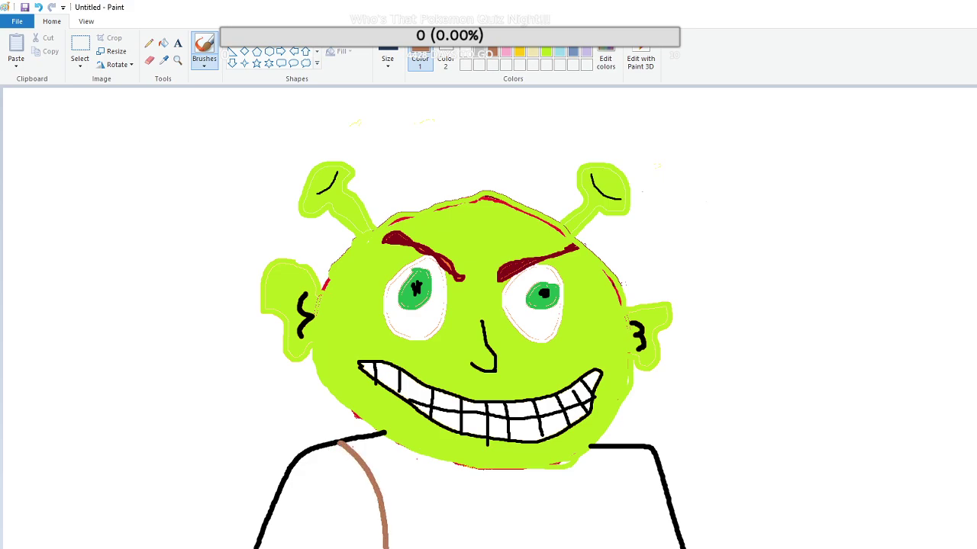
left_click_drag(642, 453, 599, 548)
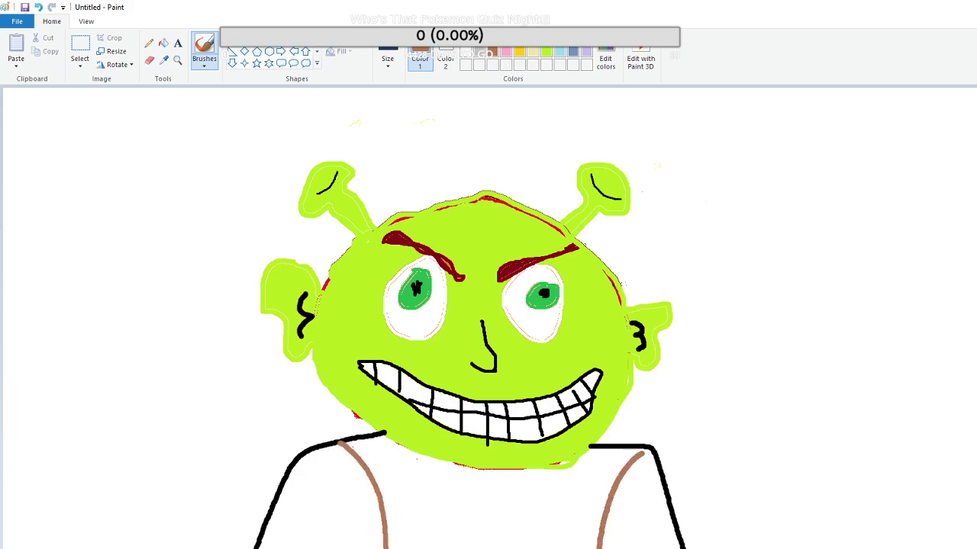
left_click_drag(457, 461, 457, 546)
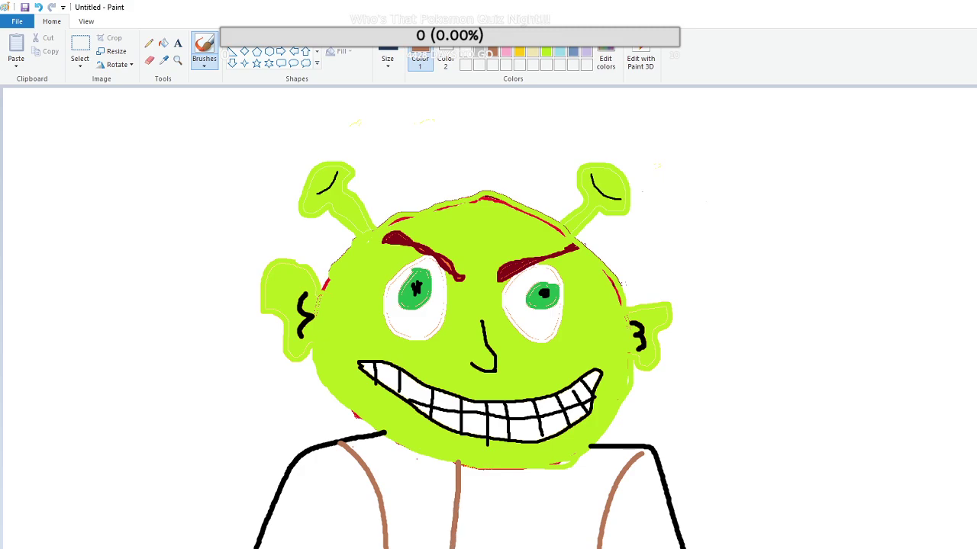
left_click_drag(509, 467, 509, 546)
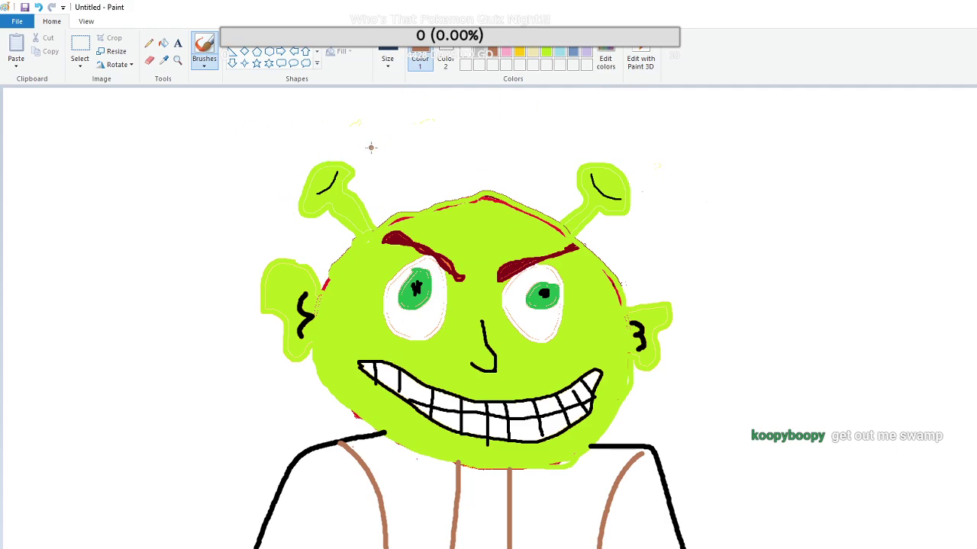
left_click(547, 48)
left_click(163, 42)
left_click(165, 178)
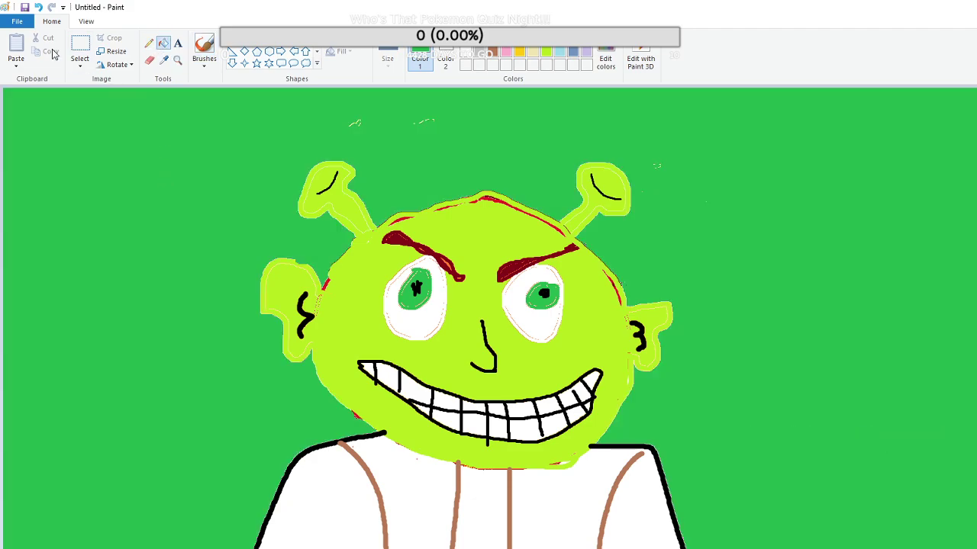
left_click(38, 8)
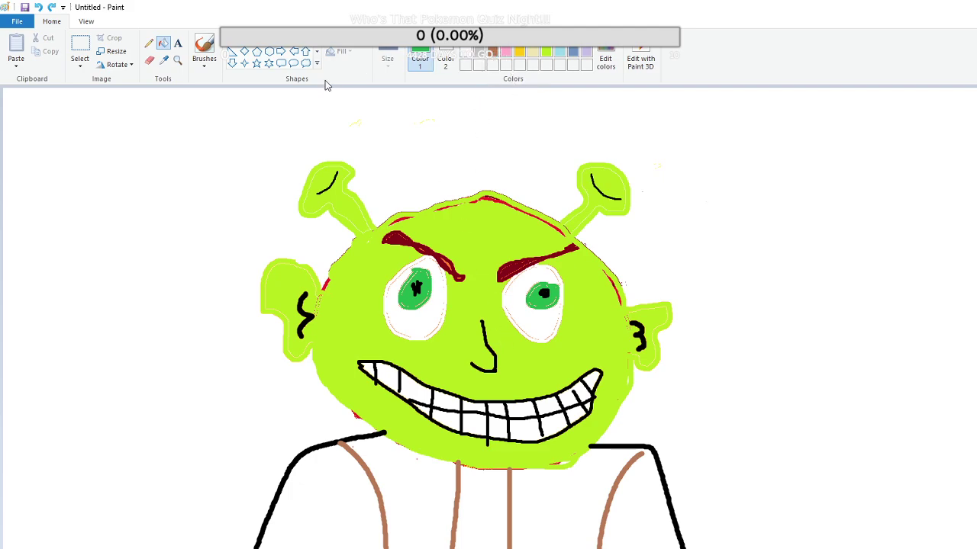
Fill both vest halves with brown, closing the gap in the right armhole line at the shoulder
left_click(493, 51)
left_click(410, 490)
left_click(575, 512)
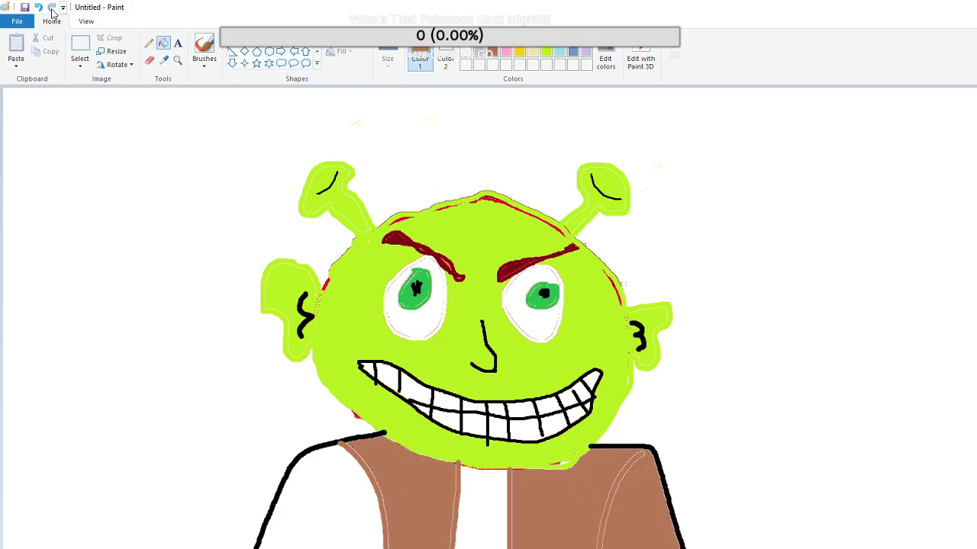
left_click(38, 7)
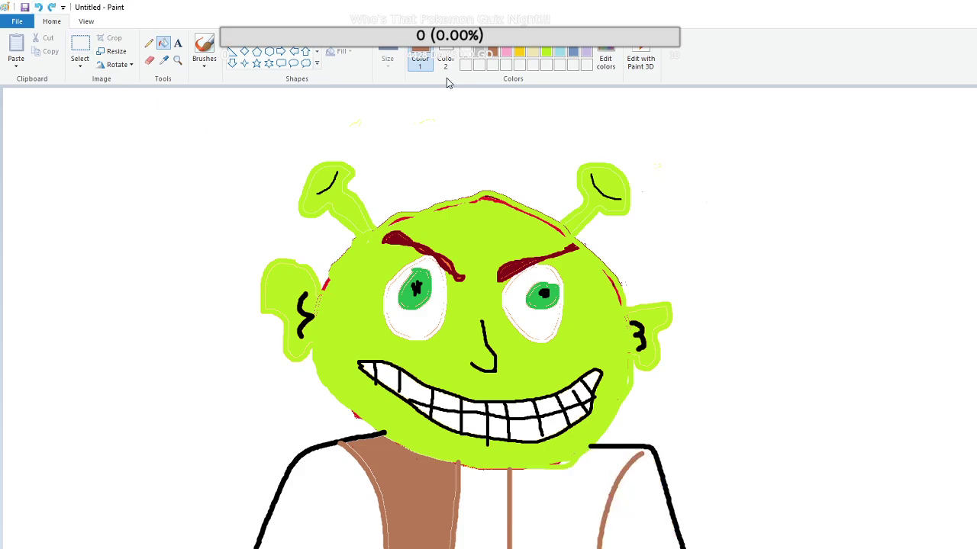
left_click(204, 52)
left_click(323, 117)
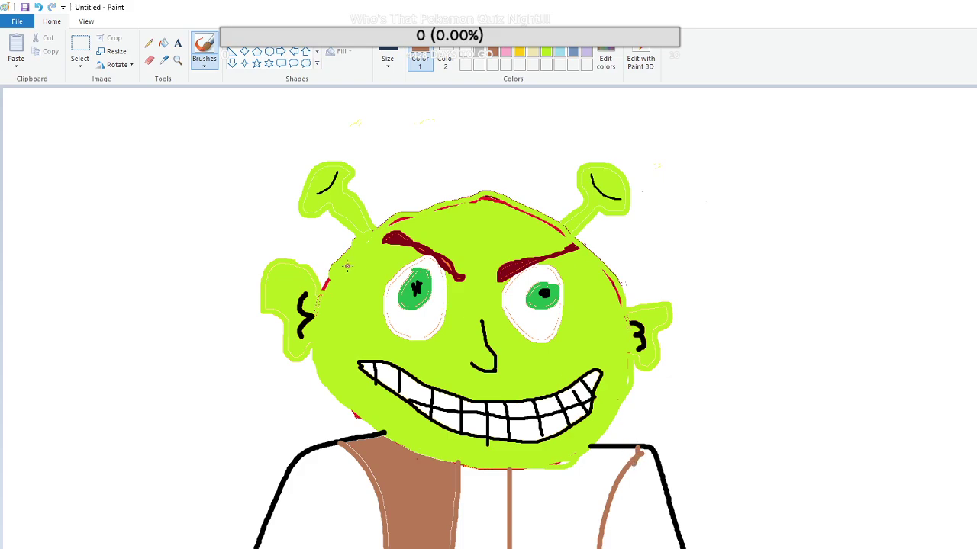
left_click(163, 42)
left_click(563, 485)
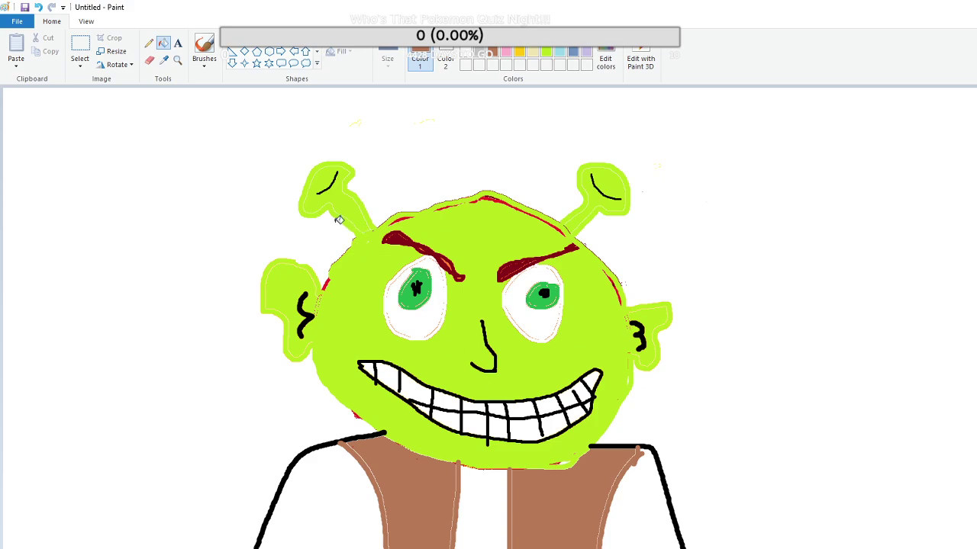
Draw thin black horizontal pencil lines across the left half of the brown vest, using the thinnest line size
left_click(149, 46)
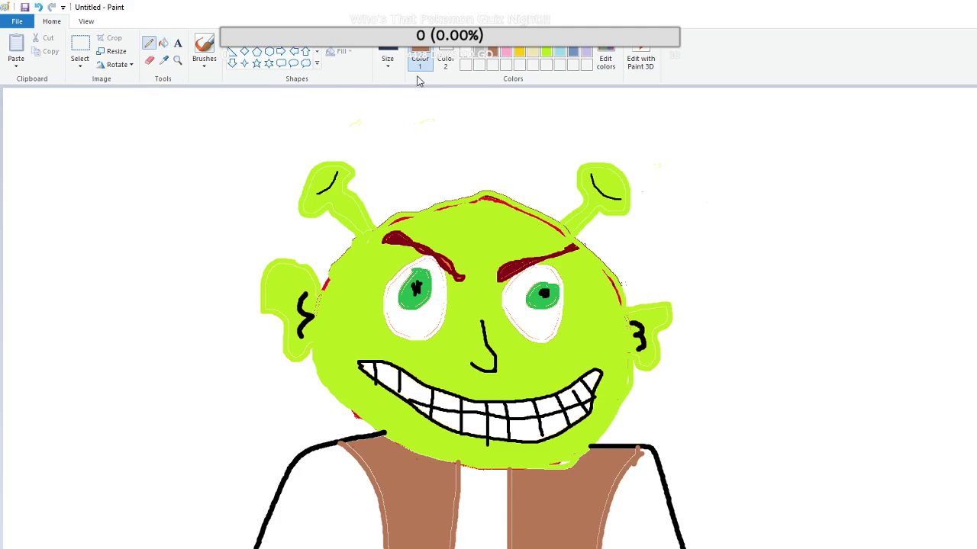
left_click(388, 61)
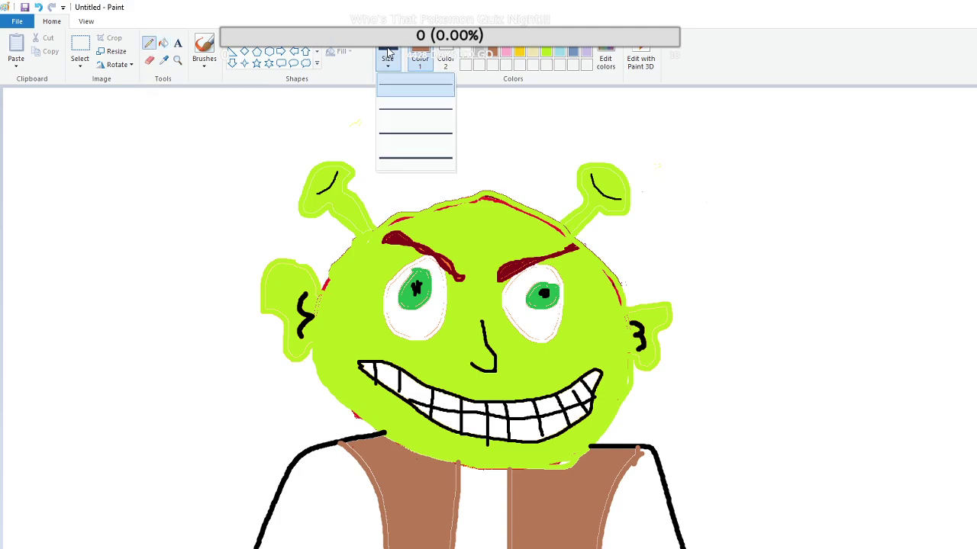
left_click(396, 120)
left_click(466, 50)
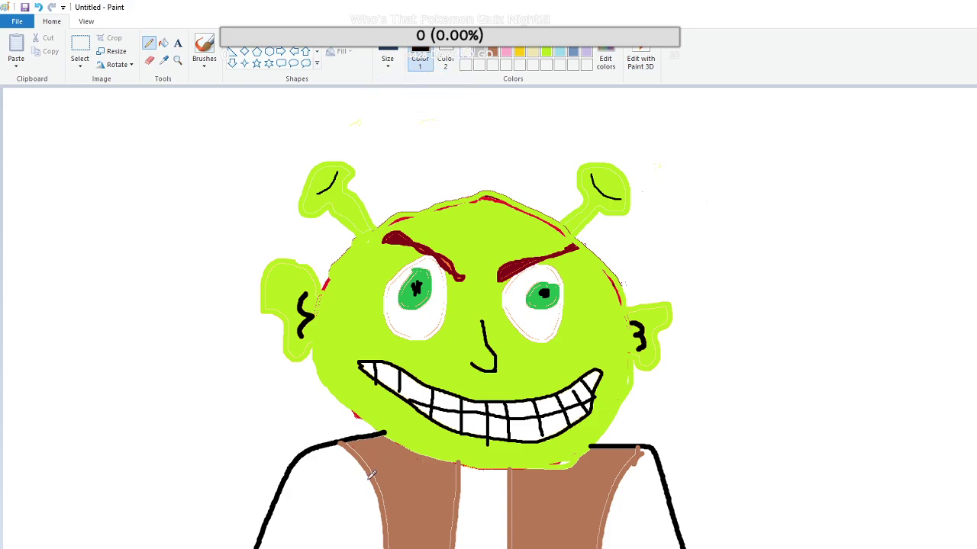
left_click_drag(374, 476, 451, 479)
left_click(37, 7)
left_click(388, 58)
left_click(399, 85)
left_click_drag(360, 450, 412, 438)
left_click_drag(372, 476, 461, 482)
left_click_drag(383, 524, 458, 521)
left_click_drag(387, 543, 452, 543)
left_click_drag(388, 500, 457, 501)
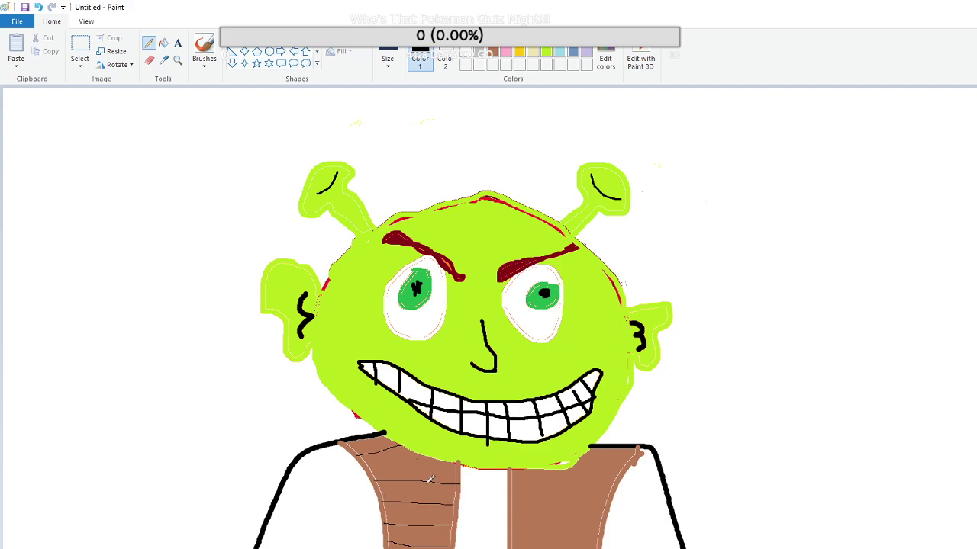
left_click_drag(371, 470, 439, 453)
Draw thin black horizontal pencil lines across the right half of the brown vest
left_click_drag(590, 461, 630, 464)
left_click_drag(511, 483, 615, 489)
left_click_drag(511, 502, 610, 504)
left_click_drag(512, 521, 608, 530)
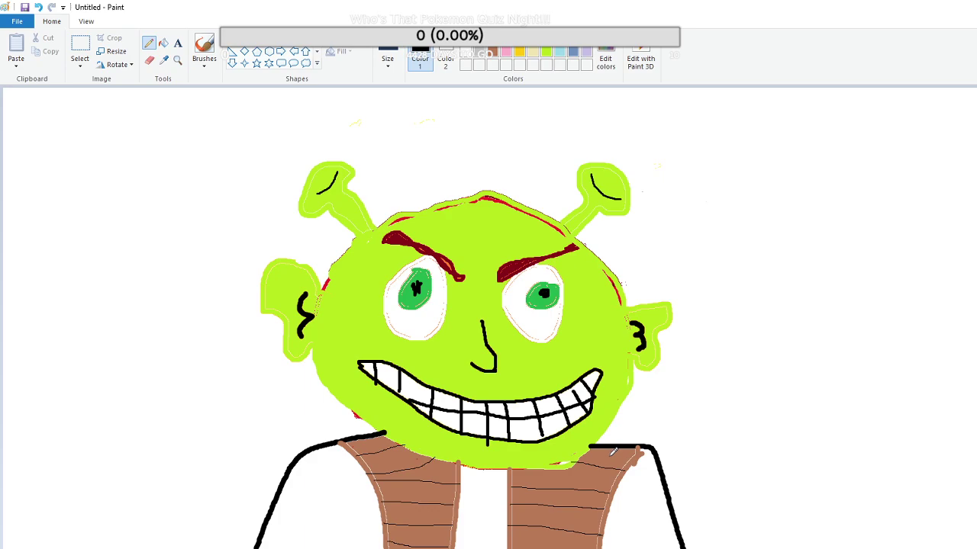
Cross the horizontal lines on both vest halves with three long downward pencil lines each to form a grid pattern
left_click_drag(618, 452, 586, 534)
left_click_drag(577, 463, 550, 548)
left_click_drag(546, 465, 515, 532)
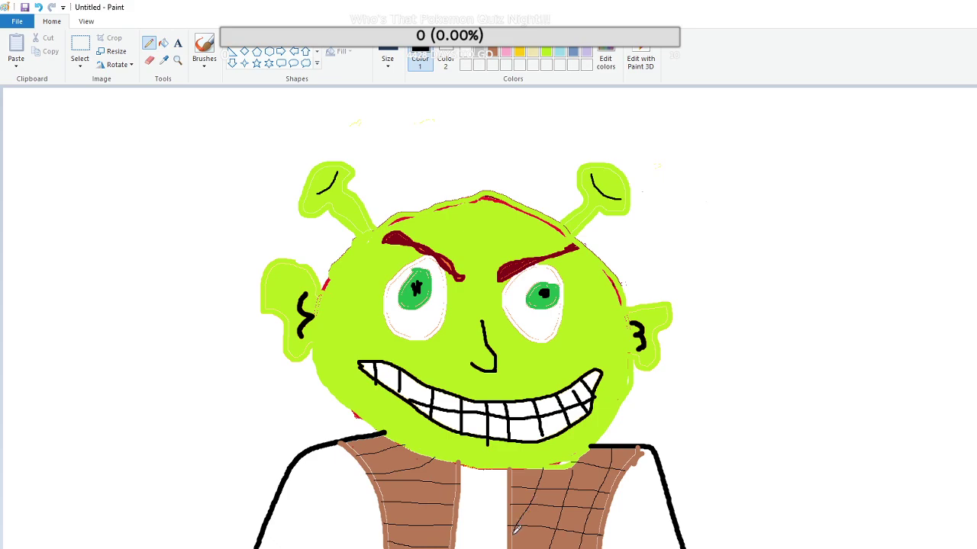
left_click_drag(375, 444, 411, 547)
left_click_drag(408, 442, 423, 543)
left_click_drag(441, 456, 448, 548)
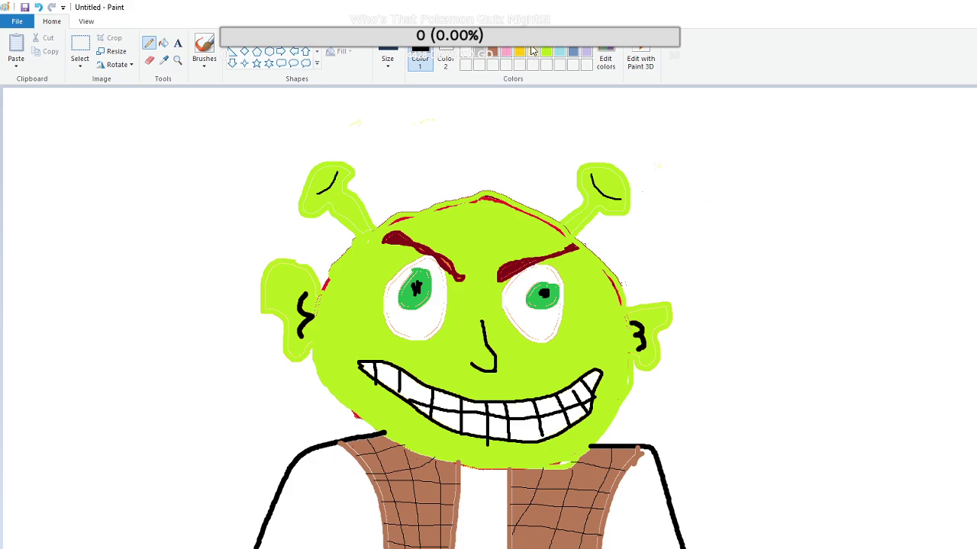
Try olive, dark red and brown basic colours in the colour editor, brightening the brown to luminosity 84
left_click(615, 59)
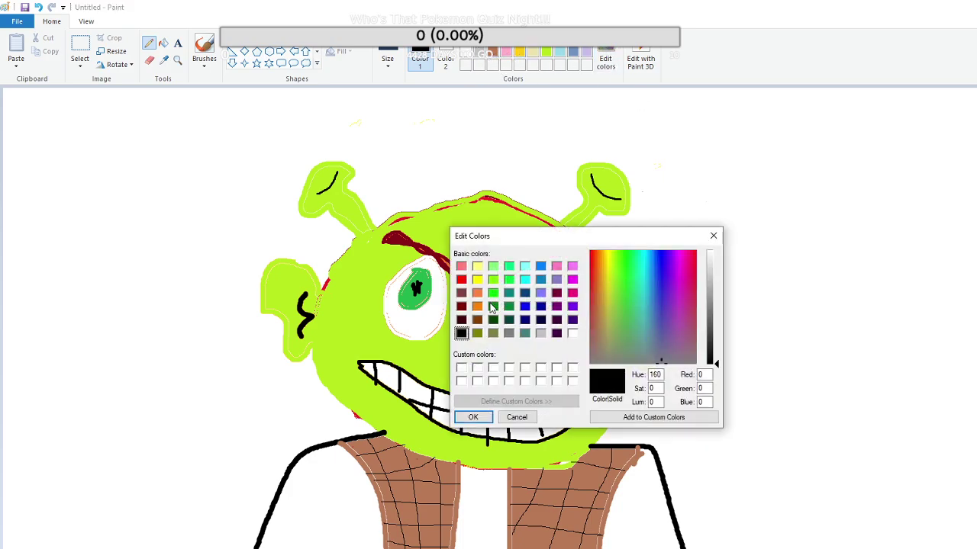
left_click(477, 334)
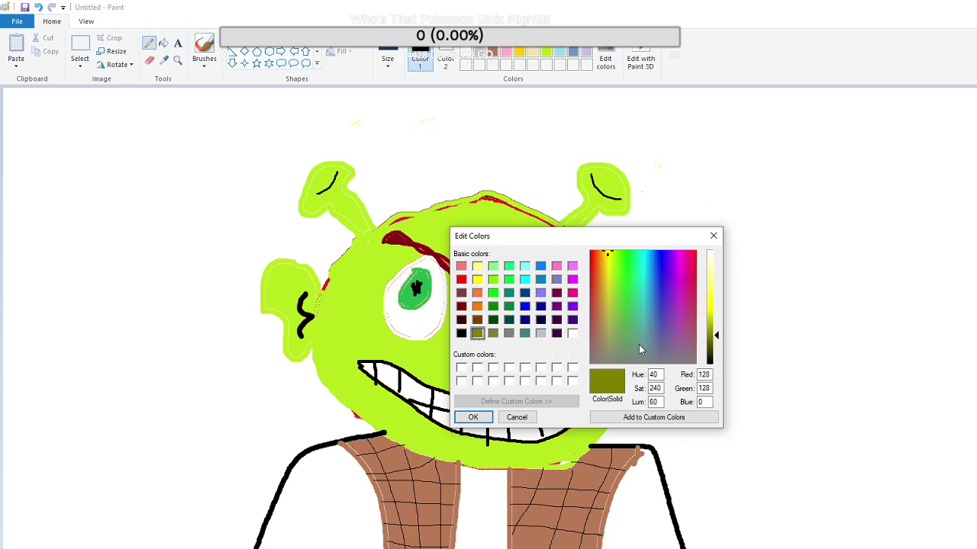
left_click_drag(716, 336, 716, 329)
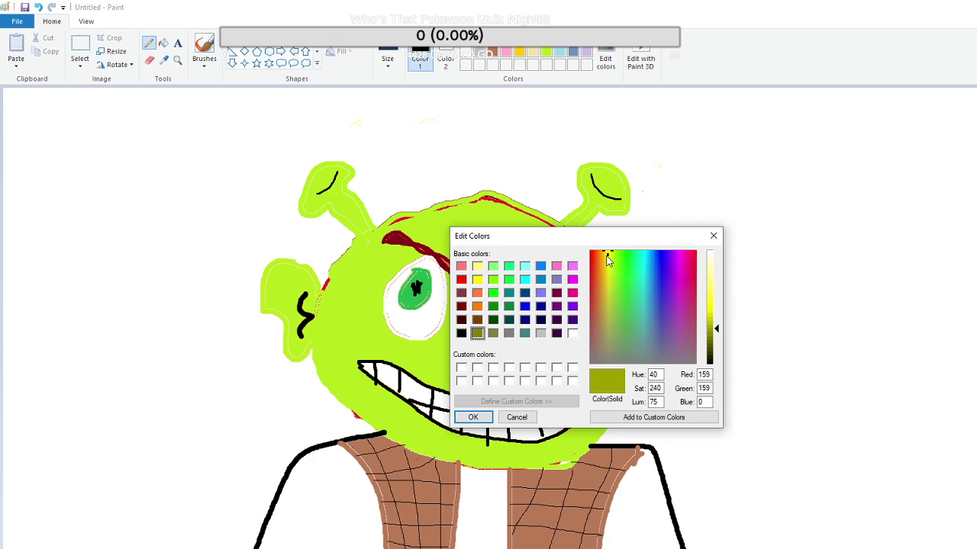
left_click(461, 306)
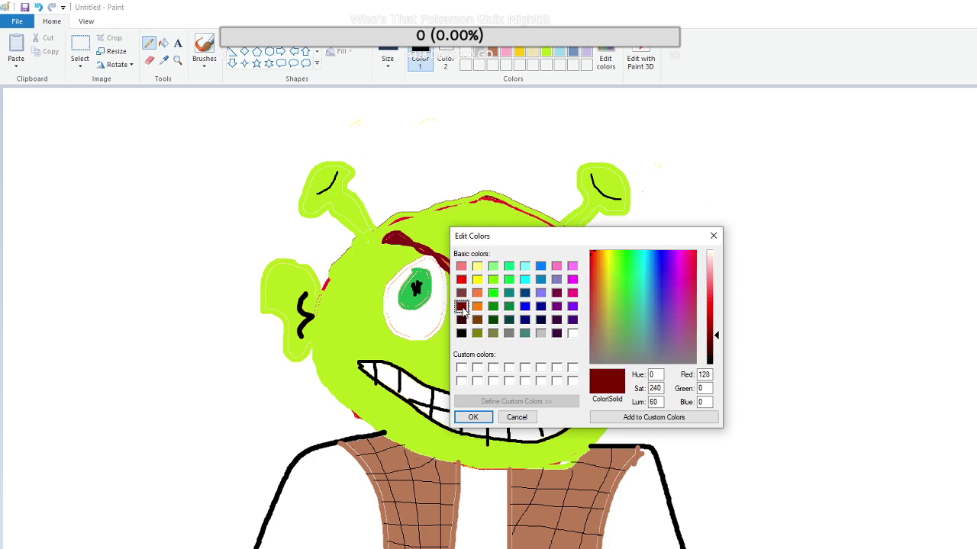
left_click(461, 293)
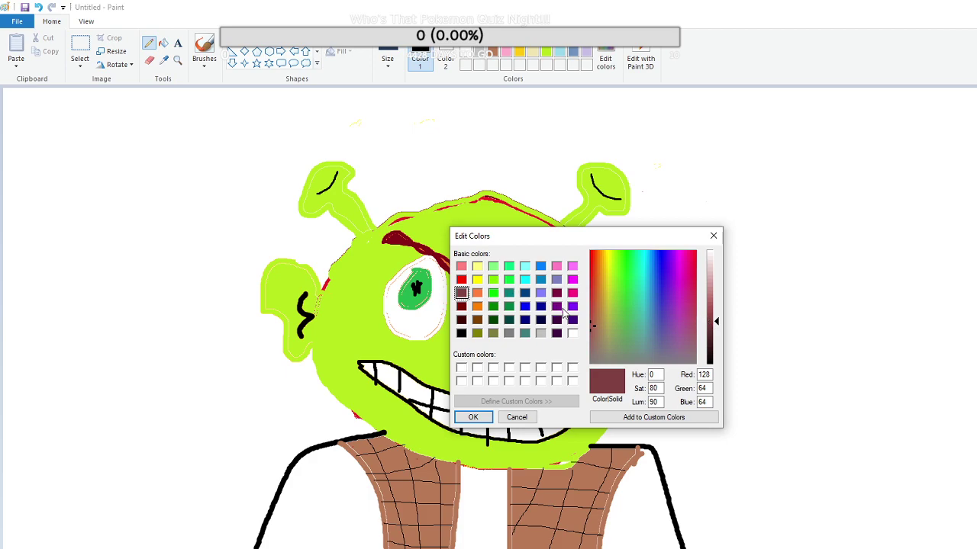
left_click(463, 319)
left_click(477, 319)
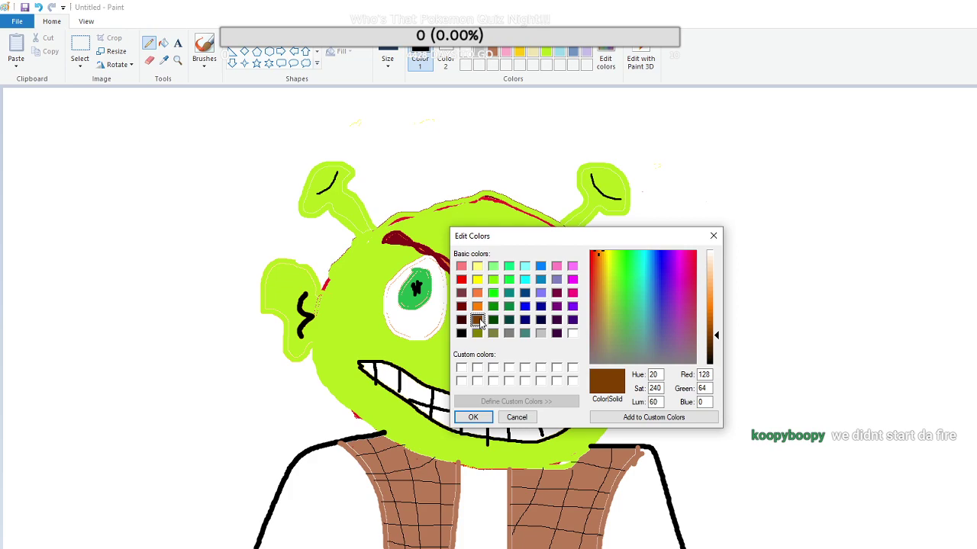
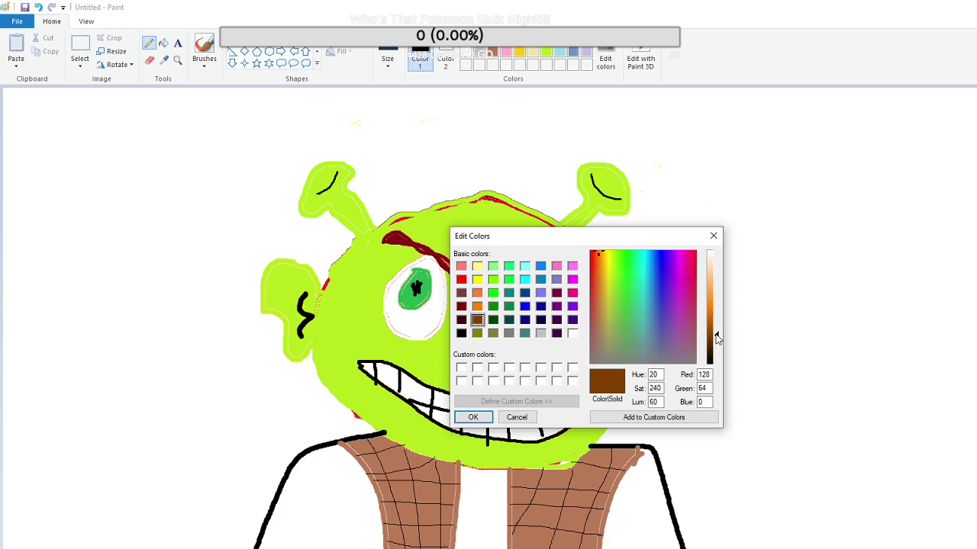
mouse_move(717, 338)
left_mouse_down()
mouse_move(718, 319)
mouse_move(718, 328)
left_mouse_up()
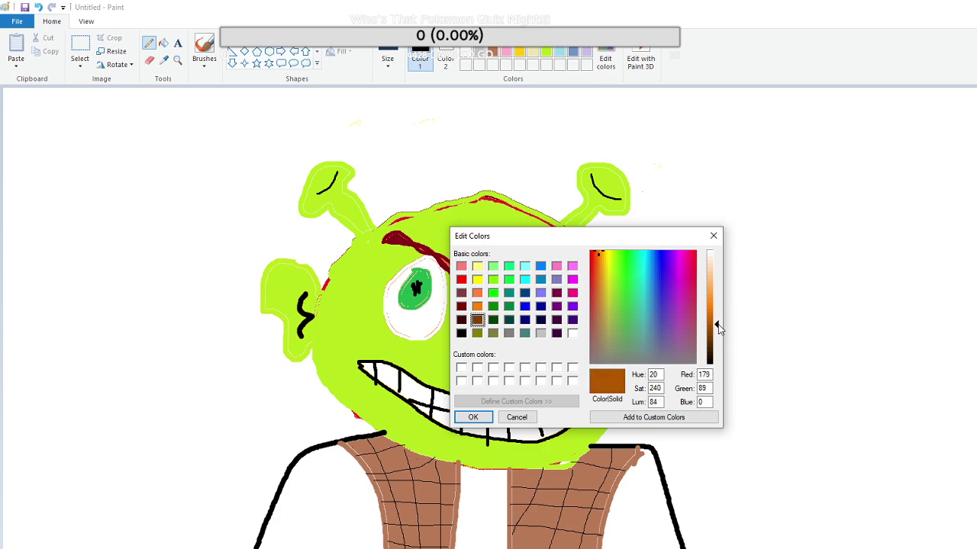
Try to mix a pale khaki drawing colour with hue 38, saturation 117 and luminosity 179
left_click_drag(599, 260, 675, 349)
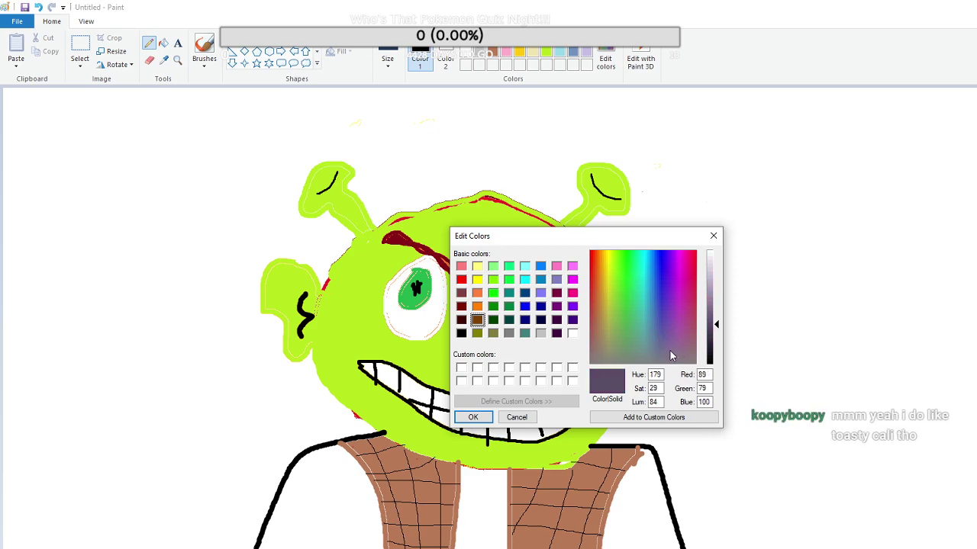
left_click_drag(672, 353, 616, 352)
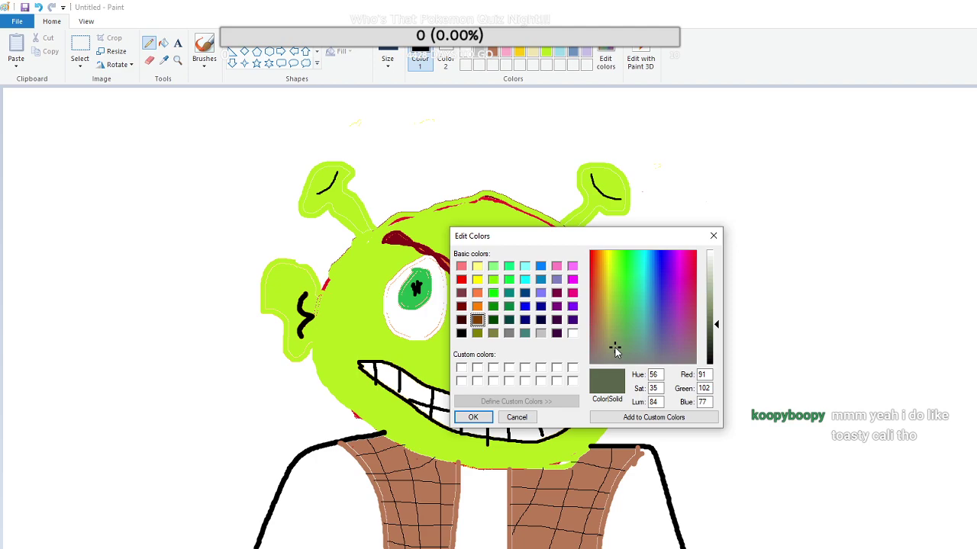
left_click_drag(614, 347, 603, 334)
left_click_drag(706, 326, 716, 298)
left_click_drag(603, 332, 607, 308)
left_click_drag(717, 299, 718, 284)
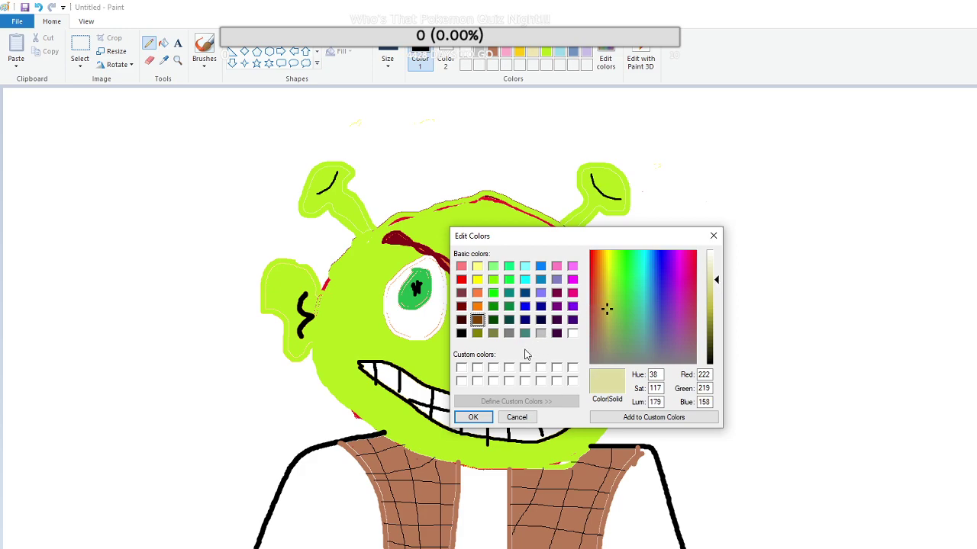
left_click(463, 369)
left_click(475, 417)
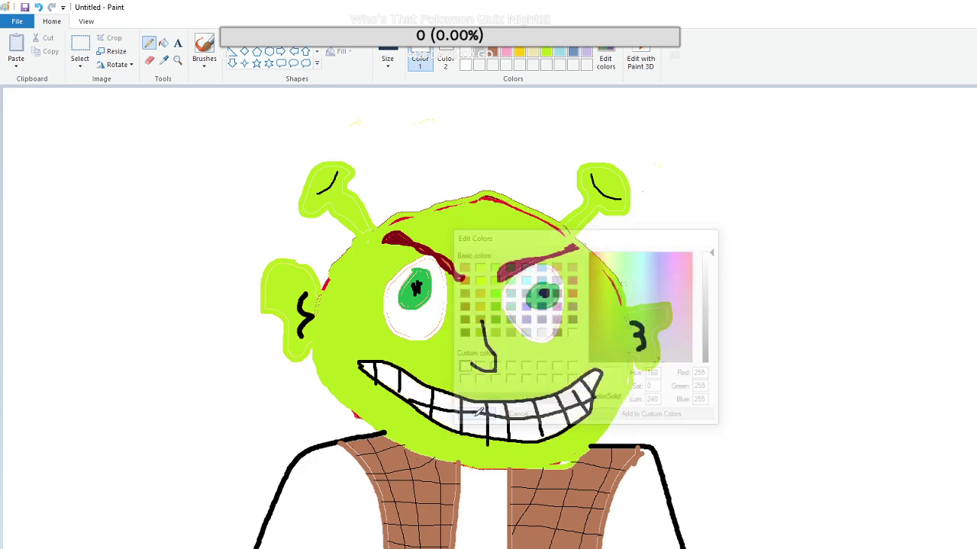
Try to store a pale yellowish beige with hue 37, saturation 139 and luminosity 181 as a custom colour
left_click(605, 61)
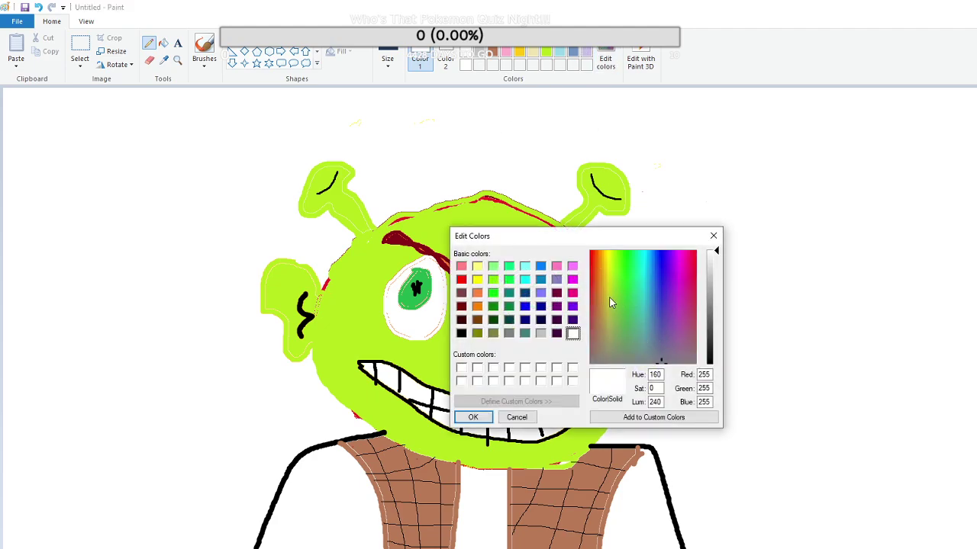
left_click(607, 297)
left_click_drag(718, 276, 715, 282)
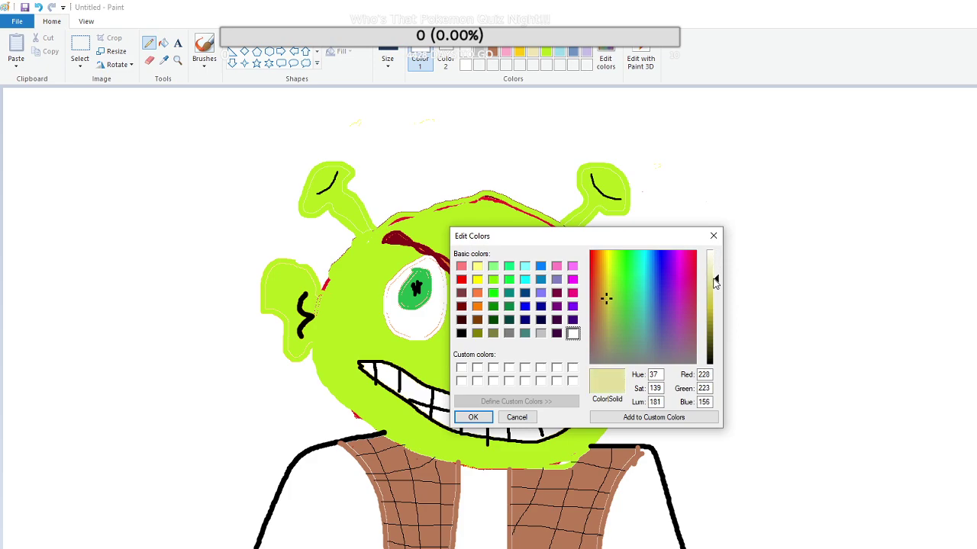
left_click(462, 370)
left_click(650, 421)
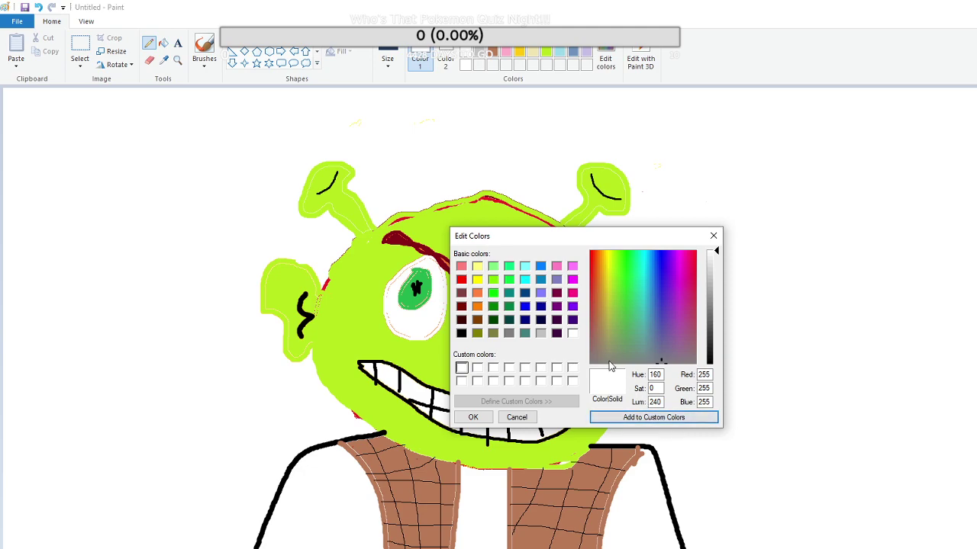
Try to store the basic white as a custom colour in the second slot
left_click(477, 368)
left_click(572, 333)
left_click(652, 418)
left_click(652, 418)
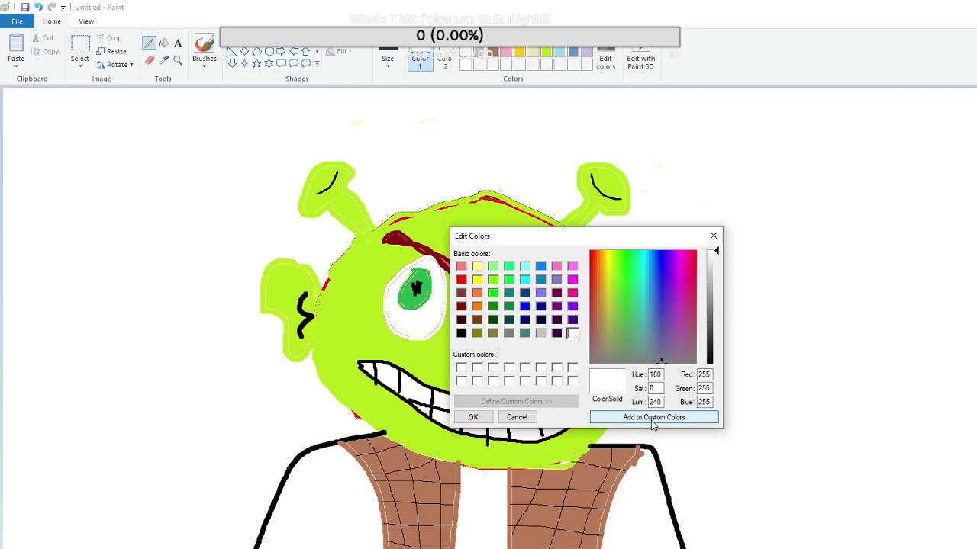
left_click(652, 418)
left_click(652, 420)
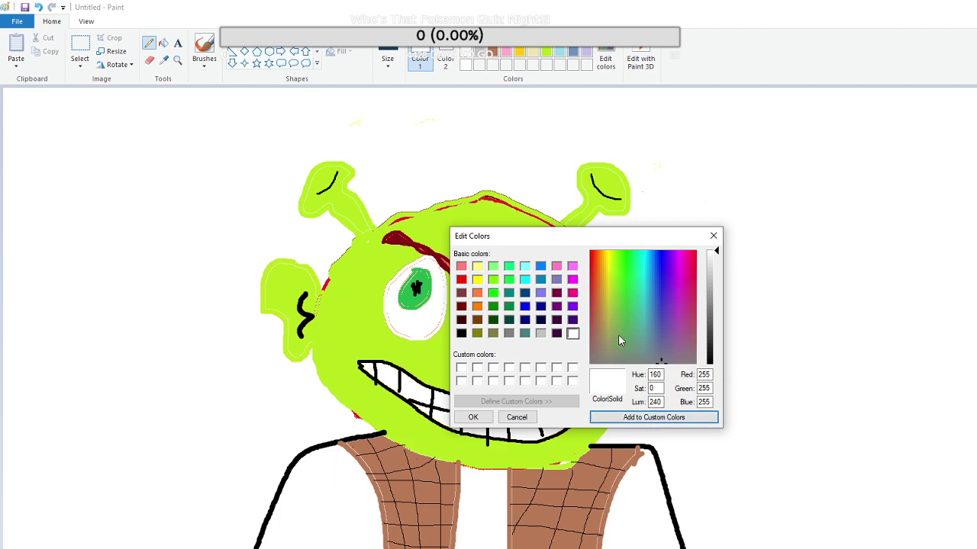
Mix a beige with hue 32, saturation 113 and luminosity 198, store it as a custom colour and apply it
left_click(461, 369)
left_click_drag(640, 331, 604, 311)
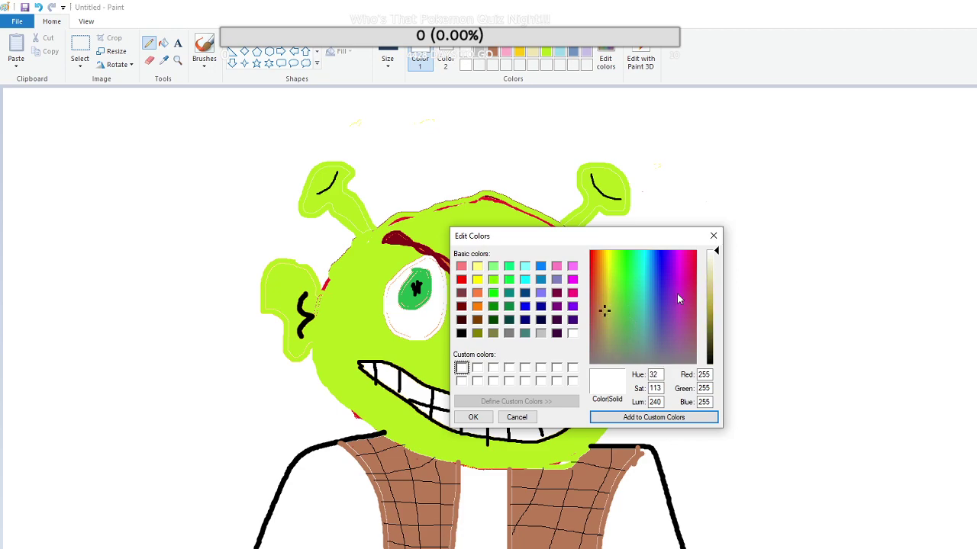
left_click_drag(716, 255, 714, 275)
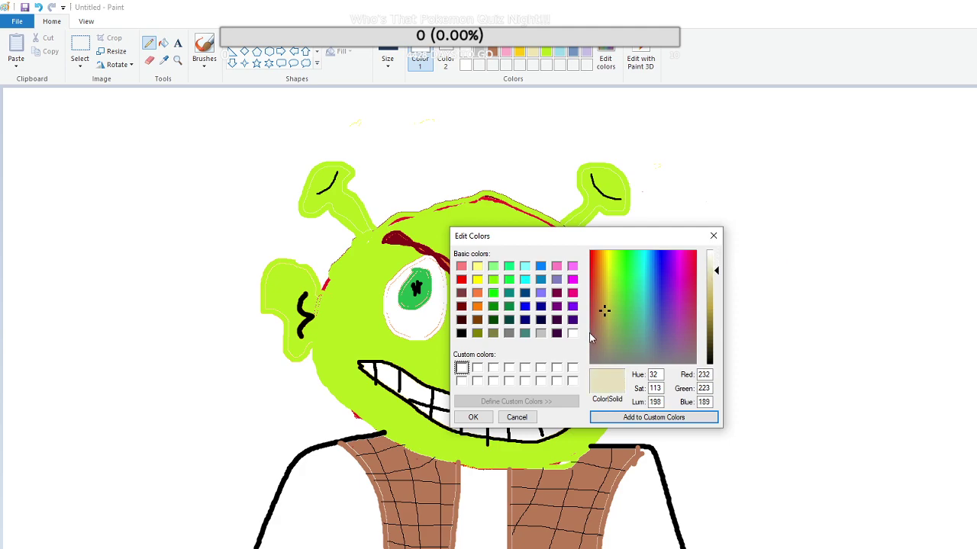
left_click(658, 419)
left_click(473, 418)
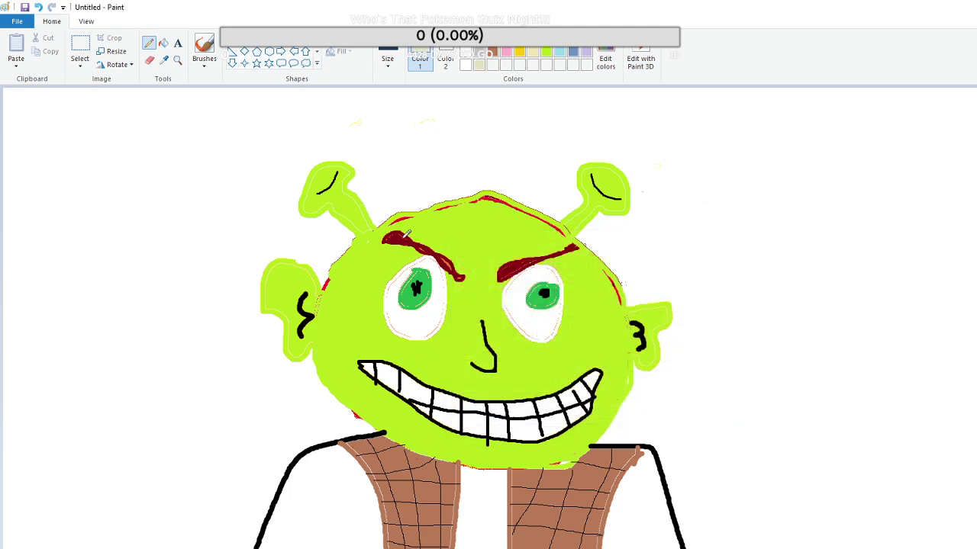
Fill both sleeves and the shirt strip between the vest halves with the beige
left_click(162, 42)
left_click(336, 472)
left_click(489, 495)
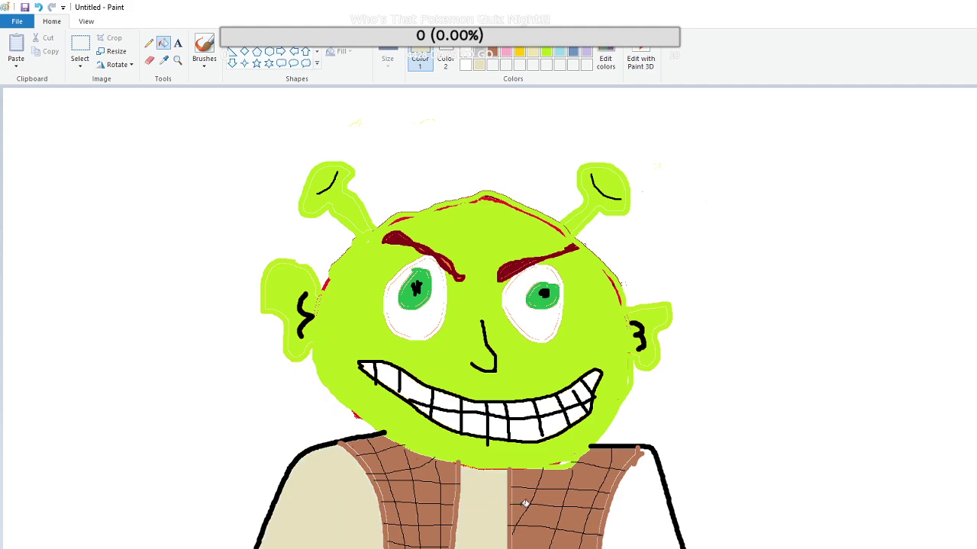
left_click(634, 531)
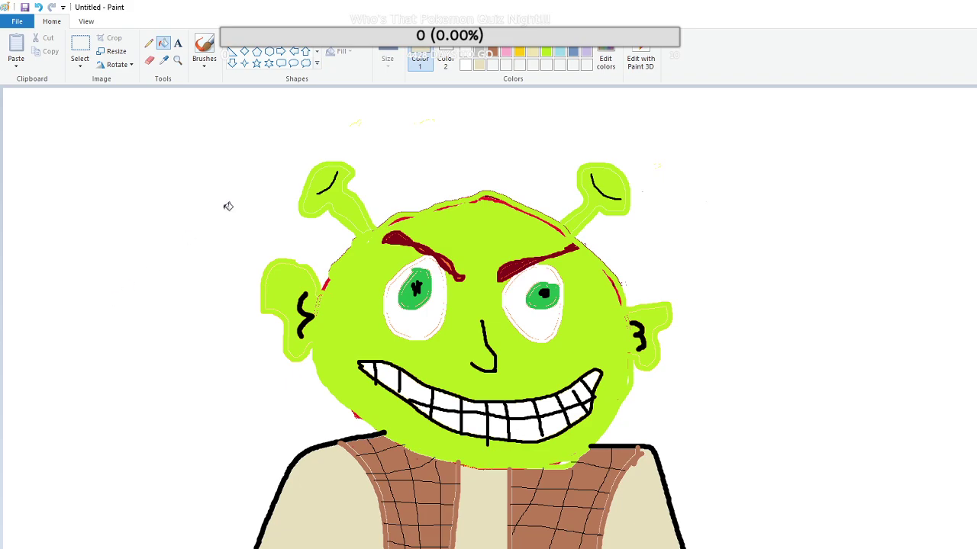
Lighten the beige to luminosity 215 and refill both sleeves and the shirt strip with it
left_click(606, 61)
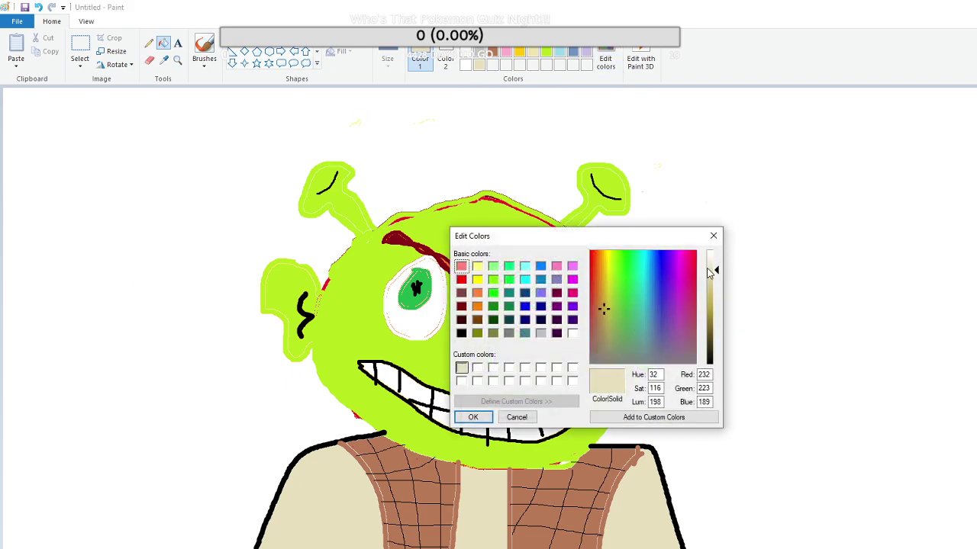
left_click_drag(716, 270, 715, 262)
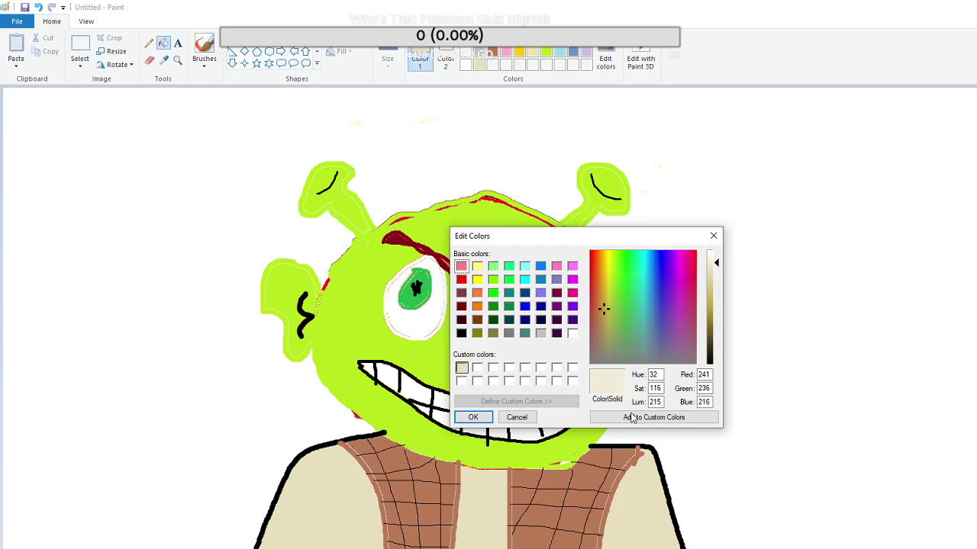
left_click(470, 422)
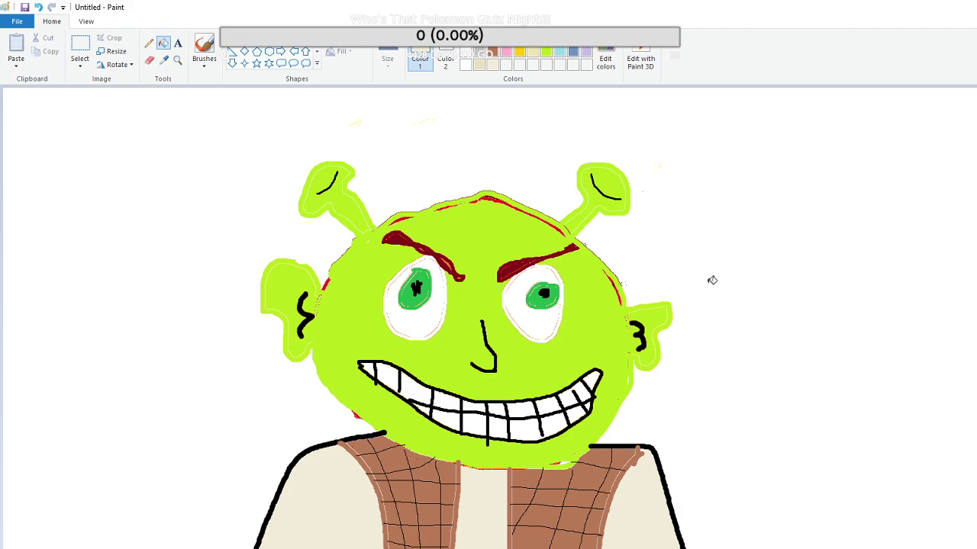
Brush over the leftover red outline around the head and chin with lime green
left_click(203, 48)
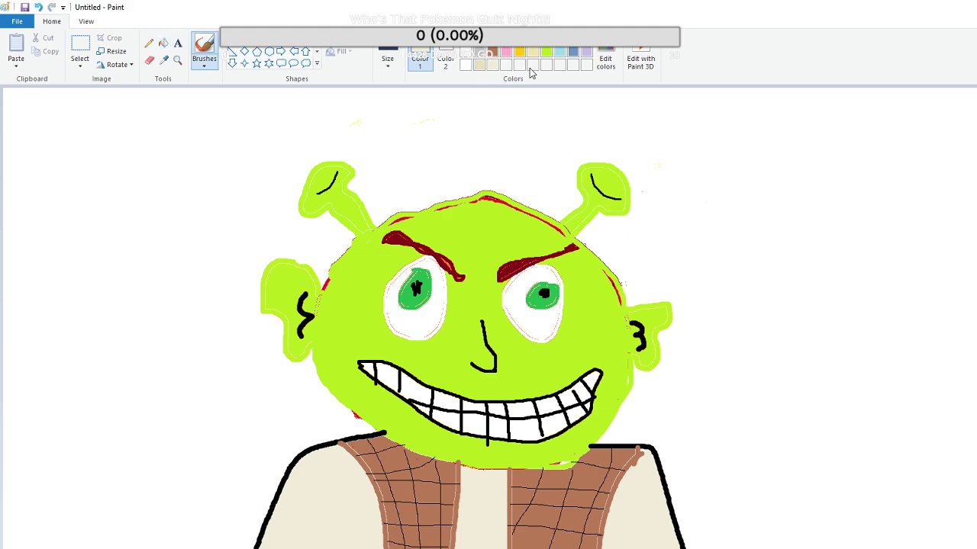
left_click(546, 52)
left_click(533, 137)
mouse_move(571, 244)
left_mouse_down()
mouse_move(527, 213)
mouse_move(459, 192)
mouse_move(404, 214)
mouse_move(327, 271)
mouse_move(319, 298)
mouse_move(323, 284)
left_mouse_up()
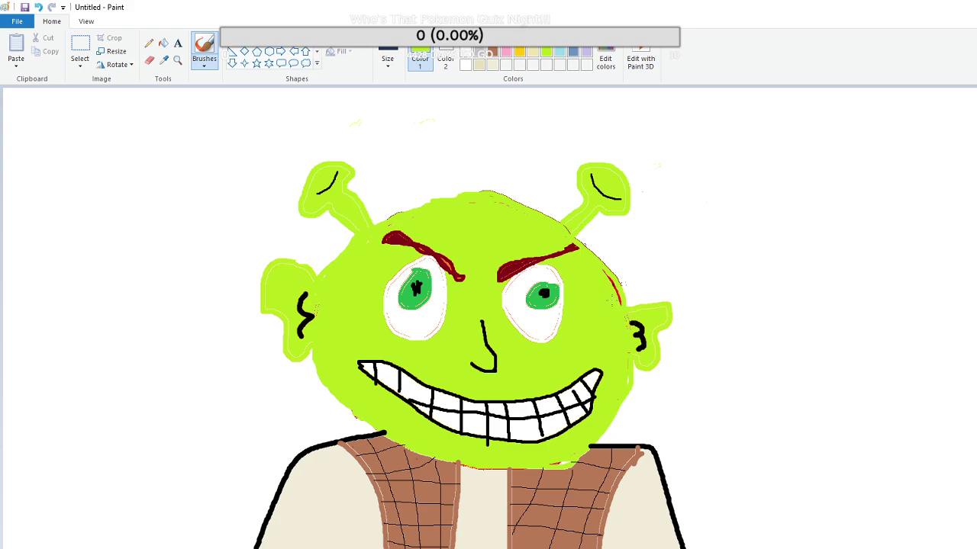
left_click_drag(619, 303, 614, 284)
mouse_move(553, 473)
left_mouse_down()
mouse_move(462, 463)
mouse_move(524, 466)
left_mouse_up()
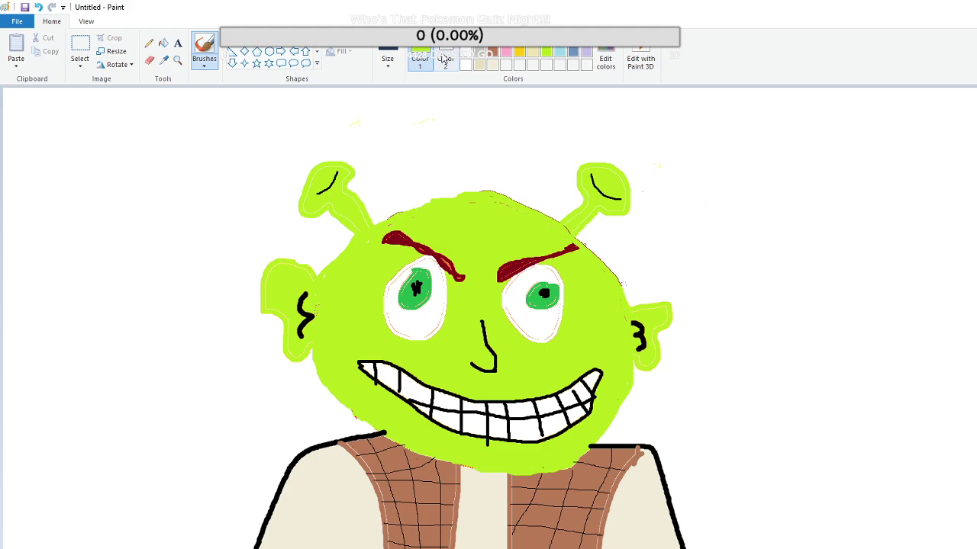
With the brush active, store the basic green with Red 0, Green 128, Blue 0 as a custom colour
left_click(148, 44)
left_click(204, 48)
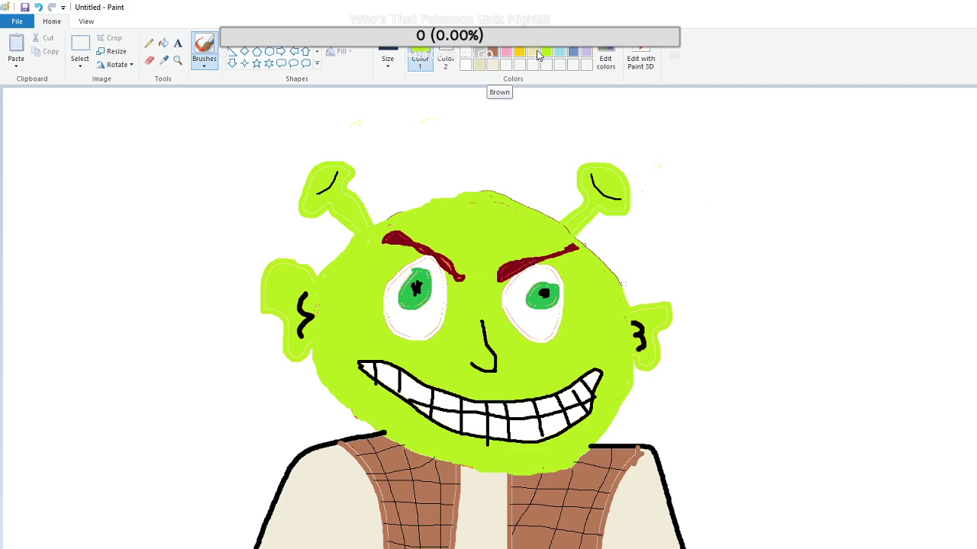
left_click(605, 61)
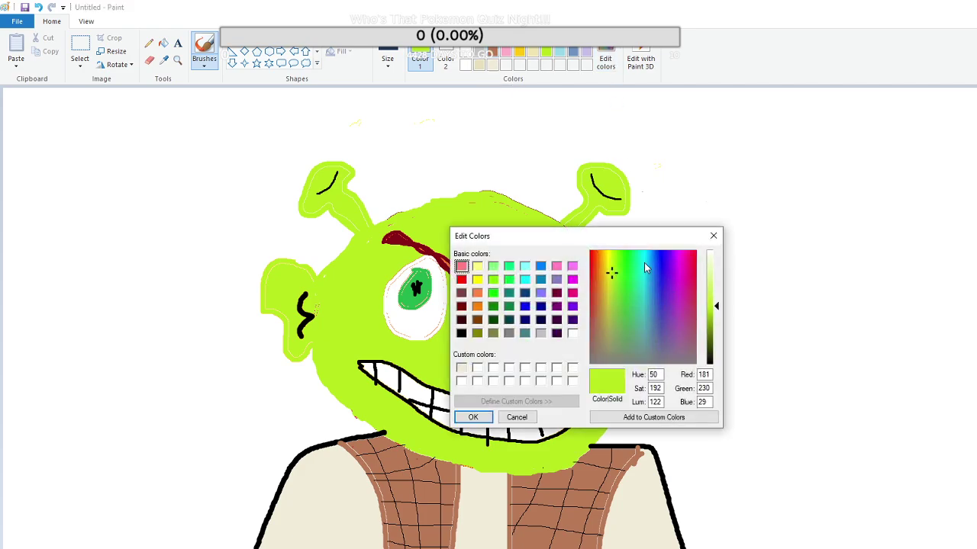
left_click(493, 306)
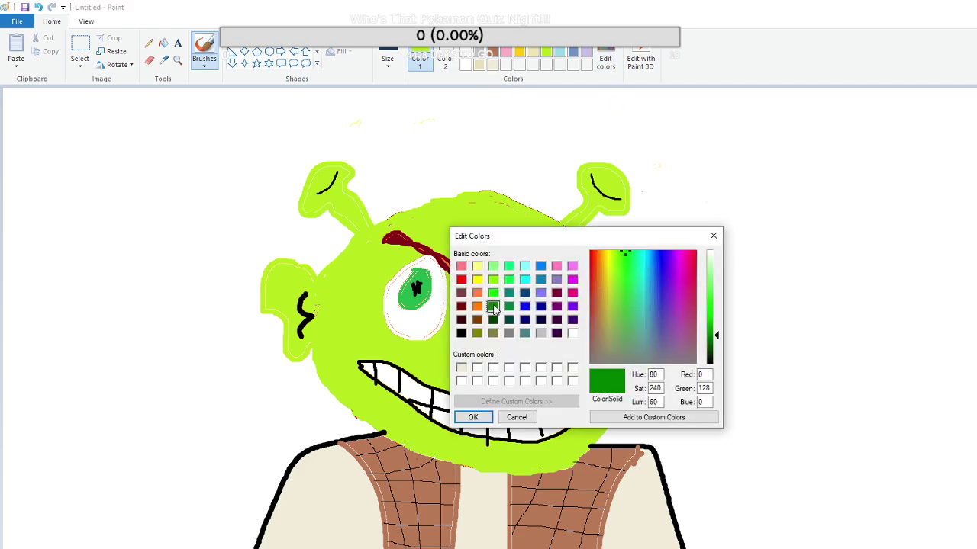
left_click(659, 416)
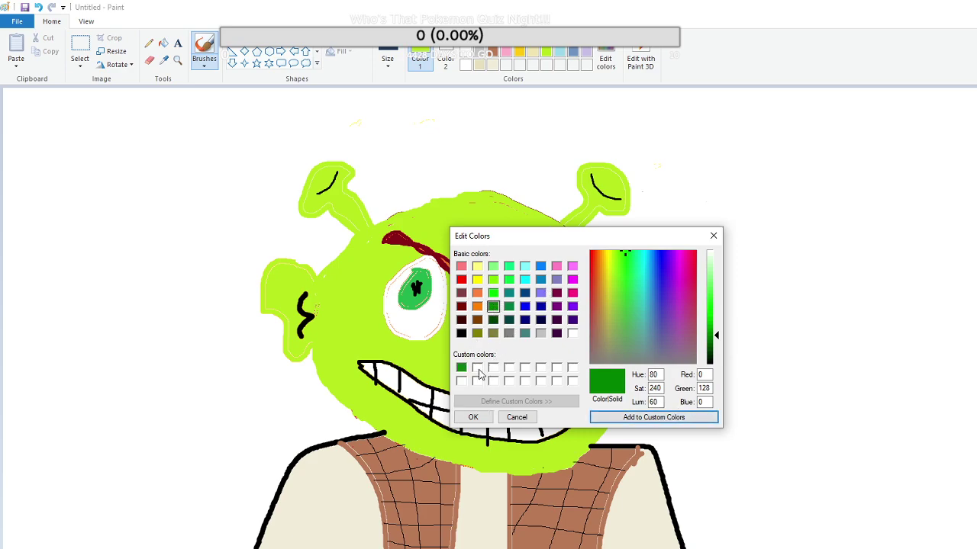
left_click(477, 367)
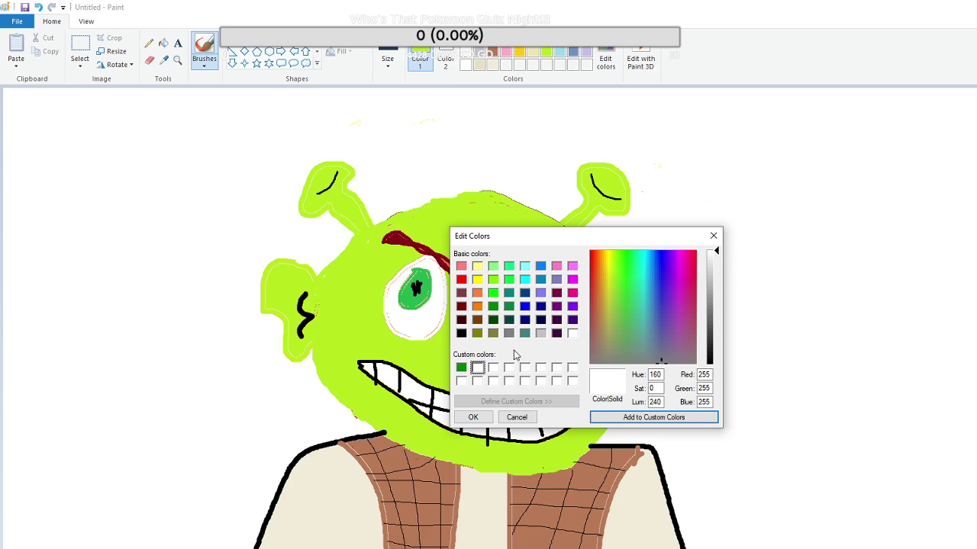
left_click(525, 322)
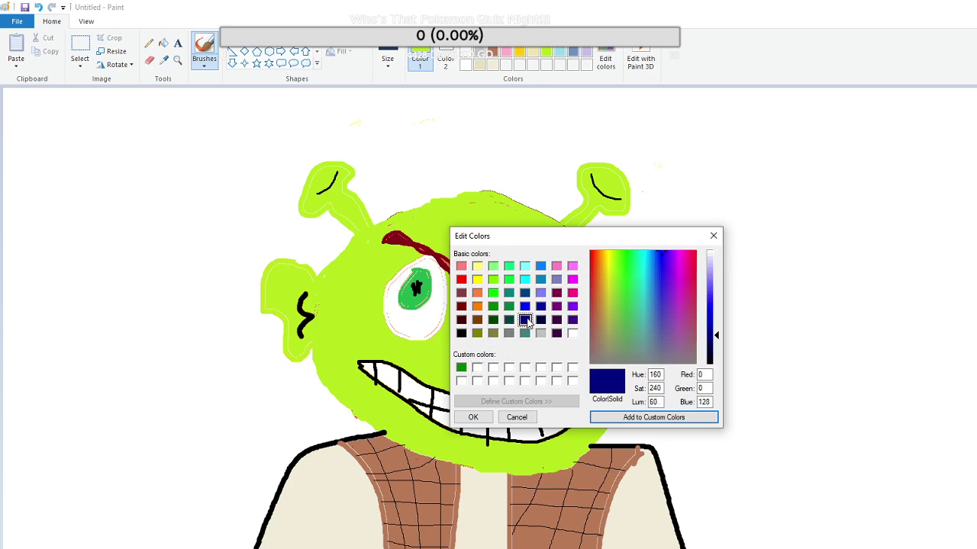
left_click(509, 321)
left_click(509, 306)
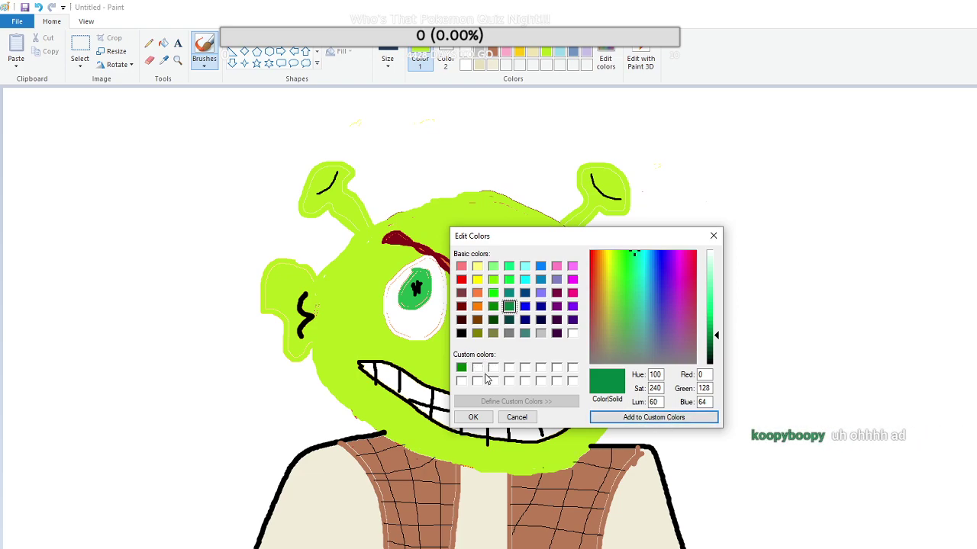
left_click(477, 369)
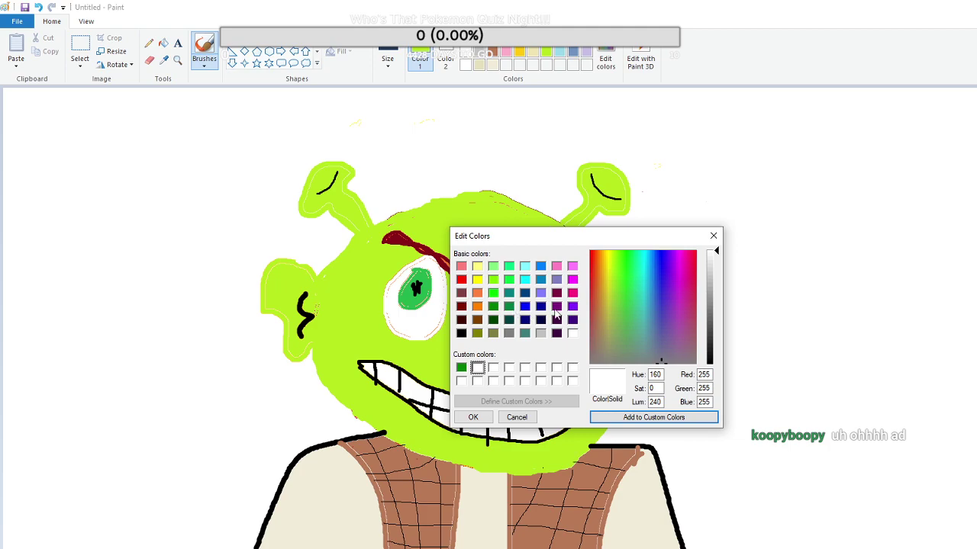
left_click(709, 237)
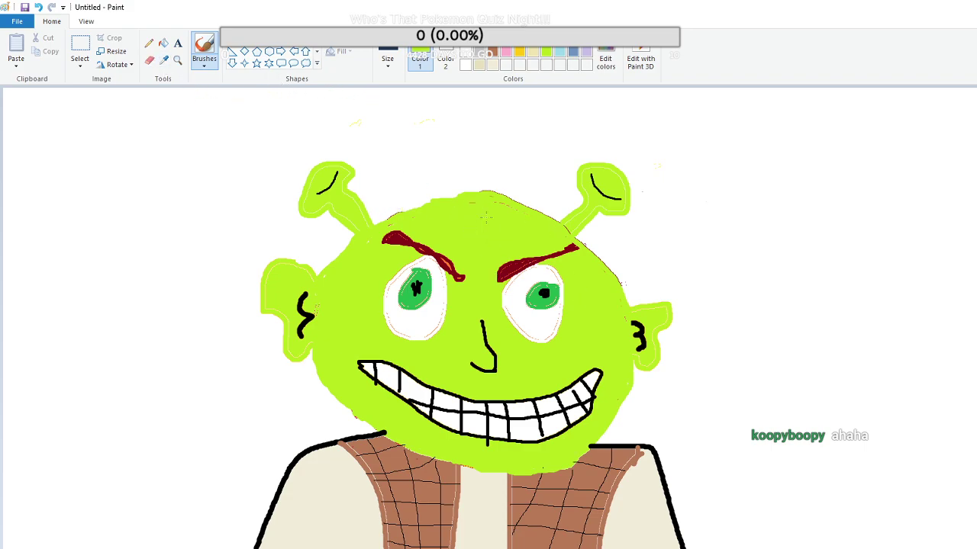
Try a curved black brush stroke rising from the top of the head, and undo it
left_click(467, 48)
left_click_drag(473, 227, 463, 143)
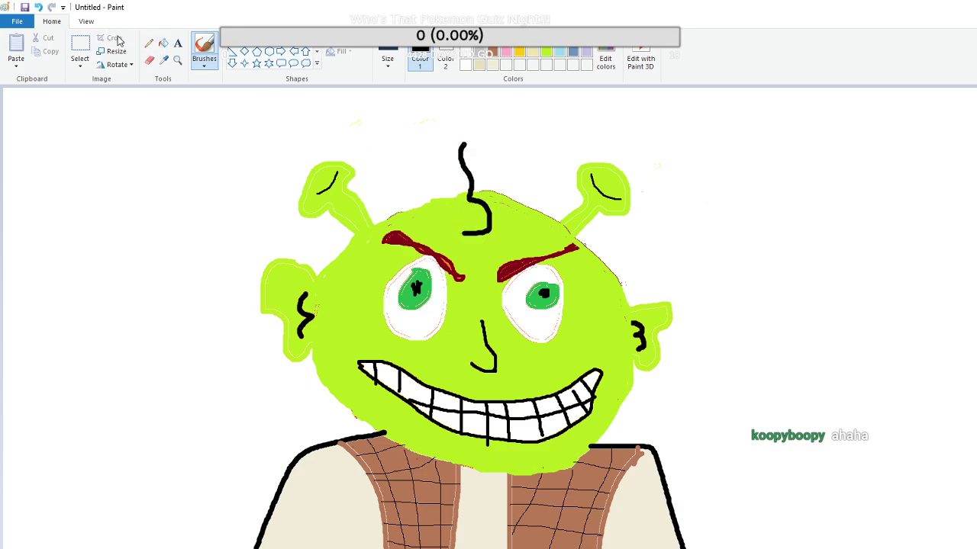
left_click(39, 6)
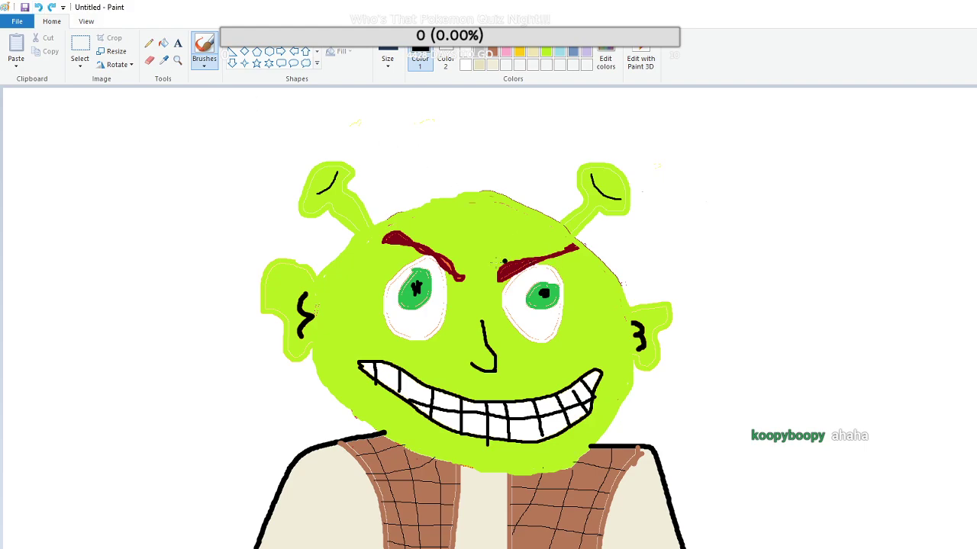
Mix a dark green with Hue 61, Sat 123, Lum 60, store it as a custom colour and make it the drawing colour
left_click(479, 64)
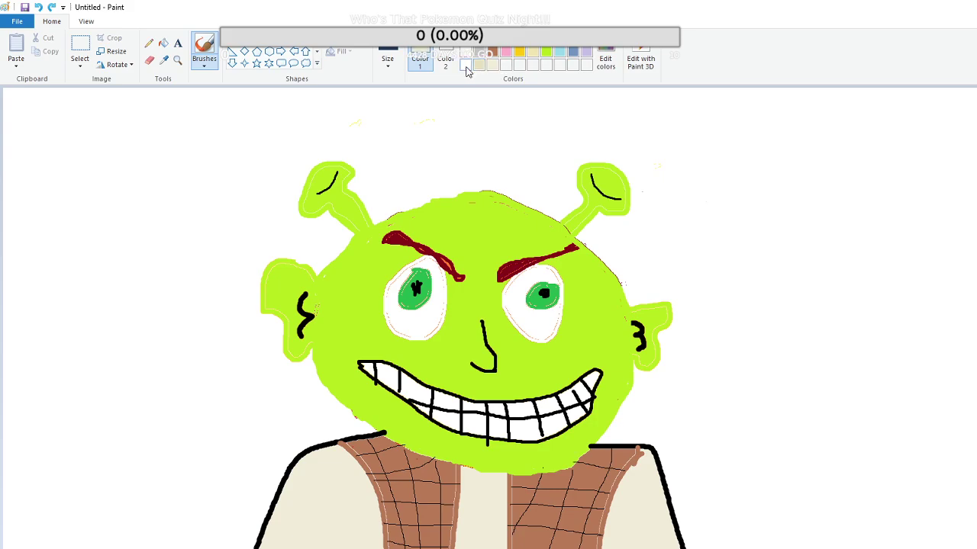
left_click(603, 62)
left_click(617, 306)
left_click(708, 295)
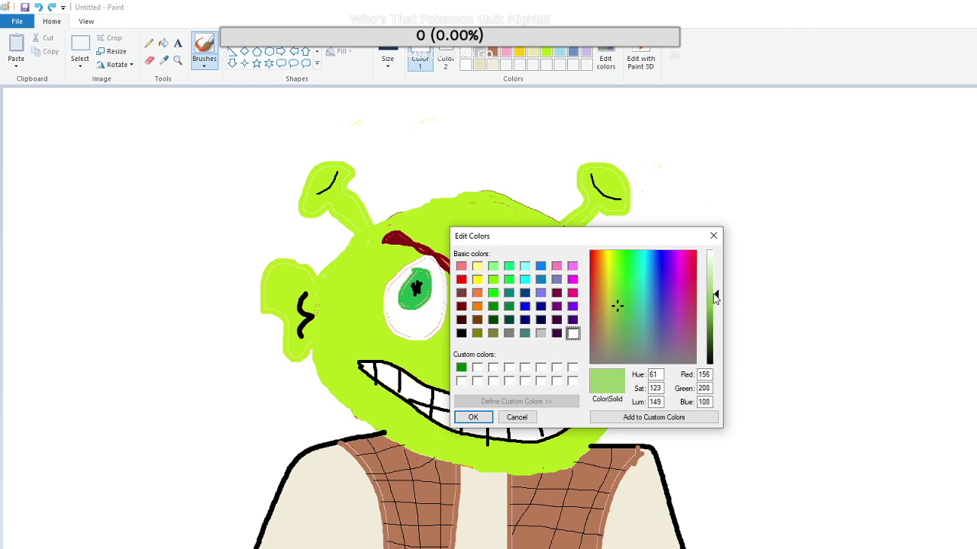
left_click_drag(715, 302, 715, 336)
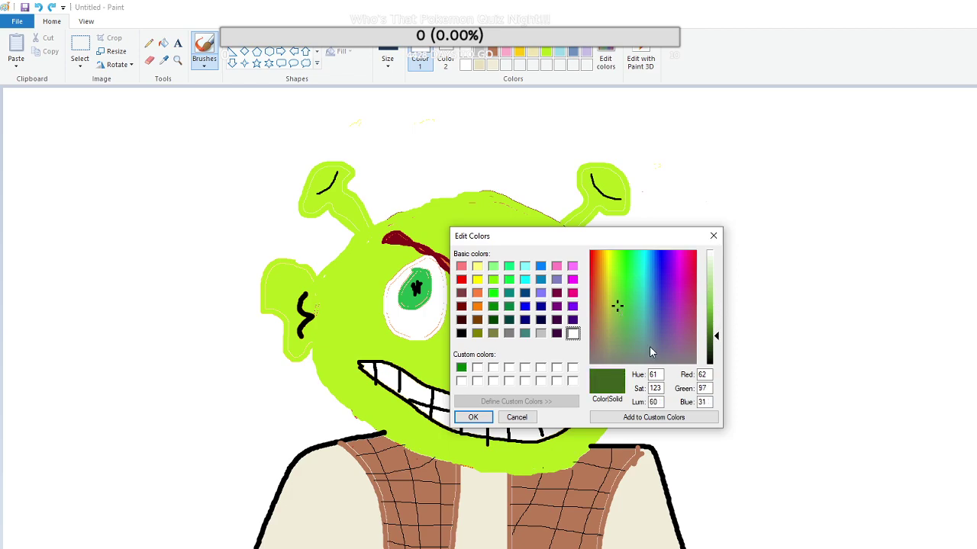
left_click(647, 419)
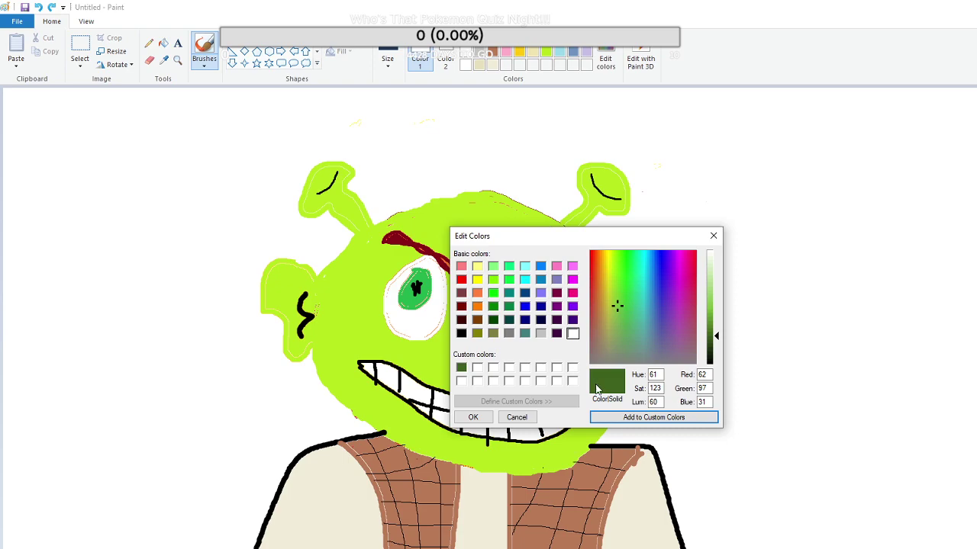
left_click(474, 417)
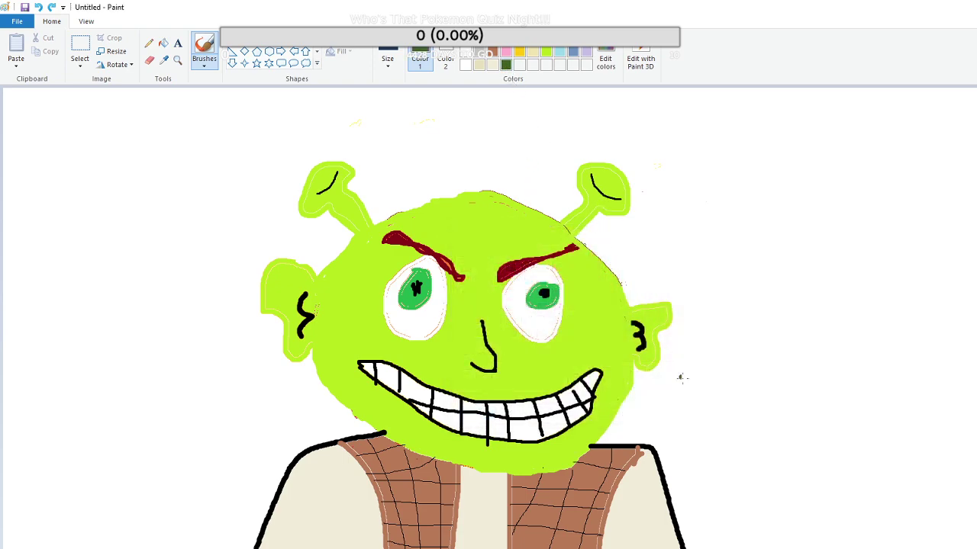
Brush a dark green hill line from the shoulder to the canvas's right edge and fill the background above it with the same green
mouse_move(654, 451)
left_mouse_down()
mouse_move(805, 425)
mouse_move(976, 435)
left_mouse_up()
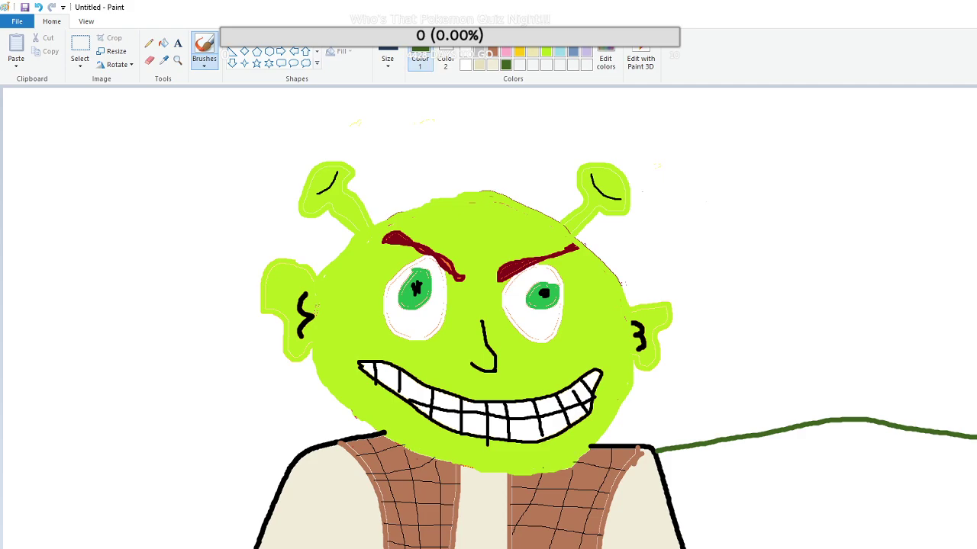
left_click(163, 44)
left_click(171, 180)
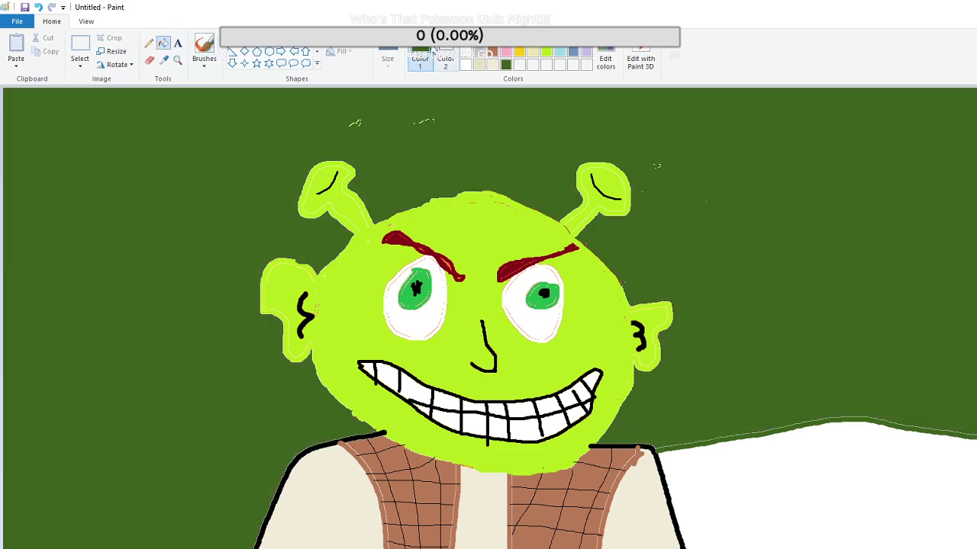
left_click(151, 60)
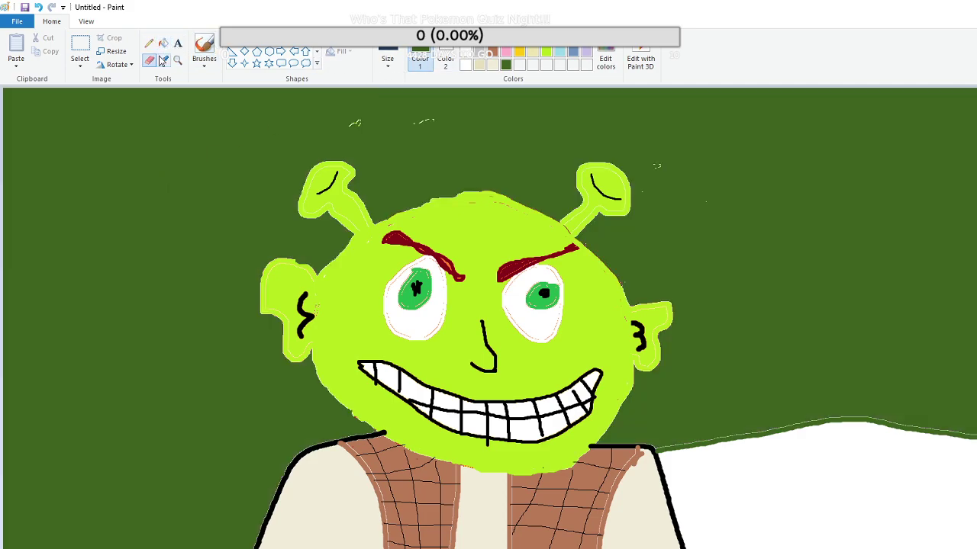
Mix a dark navy custom color (red 23, green 35, blue 77) and fill the white area beside the character's shoulder with it
left_click(204, 47)
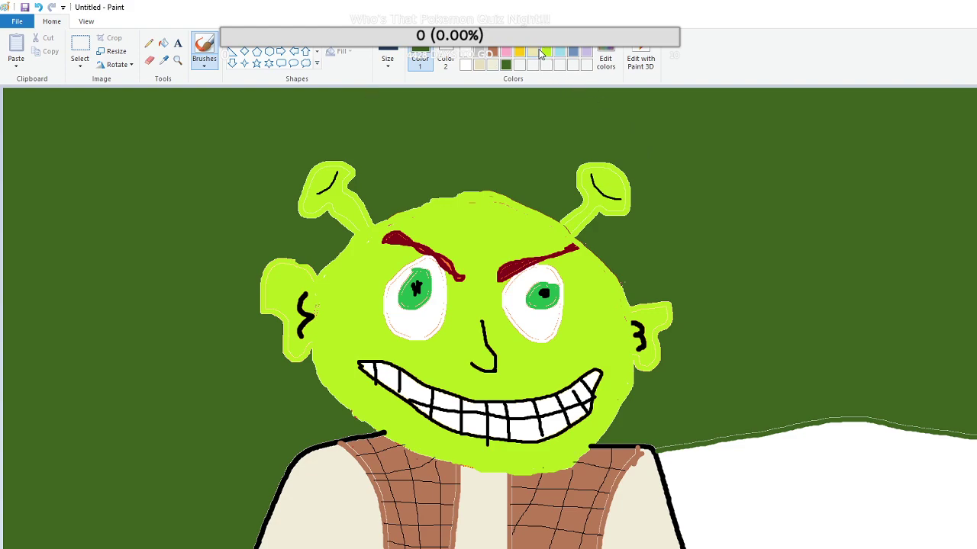
left_click(604, 64)
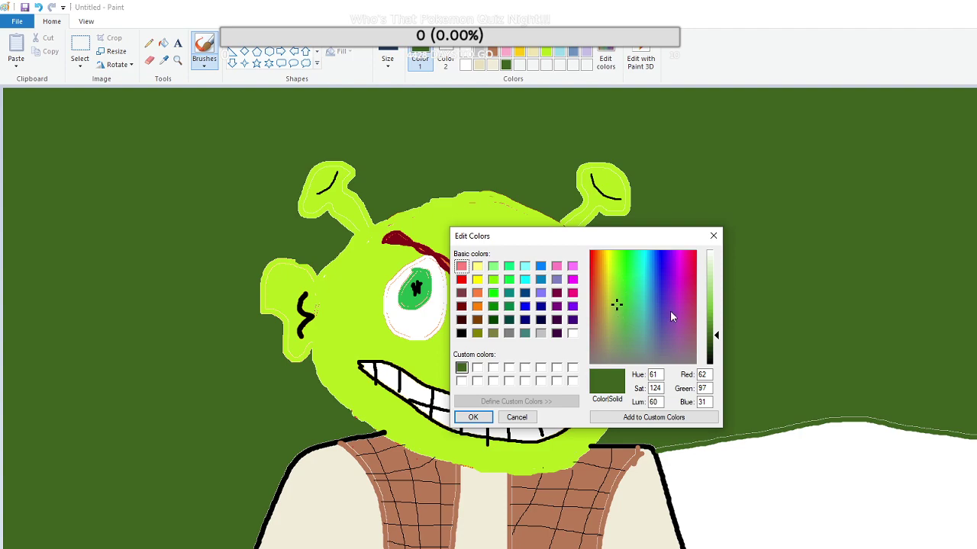
left_click(714, 345)
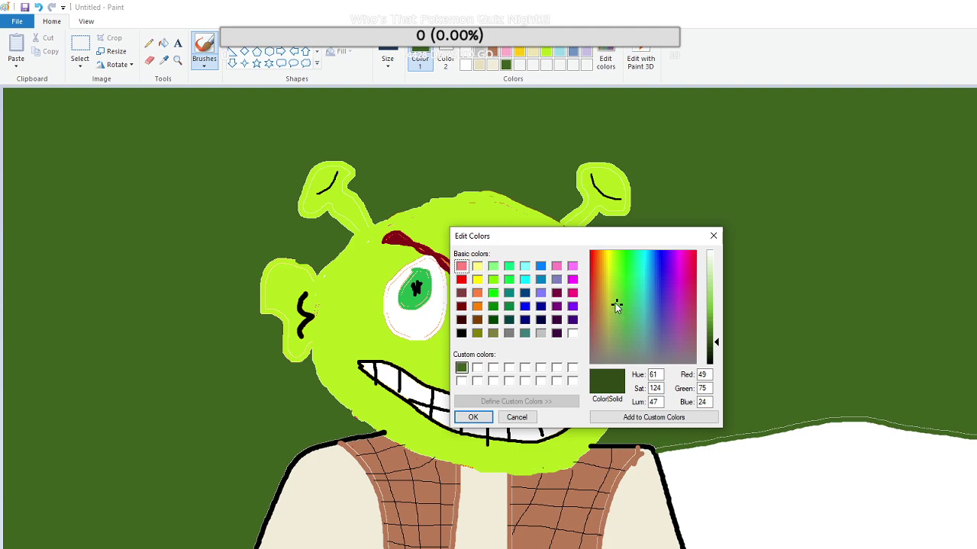
left_click_drag(615, 303, 602, 317)
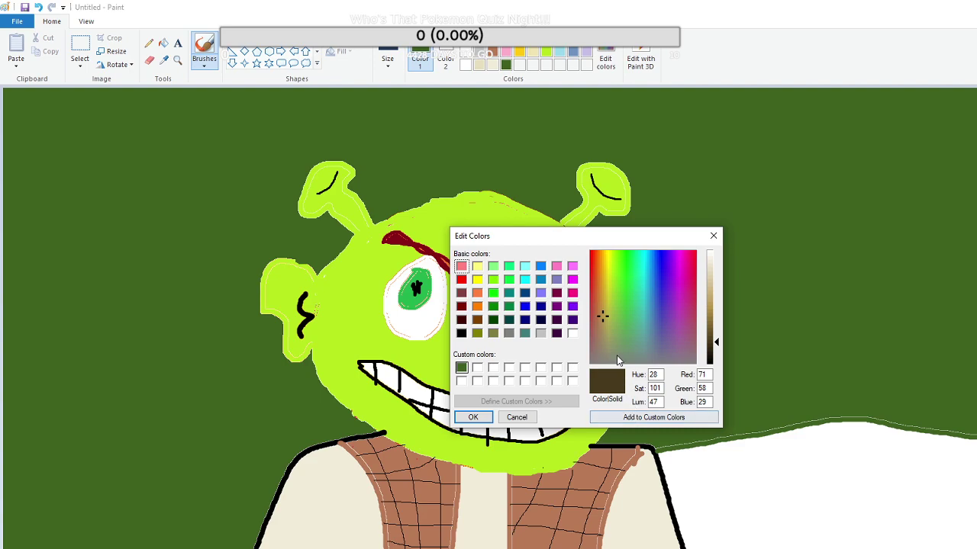
left_click_drag(601, 318, 657, 305)
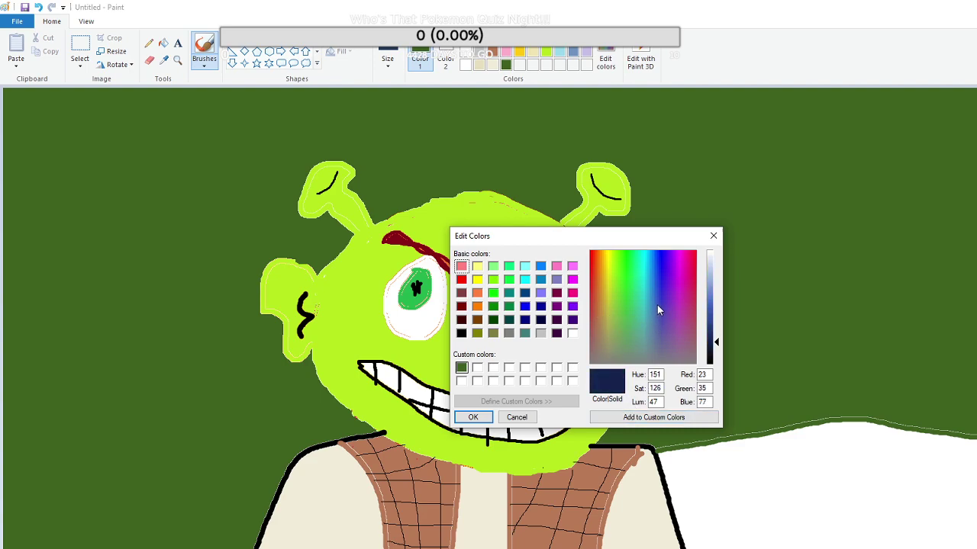
left_click(645, 417)
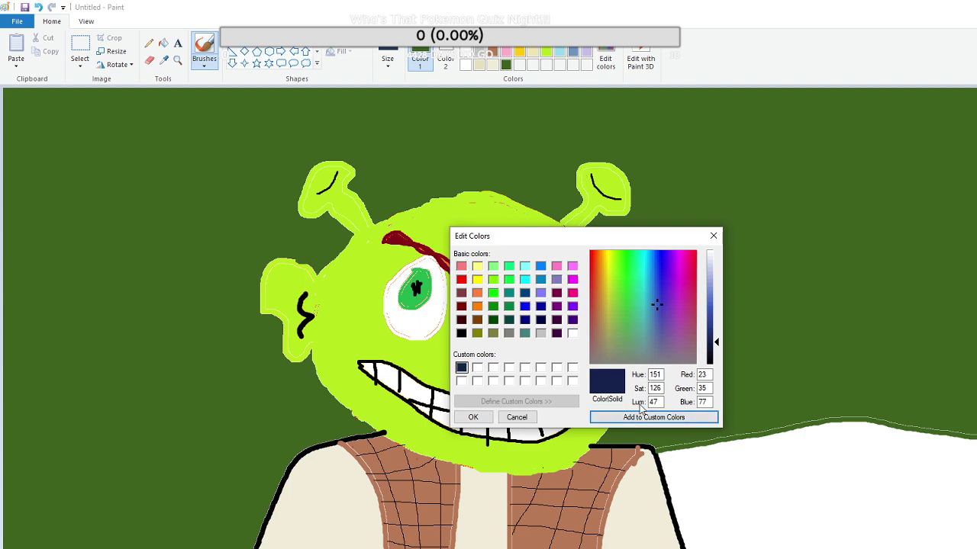
left_click(471, 418)
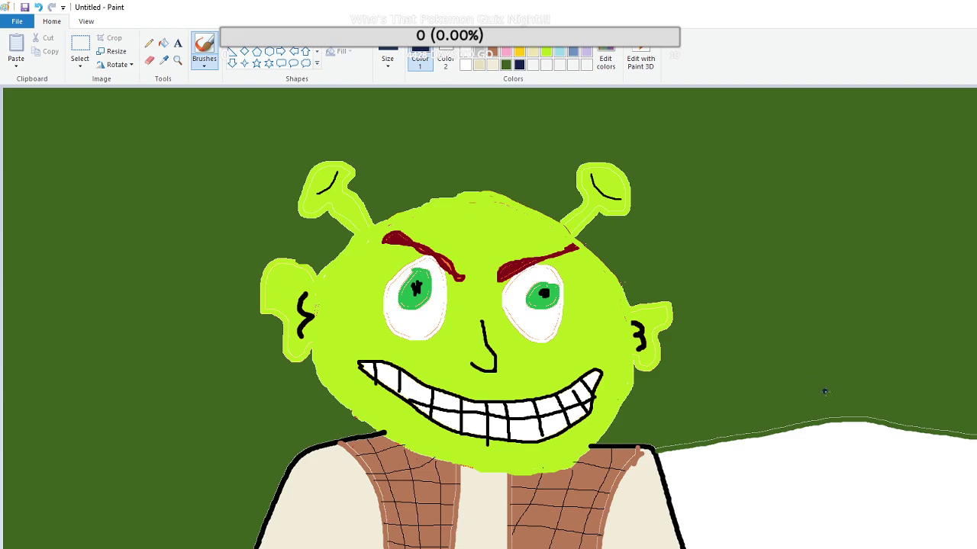
left_click(163, 43)
left_click(816, 459)
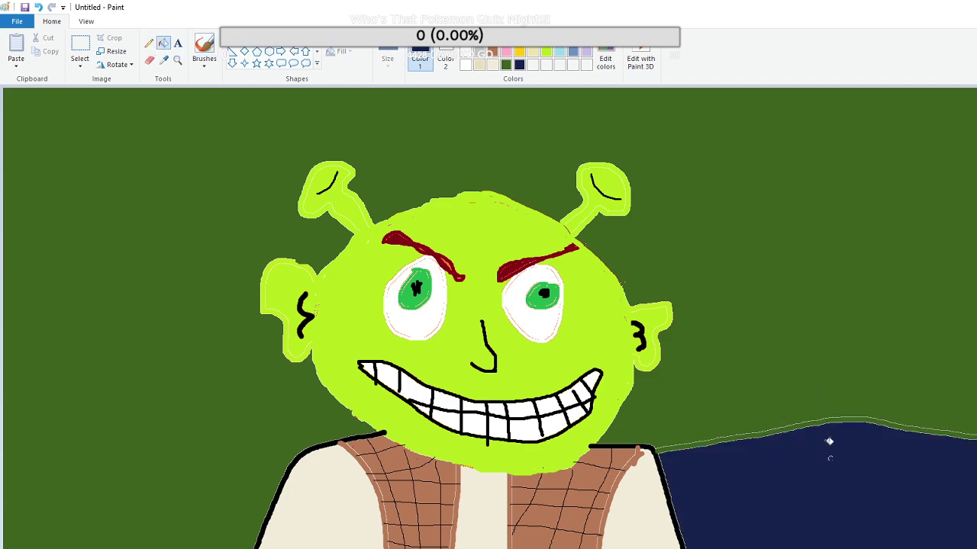
Switch to the brush and set the drawing color to the very dark maroon basic color
left_click(204, 46)
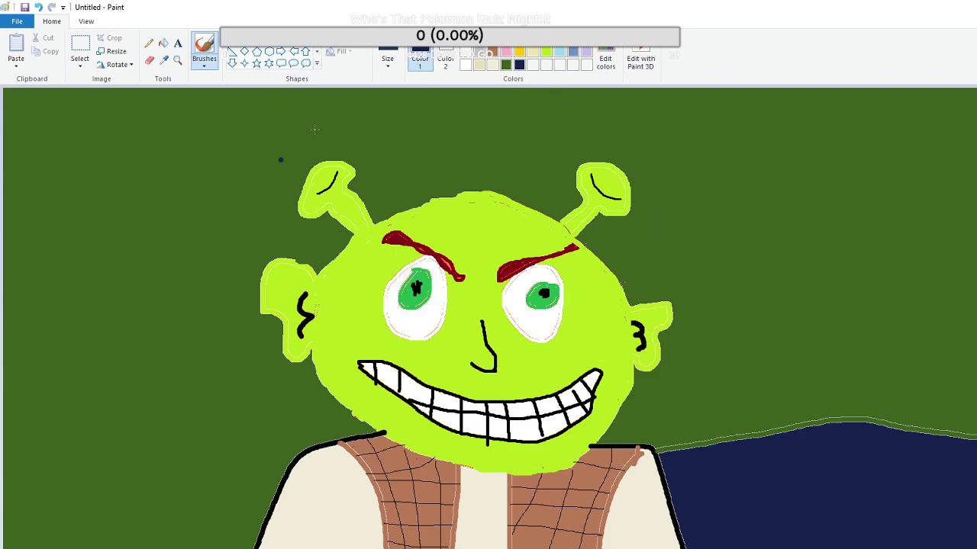
left_click(493, 50)
left_click(605, 60)
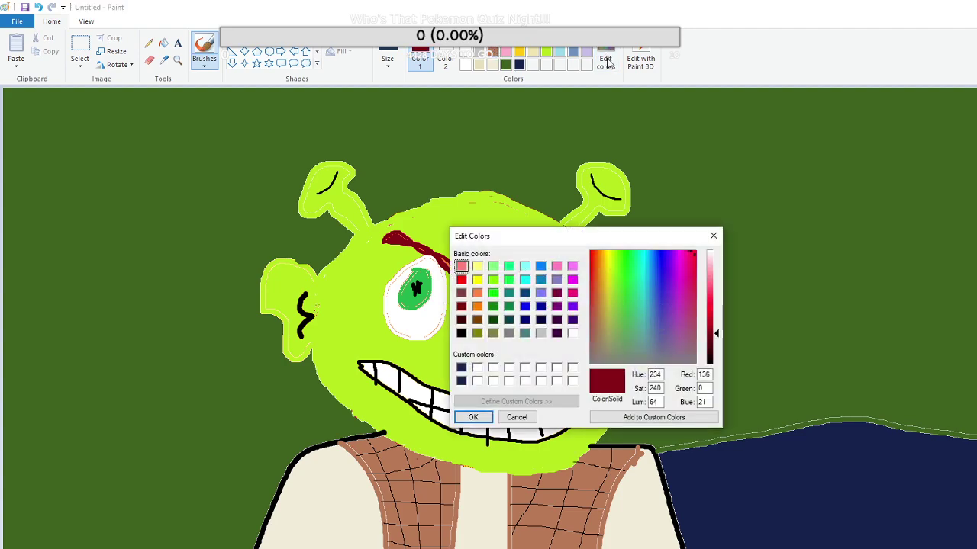
left_click(509, 306)
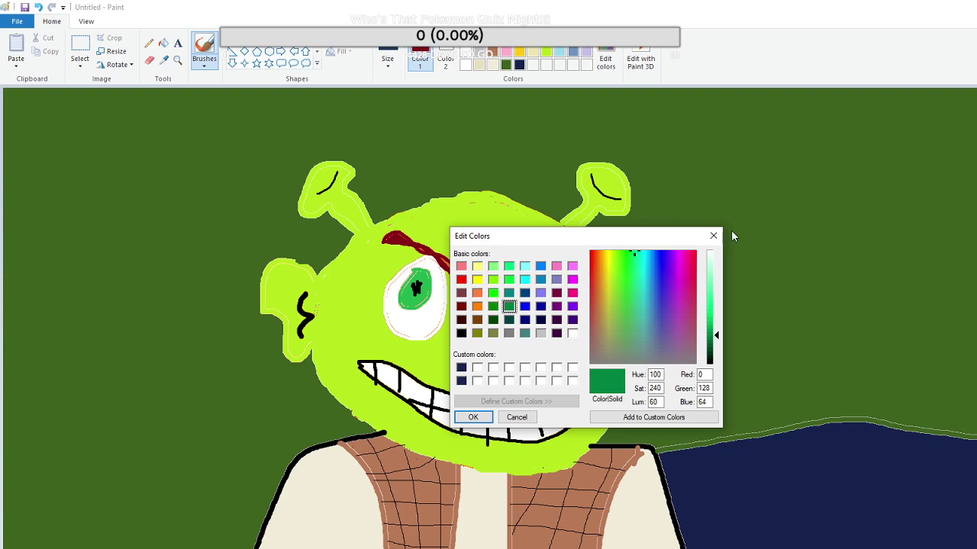
key("Return")
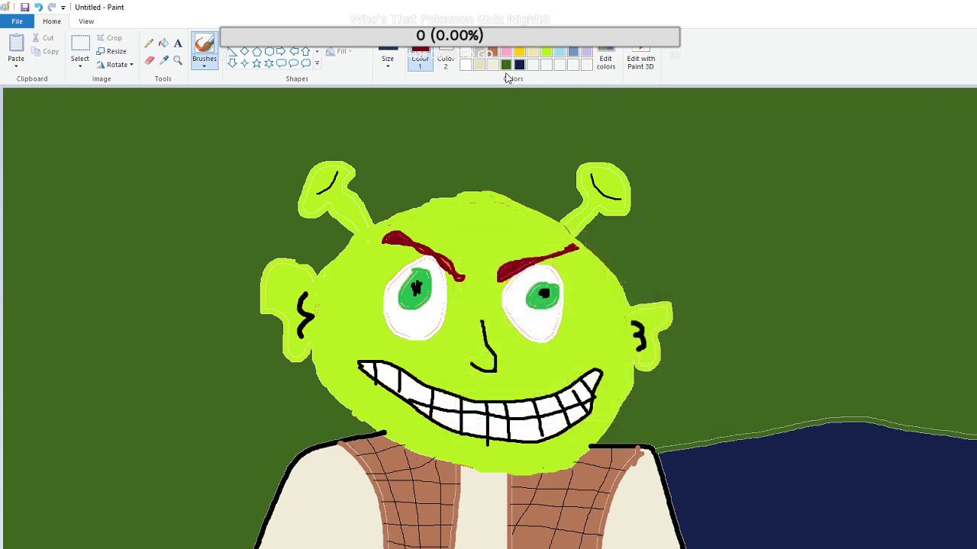
left_click(599, 64)
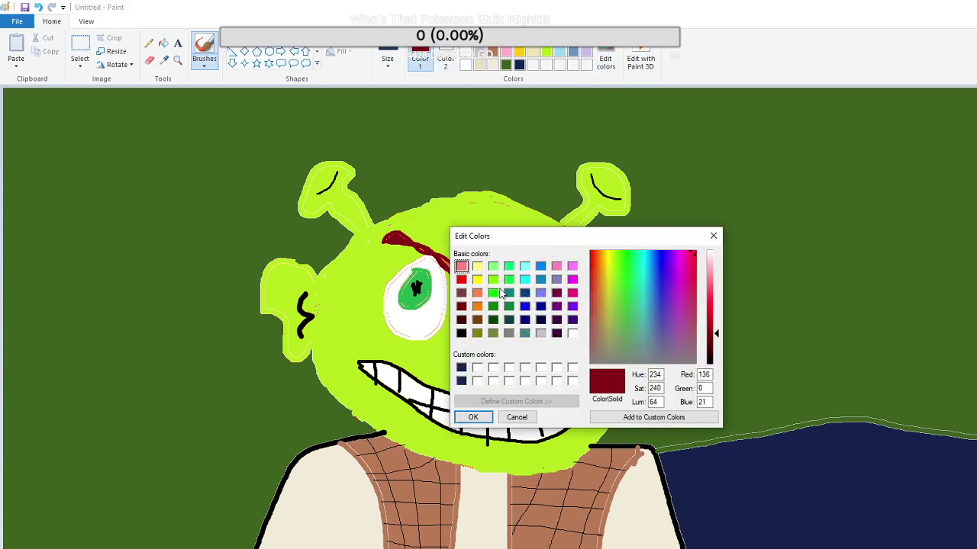
left_click(525, 293)
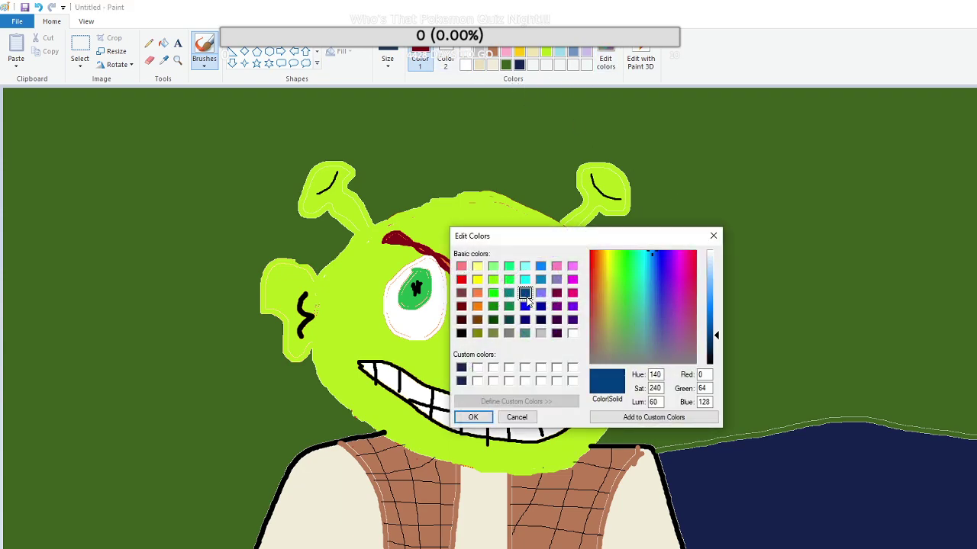
left_click(461, 306)
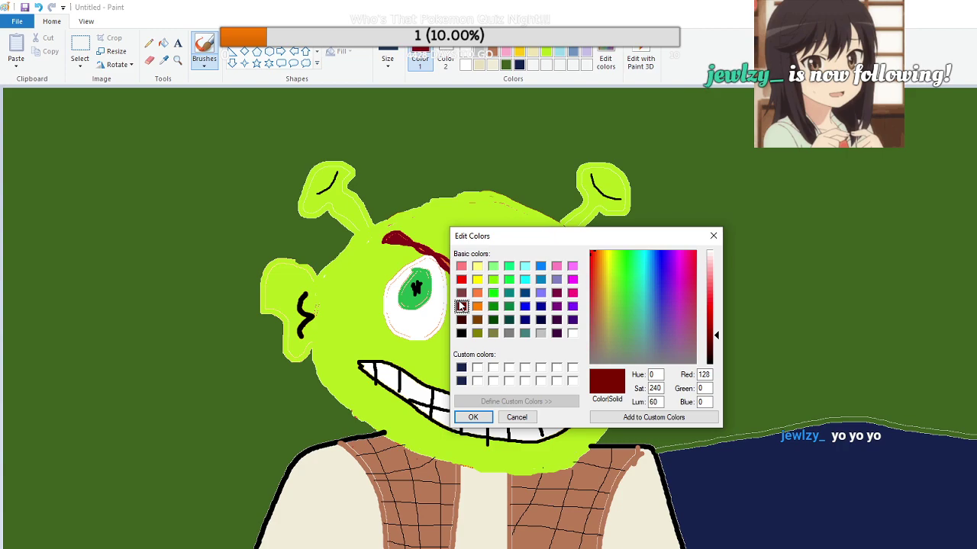
left_click(461, 292)
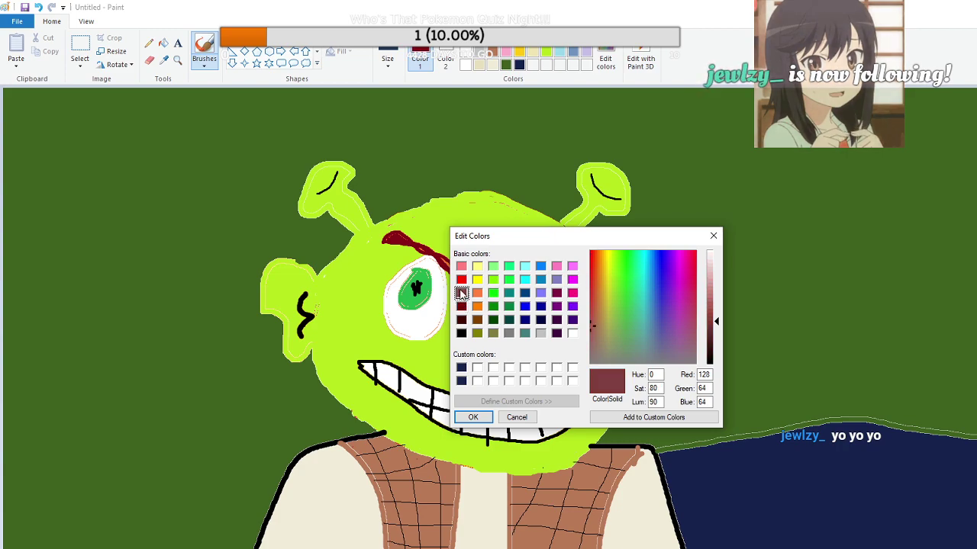
left_click(461, 279)
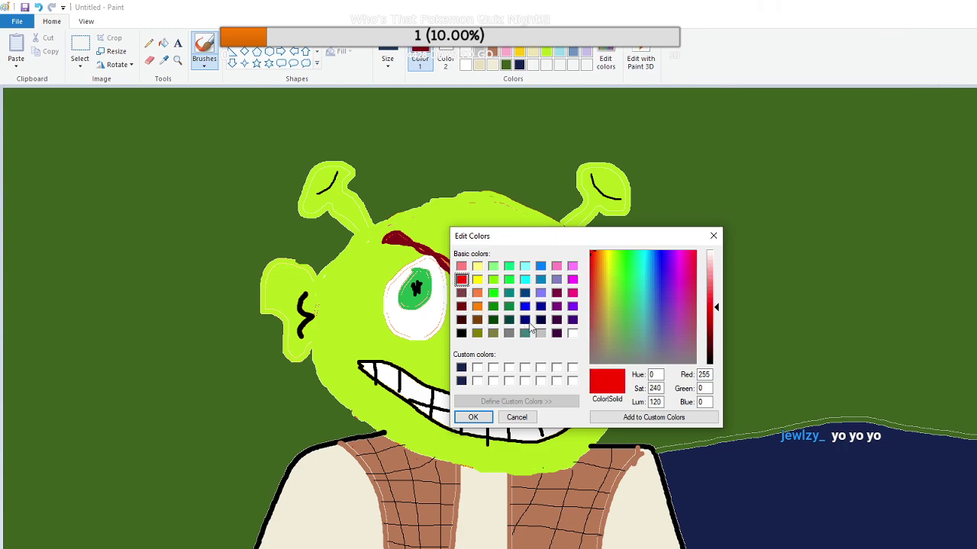
left_click(525, 319)
left_click(556, 320)
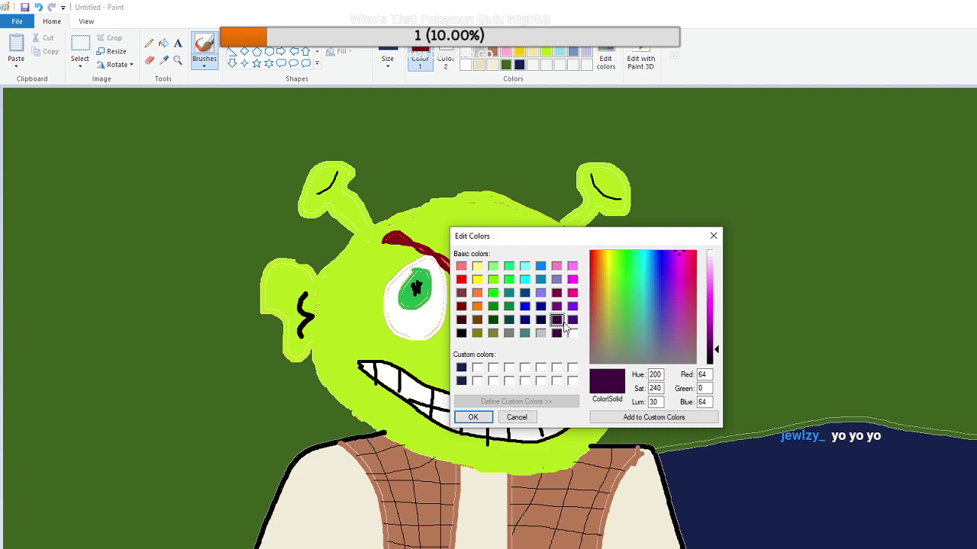
left_click_drag(548, 235, 866, 179)
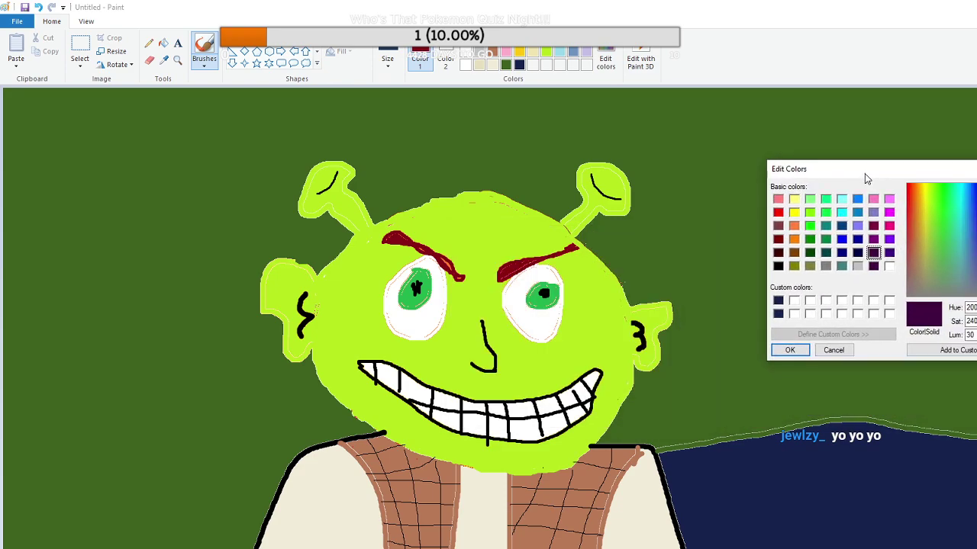
left_click(873, 226)
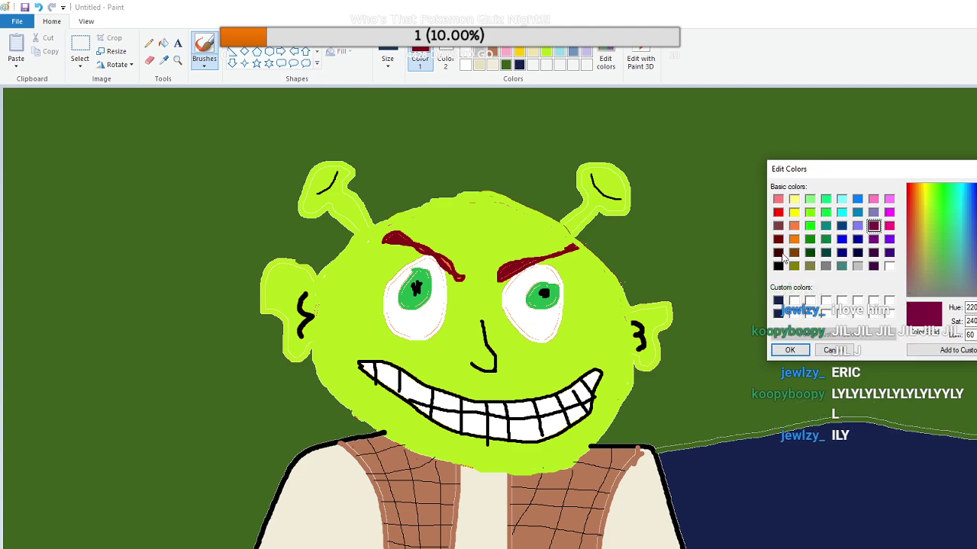
left_click(778, 239)
left_click(778, 253)
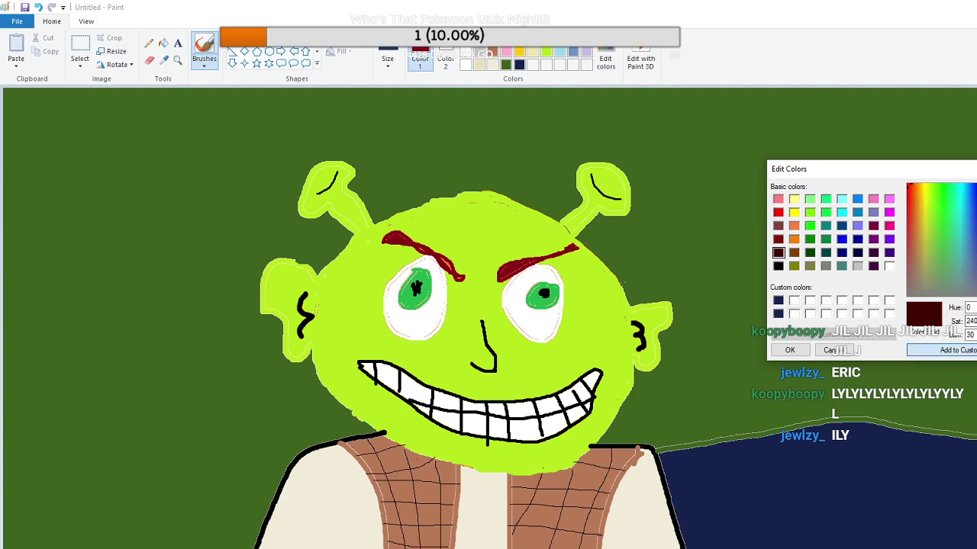
left_click(790, 349)
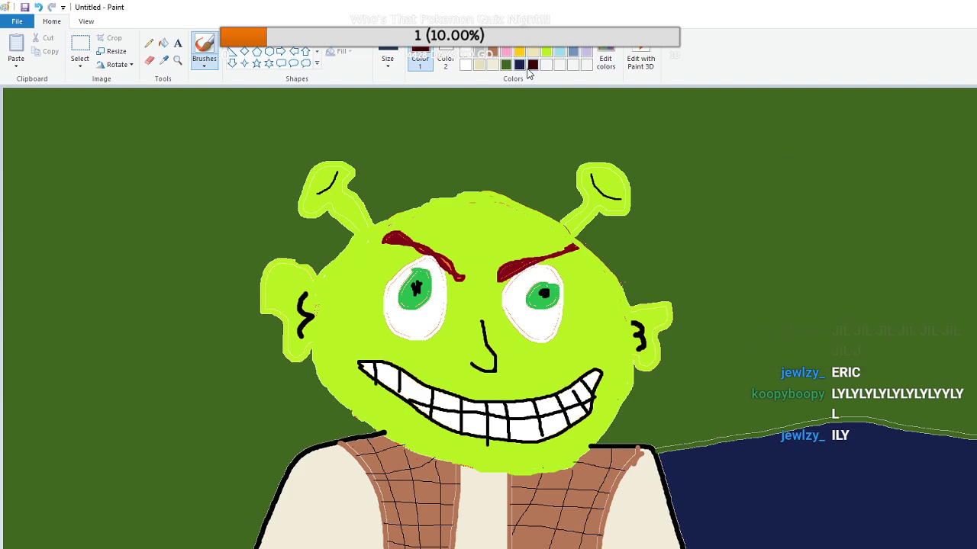
Draw a tree trunk with flared roots in the green background to the left of the character
mouse_move(70, 209)
left_mouse_down()
mouse_move(84, 234)
mouse_move(86, 319)
left_mouse_up()
mouse_move(158, 209)
left_mouse_down()
mouse_move(138, 268)
mouse_move(158, 331)
left_mouse_up()
mouse_move(85, 320)
left_mouse_down()
mouse_move(41, 355)
mouse_move(6, 356)
left_mouse_up()
mouse_move(156, 333)
left_mouse_down()
mouse_move(167, 354)
mouse_move(206, 374)
left_mouse_up()
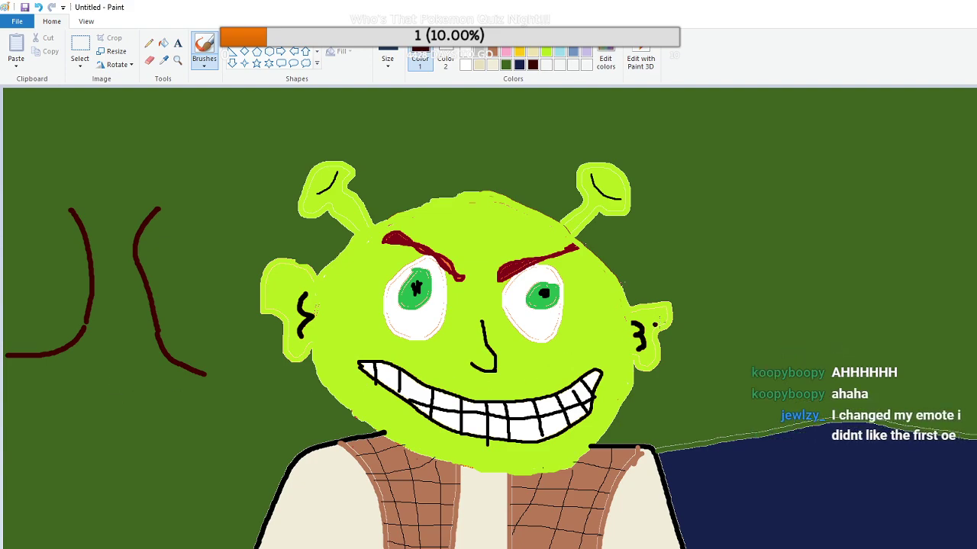
Draw a smaller tree trunk in the background to the right of the character, extending both trunk lines upward
mouse_move(866, 225)
left_mouse_down()
mouse_move(867, 252)
mouse_move(828, 306)
left_mouse_up()
mouse_move(903, 227)
left_mouse_down()
mouse_move(896, 283)
mouse_move(920, 324)
left_mouse_up()
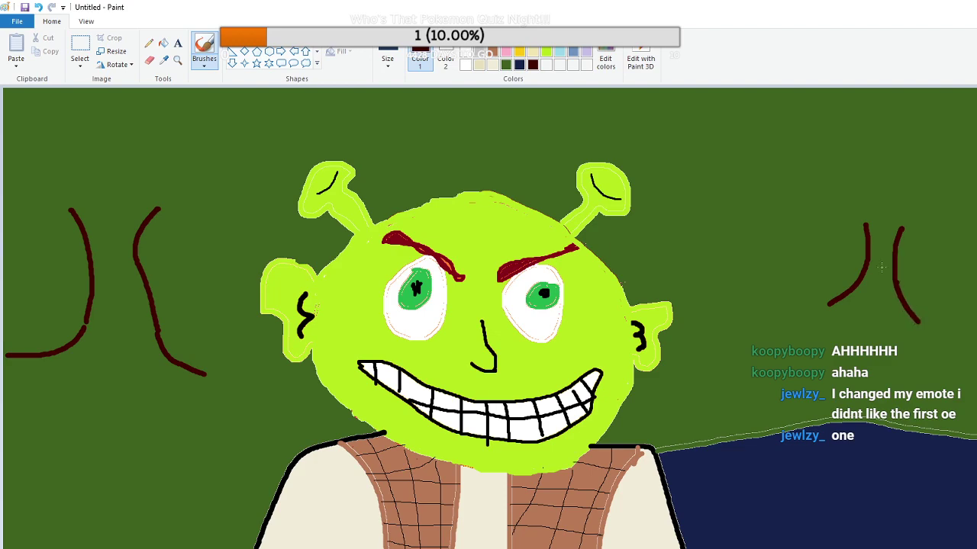
left_click_drag(858, 204, 872, 233)
left_click_drag(917, 206, 899, 254)
left_click_drag(901, 232, 914, 209)
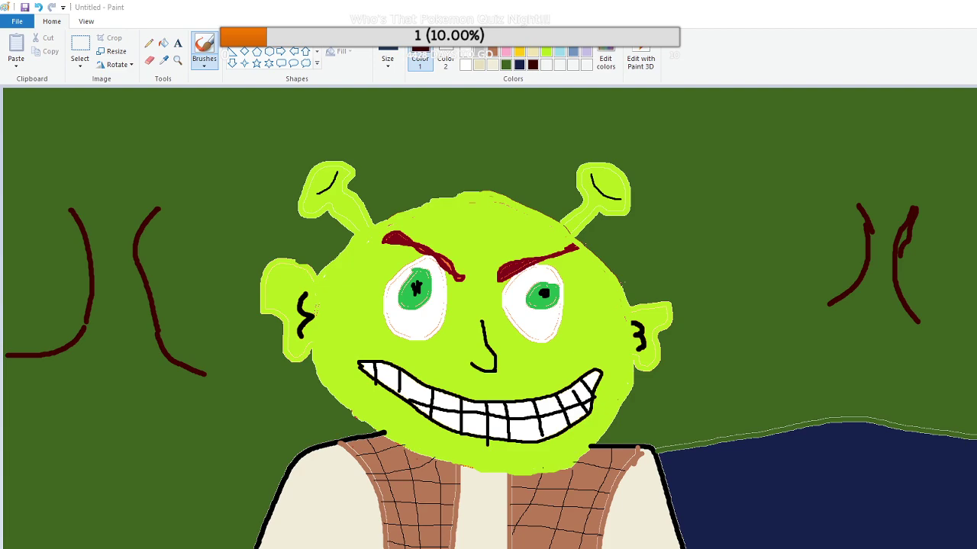
Choose a medium green and brush loose, hanging foliage strokes over the top of the left tree trunk
left_click(505, 65)
left_click(546, 52)
left_click_drag(70, 213, 41, 302)
mouse_move(46, 197)
left_mouse_down()
mouse_move(28, 235)
mouse_move(17, 293)
left_mouse_up()
left_click_drag(155, 260, 174, 290)
mouse_move(162, 190)
left_mouse_down()
mouse_move(190, 228)
mouse_move(211, 270)
left_mouse_up()
left_click_drag(206, 174, 235, 245)
mouse_move(150, 192)
left_mouse_down()
mouse_move(122, 229)
mouse_move(118, 275)
left_mouse_up()
left_click_drag(88, 194, 81, 296)
left_click_drag(60, 158, 55, 255)
left_click_drag(127, 162, 95, 235)
left_click_drag(122, 159, 109, 226)
left_click_drag(162, 158, 162, 229)
left_click_drag(159, 189, 160, 232)
left_click_drag(174, 143, 194, 208)
left_click_drag(196, 158, 229, 231)
left_click_drag(113, 134, 85, 215)
left_click_drag(31, 127, 17, 221)
left_click_drag(58, 160, 45, 221)
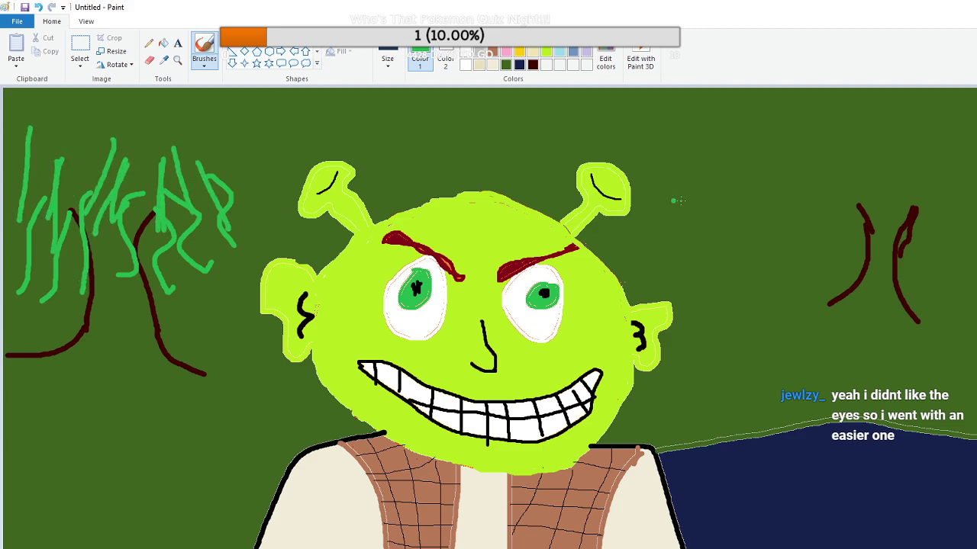
Brush dense, crossing green foliage strokes above and around the right tree trunk out to the canvas edge
left_click_drag(861, 169, 828, 223)
left_click_drag(879, 189, 863, 240)
mouse_move(912, 183)
left_mouse_down()
mouse_move(911, 241)
mouse_move(952, 228)
left_mouse_up()
mouse_move(929, 169)
left_mouse_down()
mouse_move(962, 215)
mouse_move(975, 191)
left_mouse_up()
left_click_drag(940, 131, 975, 162)
left_click_drag(832, 124, 832, 223)
left_click_drag(823, 150, 749, 221)
left_click_drag(772, 166, 832, 217)
left_click_drag(885, 189, 885, 238)
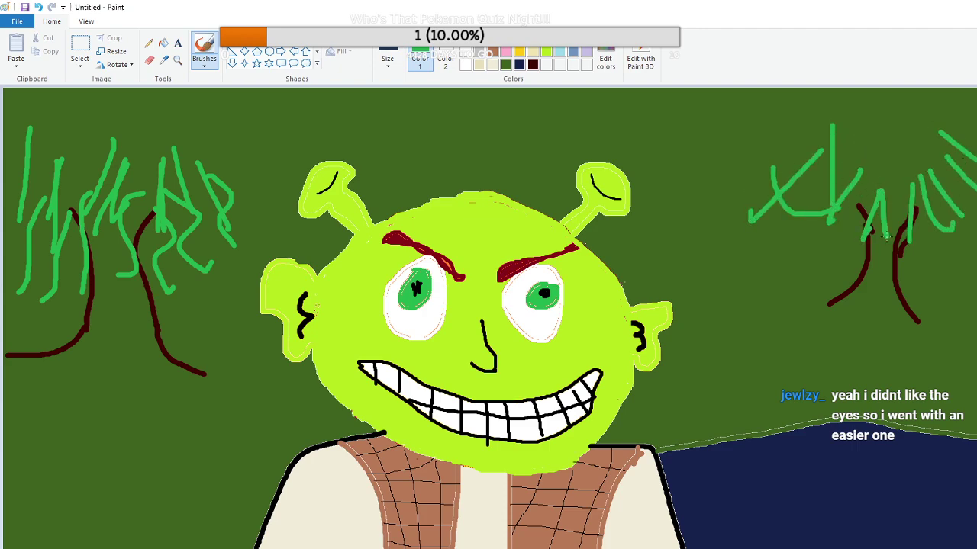
left_click_drag(891, 158, 901, 244)
left_click_drag(900, 244, 932, 224)
left_click_drag(861, 151, 876, 194)
left_click_drag(968, 175, 970, 242)
left_click_drag(925, 205, 915, 241)
left_click_drag(884, 209, 867, 249)
mouse_move(818, 181)
left_mouse_down()
mouse_move(806, 244)
mouse_move(801, 230)
left_mouse_up()
left_click_drag(764, 126, 747, 158)
left_click_drag(789, 128, 765, 160)
left_click_drag(827, 154, 790, 210)
left_click_drag(908, 174, 887, 215)
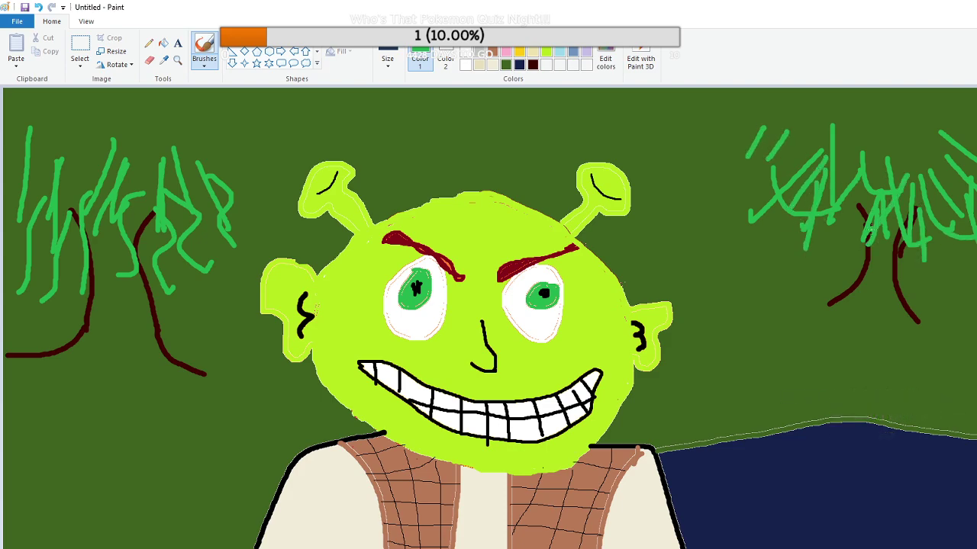
left_click_drag(775, 125, 734, 192)
left_click_drag(824, 156, 809, 177)
mouse_move(804, 191)
left_mouse_down()
mouse_move(791, 138)
mouse_move(776, 229)
left_mouse_up()
left_click_drag(791, 137, 757, 239)
left_click_drag(937, 183, 918, 260)
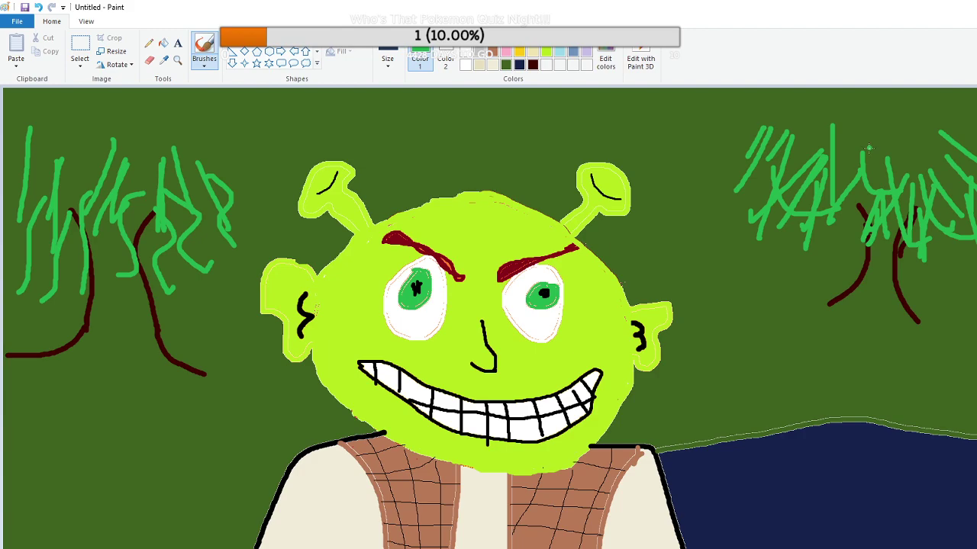
left_click_drag(862, 185, 827, 240)
left_click_drag(884, 170, 861, 236)
left_click_drag(930, 162, 922, 219)
left_click_drag(909, 144, 925, 215)
left_click_drag(972, 166, 950, 235)
left_click_drag(946, 142, 975, 180)
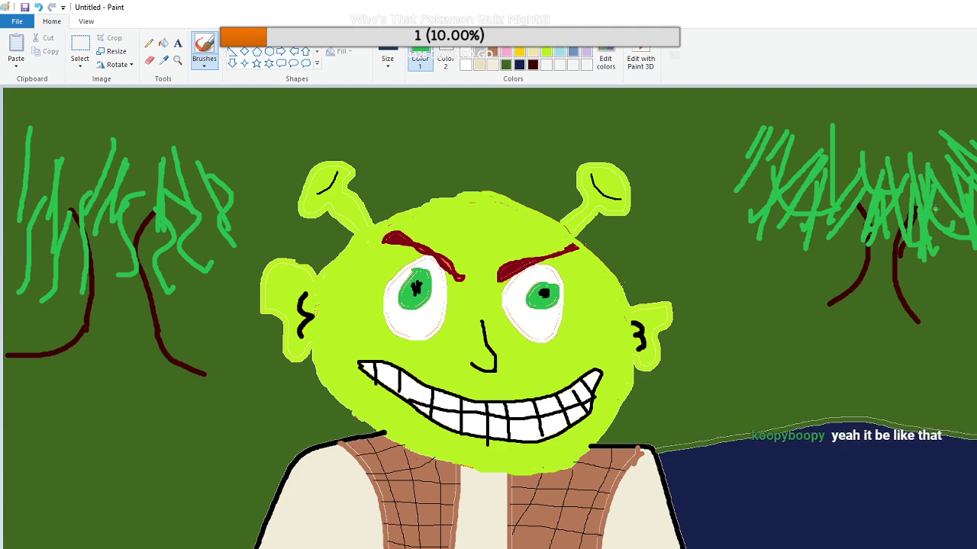
mouse_move(796, 171)
left_mouse_down()
mouse_move(778, 158)
mouse_move(751, 199)
left_mouse_up()
left_click_drag(760, 194, 731, 216)
left_click_drag(848, 161, 841, 257)
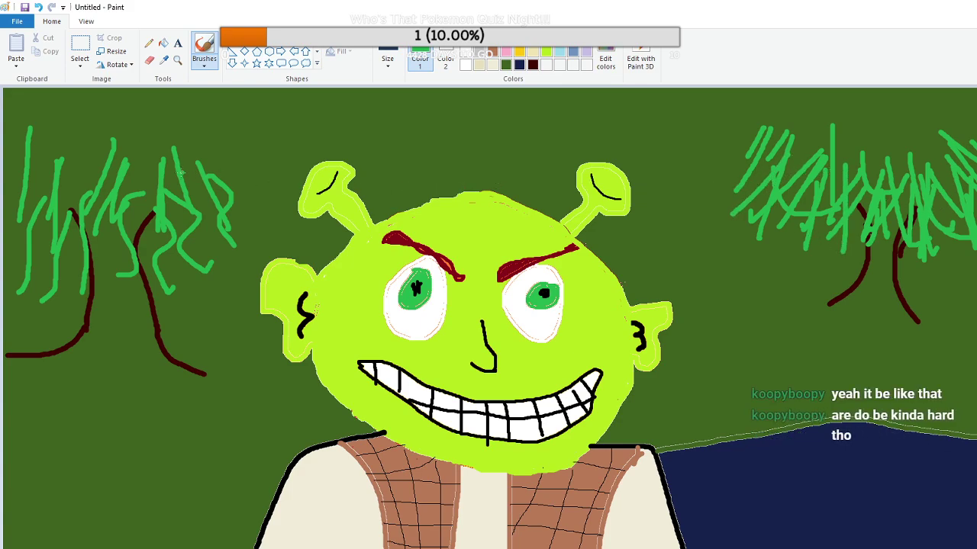
Thicken the left tree's canopy with more overlapping green strokes, widening it on both sides and raising its top
mouse_move(128, 182)
left_mouse_down()
mouse_move(106, 283)
mouse_move(157, 250)
left_mouse_up()
left_click_drag(189, 177, 207, 261)
left_click_drag(113, 161, 51, 302)
left_click_drag(79, 177, 23, 236)
left_click_drag(52, 154, 5, 199)
left_click_drag(52, 177, 5, 253)
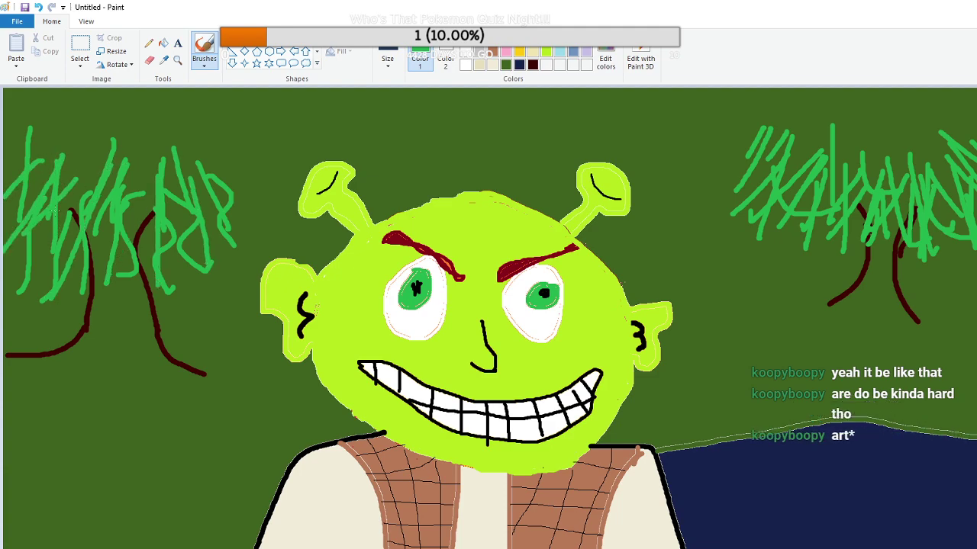
left_click_drag(76, 208, 37, 279)
left_click_drag(130, 209, 127, 267)
left_click_drag(151, 165, 156, 259)
left_click_drag(195, 156, 250, 195)
left_click_drag(205, 119, 253, 209)
left_click_drag(133, 126, 148, 226)
left_click_drag(162, 136, 175, 200)
left_click_drag(174, 117, 212, 186)
left_click_drag(134, 116, 132, 193)
mouse_move(69, 131)
left_mouse_down()
mouse_move(83, 187)
mouse_move(62, 229)
mouse_move(11, 172)
mouse_move(45, 178)
mouse_move(25, 209)
left_mouse_up()
left_click_drag(145, 126, 88, 168)
left_click_drag(109, 174, 114, 192)
left_click_drag(139, 116, 163, 160)
left_click_drag(163, 161, 174, 203)
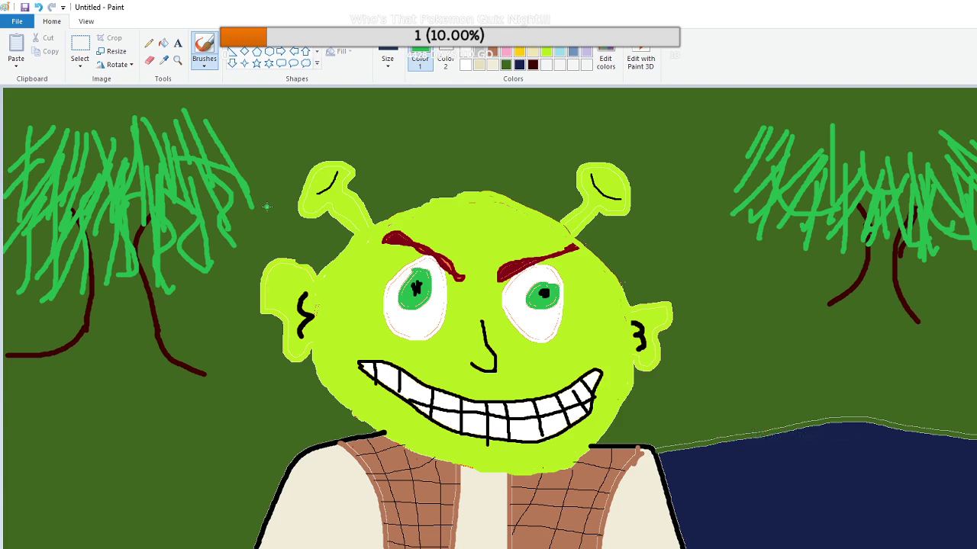
Add longer, taller green foliage strokes to fill out the right tree's canopy
left_click_drag(806, 122, 803, 165)
left_click_drag(872, 136, 870, 212)
left_click_drag(885, 144, 894, 254)
left_click_drag(891, 111, 924, 208)
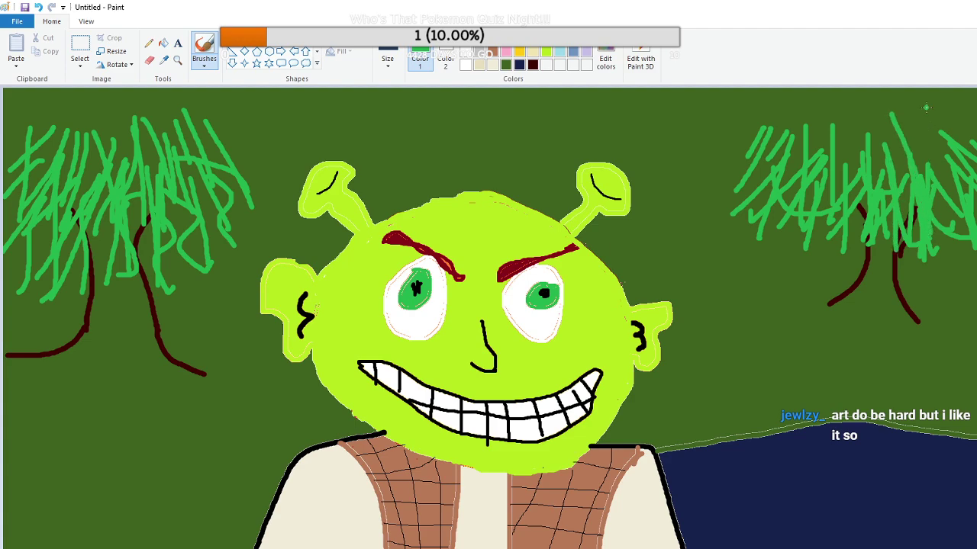
left_click_drag(925, 107, 963, 255)
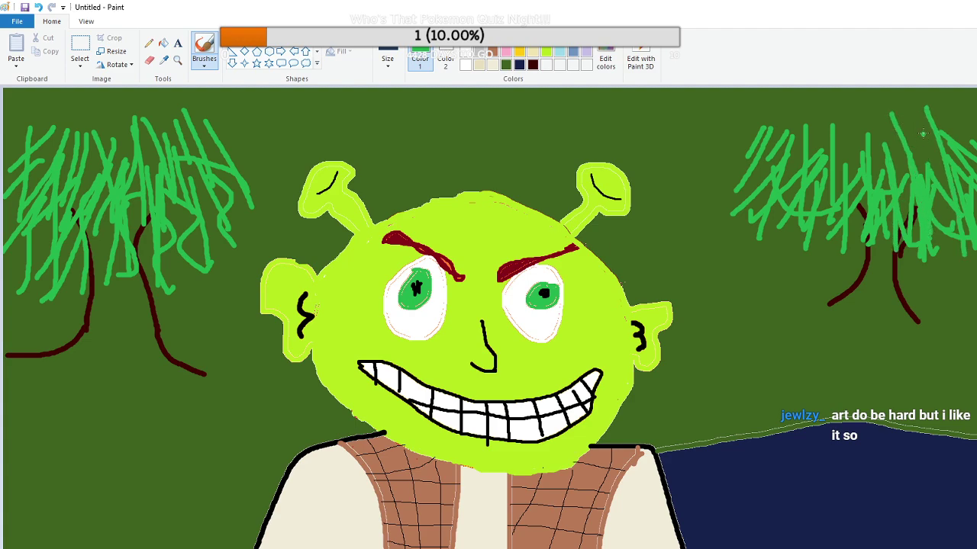
Brush more long medium green foliage strokes into the right tree's canopy to make it fuller
left_click_drag(923, 126, 930, 218)
left_click_drag(859, 120, 839, 269)
left_click_drag(845, 117, 791, 232)
left_click_drag(958, 120, 972, 200)
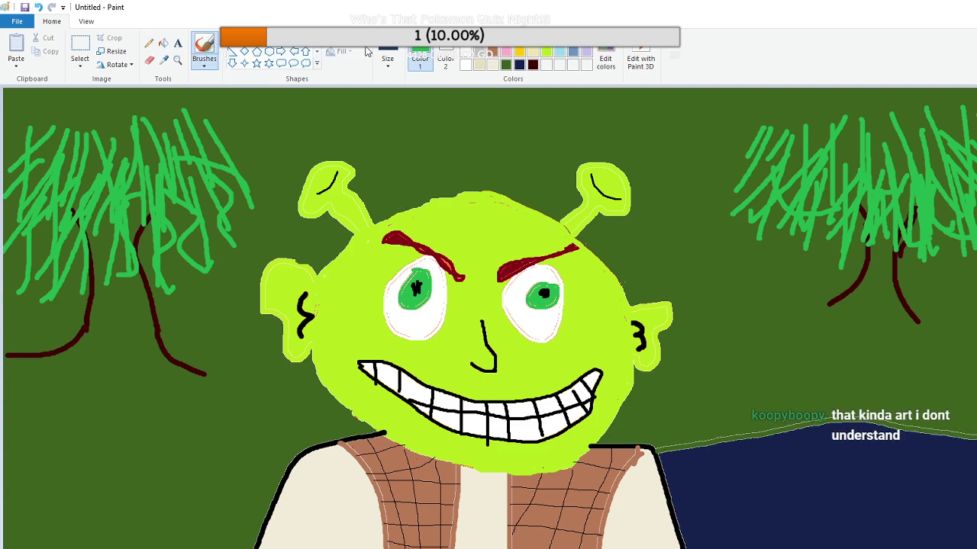
Choose dark brown and draw a line across the base of both tree trunks to close their outlines
left_click(533, 65)
left_click_drag(6, 355, 205, 374)
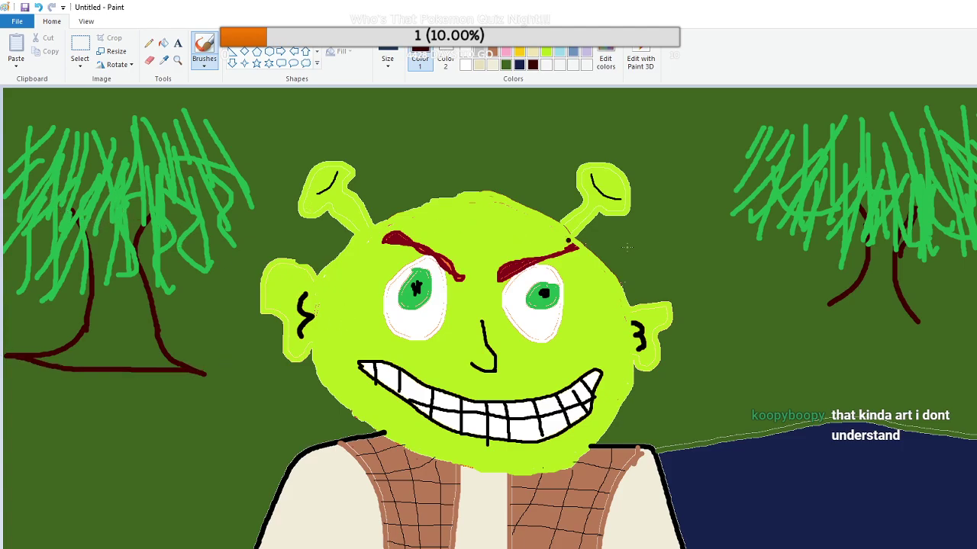
left_click_drag(828, 306, 914, 321)
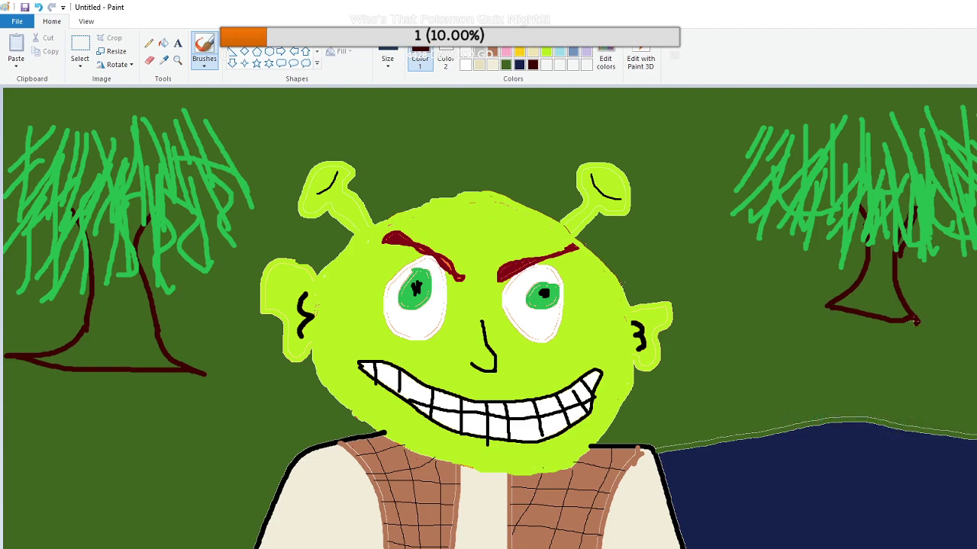
Fill both tree trunks with dark brown, including the upper section of the left trunk
left_click(163, 43)
left_click(140, 332)
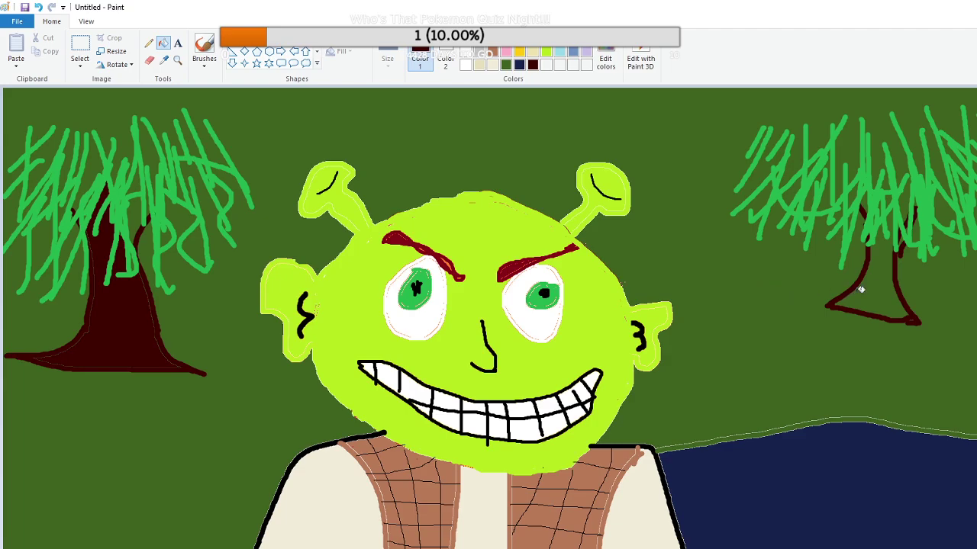
left_click(856, 290)
left_click(142, 217)
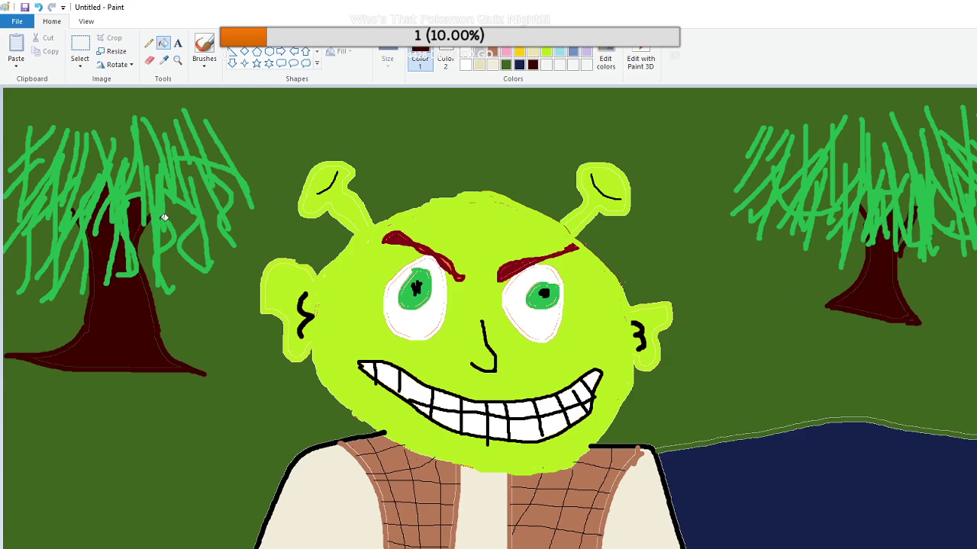
left_click(83, 187)
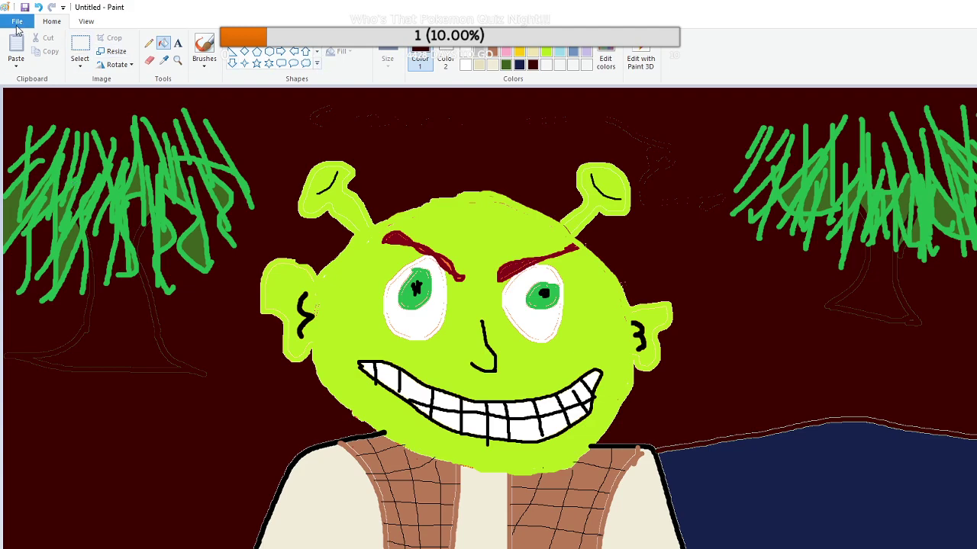
left_click(38, 6)
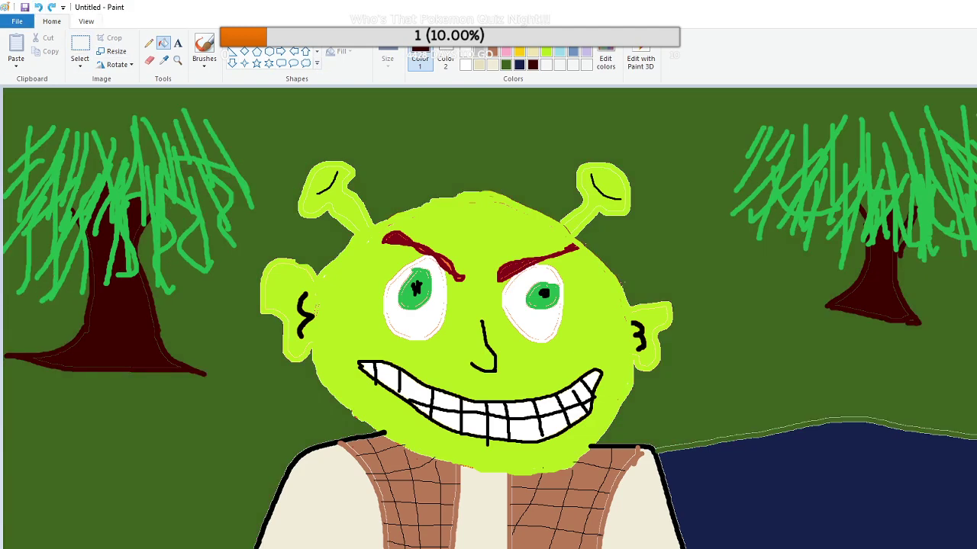
left_click(506, 66)
left_click(204, 47)
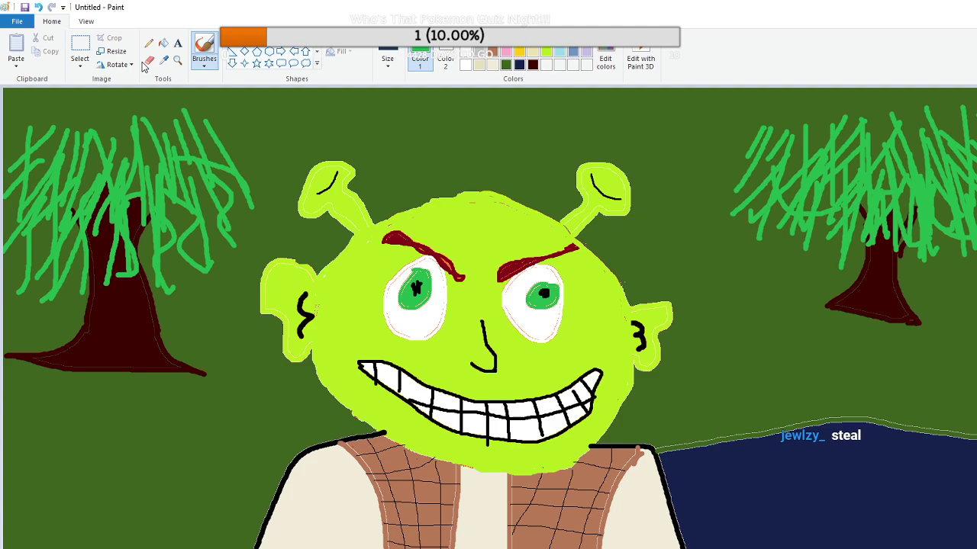
left_click(163, 43)
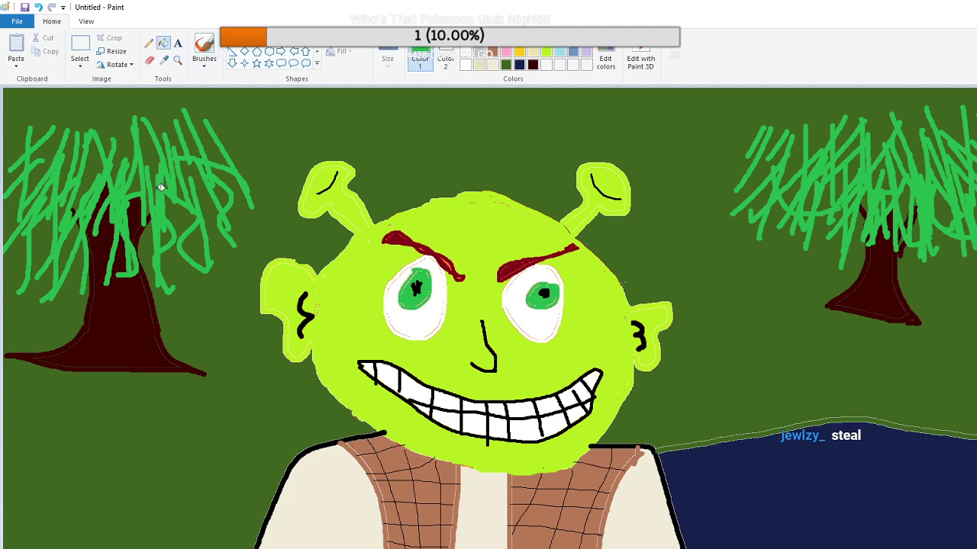
left_click(91, 166)
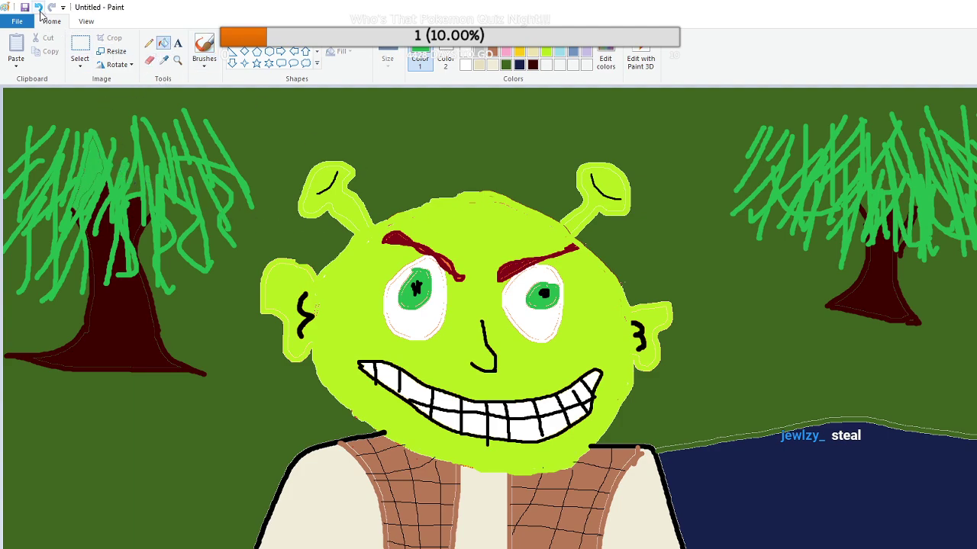
left_click(39, 7)
Fill enclosed gaps in both tree canopies with dark brown, undoing the fill that spills into the background
left_click(532, 64)
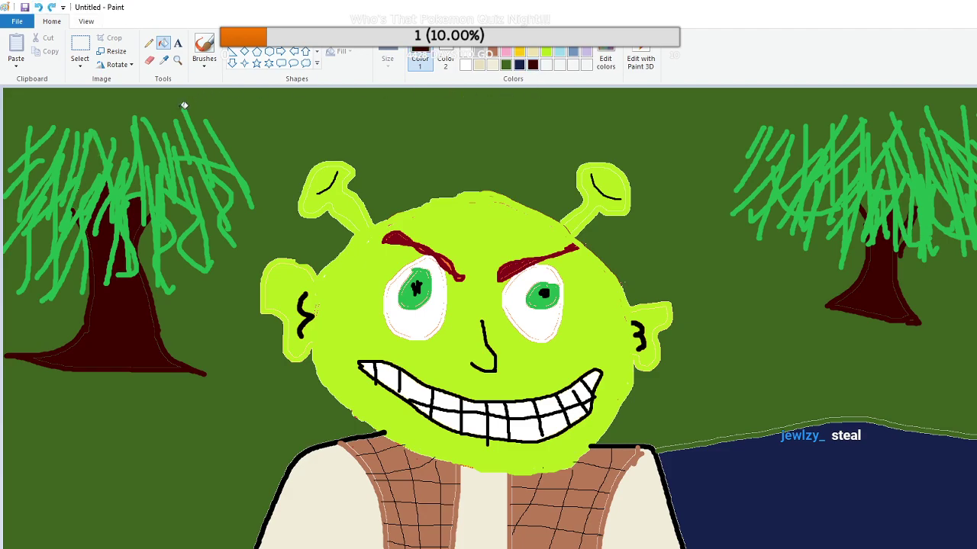
left_click(98, 168)
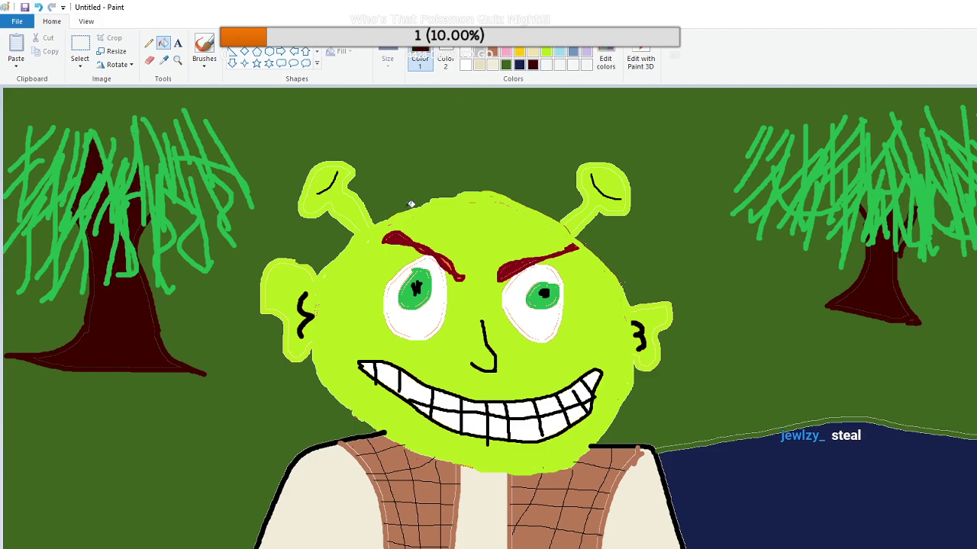
left_click(903, 195)
left_click(854, 173)
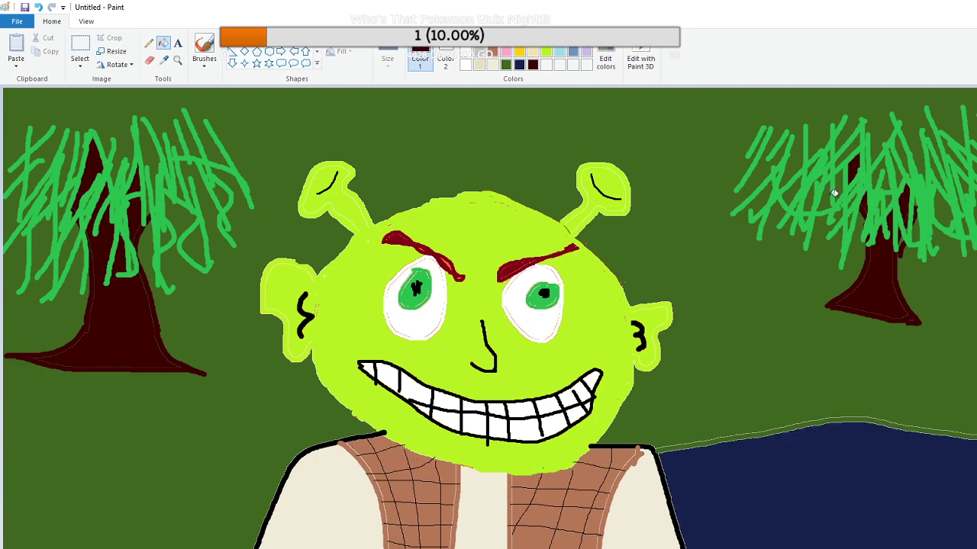
left_click(797, 164)
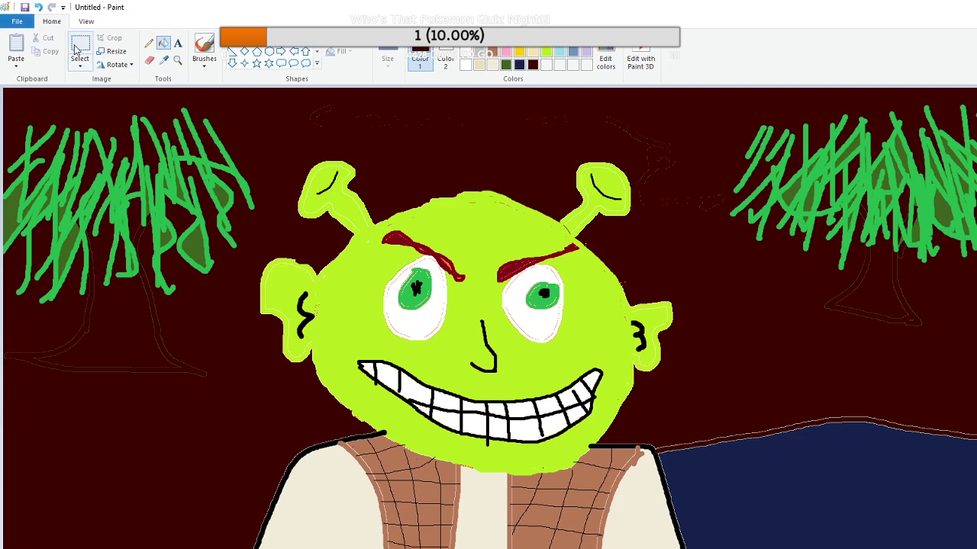
left_click(38, 7)
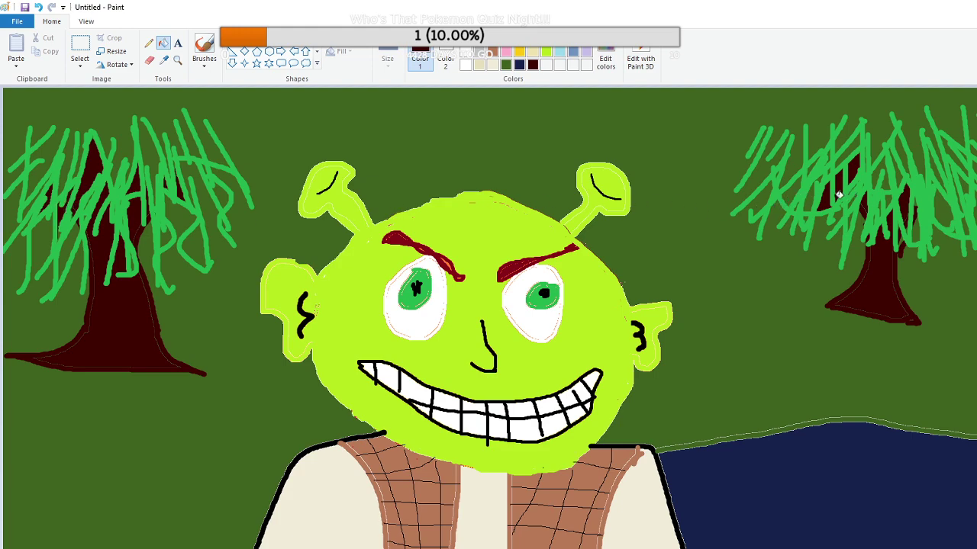
Fill more of the enclosed gaps among the right tree's foliage with dark brown
left_click(810, 197)
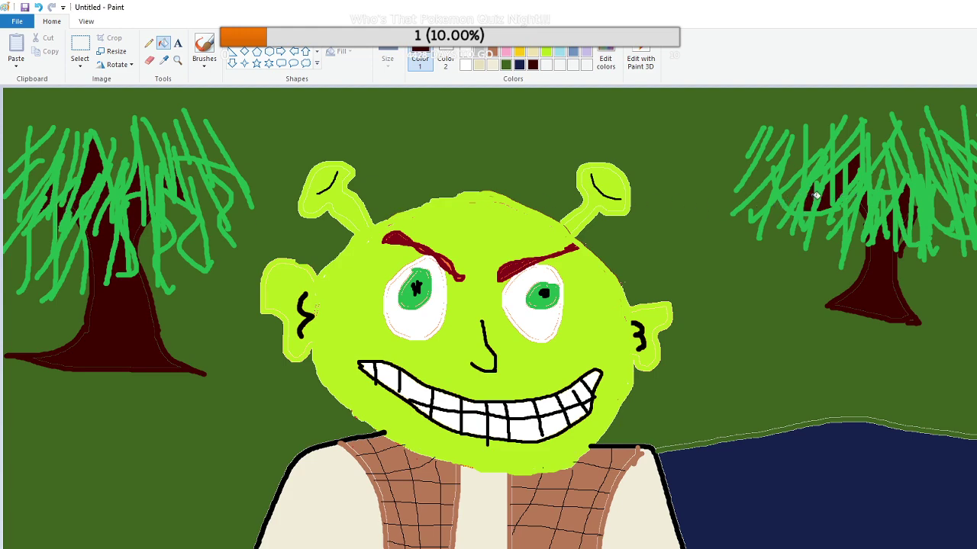
left_click(945, 201)
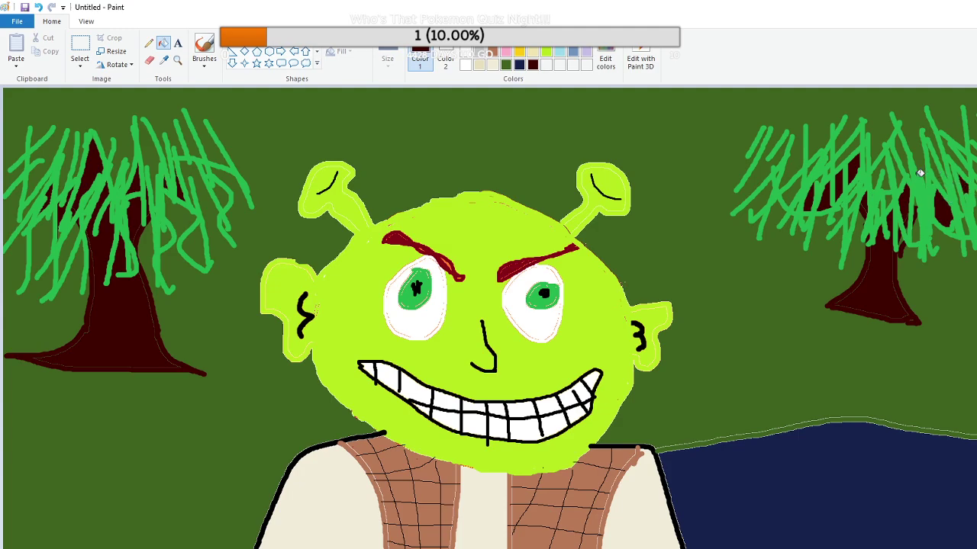
left_click(882, 175)
left_click(892, 197)
left_click(793, 193)
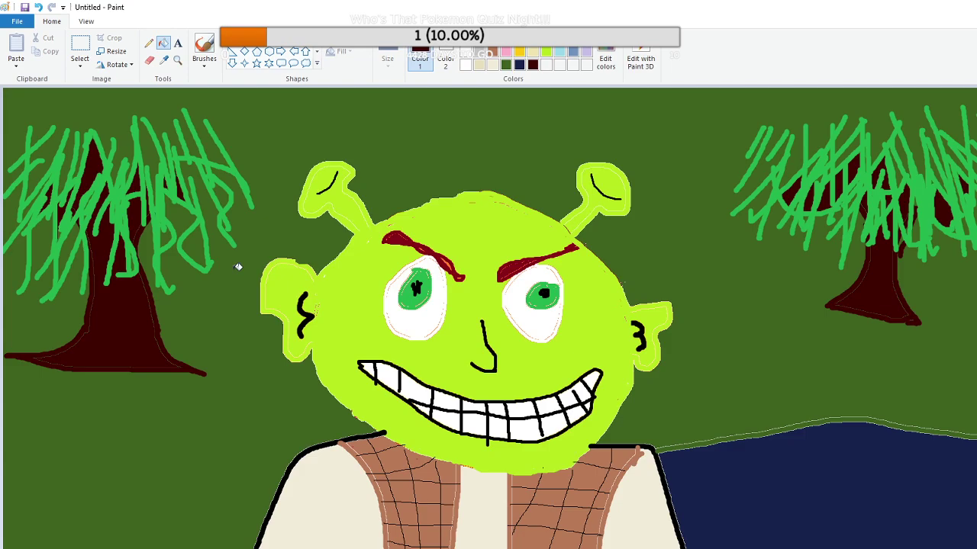
Choose gray and brush a small donkey outline below the left tree, with legs, body, neck and head
left_click(477, 55)
left_click(204, 45)
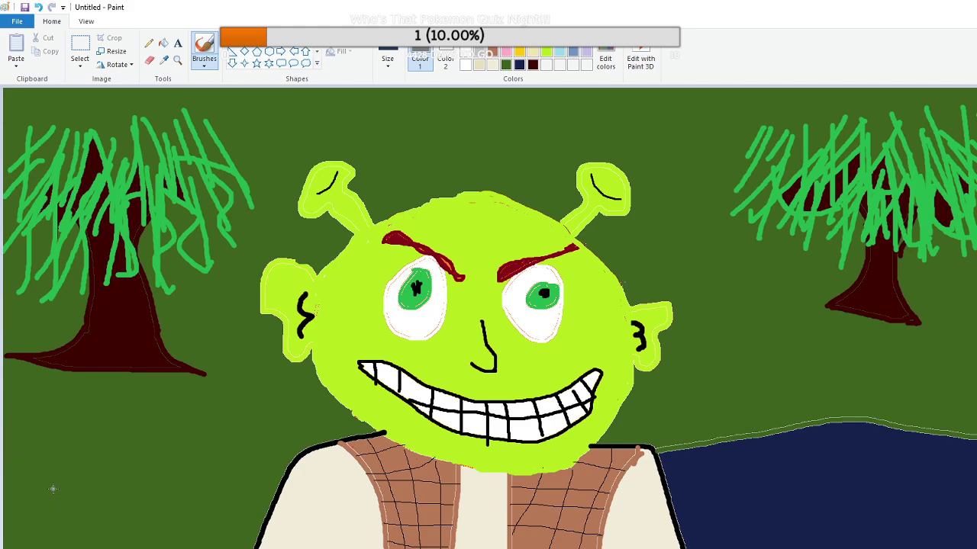
left_click_drag(55, 493, 55, 537)
left_click_drag(66, 495, 56, 536)
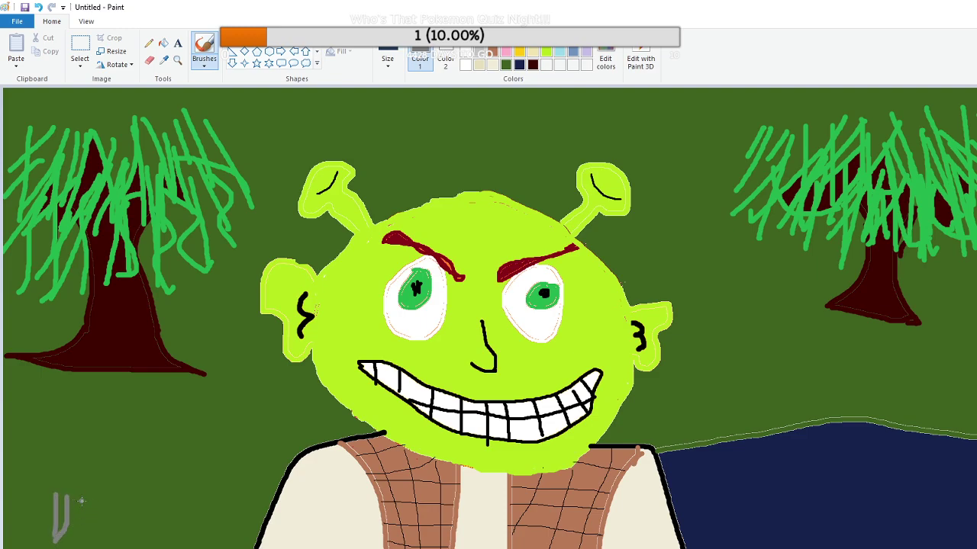
mouse_move(69, 504)
left_mouse_down()
mouse_move(81, 534)
mouse_move(80, 507)
mouse_move(81, 538)
left_mouse_up()
mouse_move(119, 505)
left_mouse_down()
mouse_move(110, 537)
mouse_move(141, 537)
mouse_move(137, 518)
mouse_move(141, 532)
left_mouse_up()
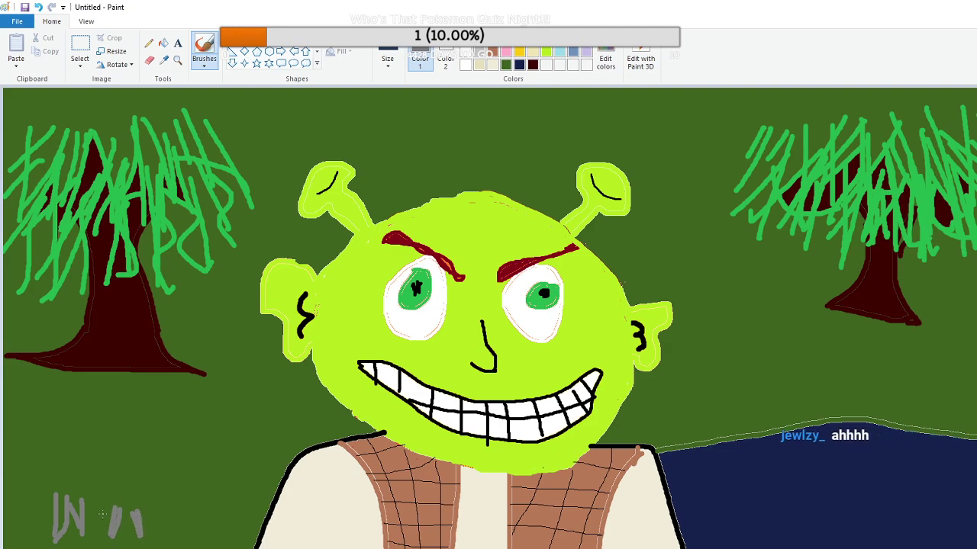
mouse_move(86, 502)
left_mouse_down()
mouse_move(138, 511)
mouse_move(153, 462)
mouse_move(180, 463)
mouse_move(195, 445)
mouse_move(174, 416)
mouse_move(136, 409)
mouse_move(110, 482)
mouse_move(56, 451)
mouse_move(27, 470)
mouse_move(52, 492)
left_mouse_up()
left_click_drag(64, 451, 119, 460)
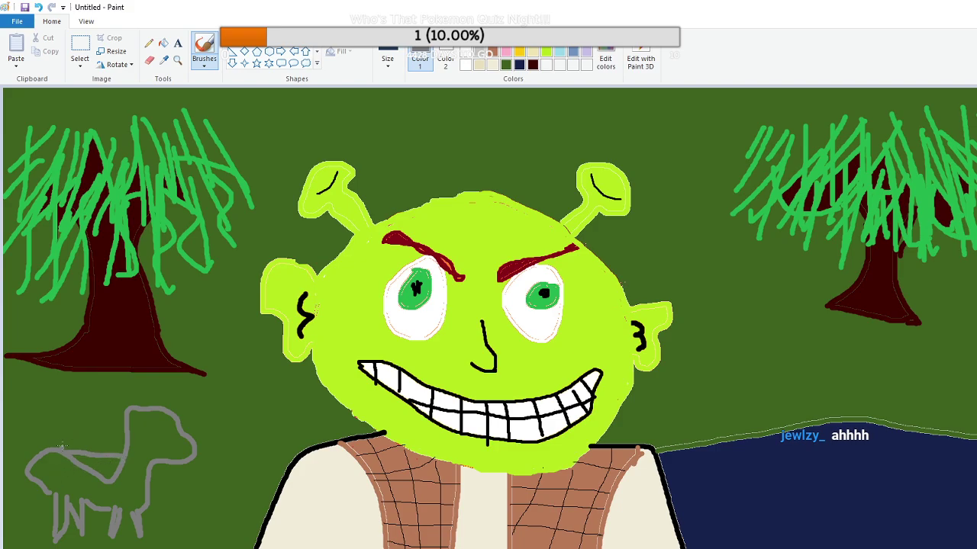
Brush a black mane outline along the donkey's neck and head, and add gray ears
left_click(466, 51)
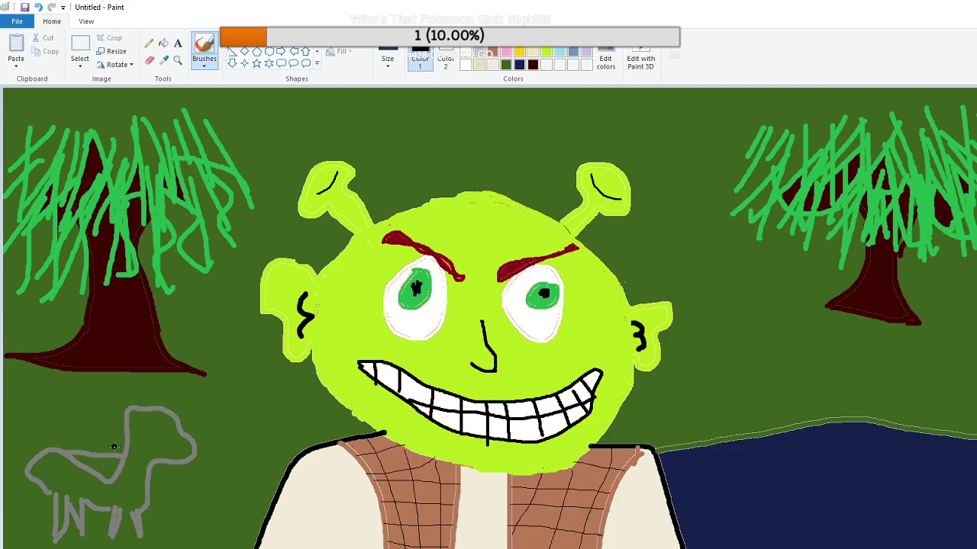
mouse_move(111, 454)
left_mouse_down()
mouse_move(134, 391)
mouse_move(171, 391)
mouse_move(168, 405)
left_mouse_up()
left_click(495, 50)
mouse_move(130, 408)
left_mouse_down()
mouse_move(144, 381)
mouse_move(142, 408)
left_mouse_up()
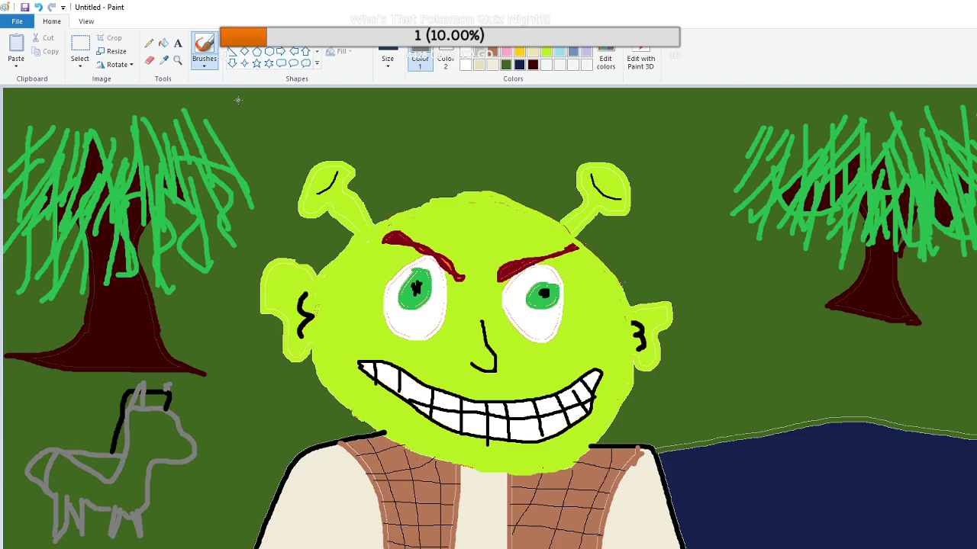
Paint over the loop sticking out at the donkey's rump with the dark green background color
left_click(148, 59)
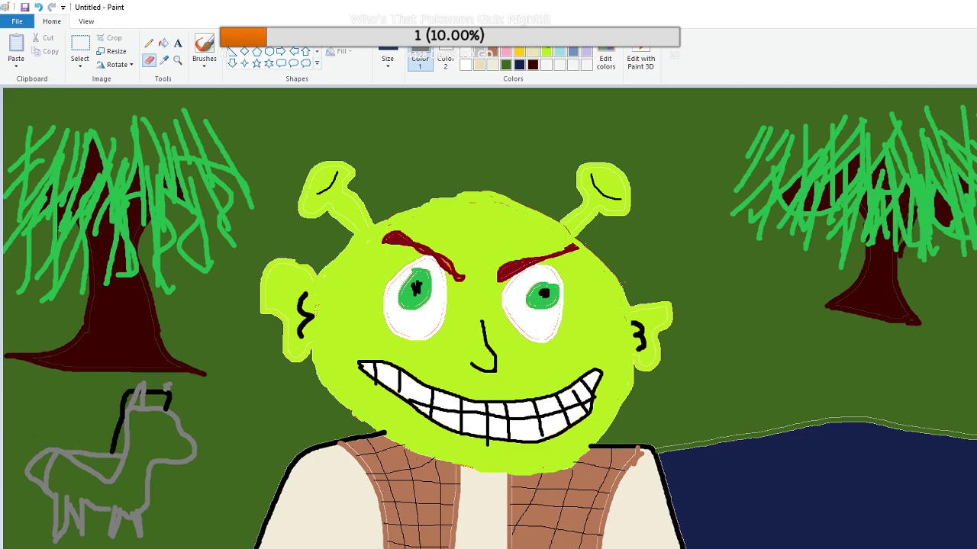
left_click(506, 65)
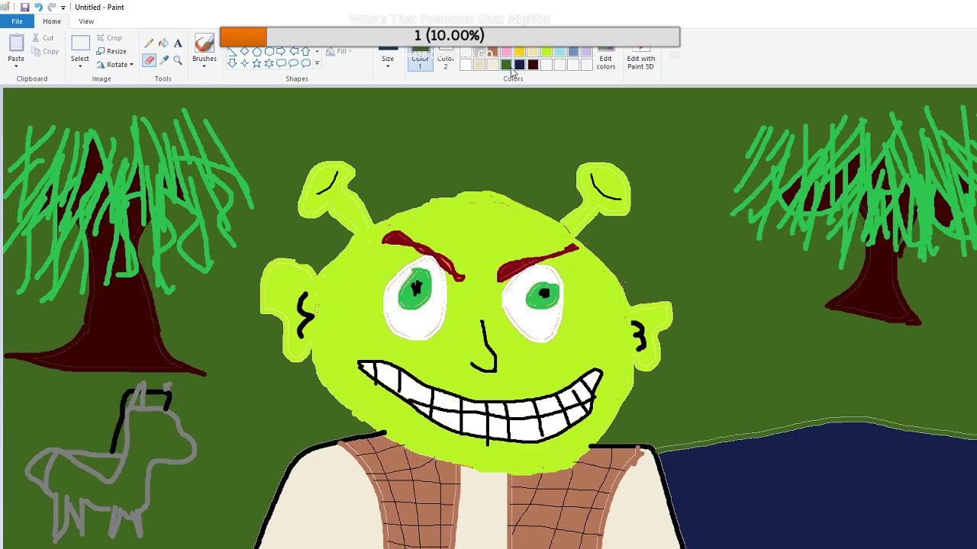
left_click(204, 48)
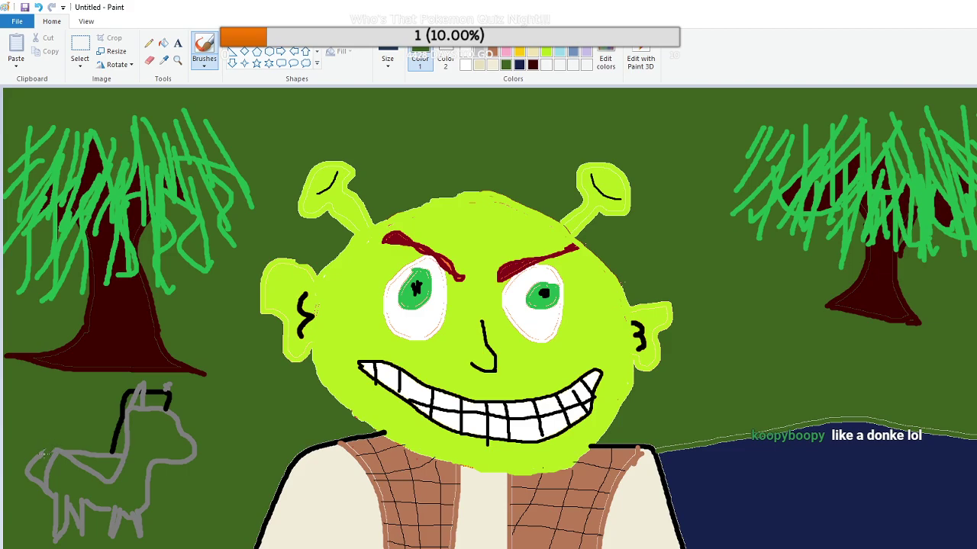
mouse_move(56, 450)
left_mouse_down()
mouse_move(25, 467)
mouse_move(40, 480)
left_mouse_up()
left_click_drag(56, 445, 53, 449)
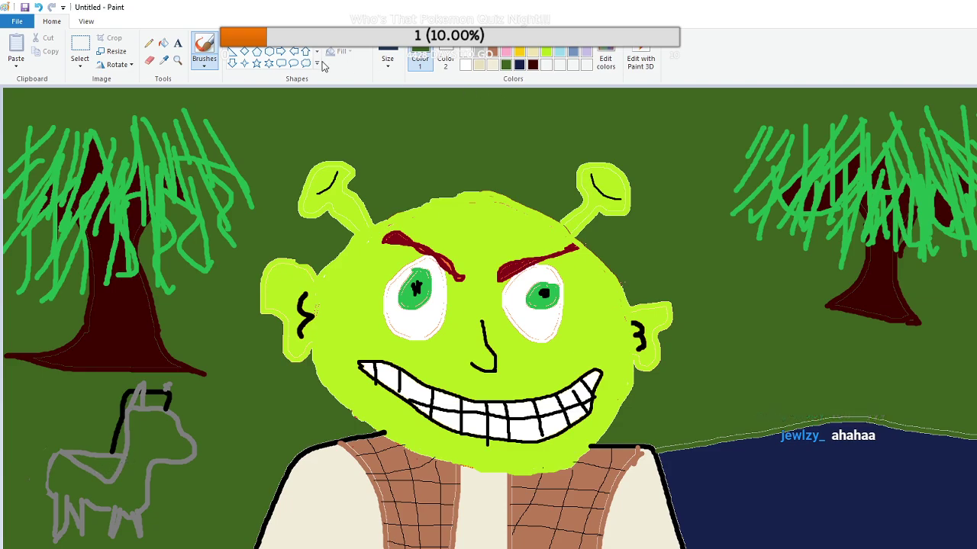
Fill the donkey's head, body and legs with medium gray
left_click(162, 45)
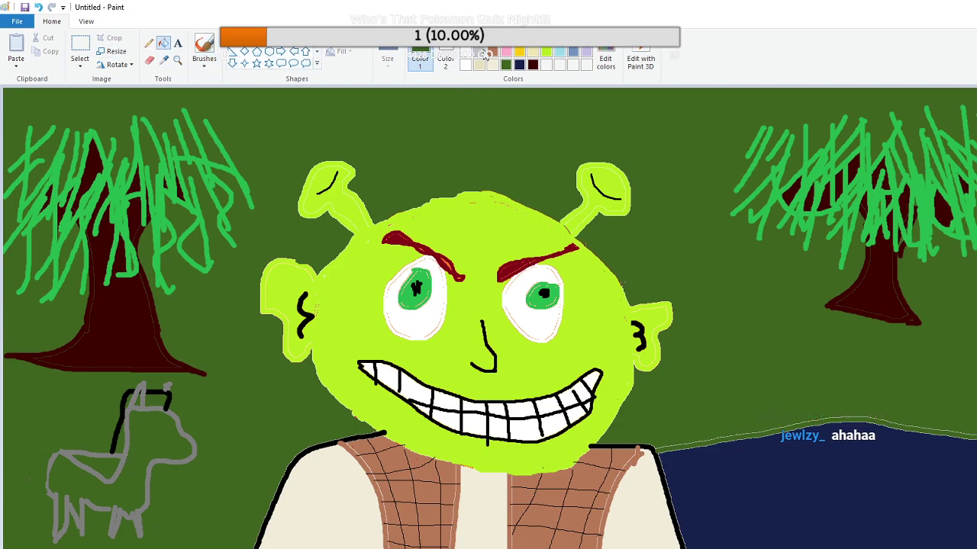
left_click(178, 440)
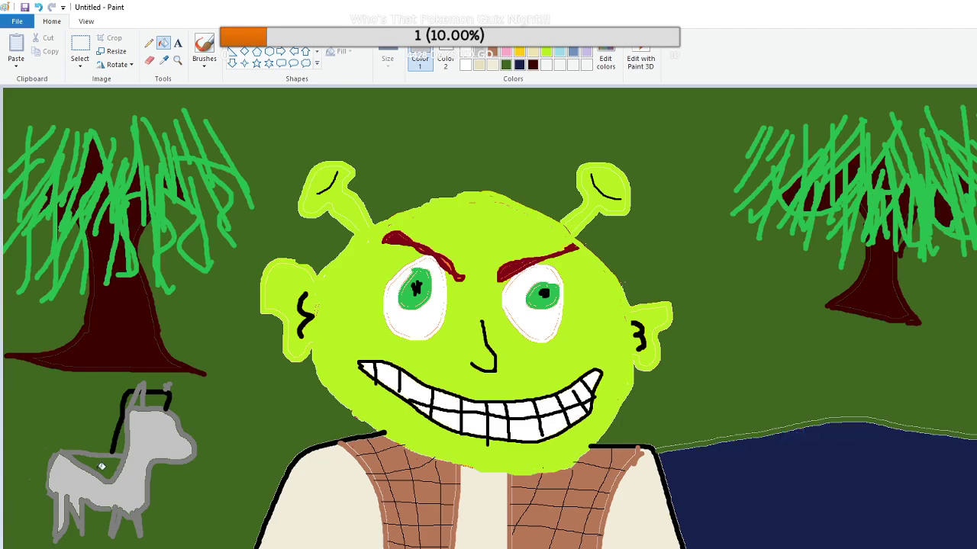
left_click(478, 51)
left_click(160, 441)
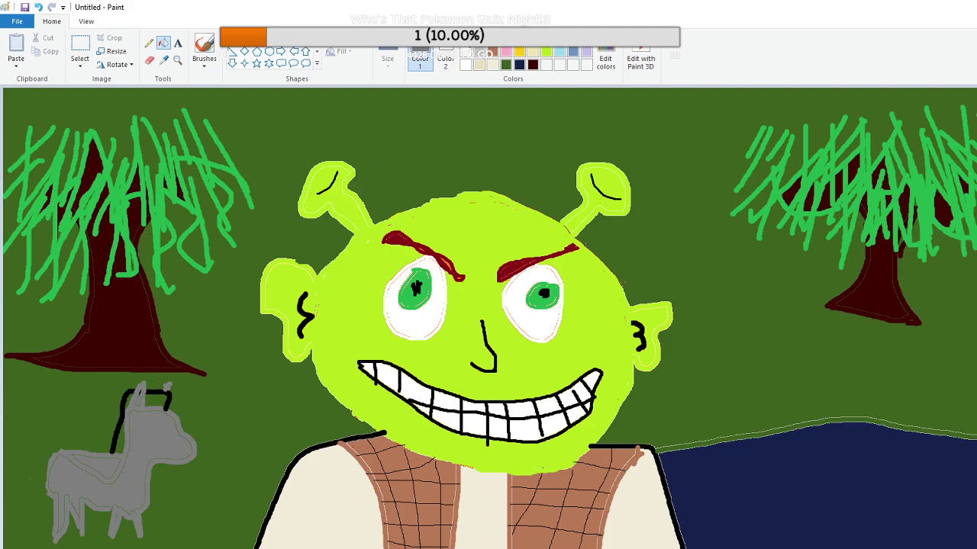
Color the donkey's mane solid black along the neck and between the ears
left_click(159, 397)
left_click_drag(136, 400, 125, 433)
left_click(204, 46)
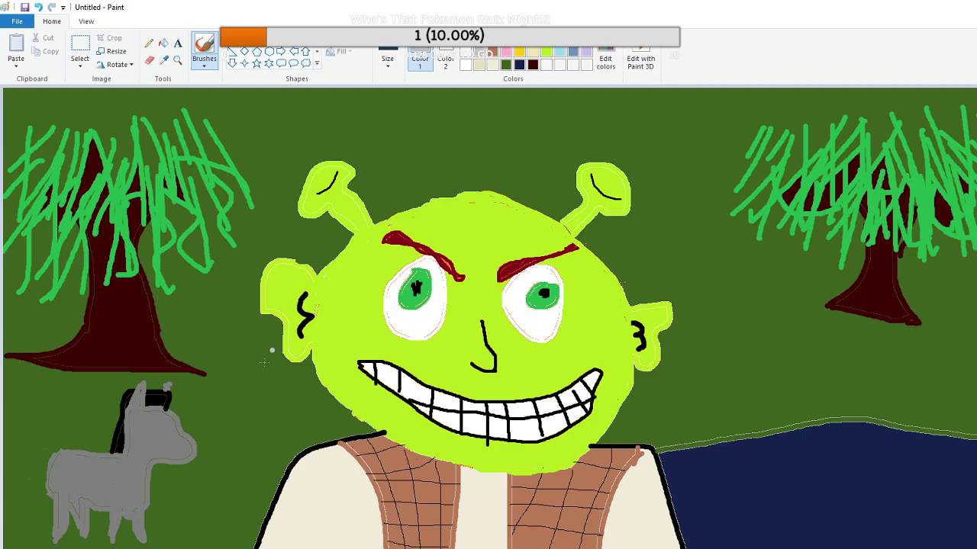
Paint the donkey's muzzle light gray, and try a light gray stroke on its chest, undoing that stroke
mouse_move(180, 437)
left_mouse_down()
mouse_move(179, 456)
mouse_move(181, 433)
mouse_move(196, 452)
mouse_move(175, 466)
mouse_move(188, 459)
mouse_move(188, 438)
mouse_move(195, 453)
mouse_move(183, 463)
left_mouse_up()
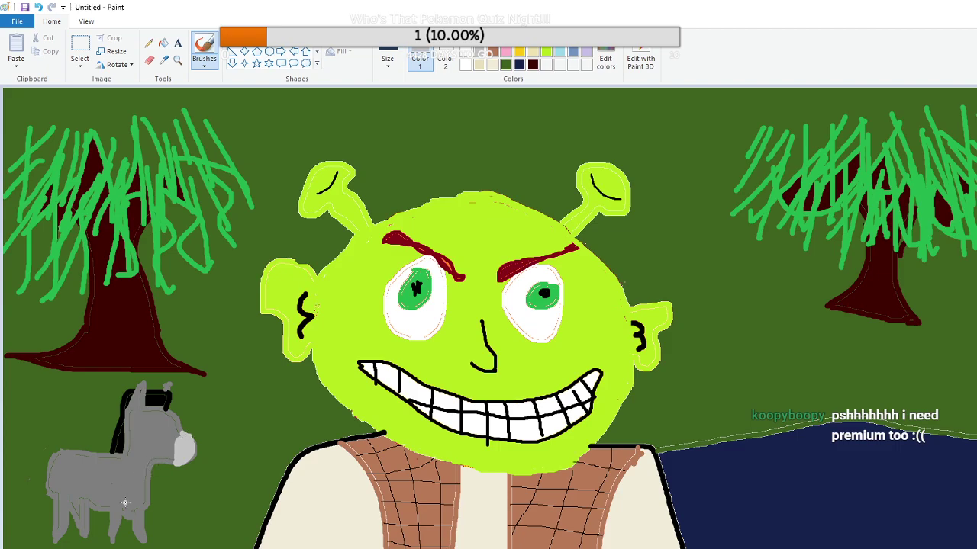
left_click_drag(126, 502, 149, 473)
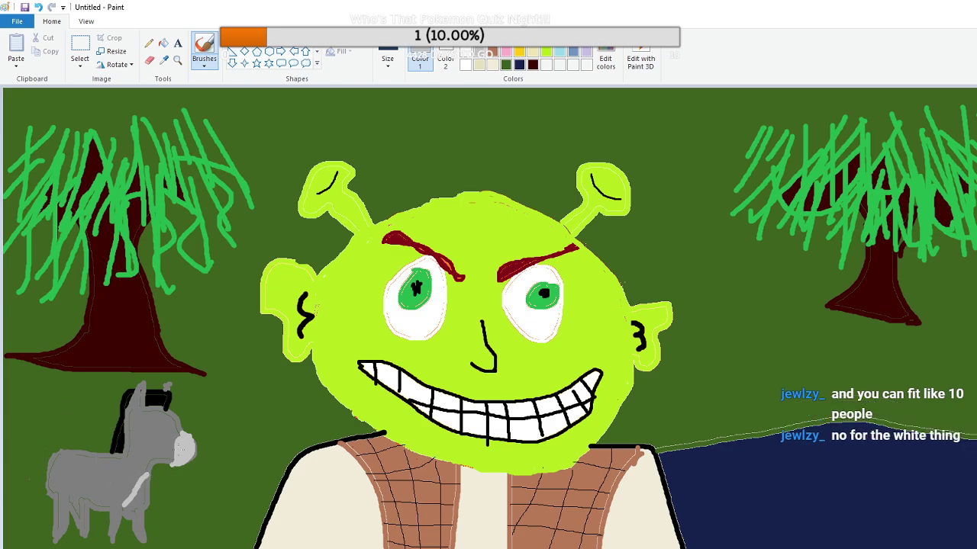
left_click(38, 8)
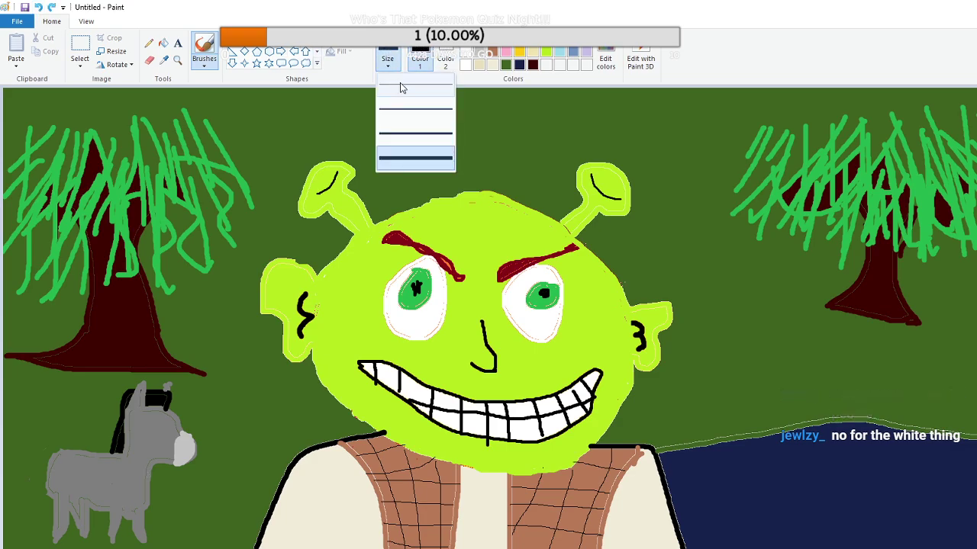
Outline the donkey's near front leg, near hind leg and rump with thin black lines, undoing the first leg stroke
left_click(401, 108)
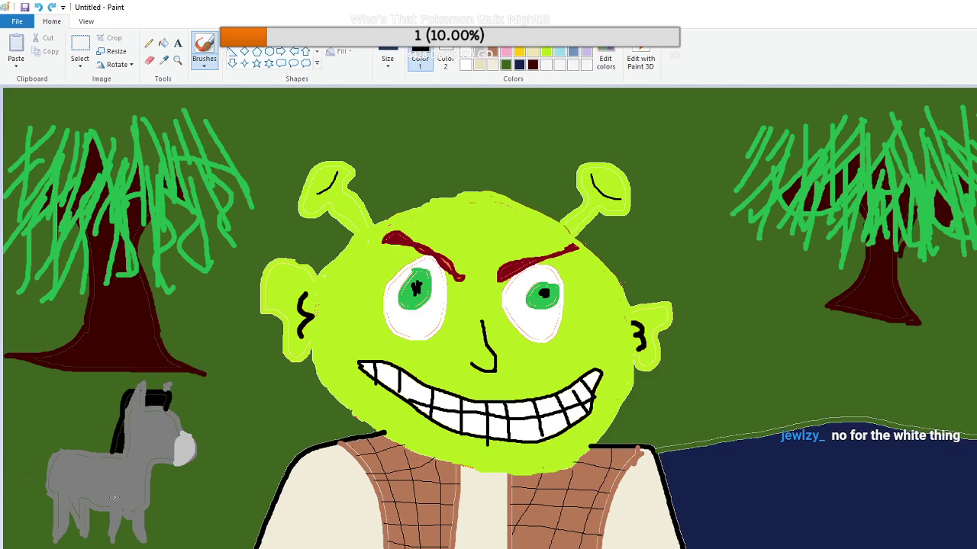
mouse_move(111, 498)
left_mouse_down()
mouse_move(110, 520)
mouse_move(120, 510)
mouse_move(113, 537)
left_mouse_up()
left_click(38, 7)
left_click(38, 6)
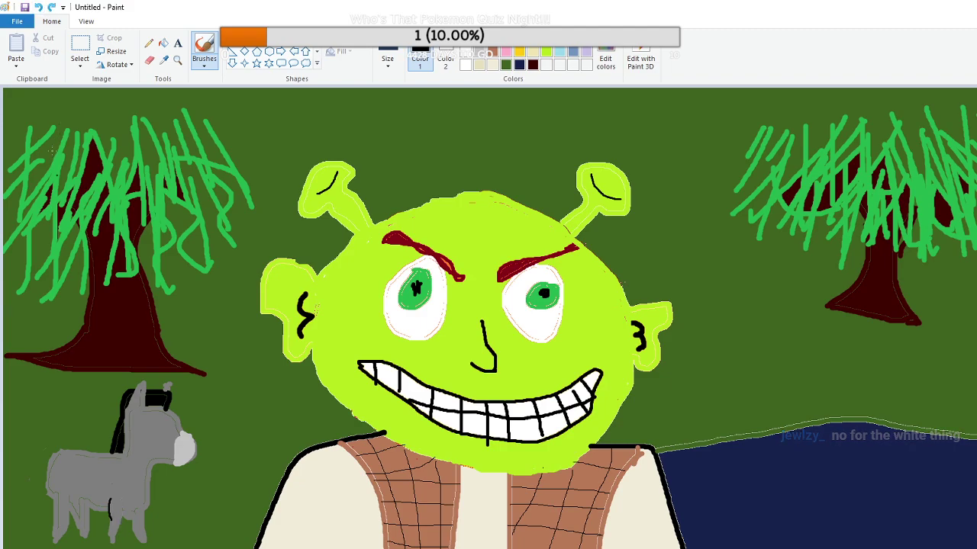
left_click(37, 7)
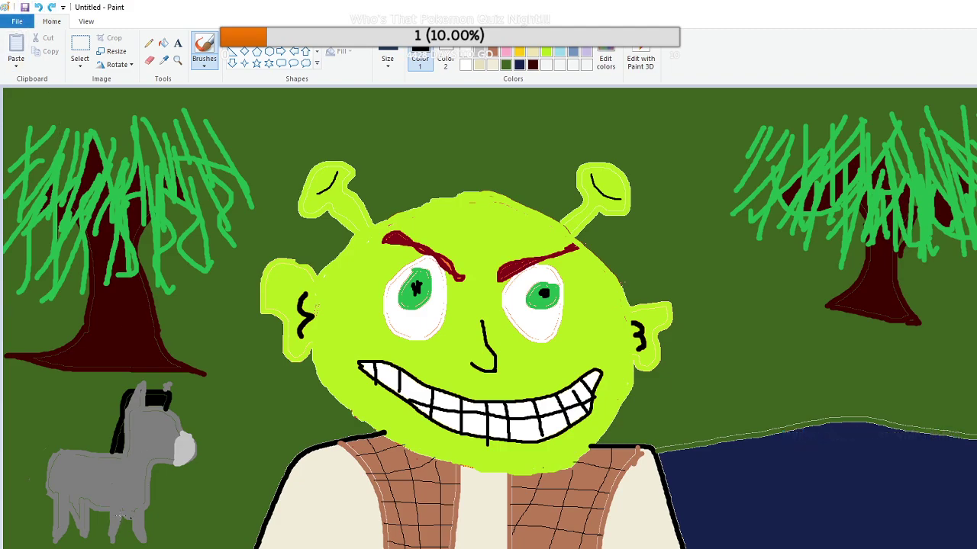
left_click_drag(113, 497, 114, 542)
left_click_drag(126, 497, 114, 542)
mouse_move(66, 493)
left_mouse_down()
mouse_move(68, 534)
mouse_move(55, 539)
mouse_move(52, 505)
mouse_move(53, 542)
left_mouse_up()
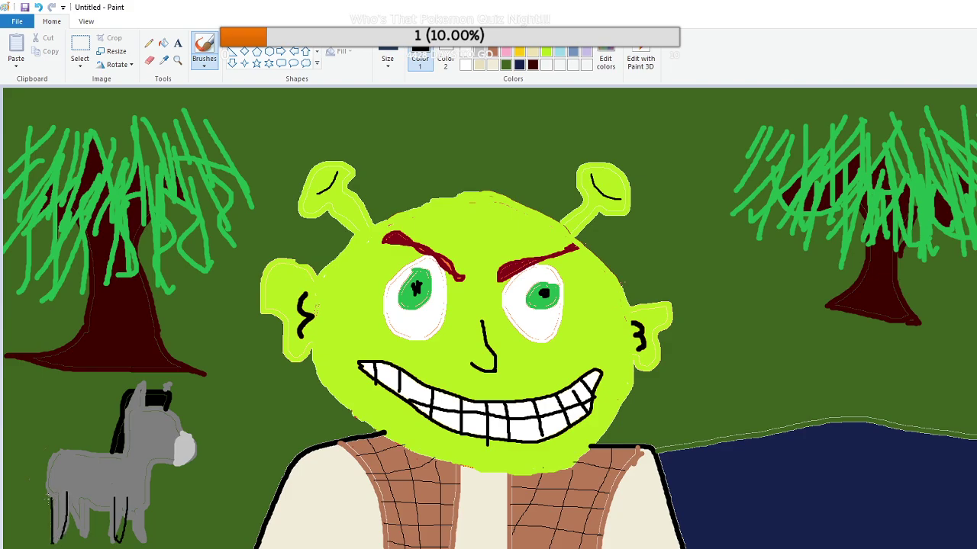
left_click_drag(48, 494, 55, 458)
Draw a thick gray tail curving away from the donkey's rump and tip it with a black tuft
left_click(478, 51)
left_click_drag(57, 456, 32, 457)
left_click(388, 59)
left_click(400, 145)
left_click_drag(53, 455, 21, 472)
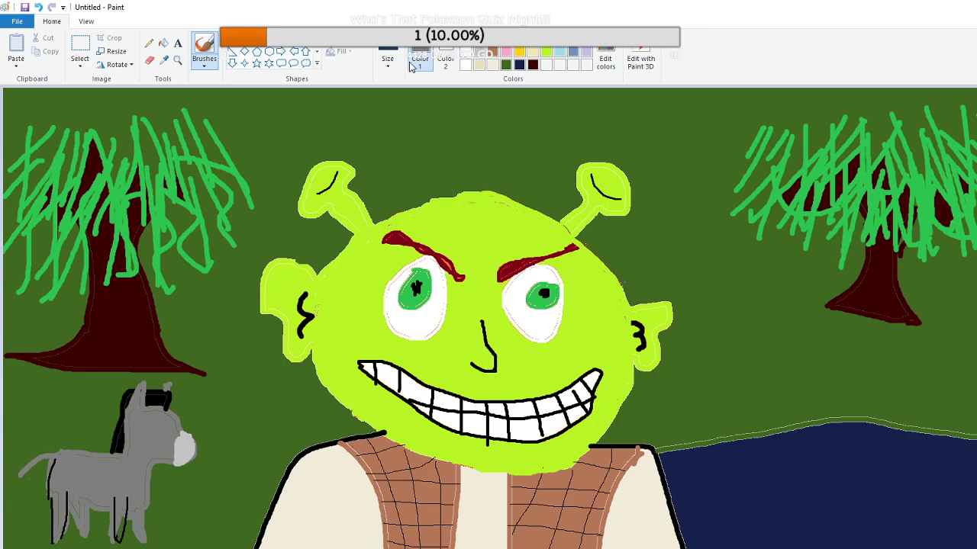
left_click(465, 50)
left_click_drag(17, 473, 16, 481)
Add two black eyes to the donkey's face plus nostrils and a short mouth on its muzzle, undoing the last stray mark
mouse_move(153, 416)
left_mouse_down()
mouse_move(154, 427)
mouse_move(174, 426)
left_mouse_up()
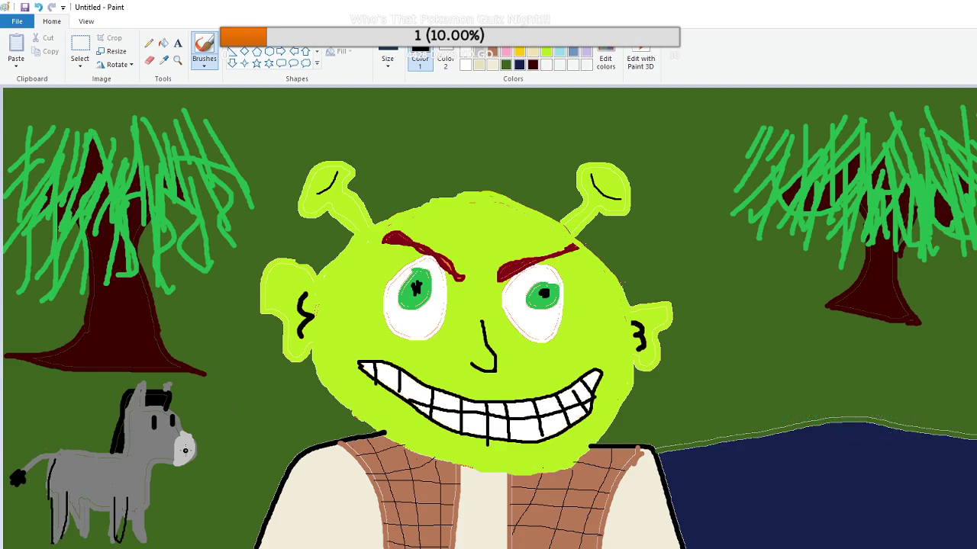
left_click(183, 445)
left_click(189, 444)
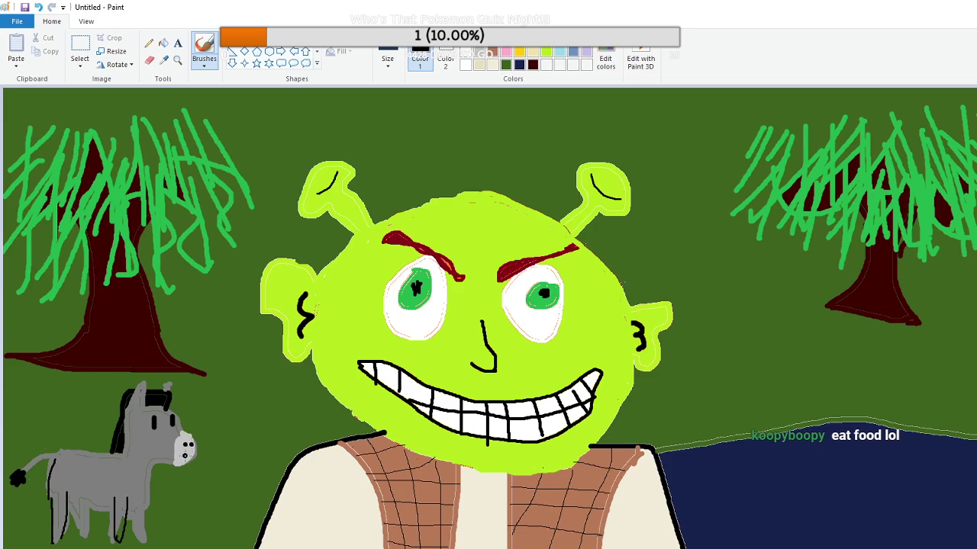
left_click_drag(184, 455, 183, 458)
left_click(38, 7)
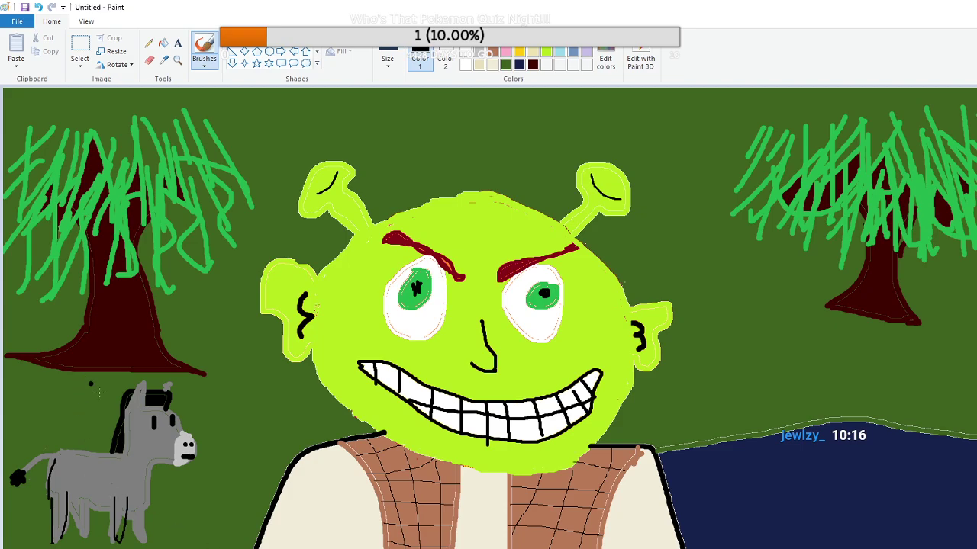
Touch up the donkey's near front leg in gray and outline its far front and far hind legs in thin black
left_click(484, 50)
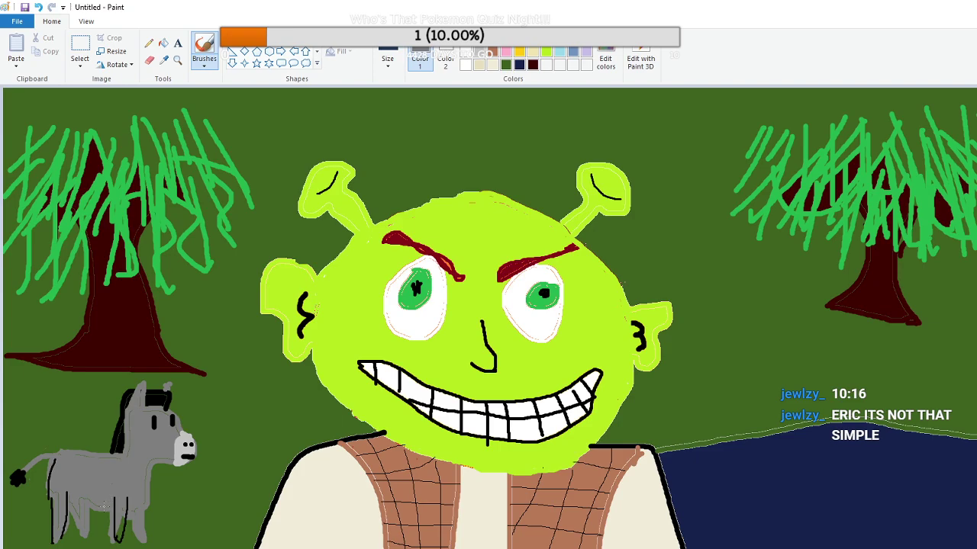
mouse_move(121, 519)
left_mouse_down()
mouse_move(118, 538)
mouse_move(118, 529)
left_mouse_up()
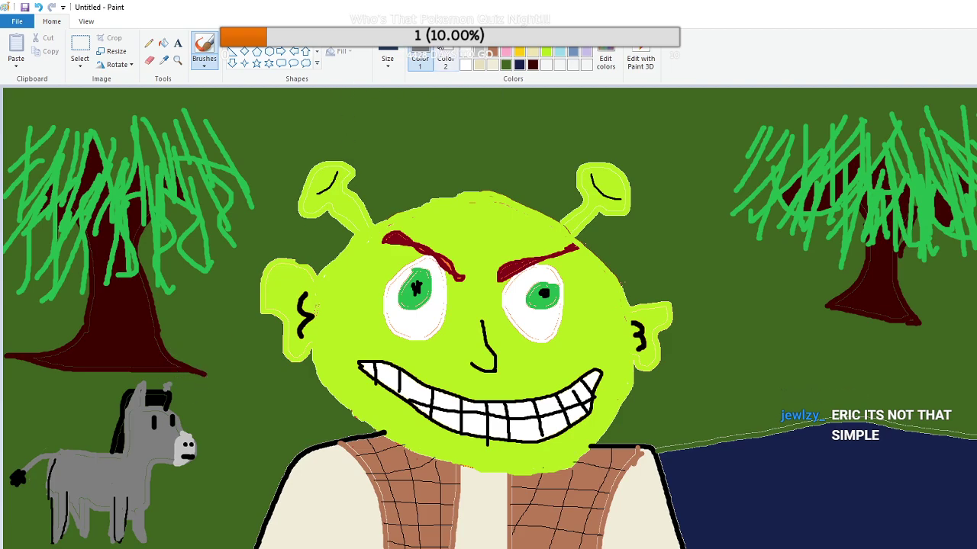
left_click(466, 51)
left_click(387, 59)
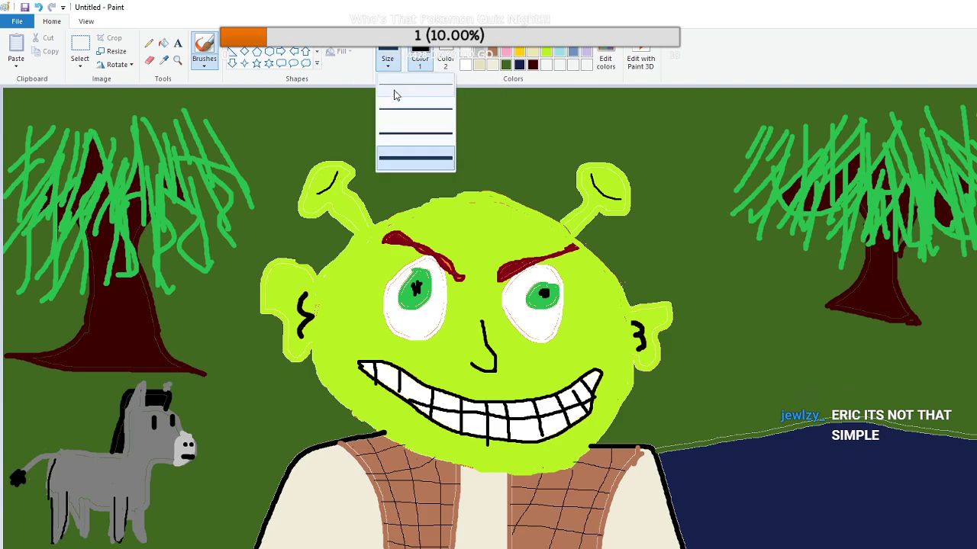
left_click(394, 109)
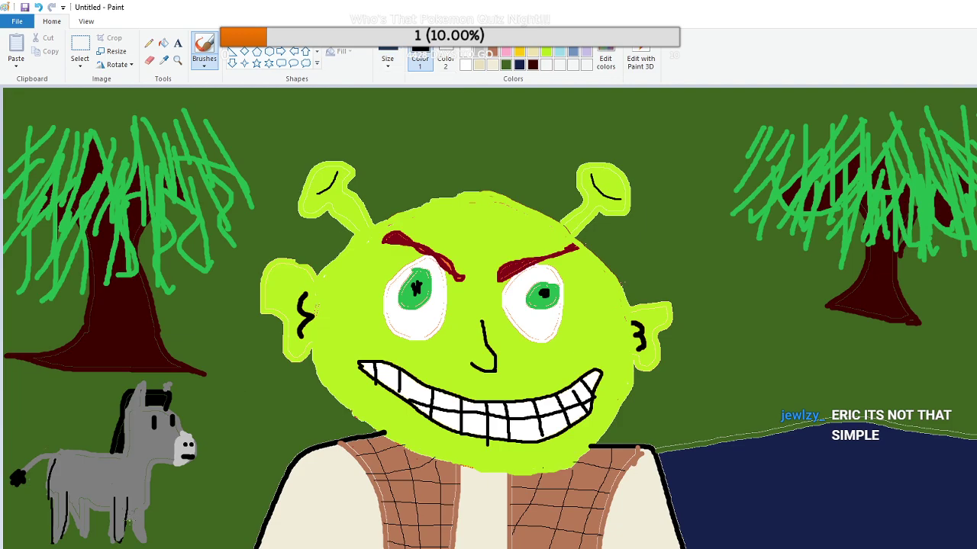
left_click(132, 515)
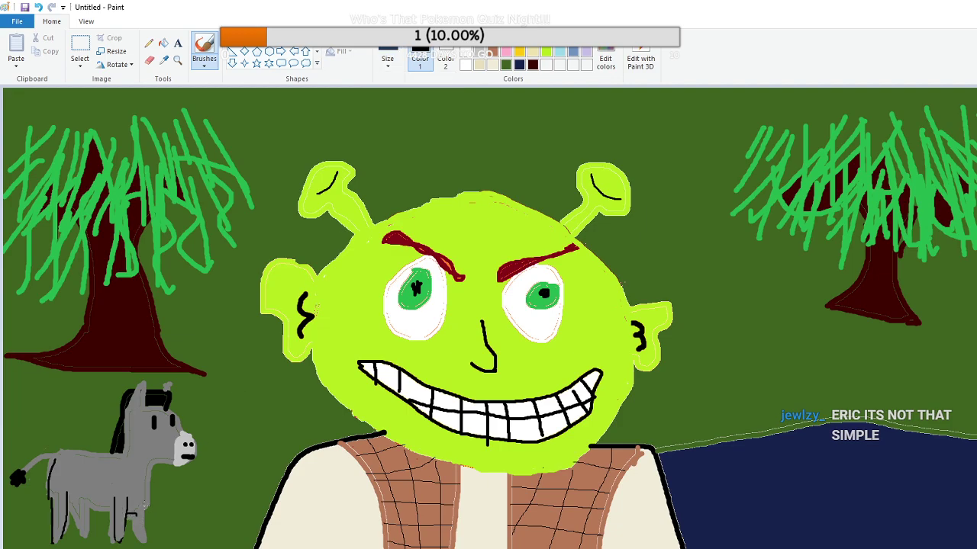
left_click_drag(146, 514, 142, 542)
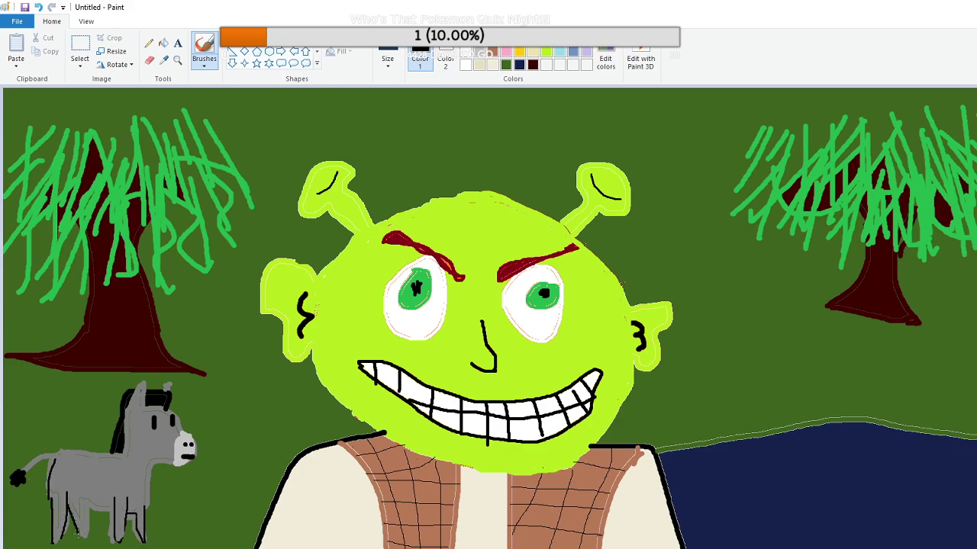
mouse_move(86, 507)
left_mouse_down()
mouse_move(84, 538)
mouse_move(79, 527)
left_mouse_up()
left_click(387, 59)
left_click(395, 148)
mouse_move(127, 500)
left_mouse_down()
mouse_move(114, 540)
mouse_move(114, 495)
left_mouse_up()
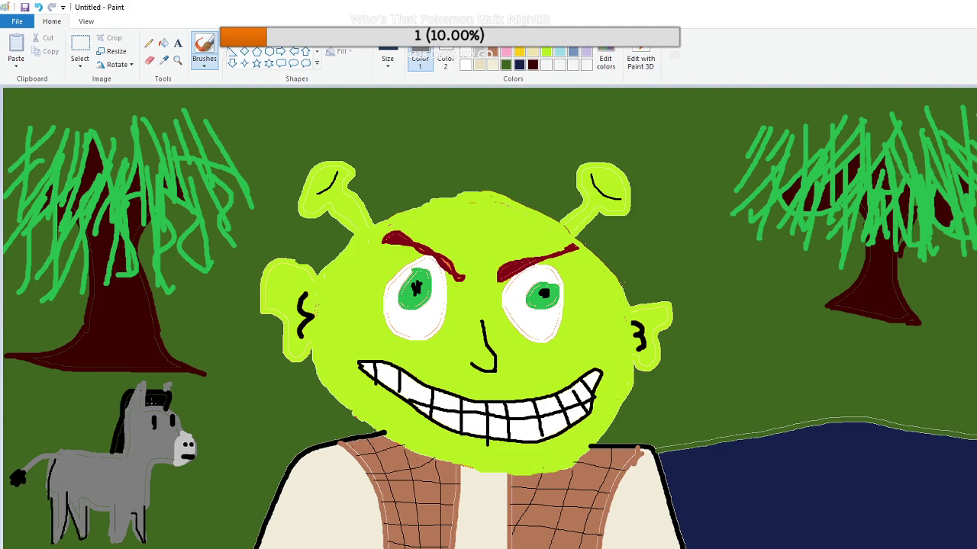
left_click(39, 7)
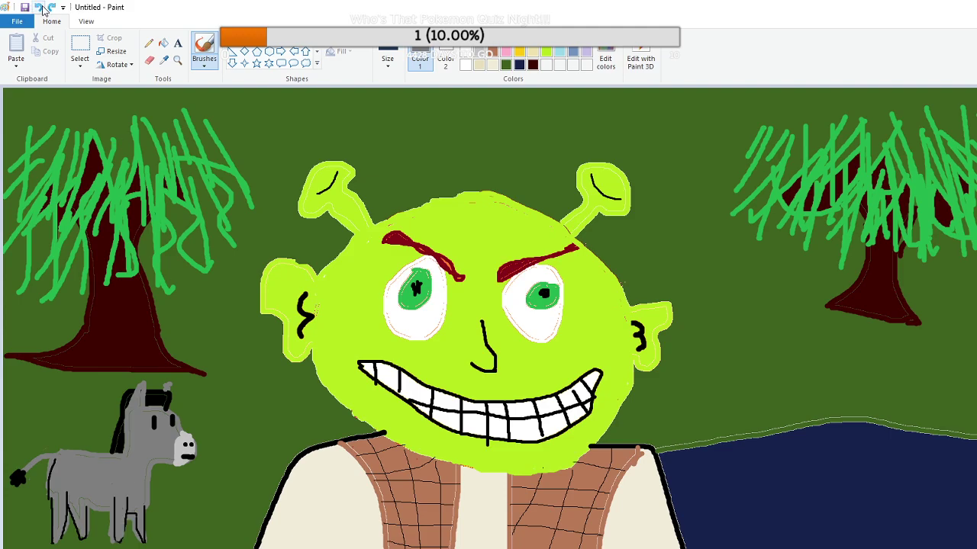
Paint over the donkey's rump and near hind leg outlines in gray, and clean up between the legs in dark green
left_click(505, 64)
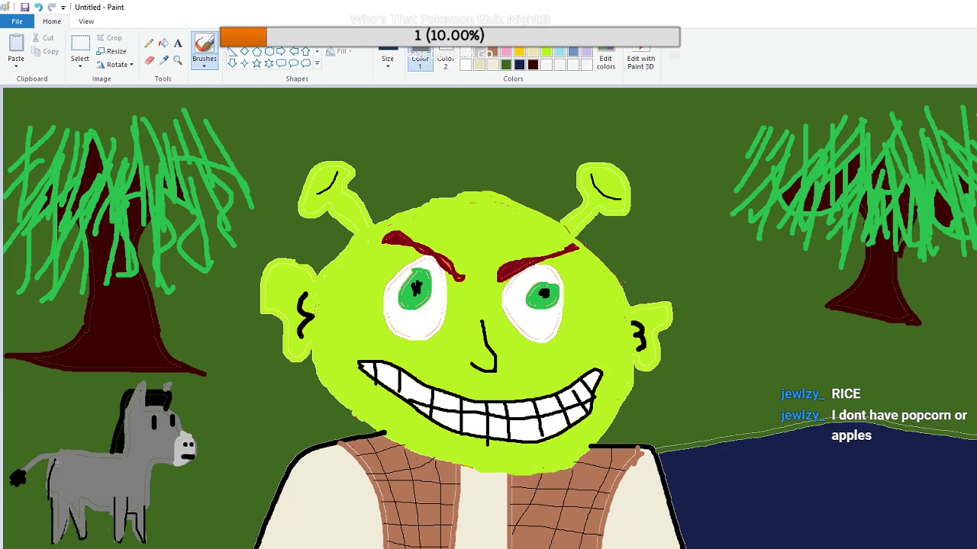
mouse_move(42, 494)
left_mouse_down()
mouse_move(52, 544)
mouse_move(63, 519)
mouse_move(62, 536)
left_mouse_up()
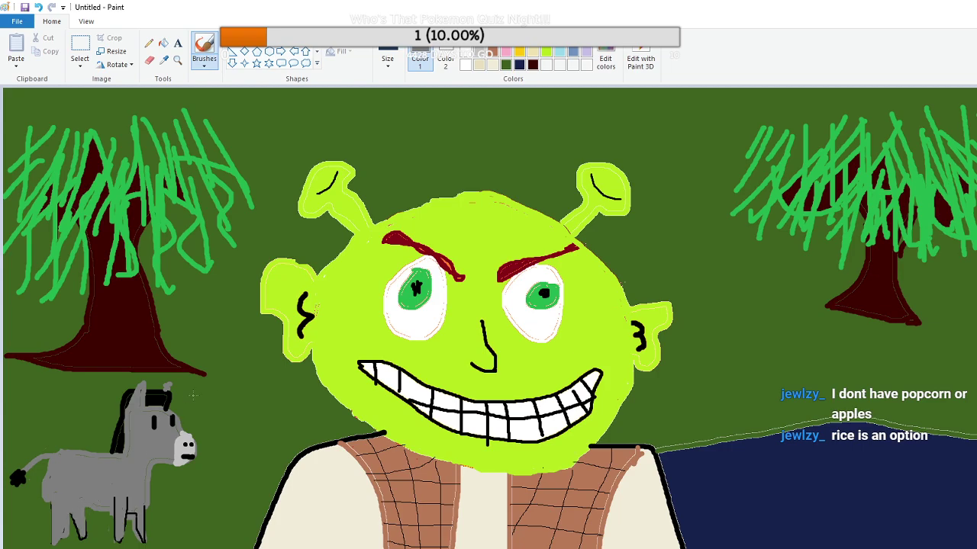
left_click(504, 65)
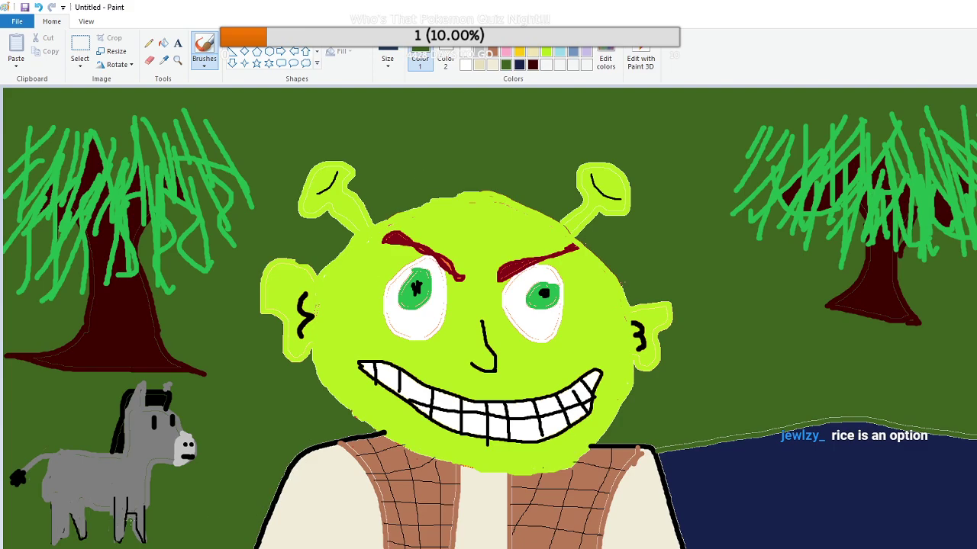
left_click_drag(132, 517, 133, 534)
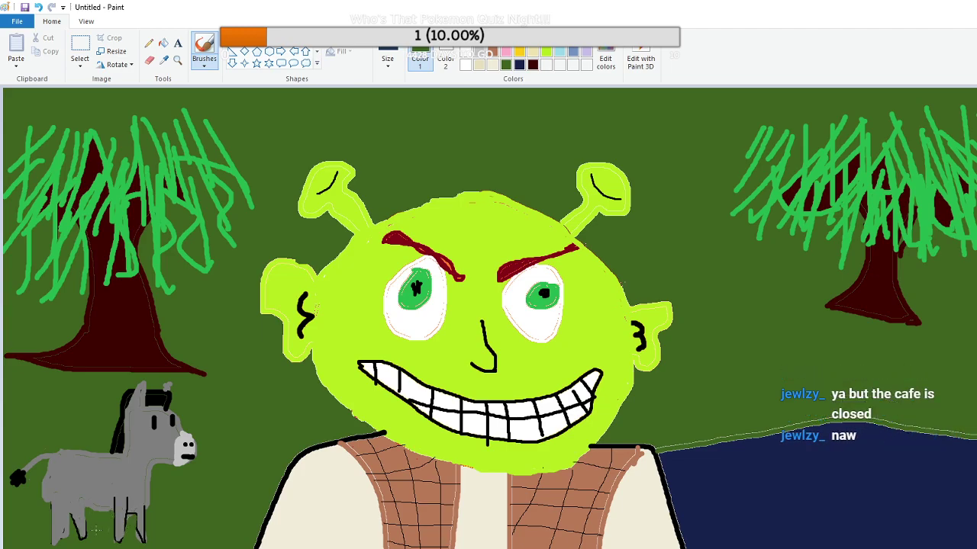
mouse_move(82, 531)
left_mouse_down()
mouse_move(69, 519)
mouse_move(64, 540)
left_mouse_up()
Rework the black outline of the donkey's far hind leg with a thinner brush
left_click(389, 64)
left_click(392, 113)
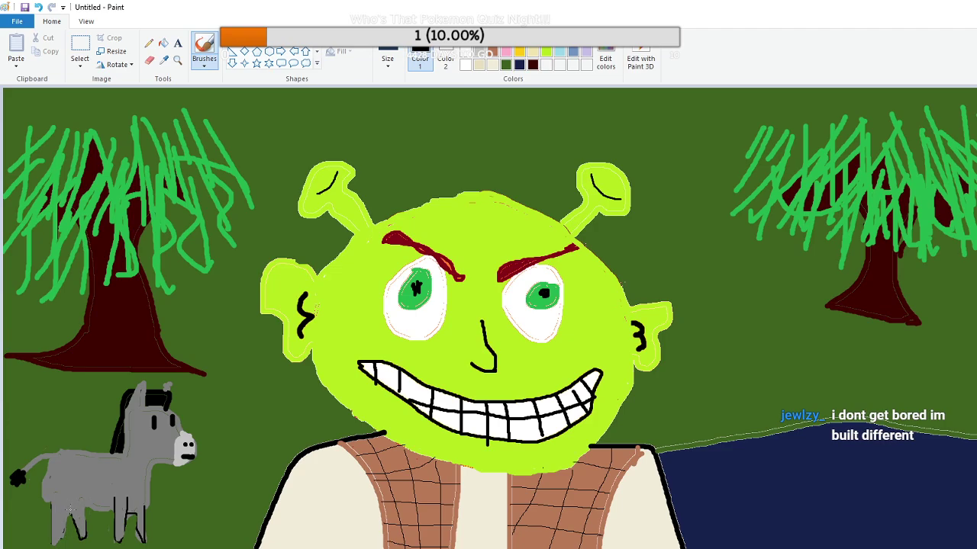
left_click_drag(85, 503, 84, 539)
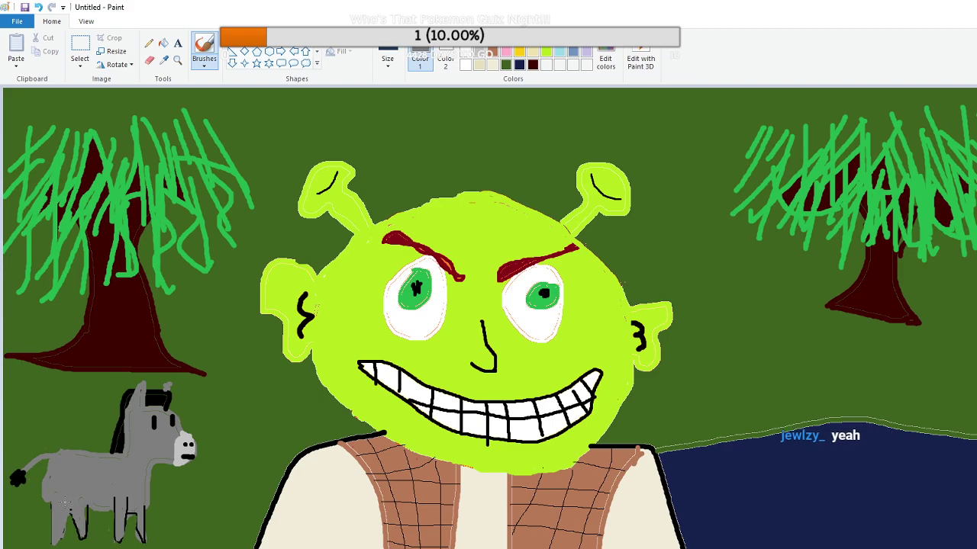
left_click_drag(68, 506, 77, 532)
Cover the black outlines of the donkey's far hind and far front legs with thick gray strokes
left_click(388, 58)
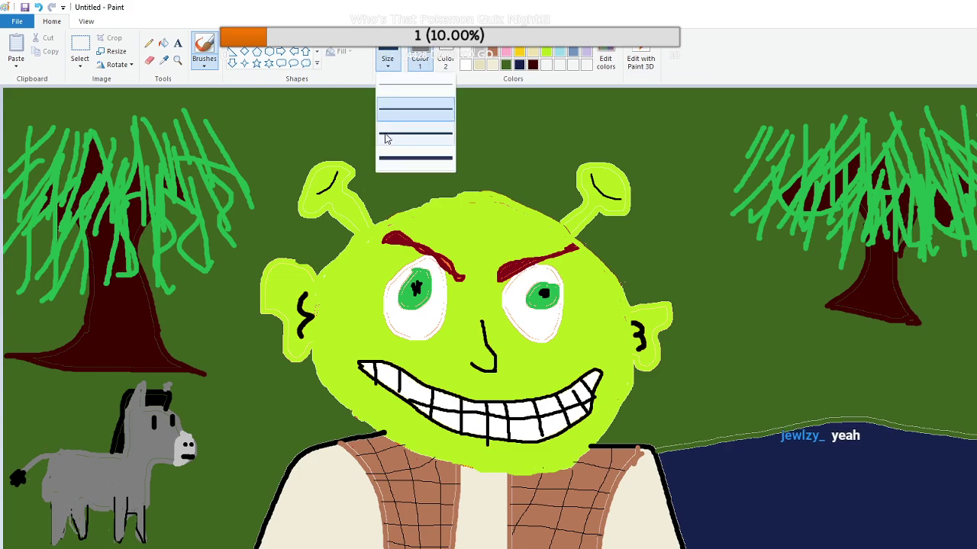
left_click(415, 158)
mouse_move(71, 513)
left_mouse_down()
mouse_move(84, 546)
mouse_move(86, 502)
mouse_move(84, 546)
left_mouse_up()
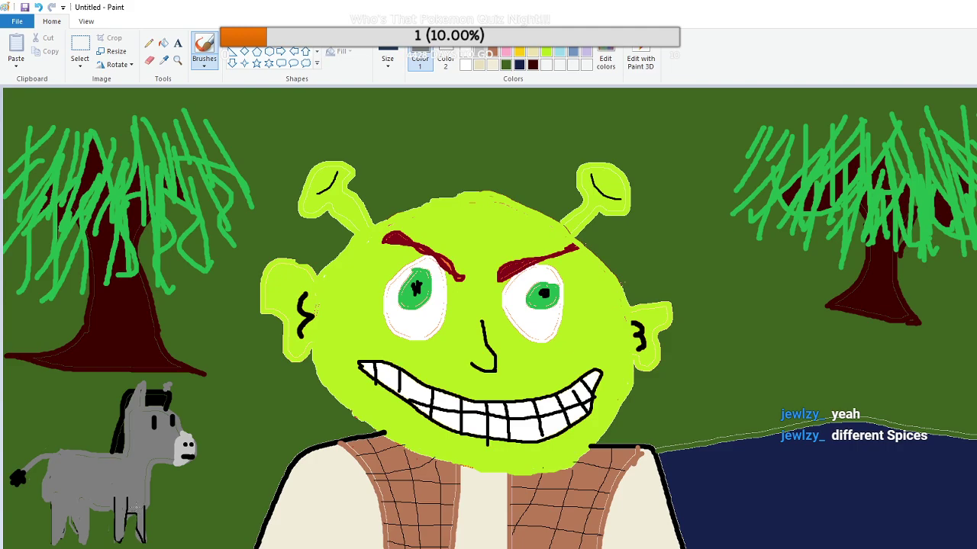
left_click_drag(126, 497, 139, 519)
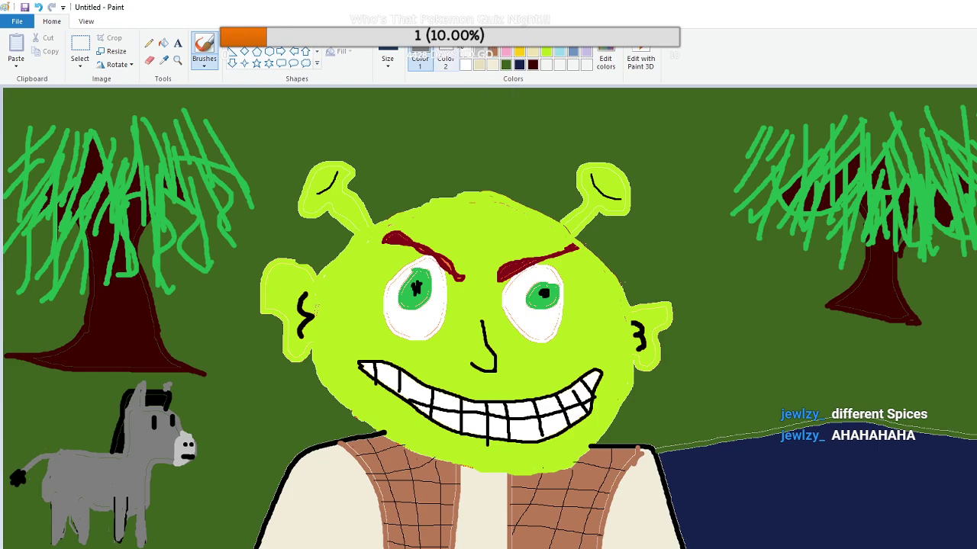
Outline both sides of the donkey's near hind leg with thin black lines, undoing and redrawing the unsatisfactory strokes
left_click(467, 50)
left_click(388, 60)
left_click(401, 111)
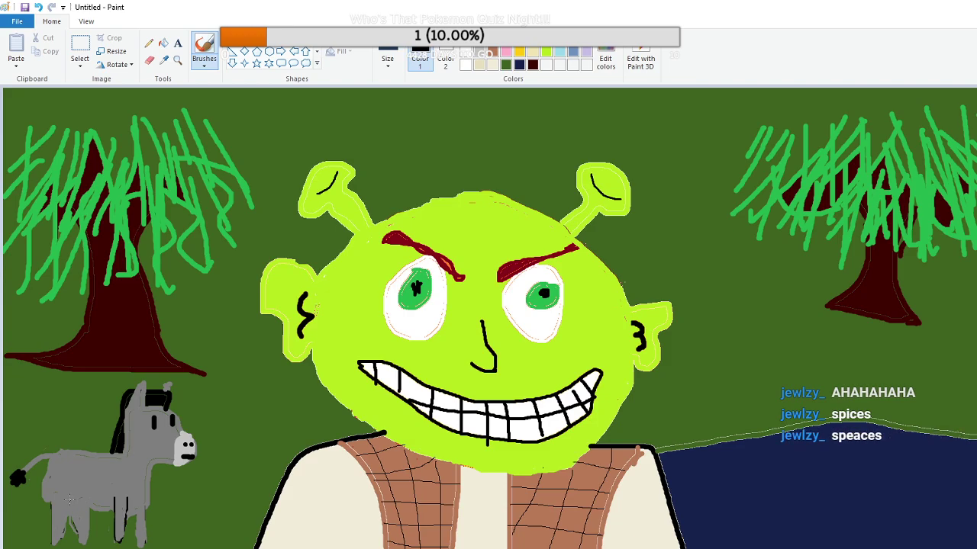
mouse_move(74, 501)
left_mouse_down()
mouse_move(74, 523)
mouse_move(49, 546)
left_mouse_up()
left_click_drag(51, 499, 54, 548)
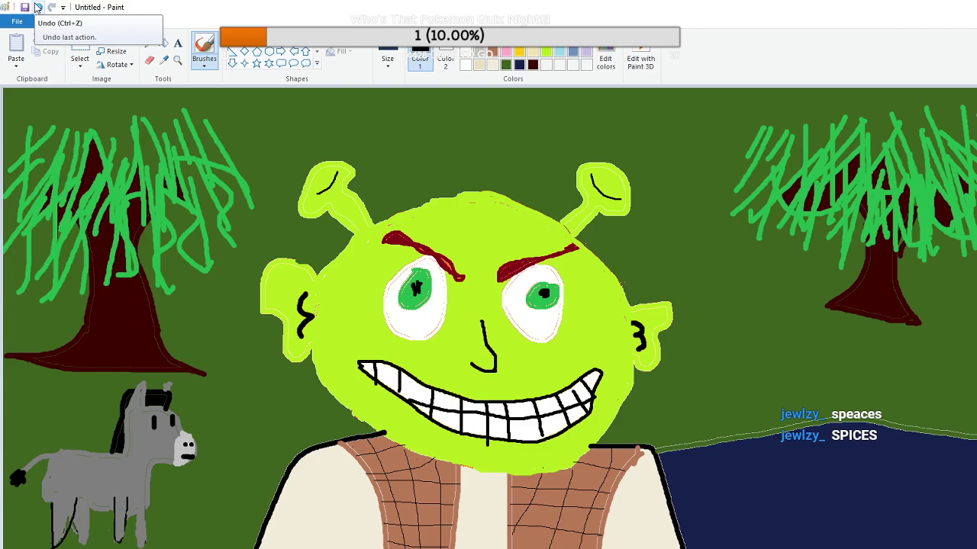
left_click(37, 7)
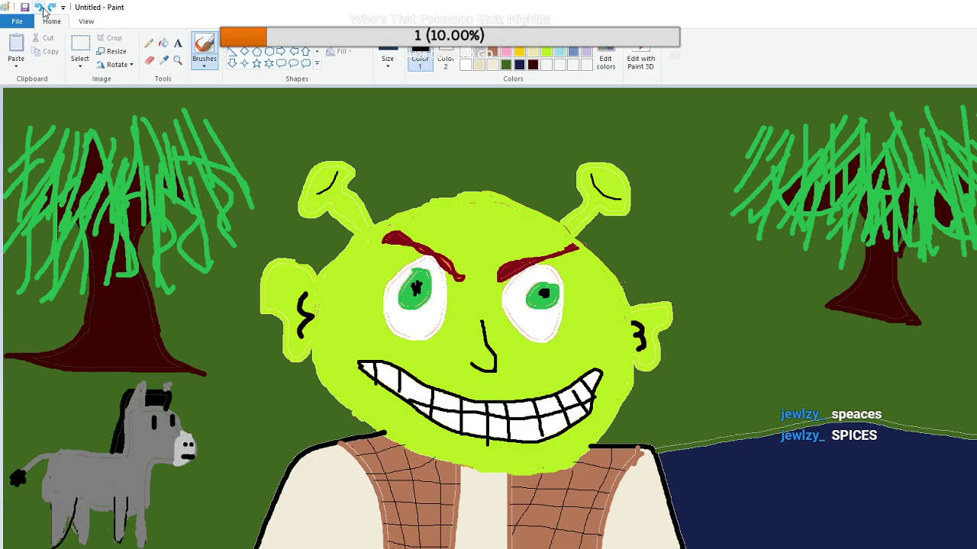
left_click(40, 8)
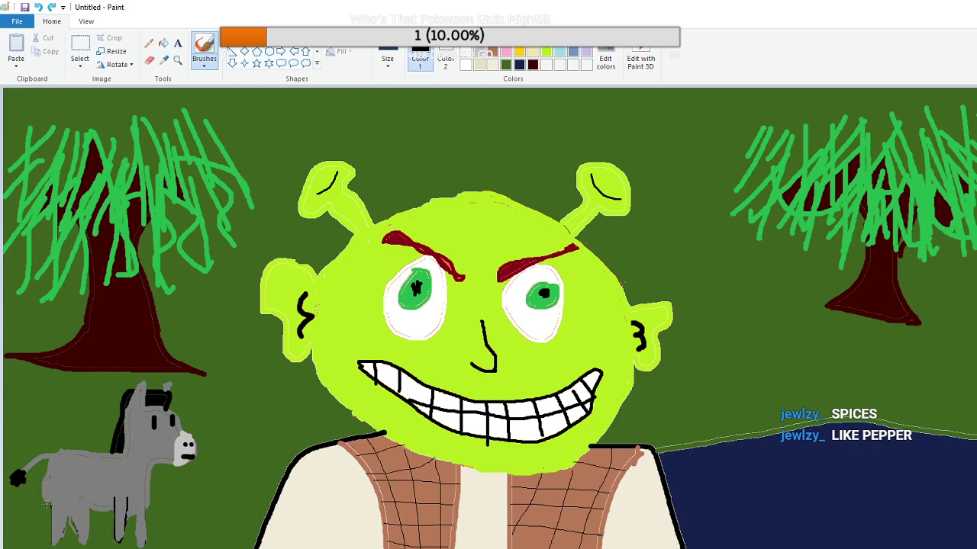
mouse_move(51, 503)
left_mouse_down()
mouse_move(50, 546)
mouse_move(67, 509)
left_mouse_up()
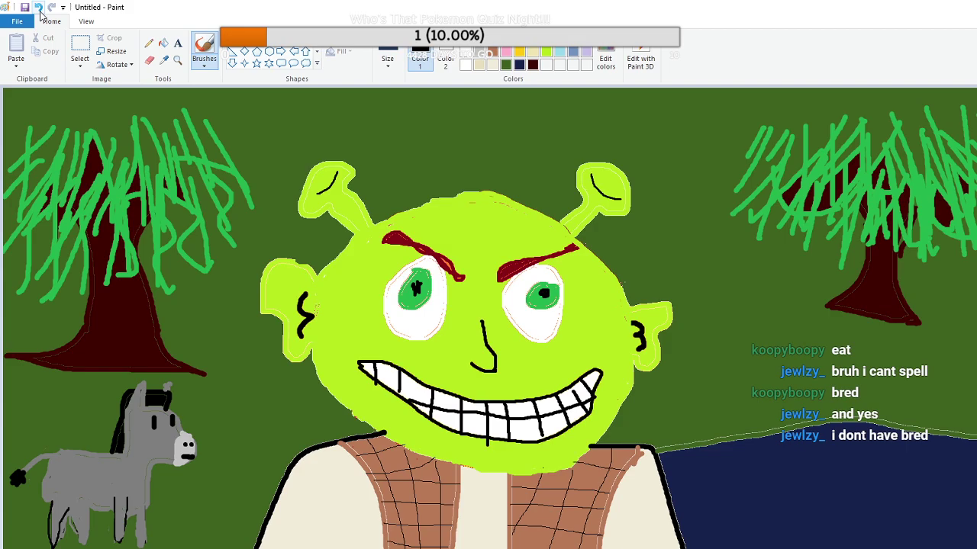
left_click(38, 7)
left_click_drag(71, 500, 55, 543)
left_click_drag(53, 497, 51, 541)
Draw a thin black belly line between the donkey's near hind and front legs, undoing and redrawing the first attempts
mouse_move(73, 504)
left_mouse_down()
mouse_move(113, 519)
mouse_move(118, 511)
left_mouse_up()
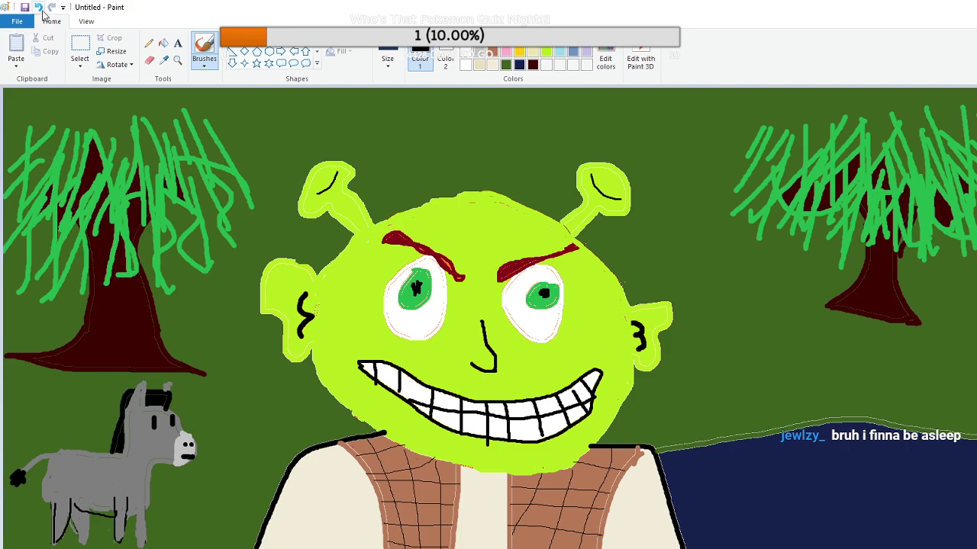
left_click_drag(69, 504, 107, 503)
key("ctrl+z")
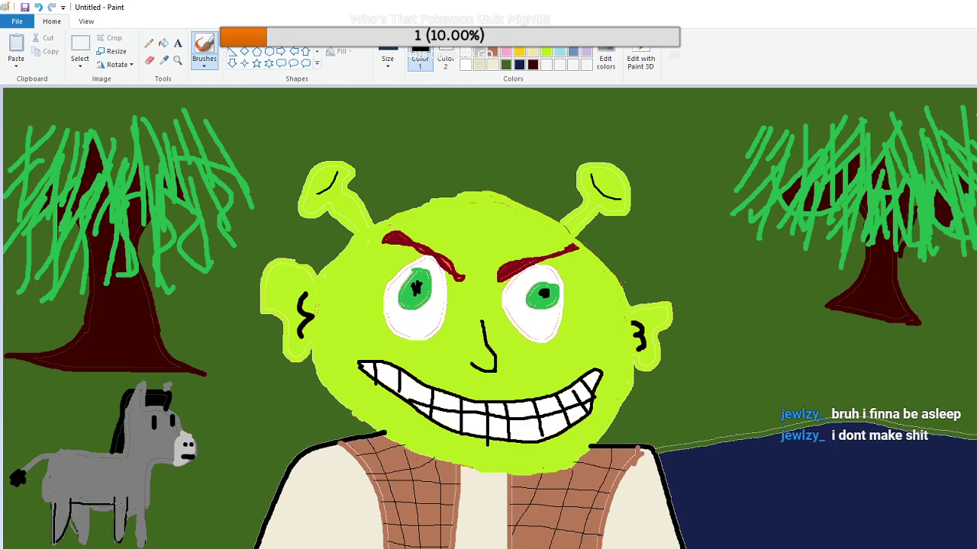
left_click(39, 6)
left_click_drag(70, 505, 118, 507)
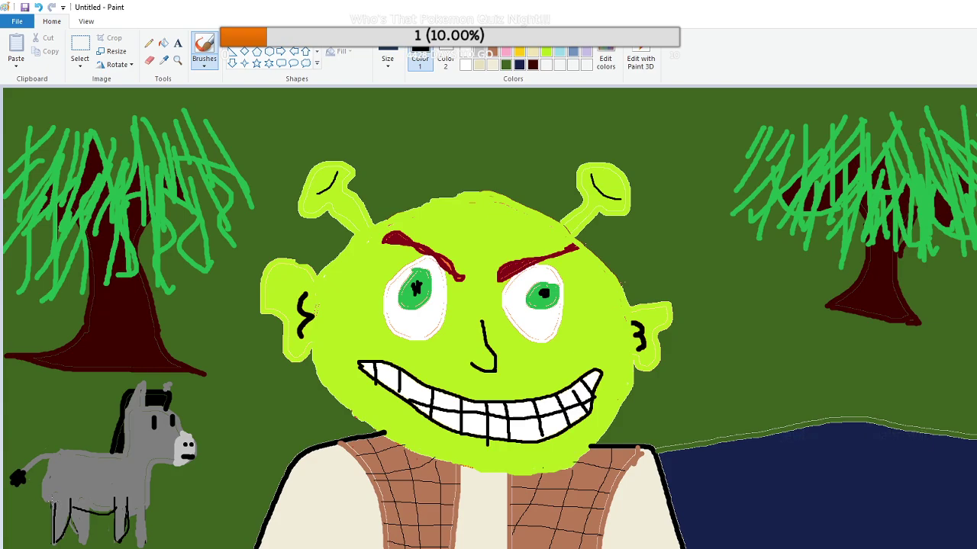
left_click_drag(49, 456, 53, 511)
left_click(38, 7)
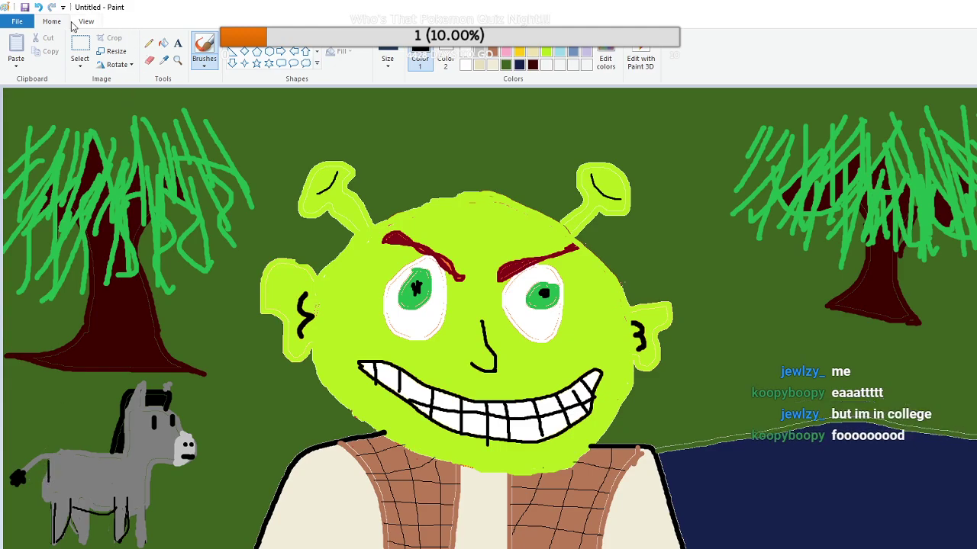
left_click(39, 7)
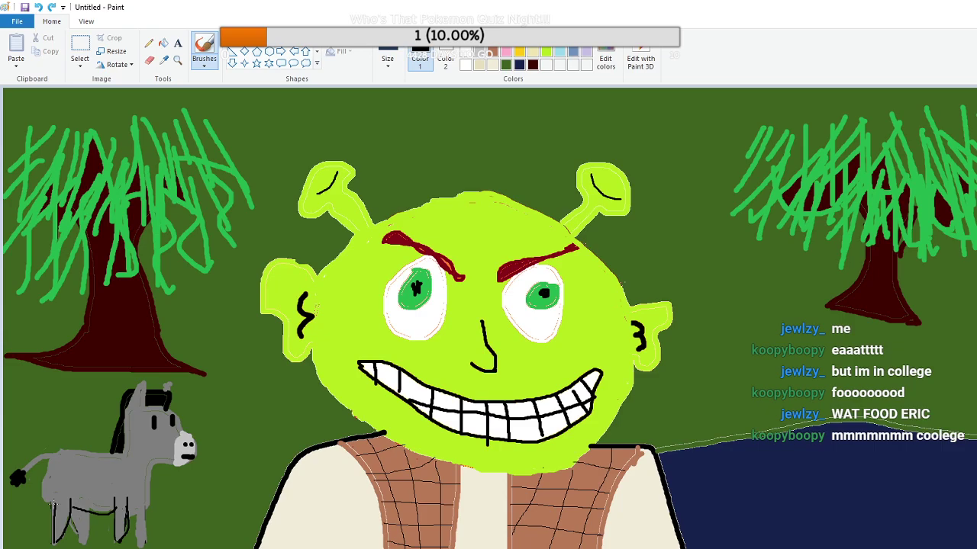
Outline the donkey's rump, face, ears, back and tail with thin black lines
left_click_drag(40, 501, 49, 461)
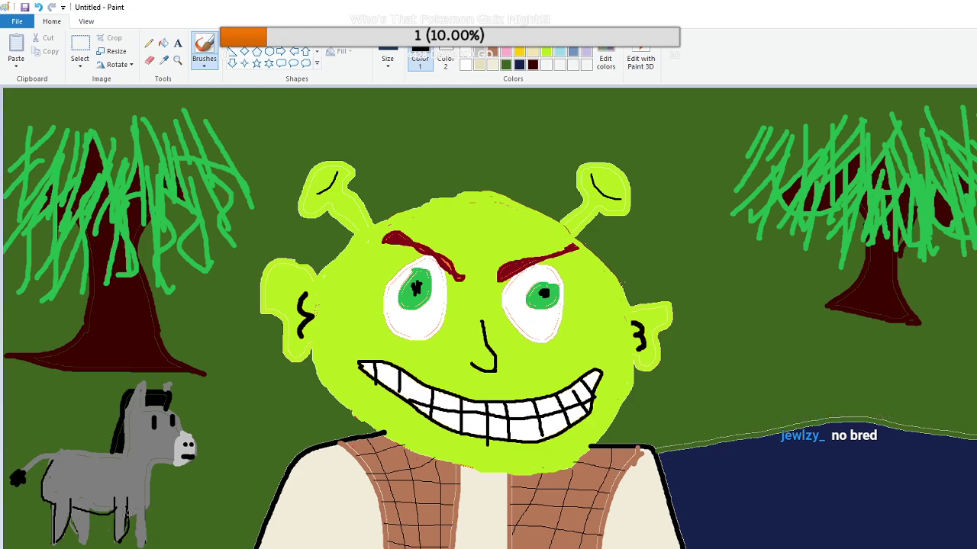
mouse_move(176, 473)
left_mouse_down()
mouse_move(197, 433)
mouse_move(184, 424)
left_mouse_up()
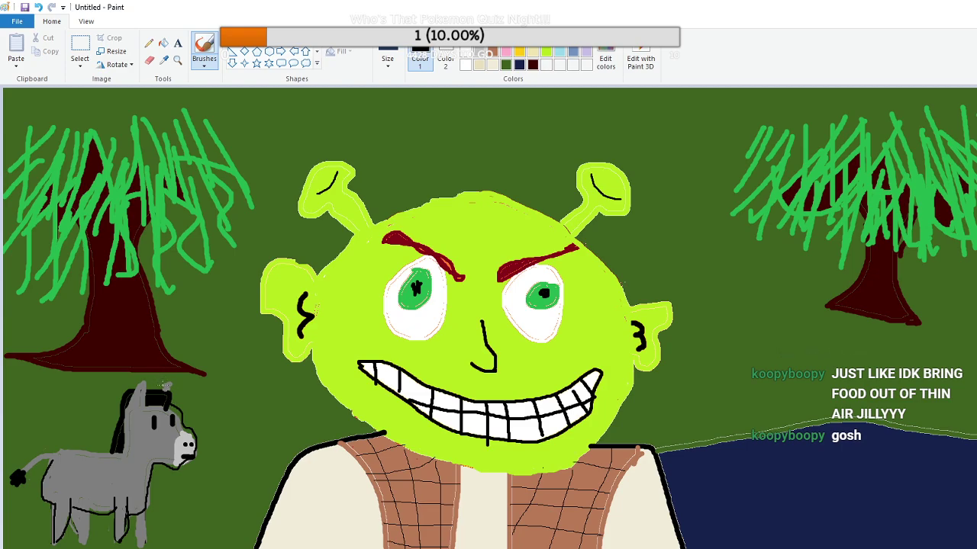
mouse_move(162, 387)
left_mouse_down()
mouse_move(167, 375)
mouse_move(172, 389)
left_mouse_up()
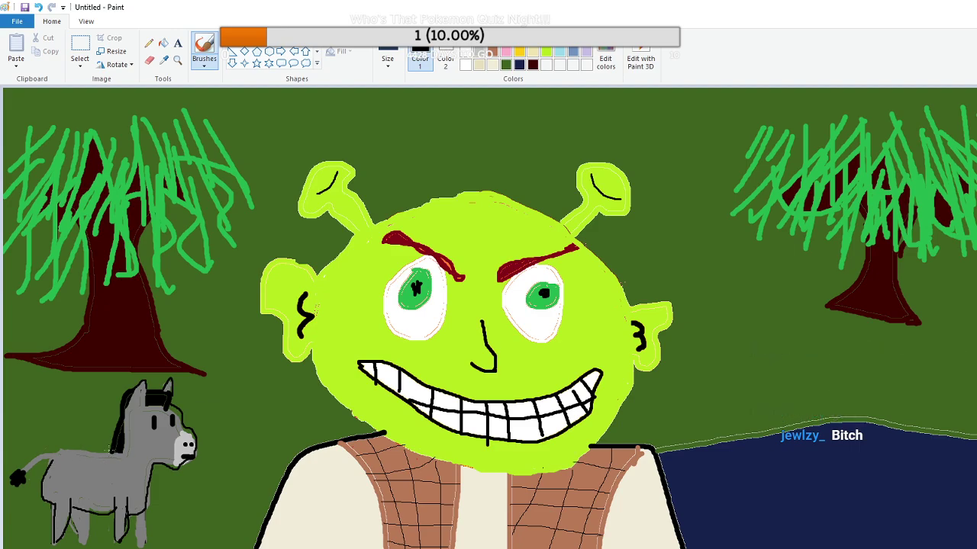
mouse_move(106, 454)
left_mouse_down()
mouse_move(53, 450)
mouse_move(15, 470)
left_mouse_up()
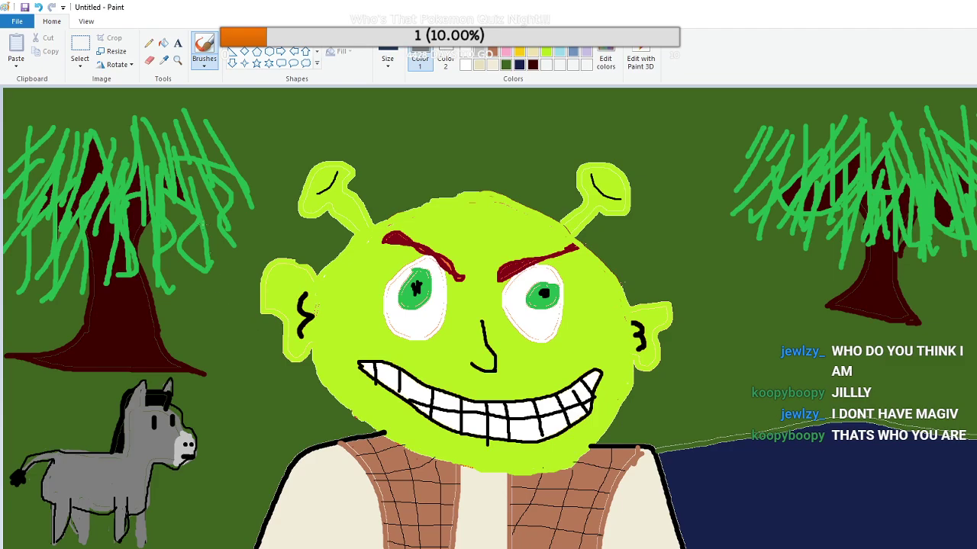
Clean up stray edges around the donkey with dark green strokes, varying the brush size
left_click(388, 59)
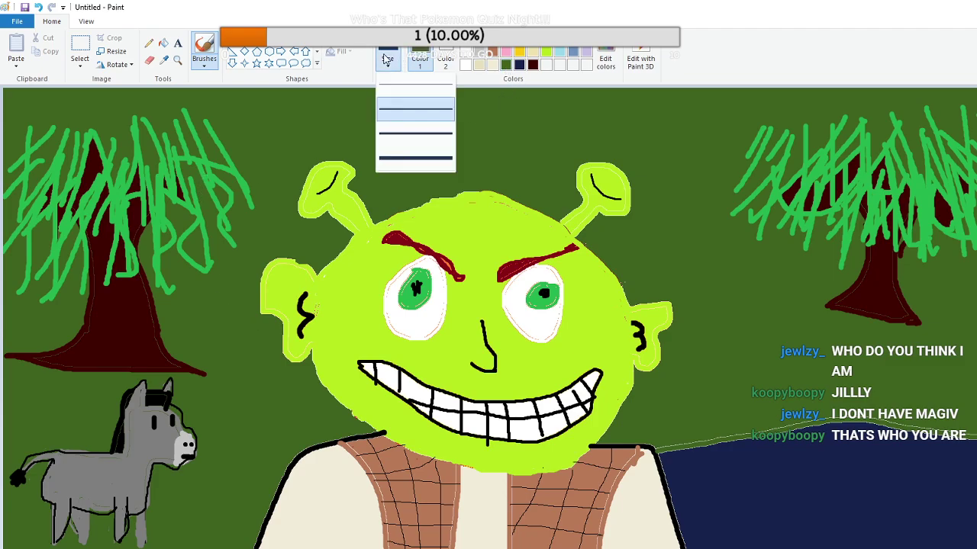
left_click(401, 121)
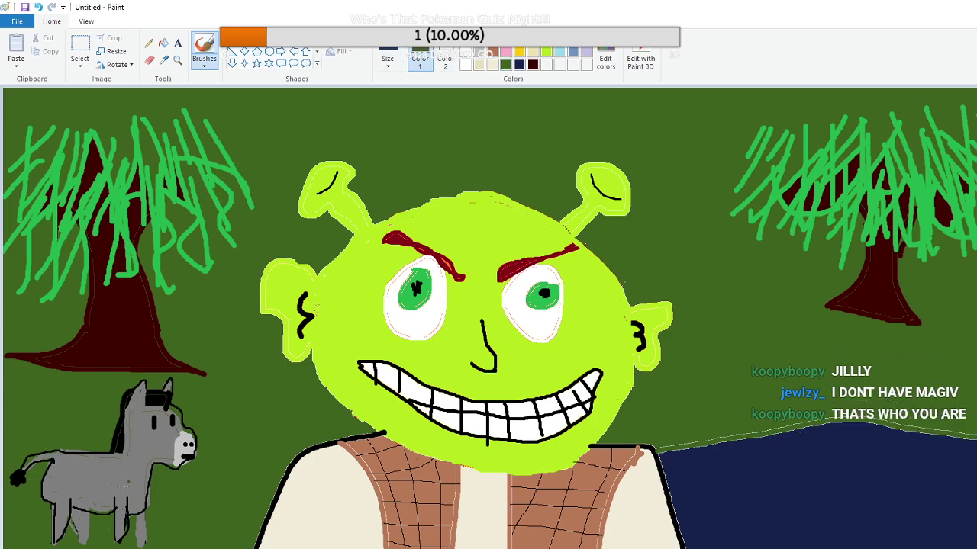
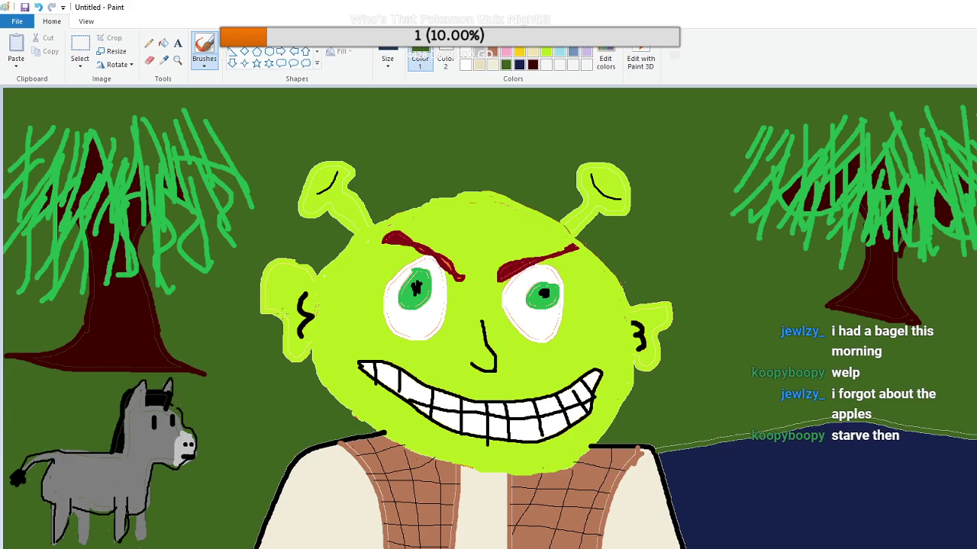
left_click(391, 62)
left_click(416, 134)
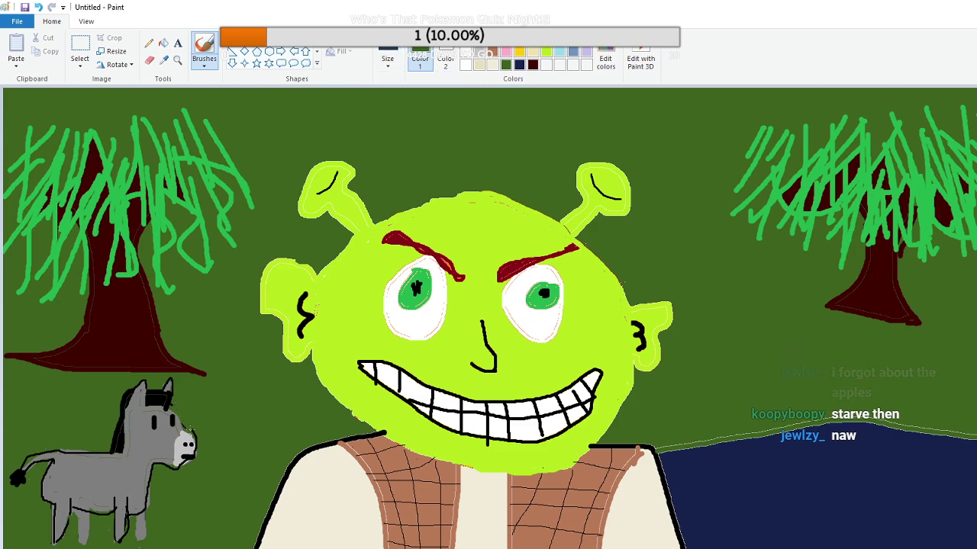
Draw a thin black outline along the donkey's forehead and snout, undoing and redrawing the unsatisfactory stroke
left_click(467, 50)
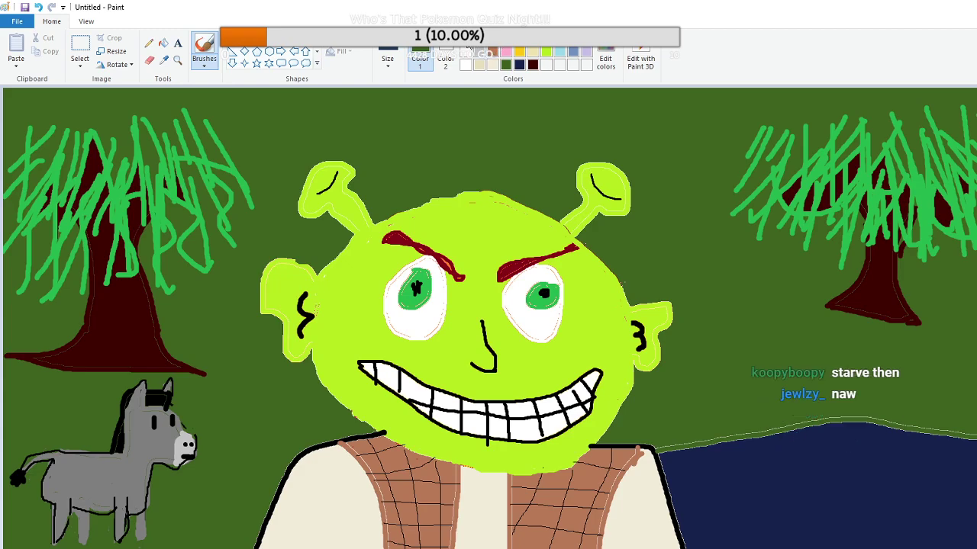
left_click(387, 61)
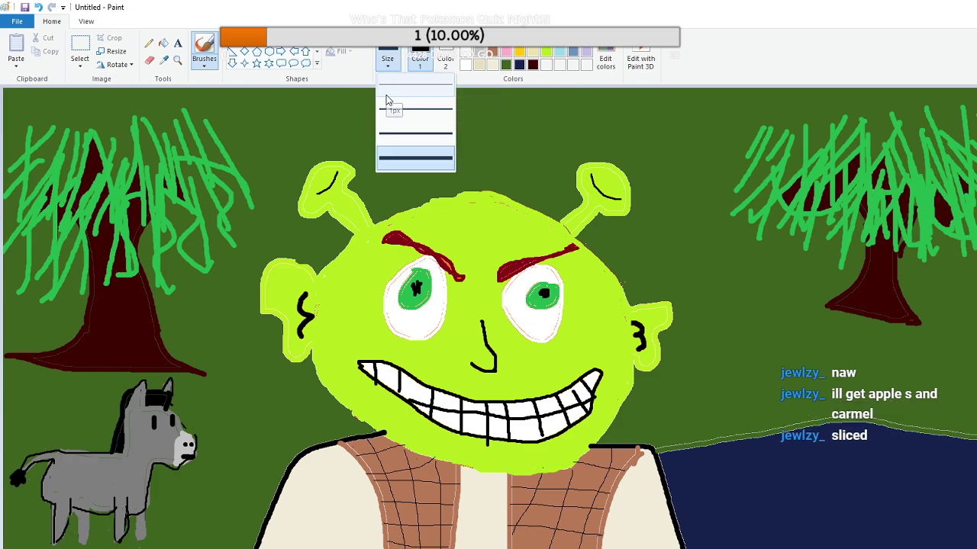
left_click(403, 113)
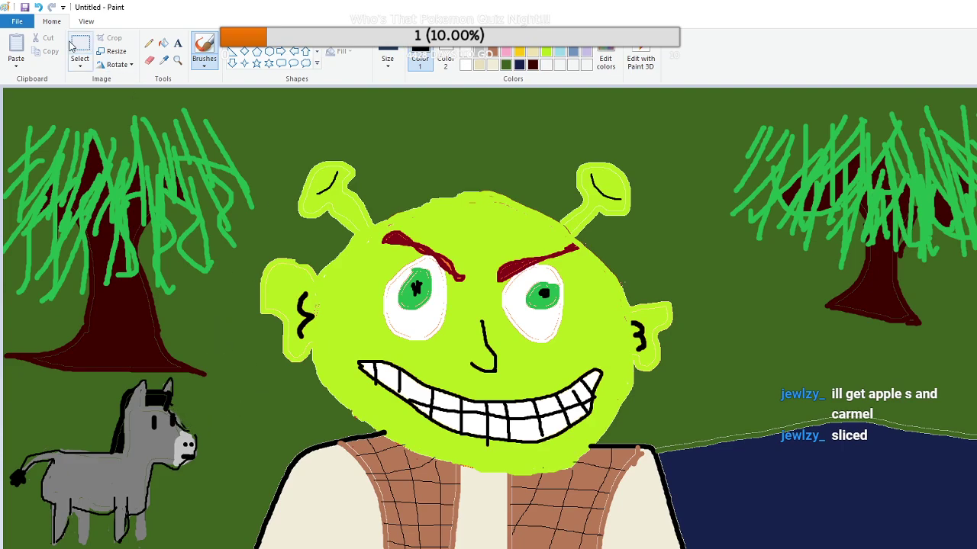
left_click(24, 7)
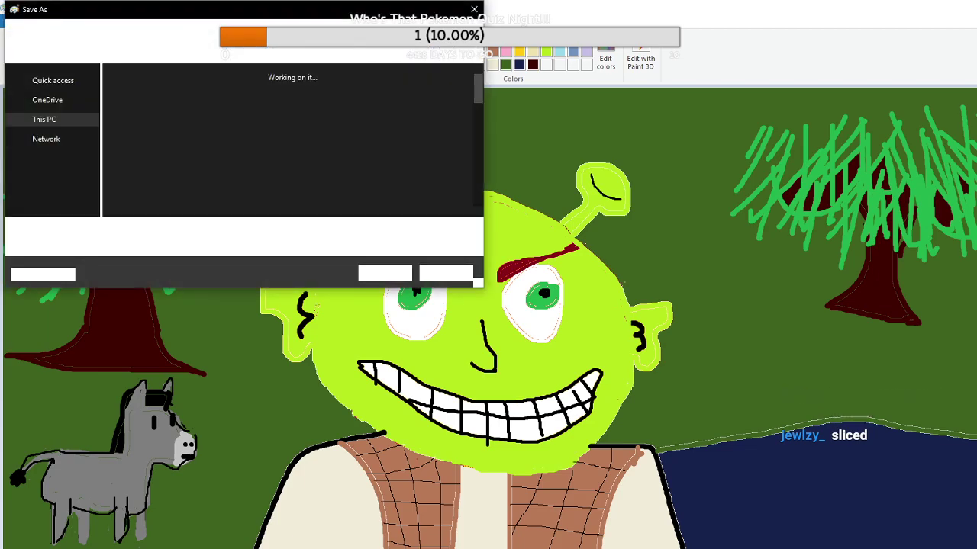
key("Escape")
left_click(38, 7)
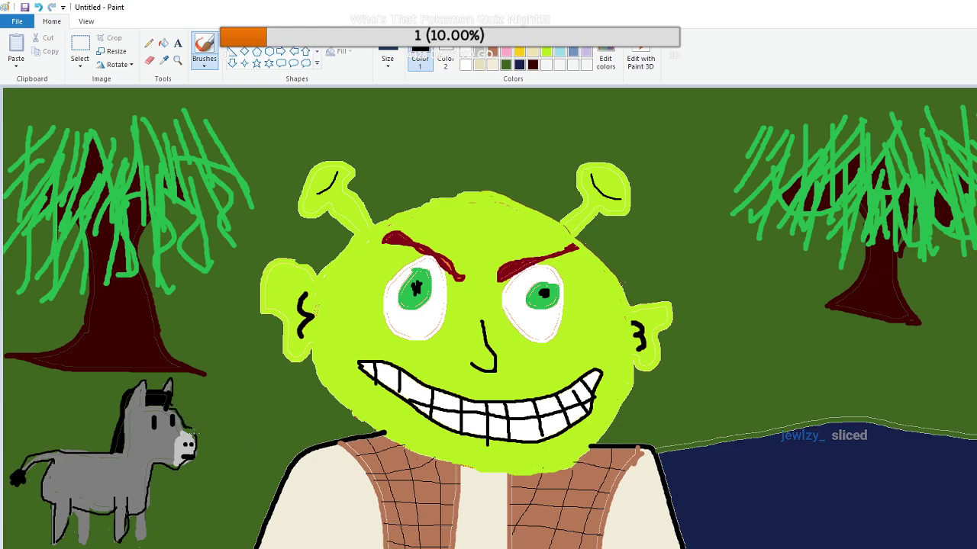
left_click_drag(182, 424, 192, 437)
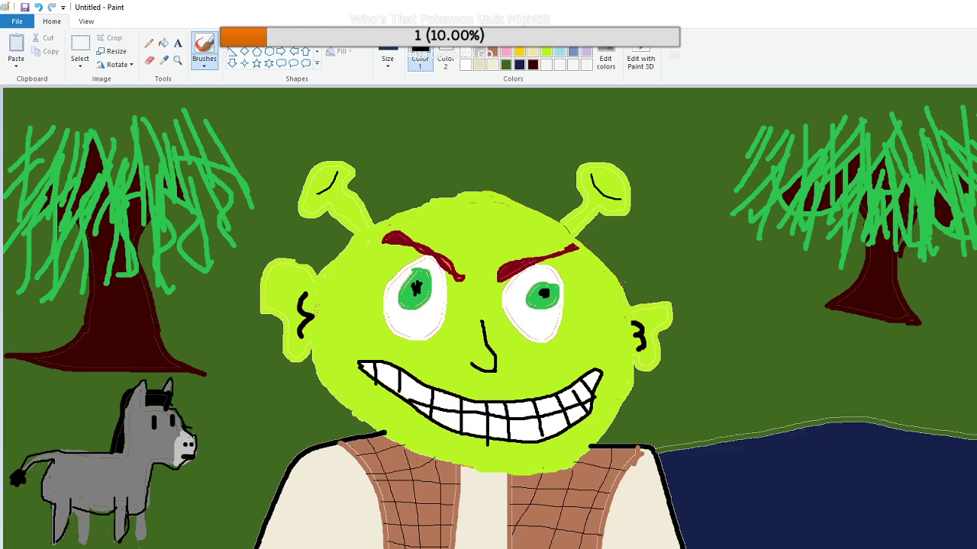
Trim the foot of the donkey's near front leg with dark green and touch up its outline in black
left_click(505, 64)
left_click(387, 60)
left_click(394, 159)
left_click(388, 59)
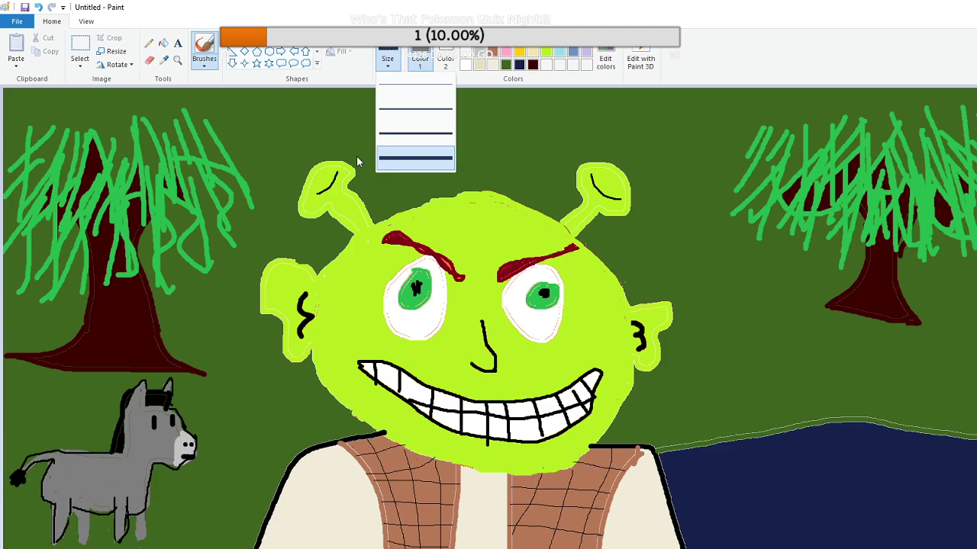
left_click(118, 528)
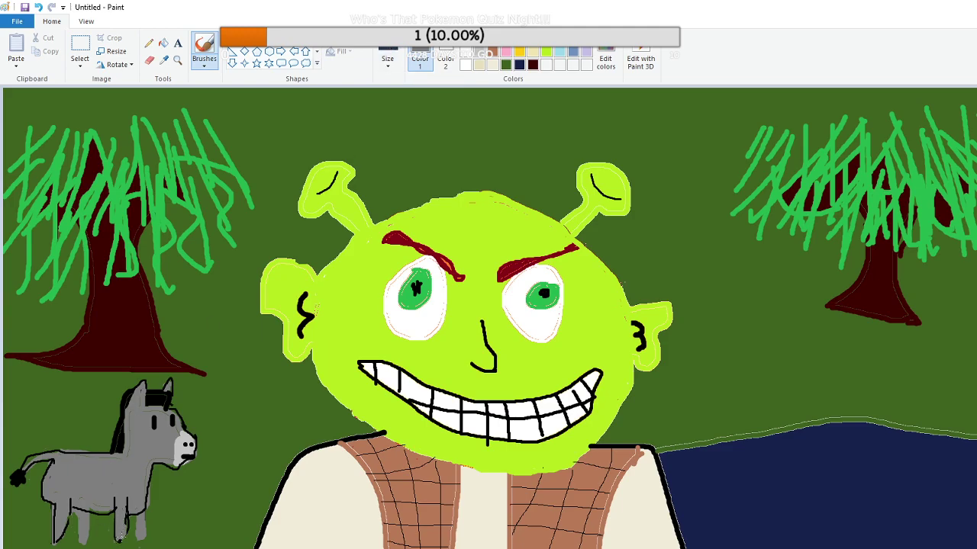
left_click(467, 51)
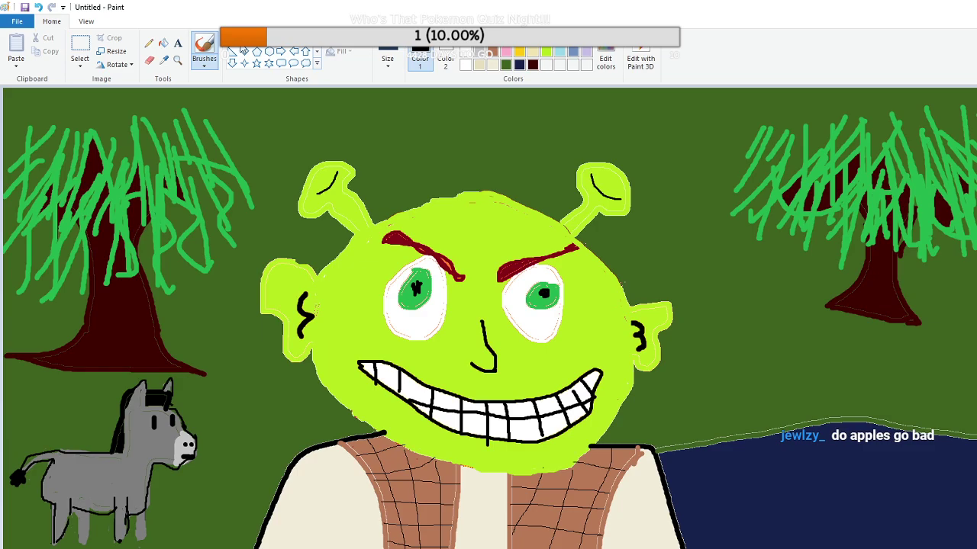
left_click(387, 59)
left_click(415, 131)
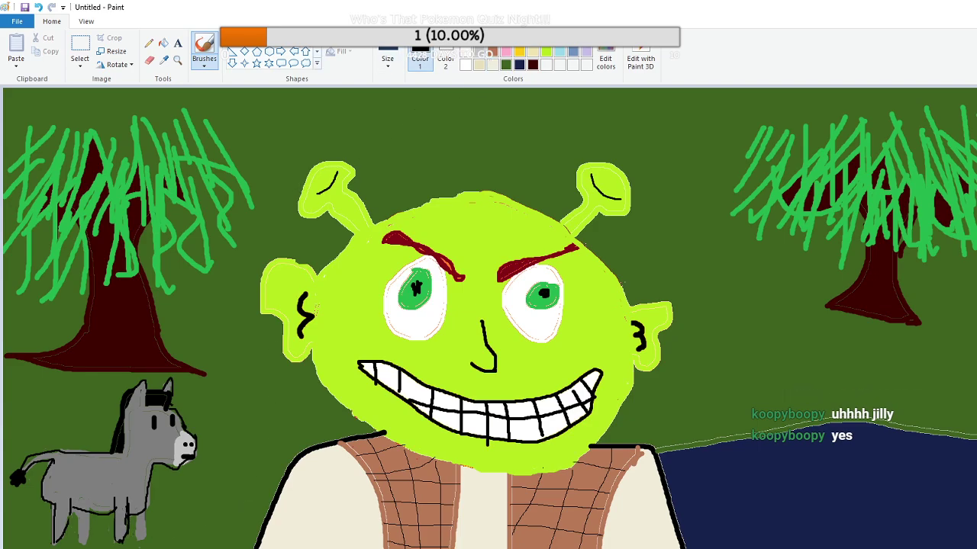
Erase the front outline of the donkey's near front leg
left_click(149, 59)
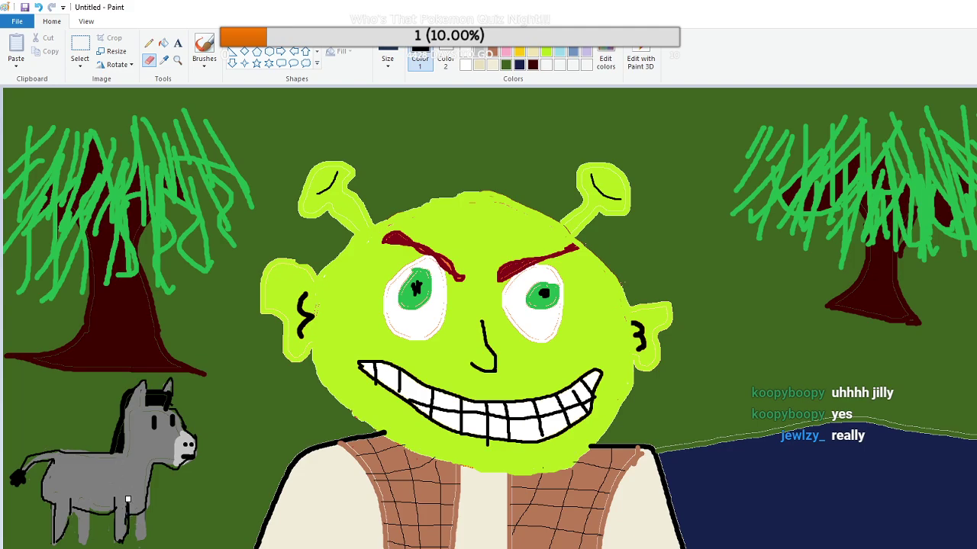
left_click_drag(127, 499, 127, 537)
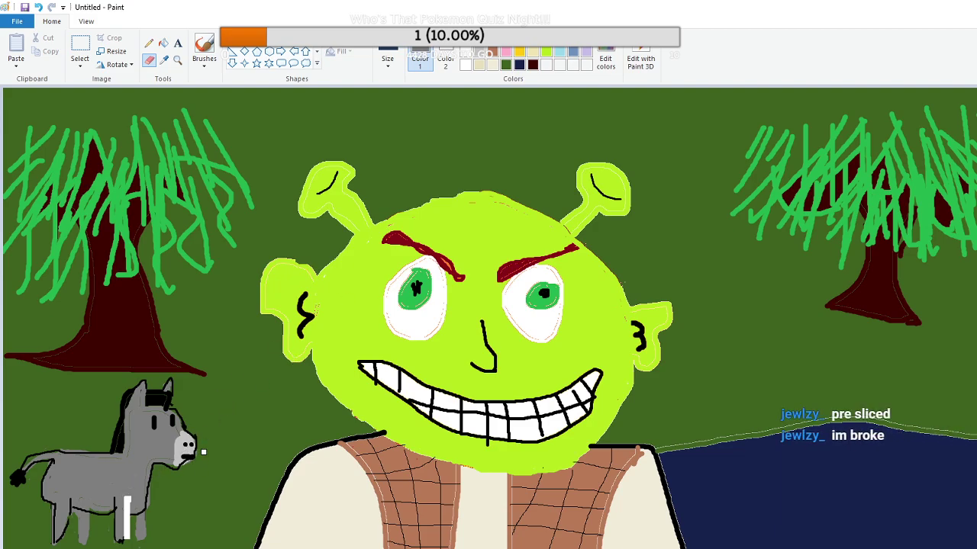
left_click(128, 499)
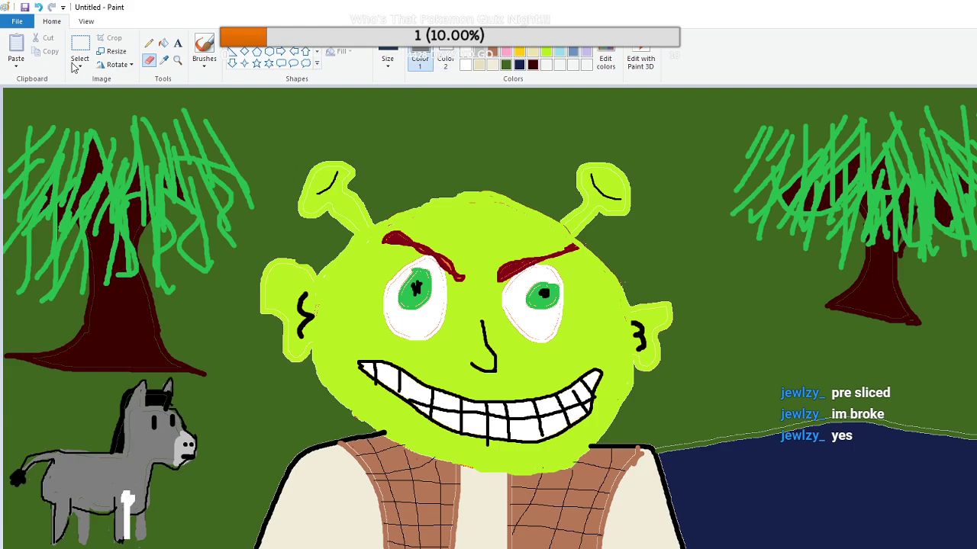
Paint over the erased strip of the near front leg with a thick gray brush, undoing the unsatisfactory strokes
left_click(204, 47)
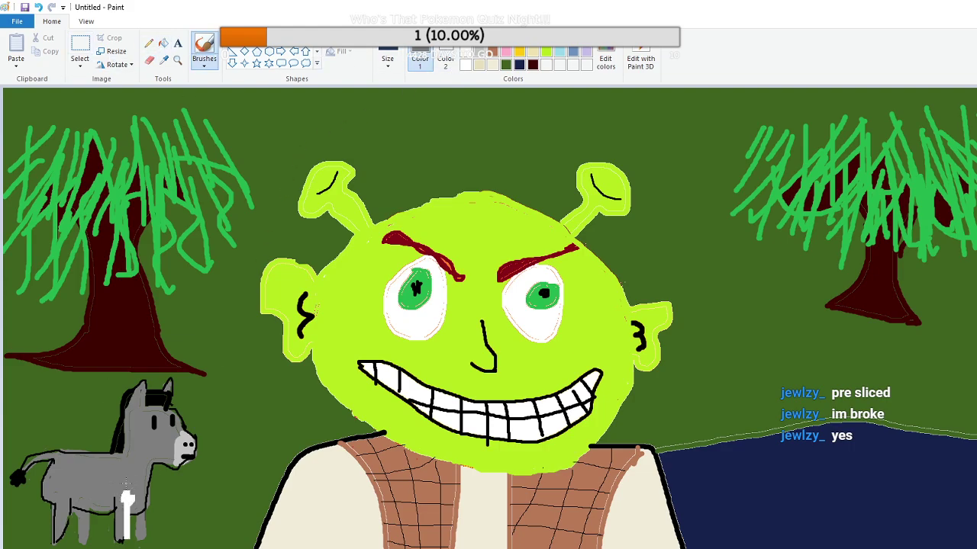
left_click(387, 60)
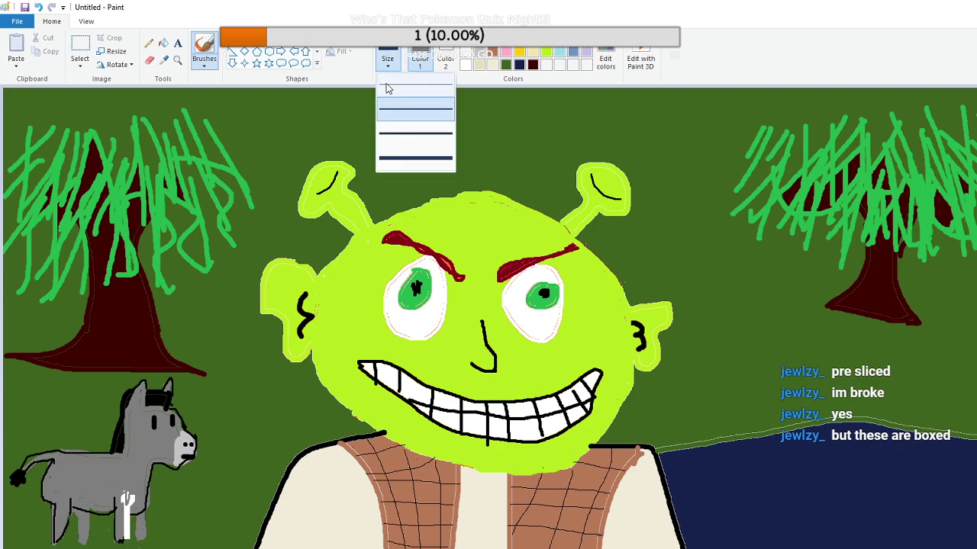
left_click(401, 158)
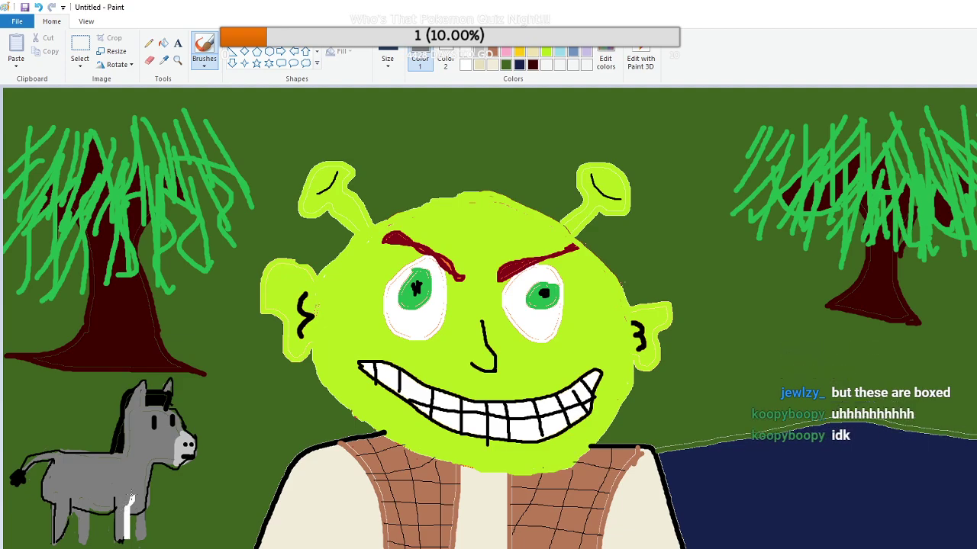
mouse_move(131, 493)
left_mouse_down()
mouse_move(127, 507)
mouse_move(134, 487)
left_mouse_up()
mouse_move(126, 506)
left_mouse_down()
mouse_move(124, 535)
mouse_move(125, 510)
left_mouse_up()
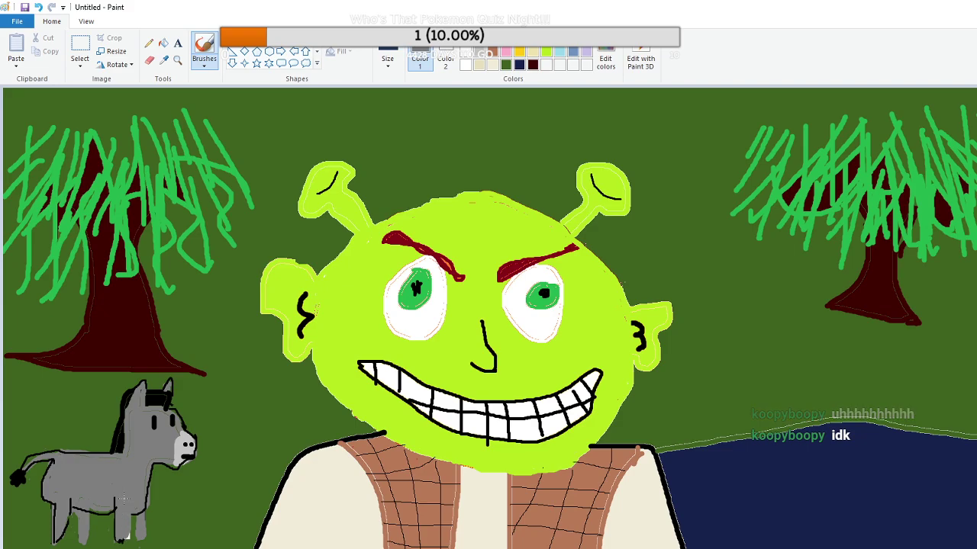
left_click(38, 7)
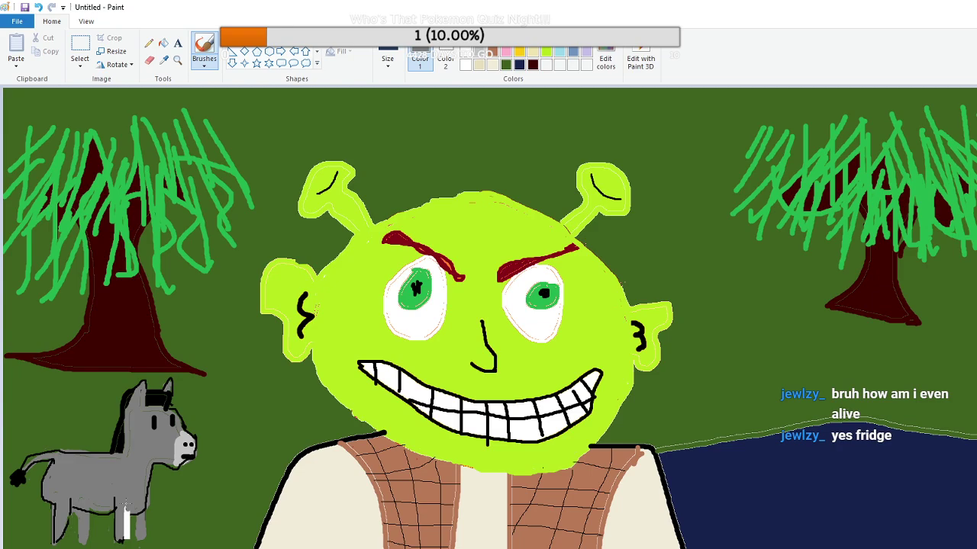
left_click_drag(126, 509, 125, 540)
left_click_drag(186, 455, 177, 462)
left_click(38, 6)
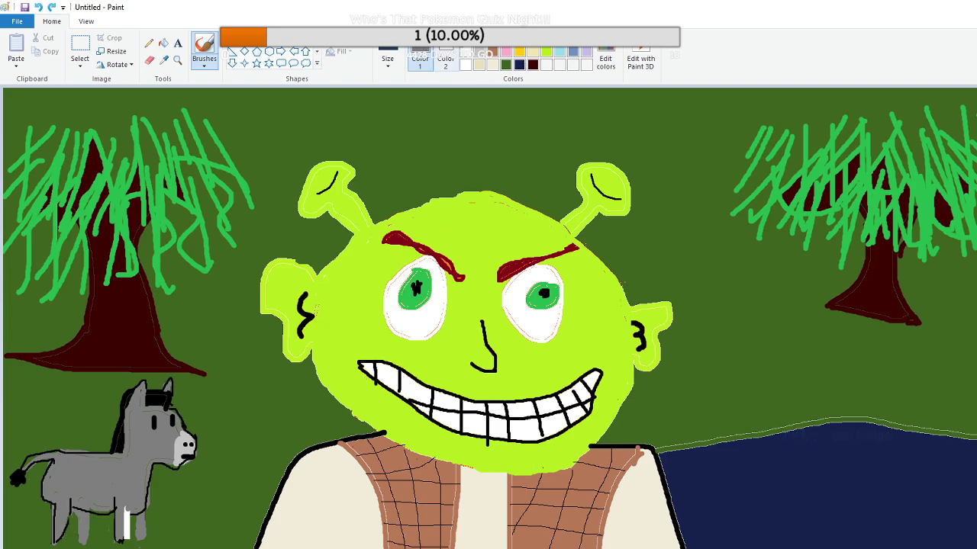
Redraw the near front leg's front outline with a thin black line and cover the leftover white with dark green
left_click(402, 61)
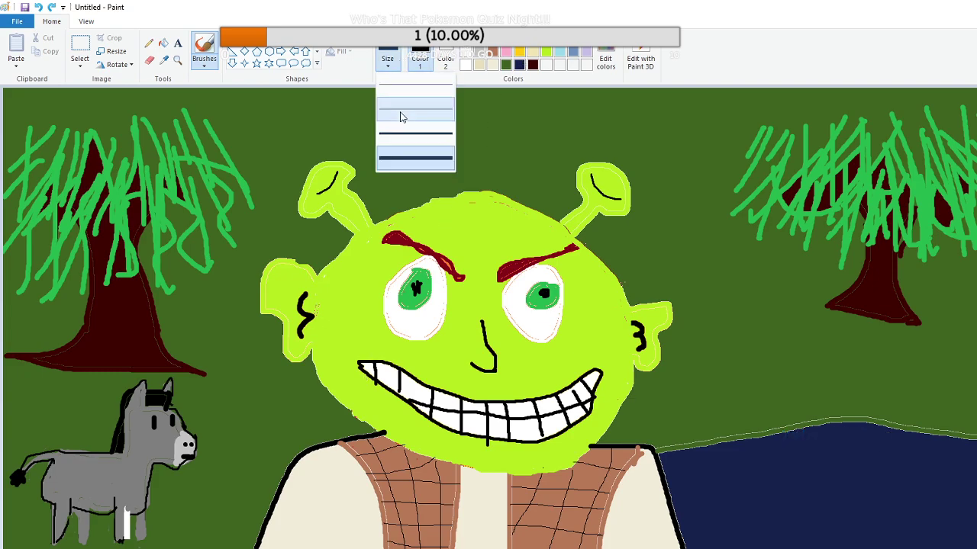
left_click(400, 112)
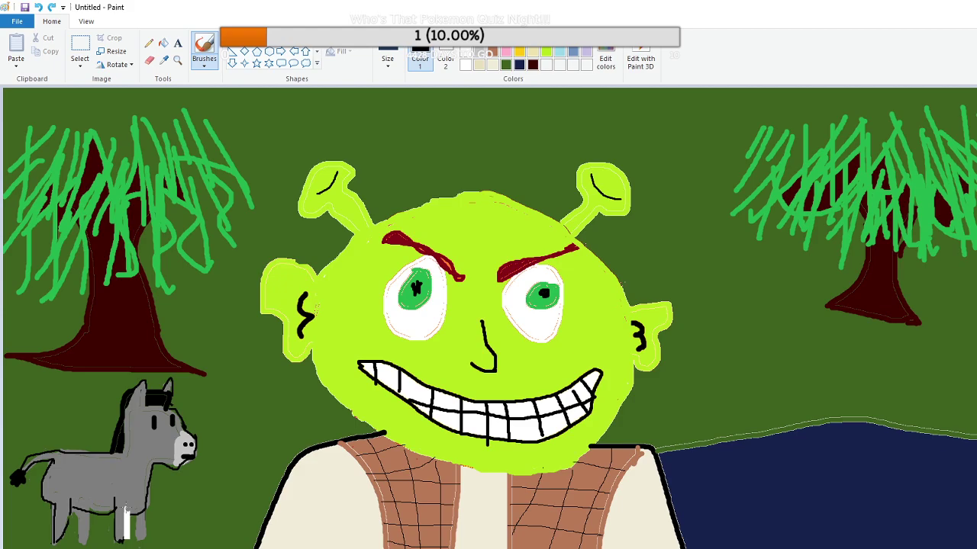
left_click_drag(125, 508, 124, 540)
left_click(505, 65)
left_click(390, 61)
left_click(416, 160)
left_click_drag(122, 538, 128, 512)
Trim the edge of the donkey's far front leg with thin dark green strokes
left_click(465, 37)
left_click(387, 58)
left_click(399, 111)
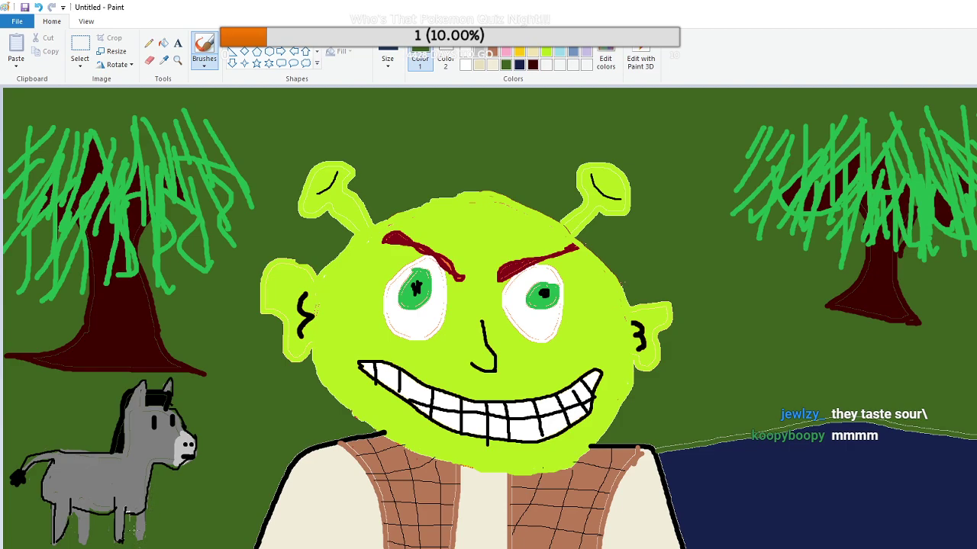
left_click_drag(138, 531, 137, 518)
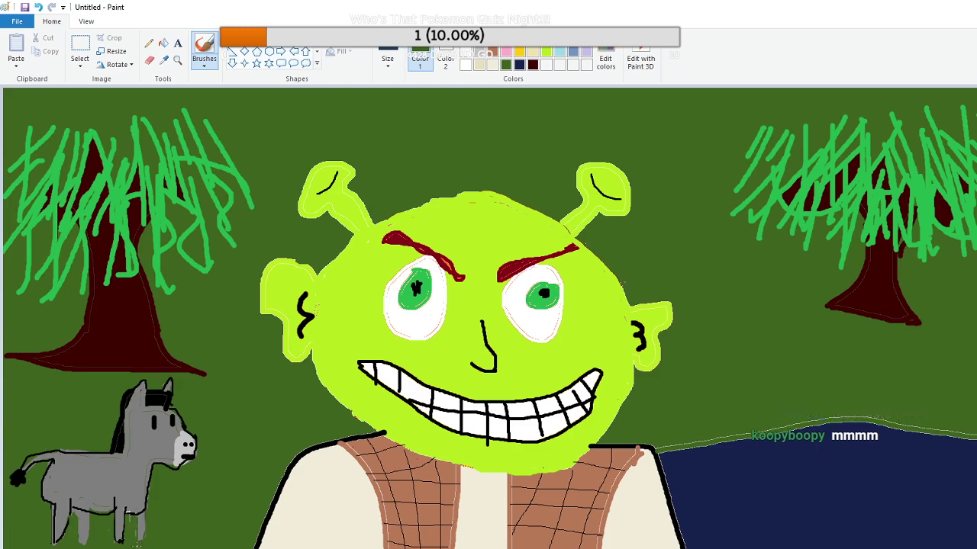
left_click_drag(135, 534, 134, 521)
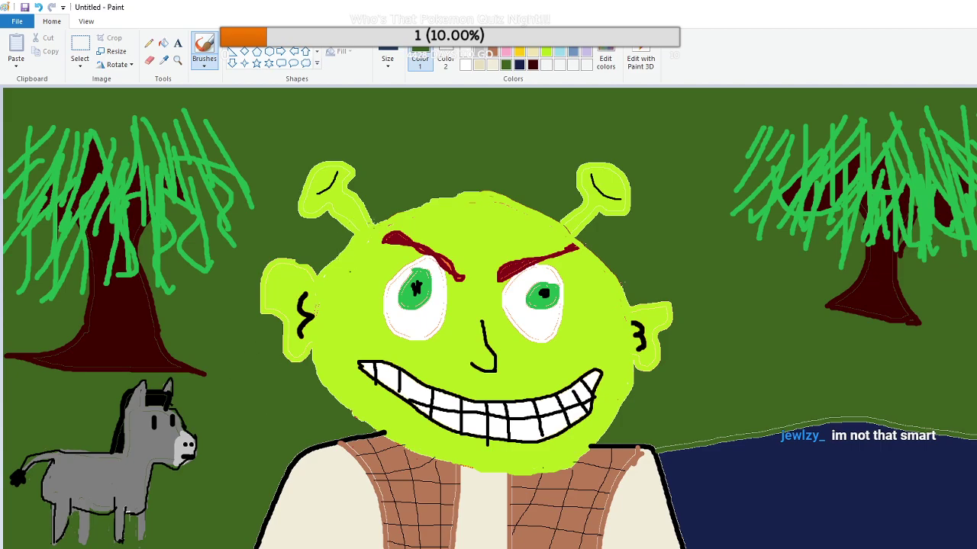
Paint black hooves on the donkey's far front leg and hind legs with the thickest brush
left_click(388, 60)
left_click(385, 162)
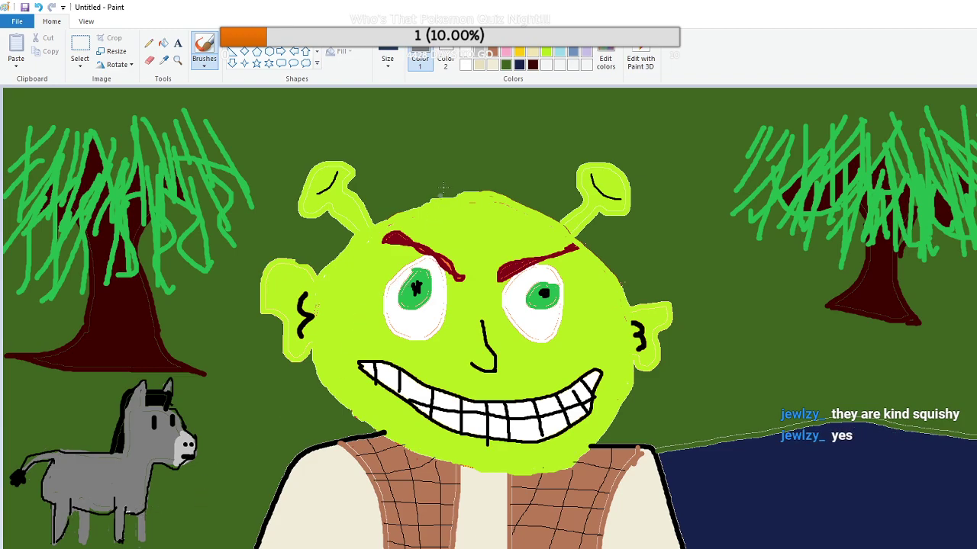
left_click(466, 51)
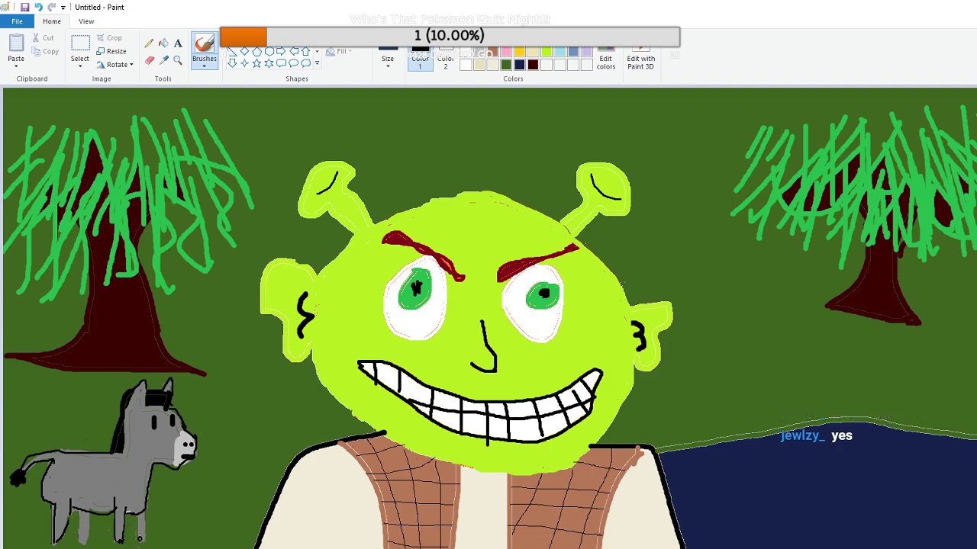
left_click_drag(141, 536, 142, 539)
mouse_move(79, 543)
left_mouse_down()
mouse_move(92, 544)
mouse_move(60, 543)
left_mouse_up()
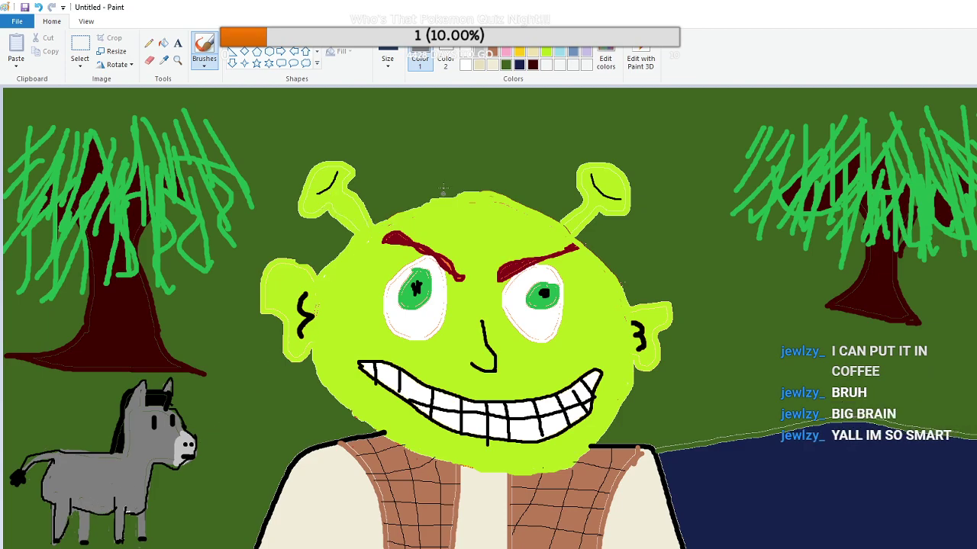
Touch up the donkey's belly outline between its legs in black with the second-thinnest brush
left_click(469, 50)
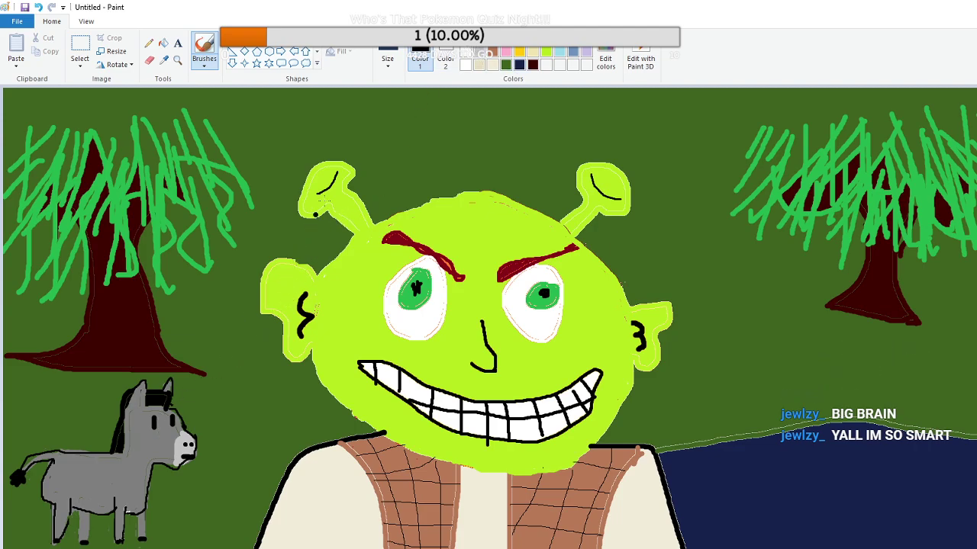
left_click(388, 59)
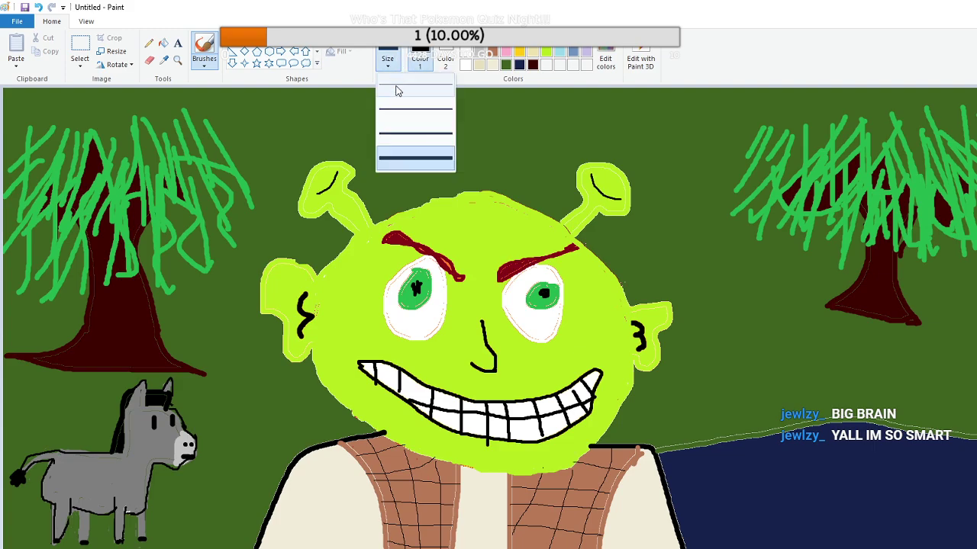
left_click(394, 109)
left_click_drag(79, 510, 112, 513)
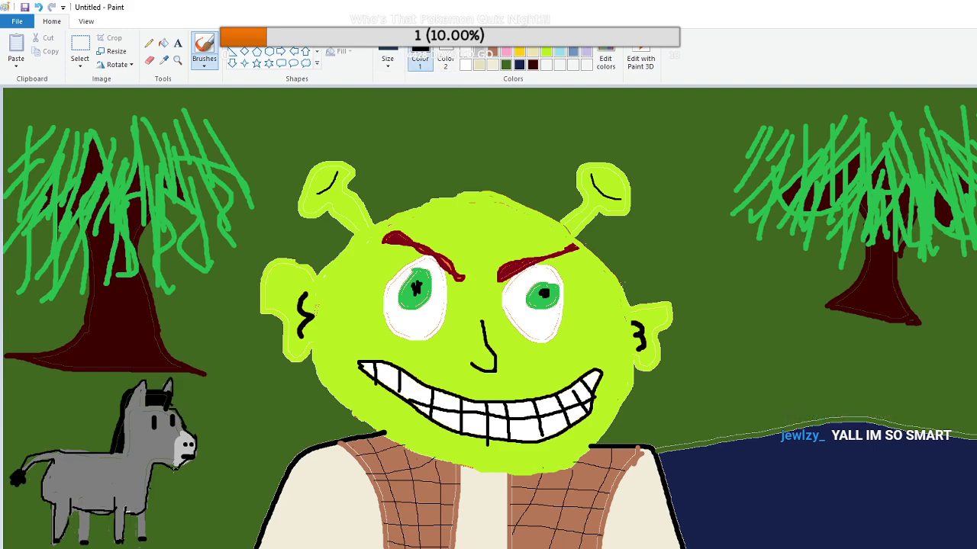
Clean up the background between the donkey's legs in dark green with the thickest brush
left_click(506, 65)
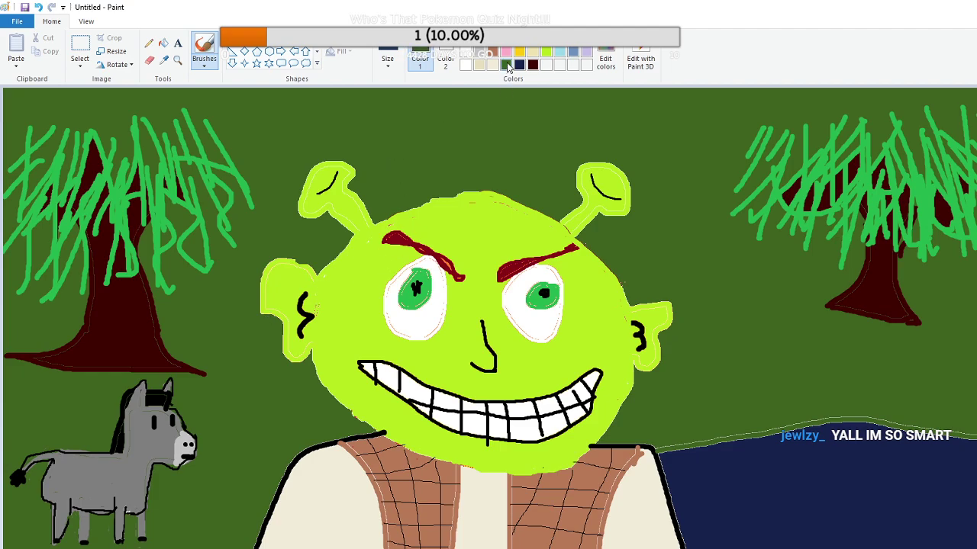
left_click(387, 59)
left_click(396, 156)
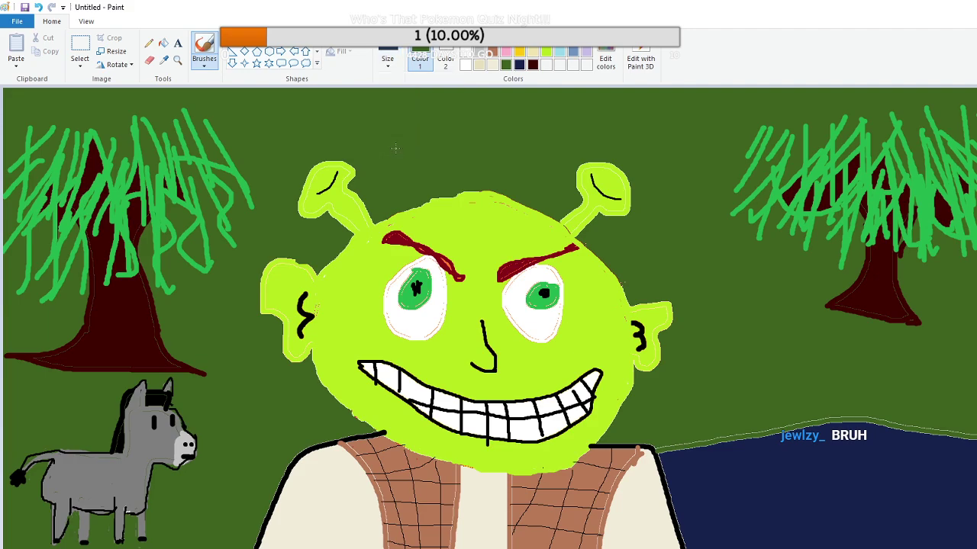
left_click(389, 71)
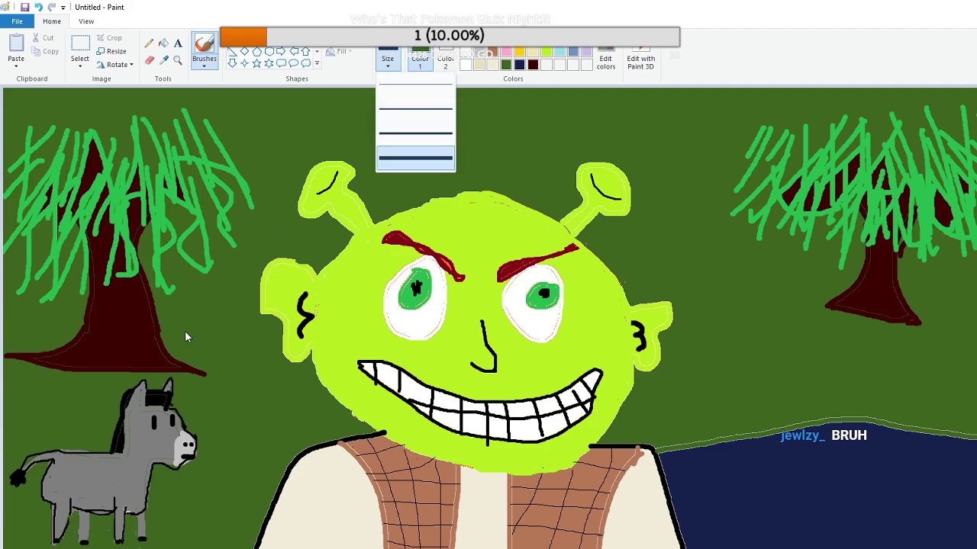
left_click(99, 525)
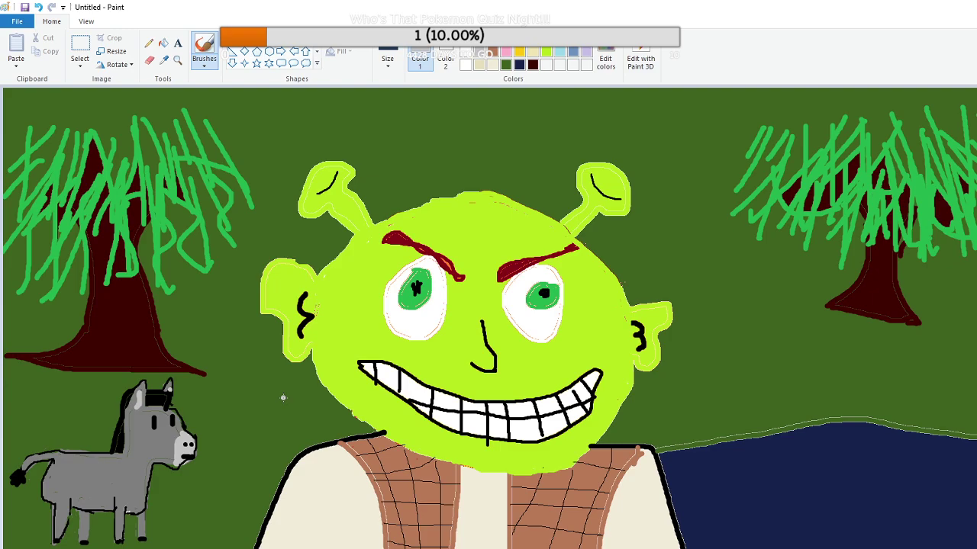
Thicken the donkey's mane behind its neck and the tuft between its ears in black
left_click(466, 51)
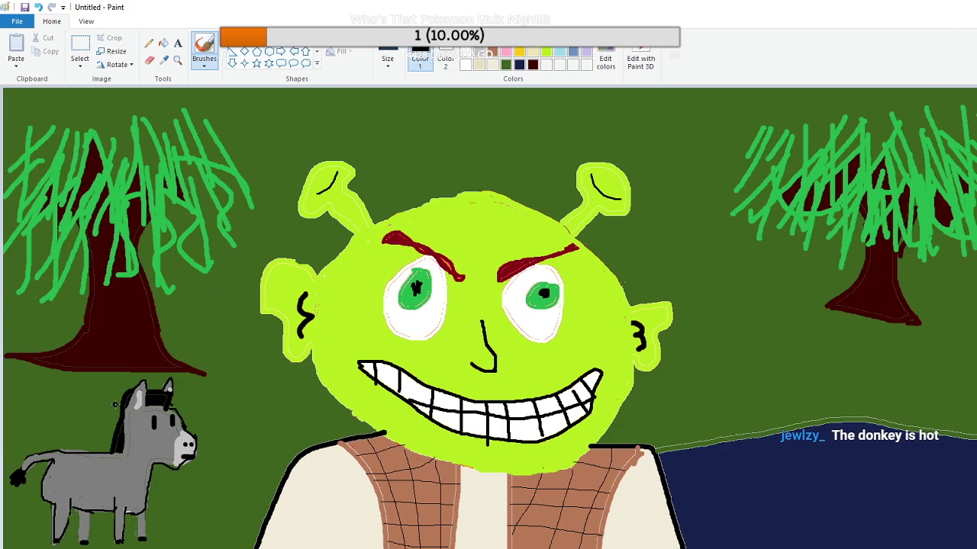
mouse_move(121, 400)
left_mouse_down()
mouse_move(111, 439)
mouse_move(116, 412)
left_mouse_up()
left_click_drag(158, 399, 166, 398)
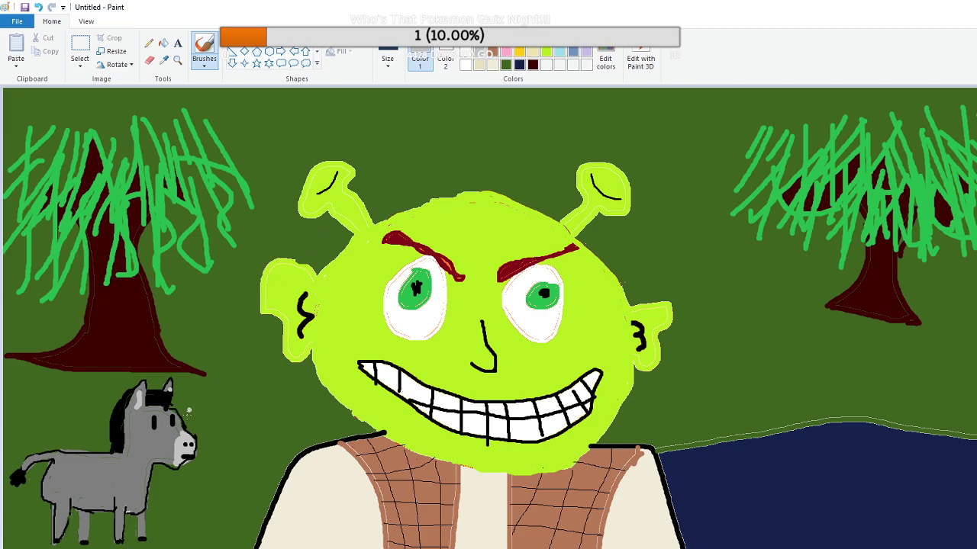
Shade the donkey's muzzle light gray and touch up the black squiggle inside Shrek's ear
mouse_move(180, 431)
left_mouse_down()
mouse_move(170, 462)
mouse_move(177, 449)
left_mouse_up()
left_click(467, 52)
left_click_drag(302, 334, 304, 342)
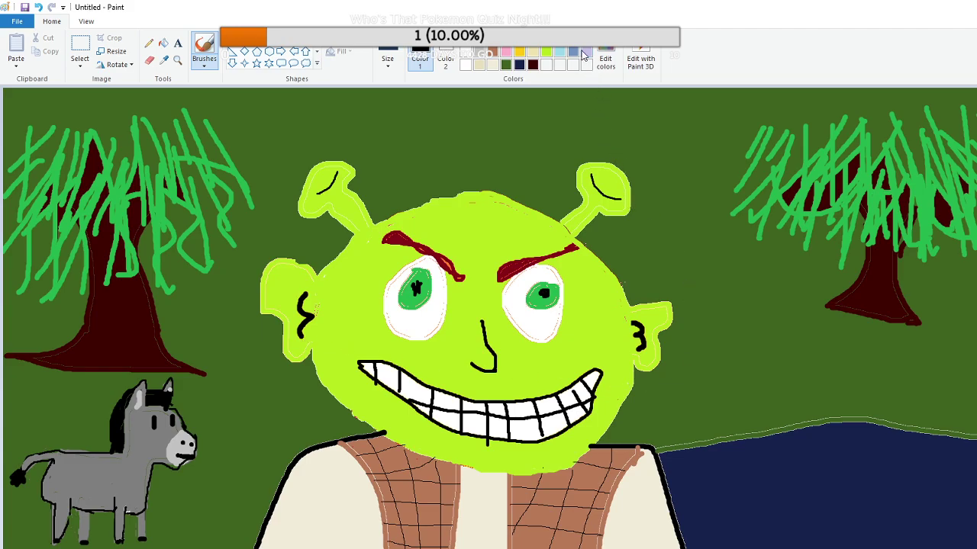
Draw two wavy indigo ripple lines on the dark blue water with the second-thinnest brush
left_click(388, 59)
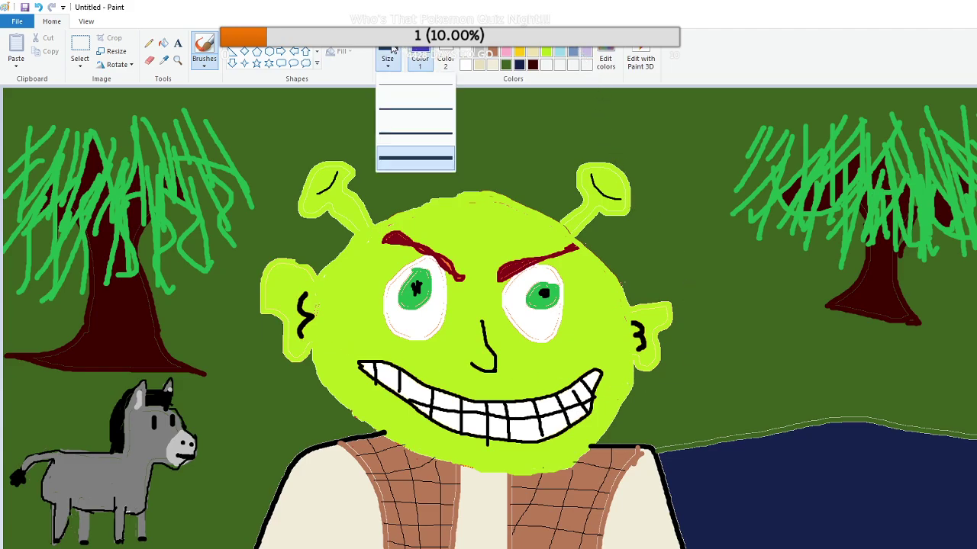
left_click(393, 110)
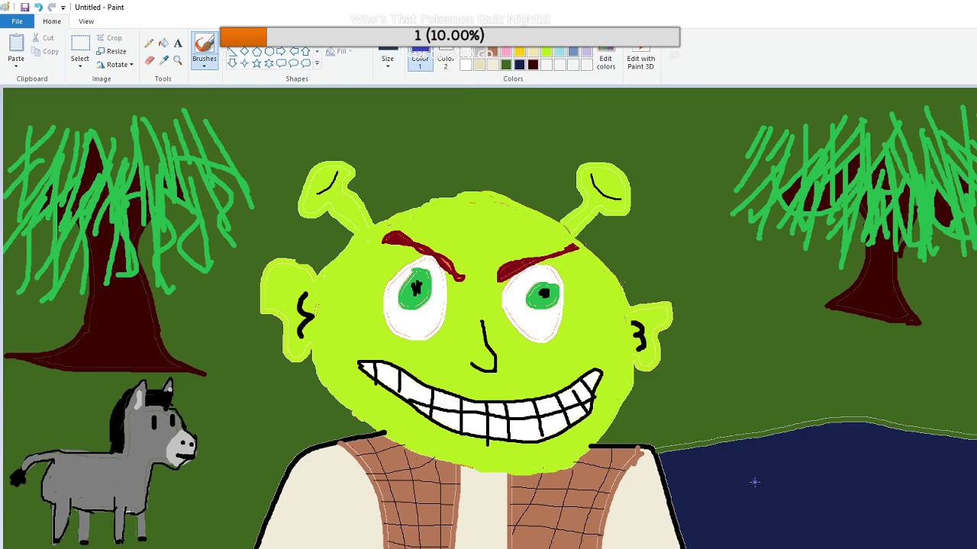
mouse_move(736, 474)
left_mouse_down()
mouse_move(754, 485)
mouse_move(796, 477)
mouse_move(786, 472)
mouse_move(810, 494)
mouse_move(830, 481)
mouse_move(834, 494)
mouse_move(862, 487)
left_mouse_up()
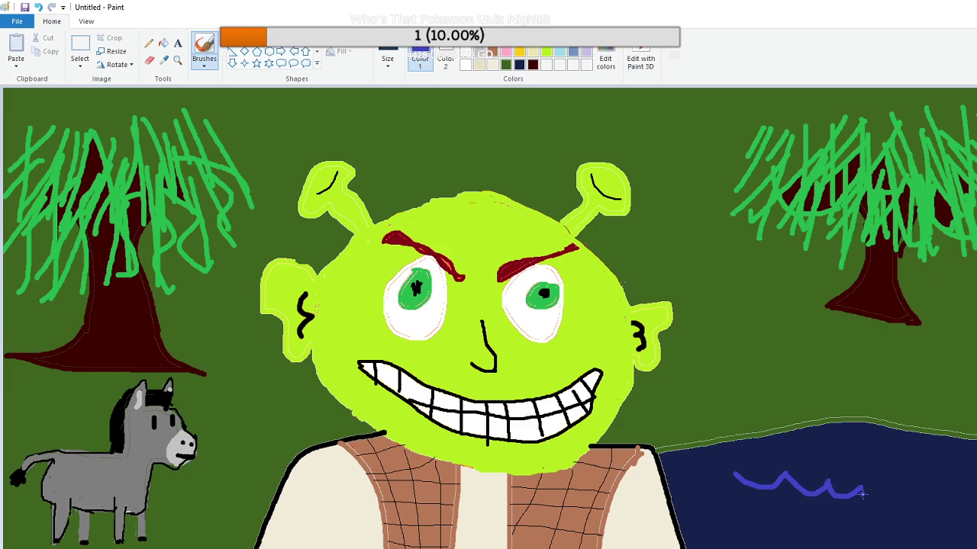
mouse_move(887, 520)
left_mouse_down()
mouse_move(930, 529)
mouse_move(940, 518)
mouse_move(975, 526)
left_mouse_up()
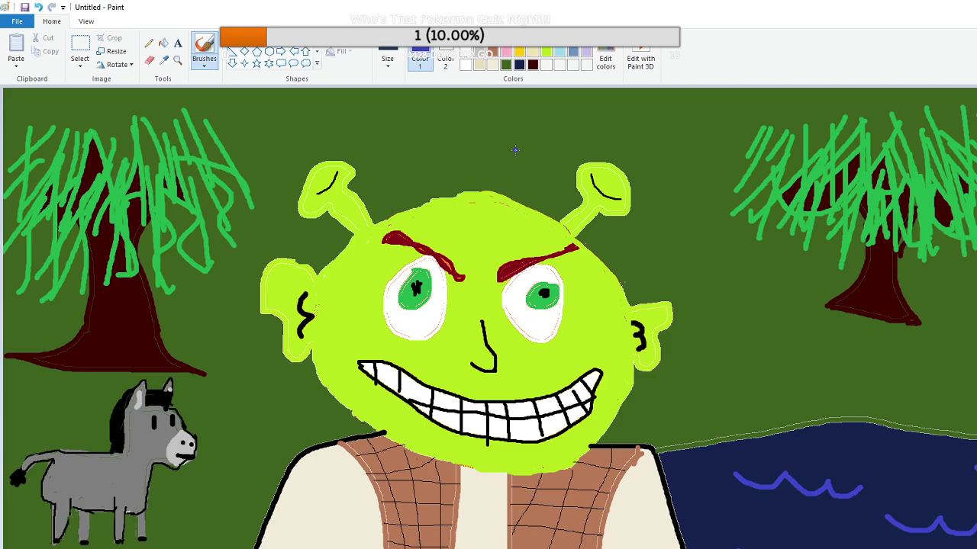
Draw a small black stick figure with an oval head between Shrek and the tree by the water
left_click(533, 65)
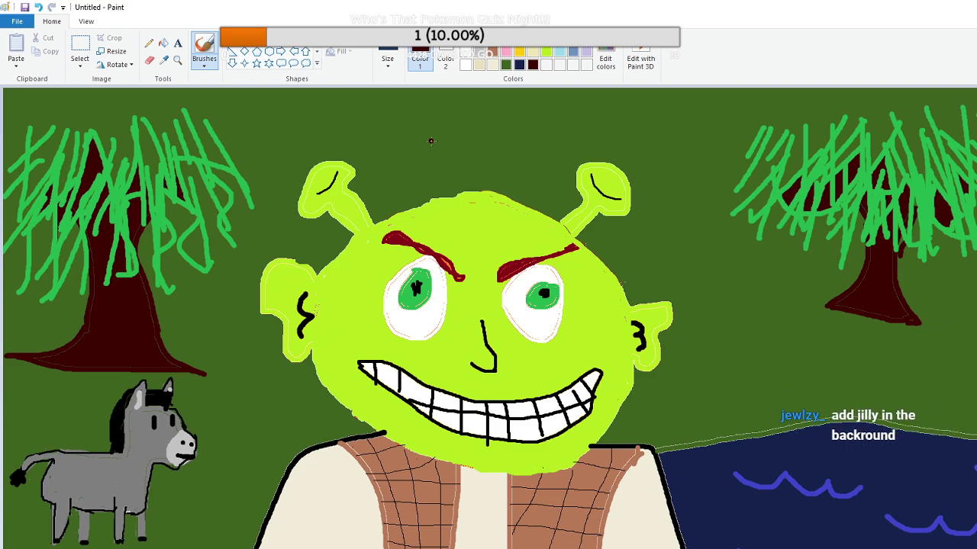
left_click(468, 48)
mouse_move(714, 386)
left_mouse_down()
mouse_move(747, 396)
mouse_move(732, 377)
mouse_move(728, 319)
mouse_move(692, 337)
mouse_move(727, 319)
mouse_move(761, 340)
left_mouse_up()
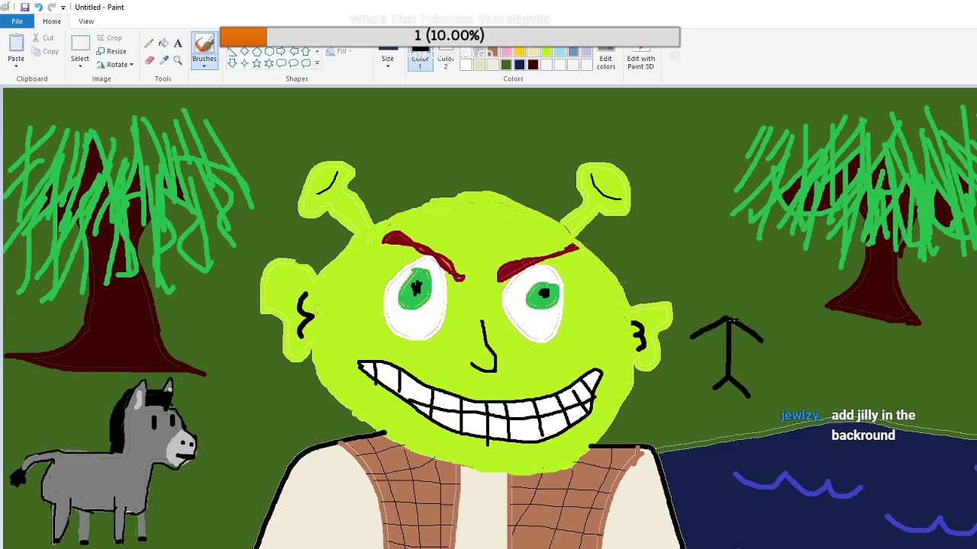
mouse_move(735, 290)
left_mouse_down()
mouse_move(715, 299)
mouse_move(739, 290)
mouse_move(736, 305)
left_mouse_up()
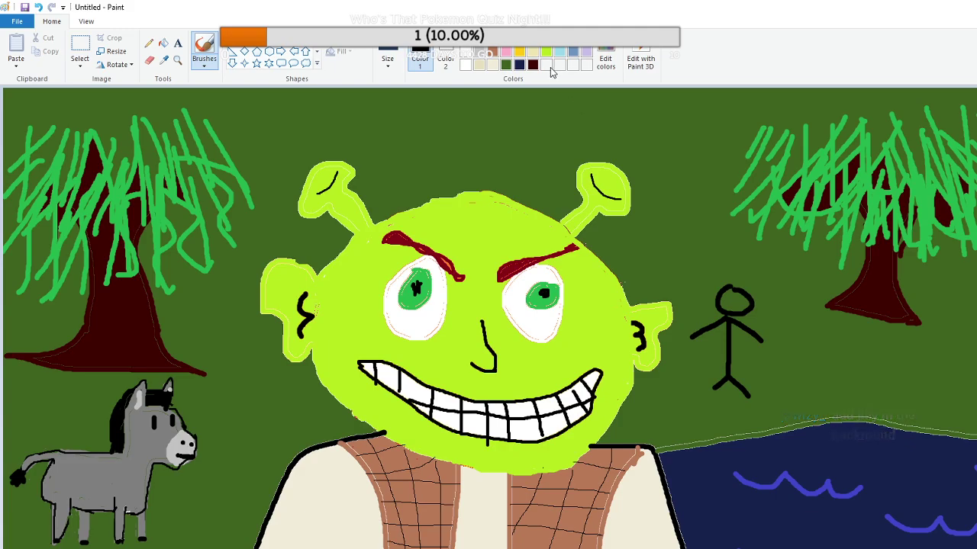
Give the stick figure brown hair blowing to one side and a black wide-brimmed hat
left_click(492, 50)
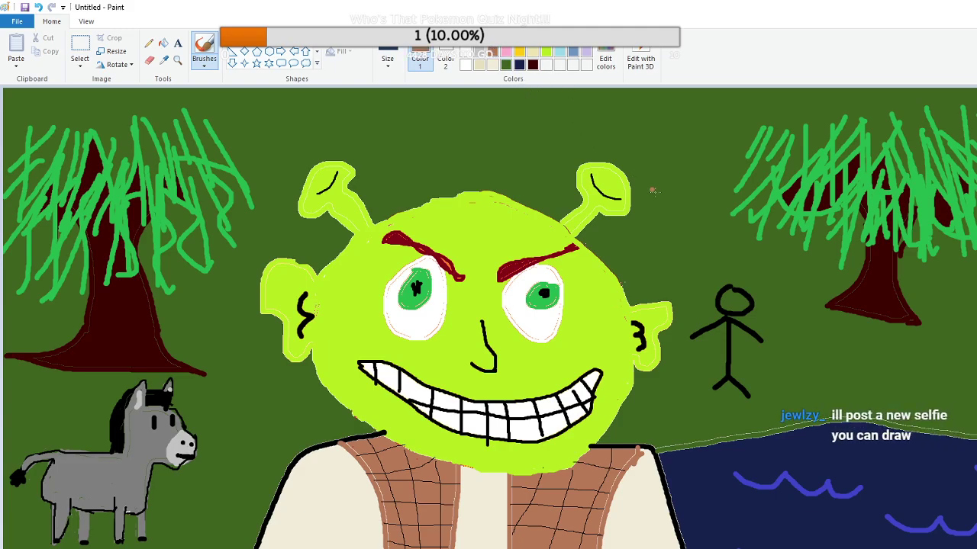
mouse_move(717, 288)
left_mouse_down()
mouse_move(756, 290)
mouse_move(688, 289)
left_mouse_up()
left_click(488, 54)
mouse_move(720, 279)
left_mouse_down()
mouse_move(711, 288)
mouse_move(741, 273)
mouse_move(775, 290)
mouse_move(717, 285)
mouse_move(739, 284)
left_mouse_up()
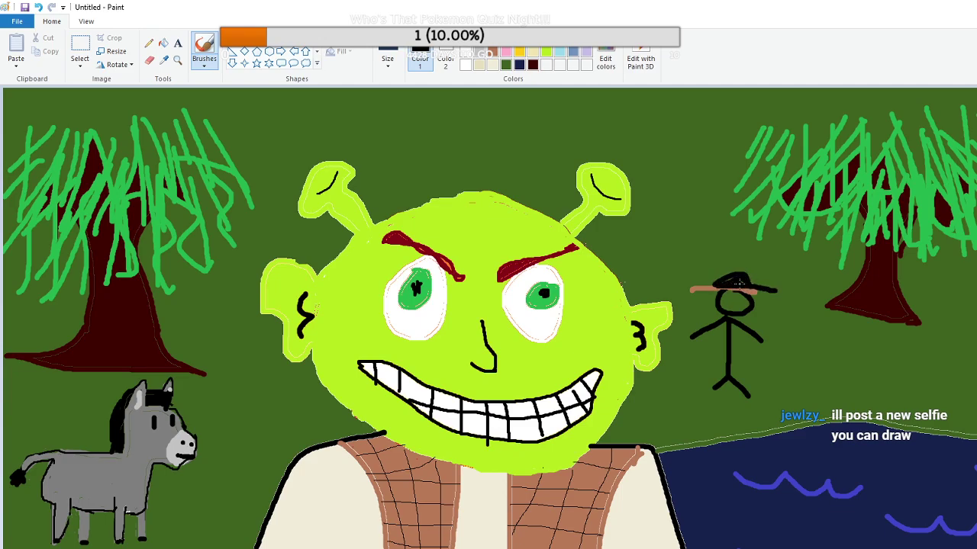
left_click(495, 52)
left_click_drag(691, 292, 711, 290)
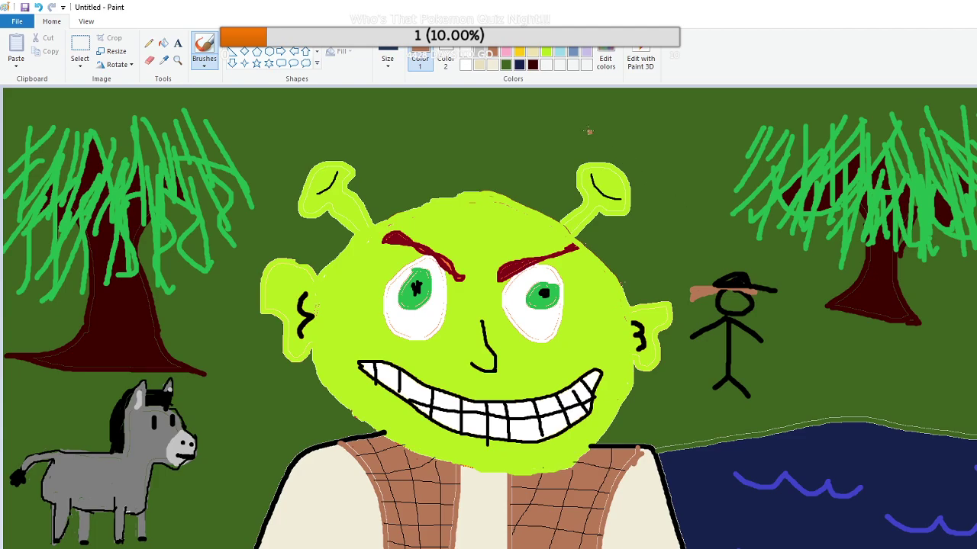
Fill the stick figure's face with a pale cream color
left_click(534, 53)
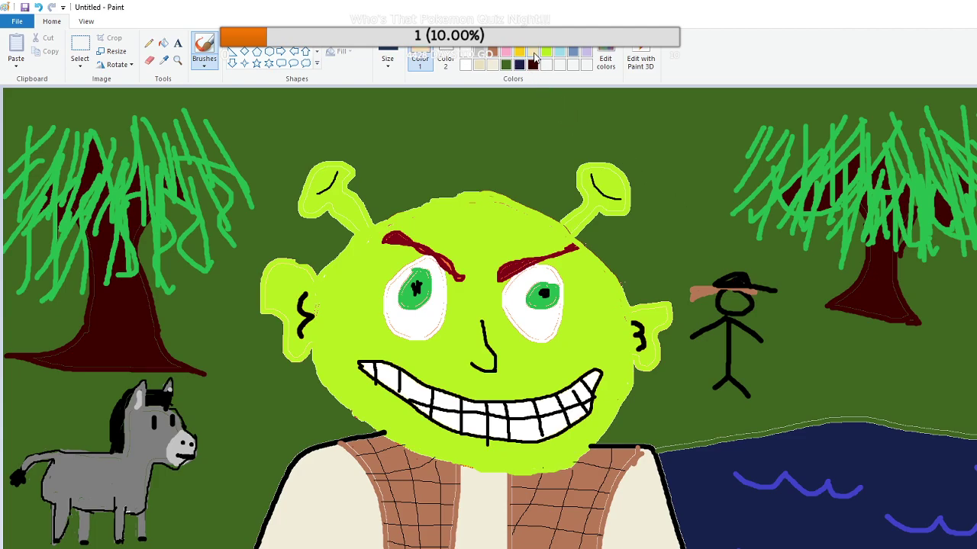
left_click(161, 46)
left_click(735, 301)
Draw black glasses on the stick figure's face with the second-thickest brush, undoing and redrawing the unsatisfactory stroke
left_click(466, 50)
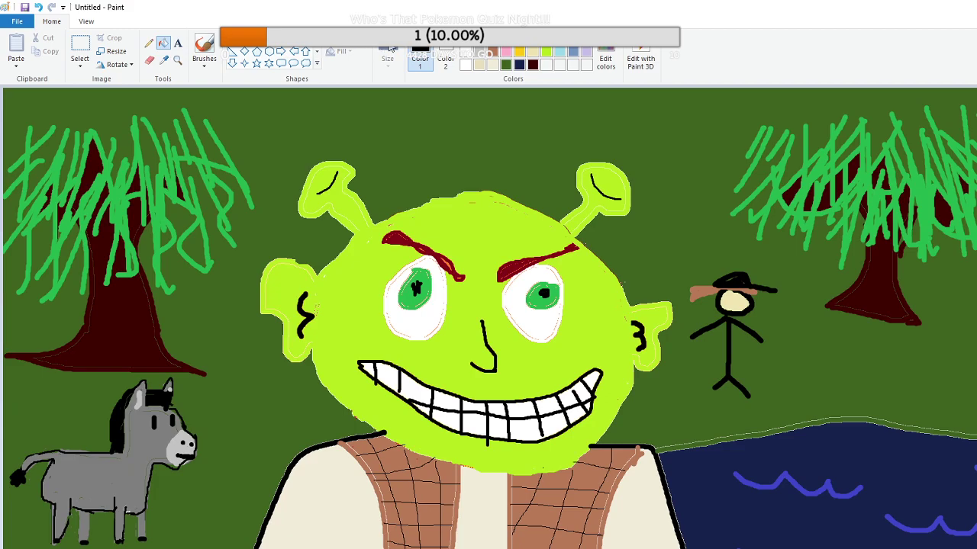
left_click(204, 48)
left_click(401, 62)
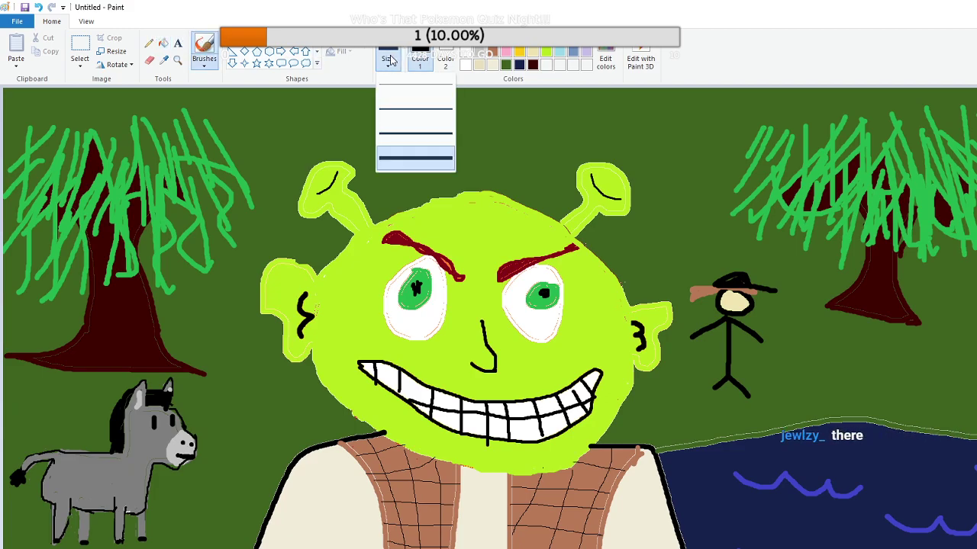
left_click(405, 131)
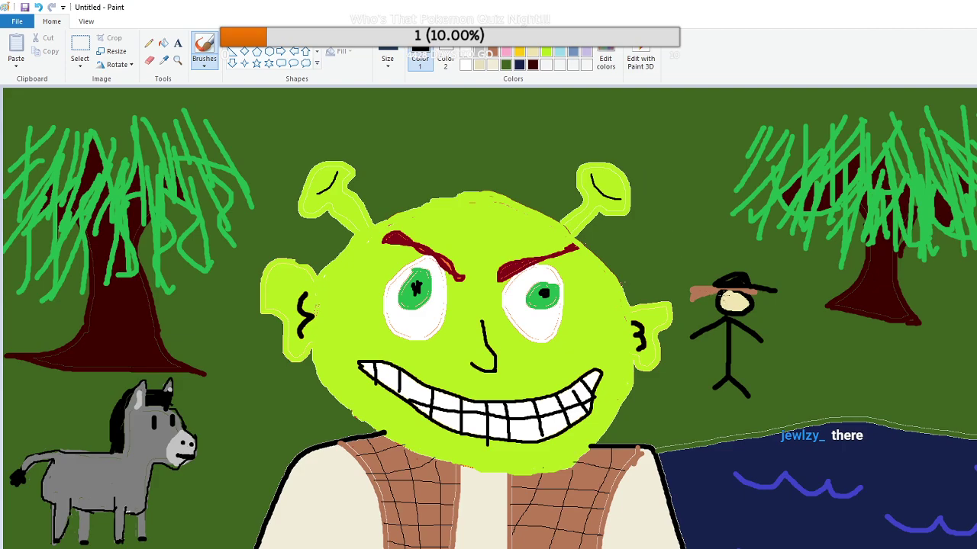
mouse_move(731, 294)
left_mouse_down()
mouse_move(742, 294)
mouse_move(729, 307)
mouse_move(751, 302)
left_mouse_up()
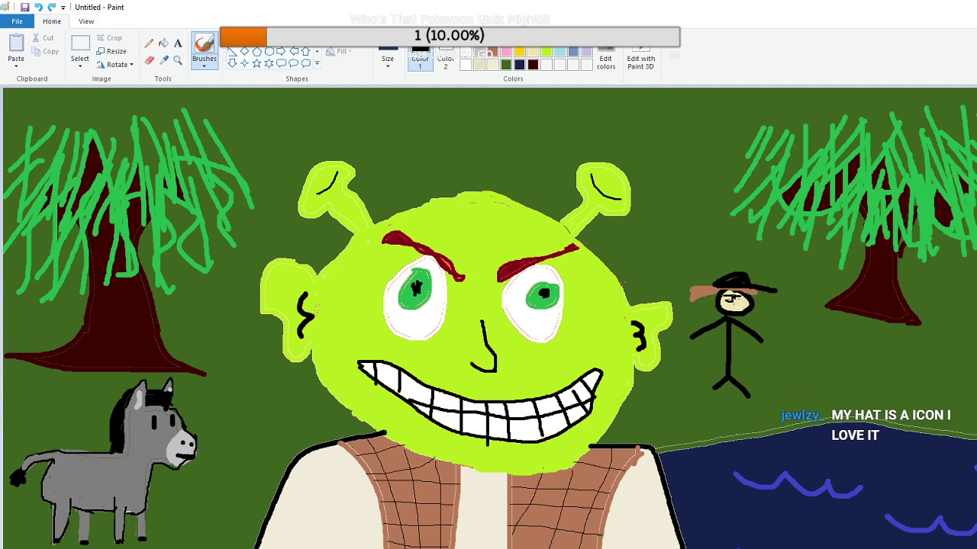
left_click_drag(736, 299, 746, 302)
key("ctrl+z")
left_click_drag(735, 299, 751, 307)
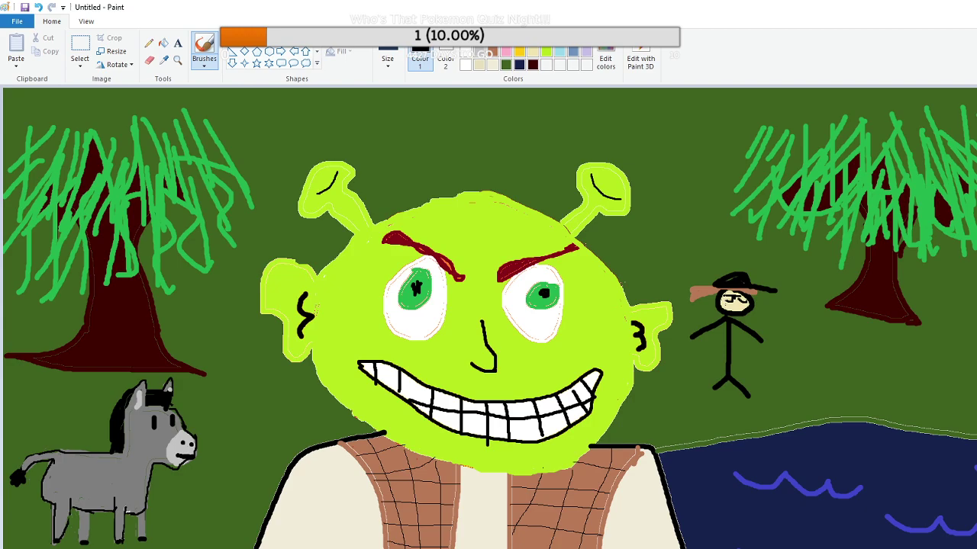
left_click_drag(724, 295, 728, 302)
Fill the lenses of the stick figure's glasses with white
scroll(732, 301, "up", 2)
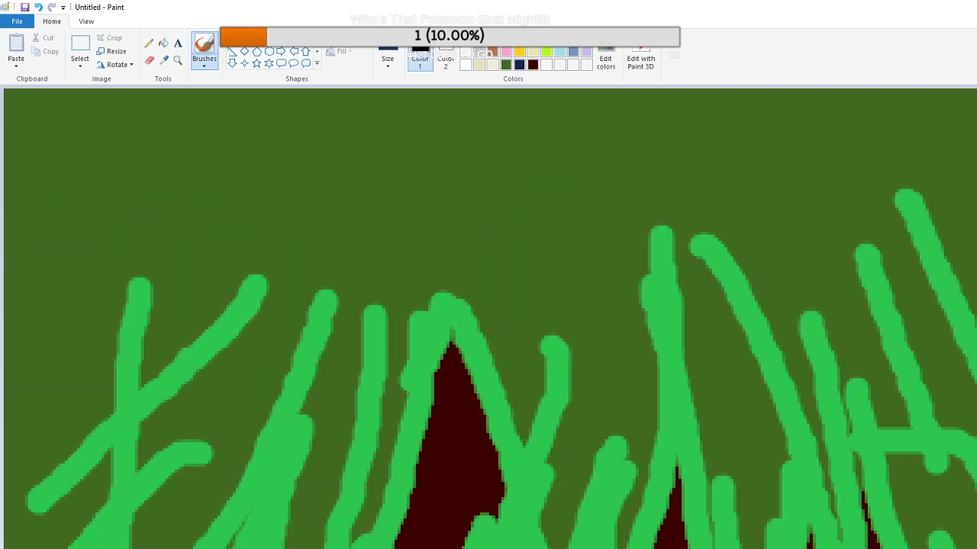
scroll(733, 301, "down", 3)
scroll(732, 301, "up", 1)
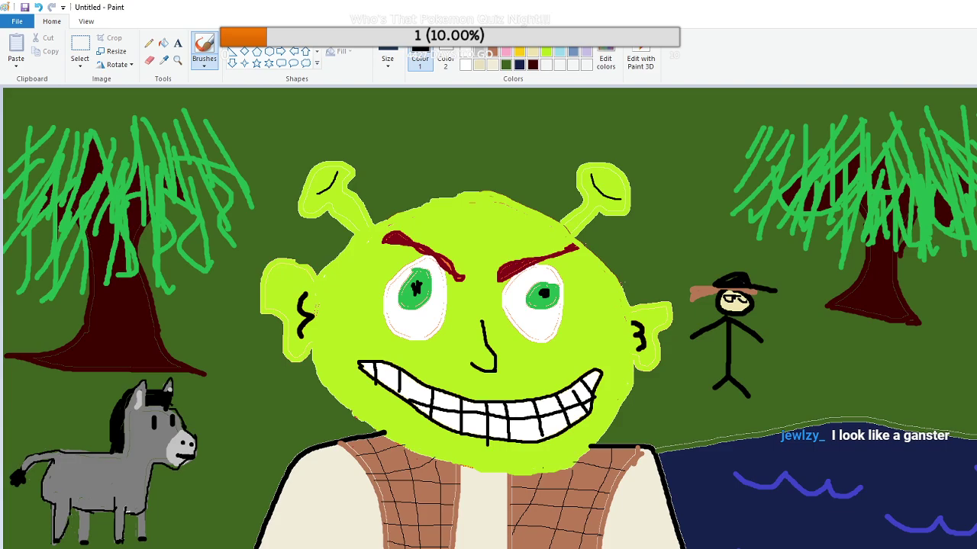
scroll(488, 318, "up", 1)
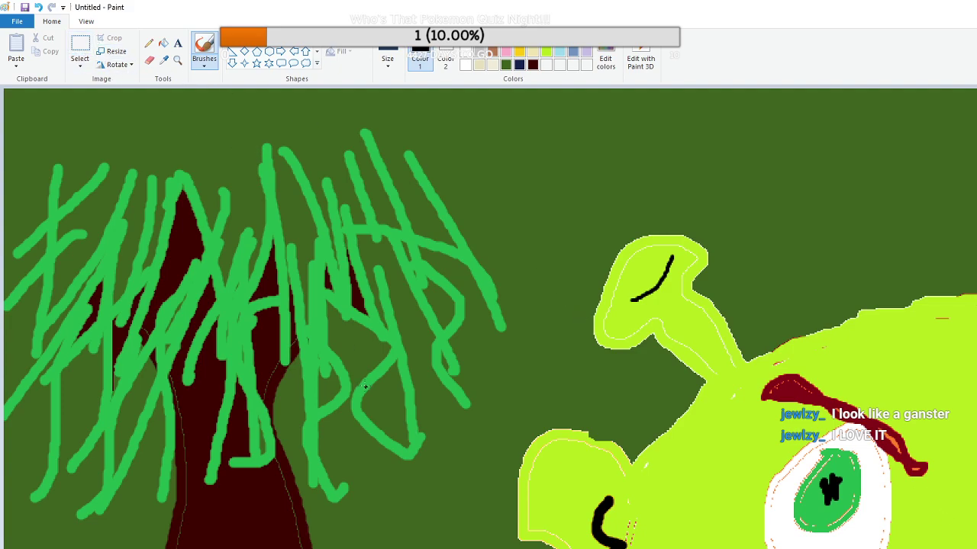
scroll(488, 319, "right", 10)
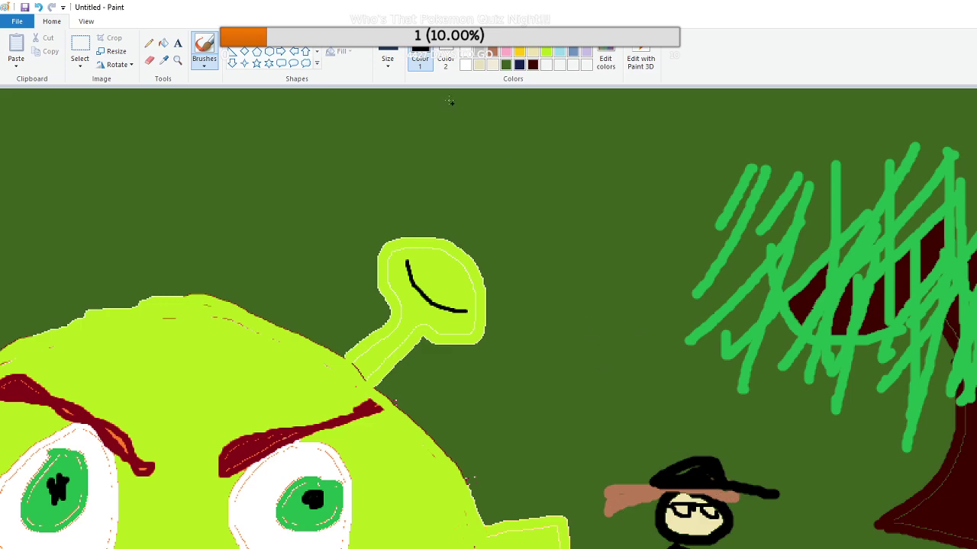
left_click(465, 61)
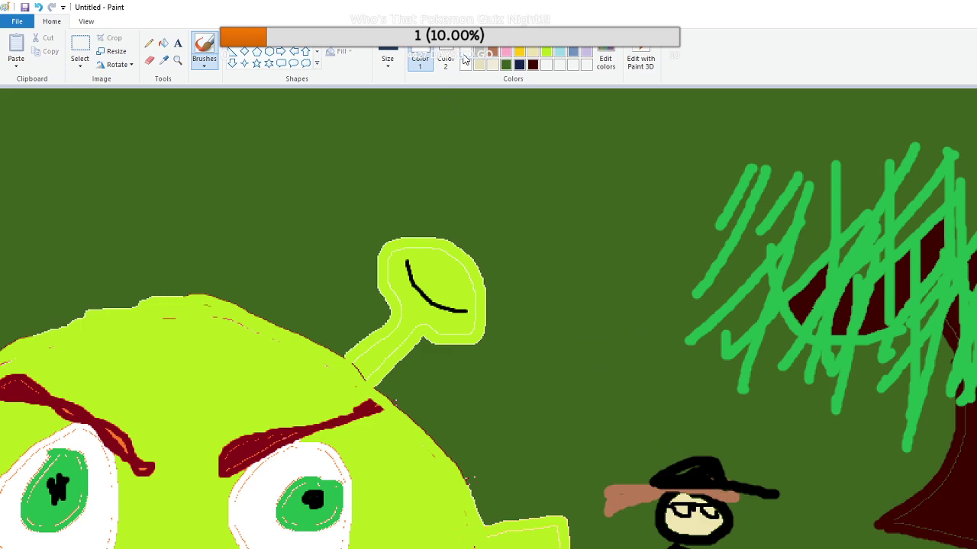
left_click(164, 43)
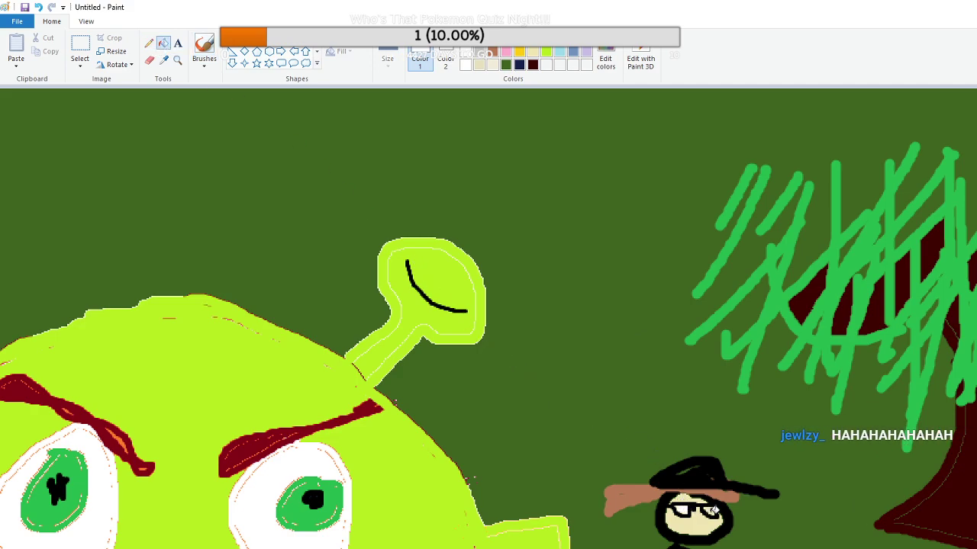
Draw a black smile on the stick figure's face with the thinnest brush
left_click(468, 51)
left_click(204, 49)
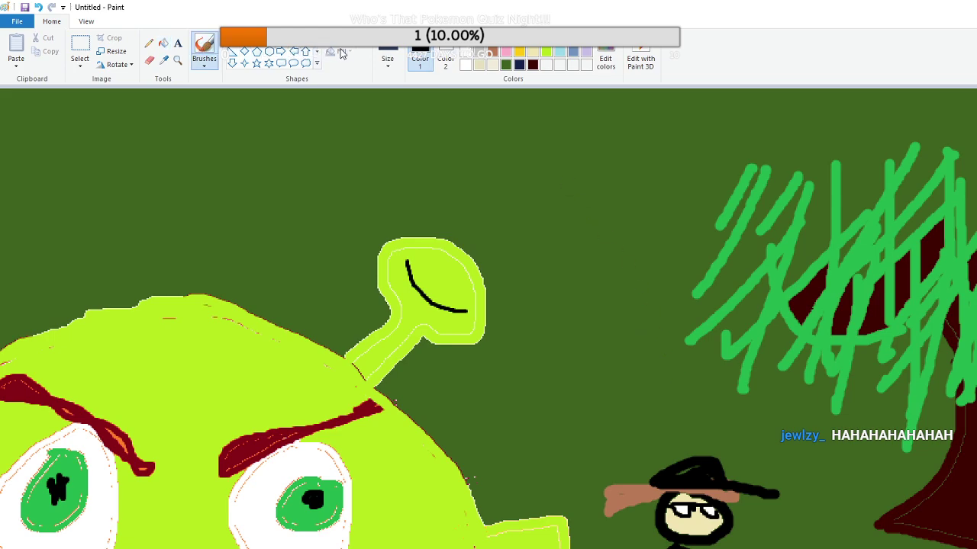
left_click(386, 55)
left_click(405, 84)
left_click_drag(675, 524, 710, 525)
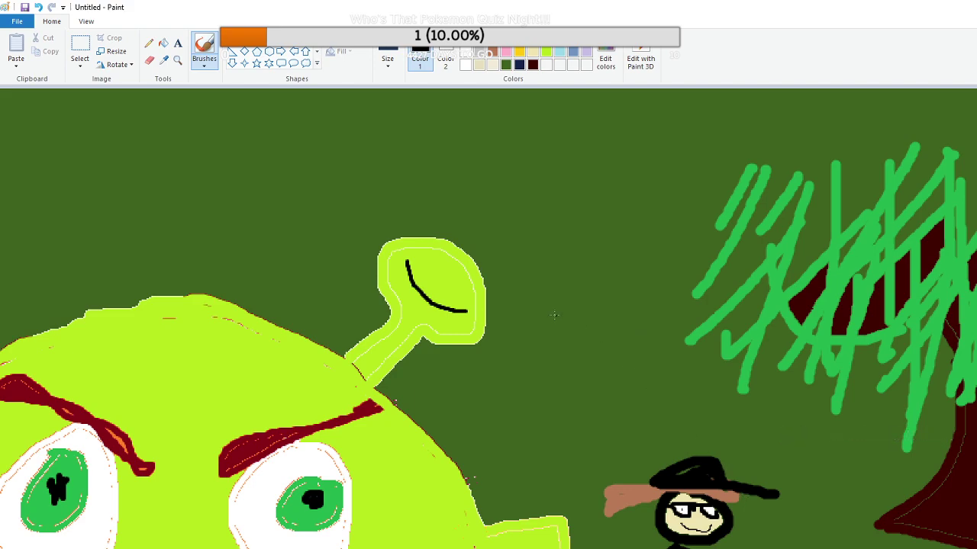
left_click(388, 59)
left_click(389, 93)
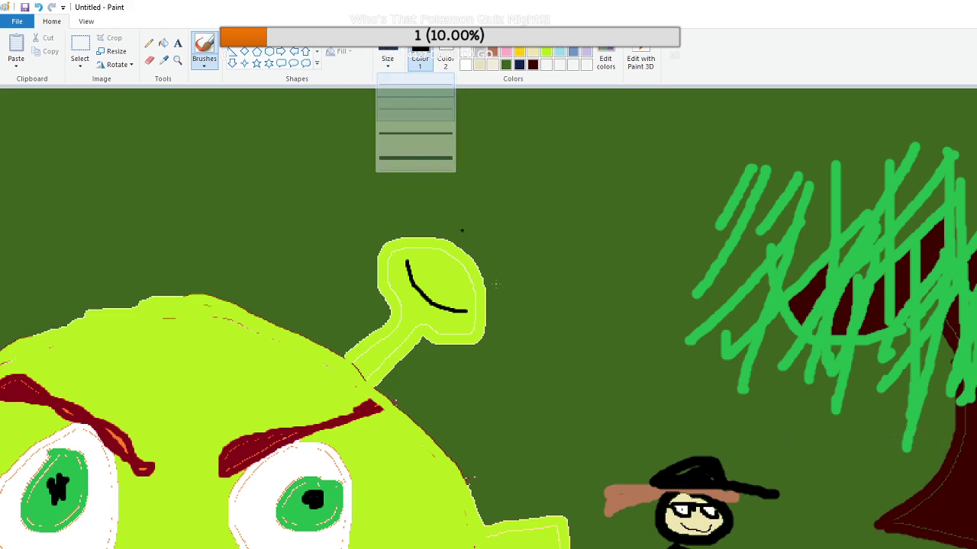
left_click_drag(676, 503, 713, 511)
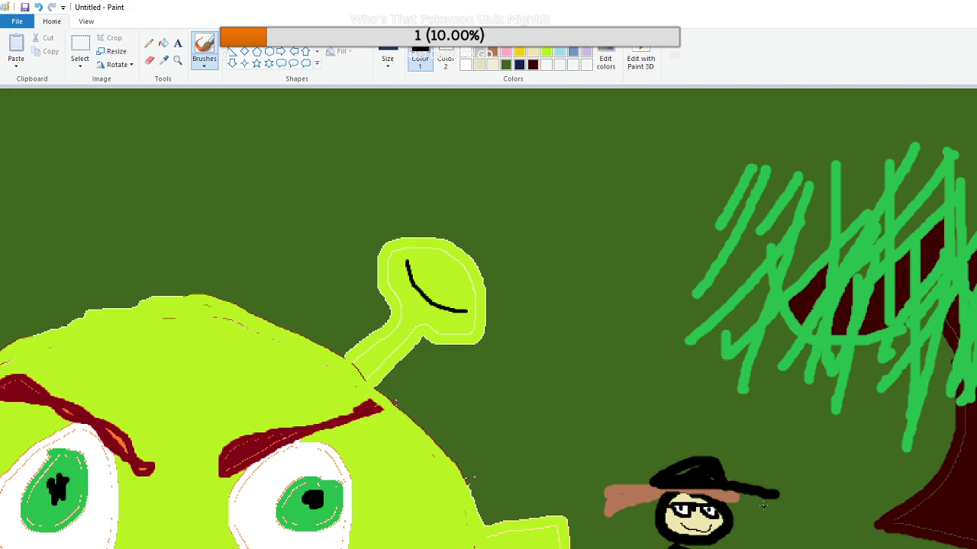
left_click(35, 9)
left_click(493, 50)
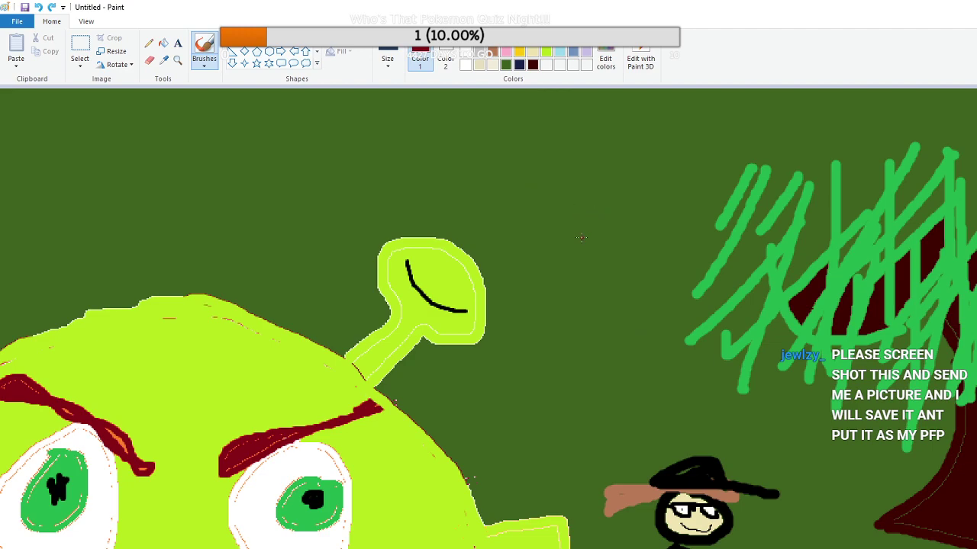
Paint light blue eyes inside both lenses of the stick figure's glasses with the second-thickest brush
scroll(581, 238, "down", 3)
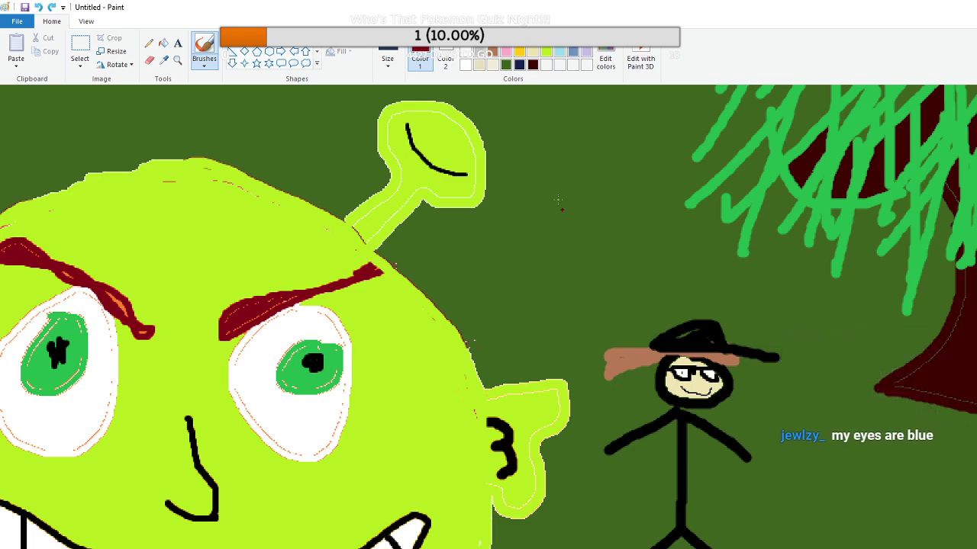
left_click(560, 45)
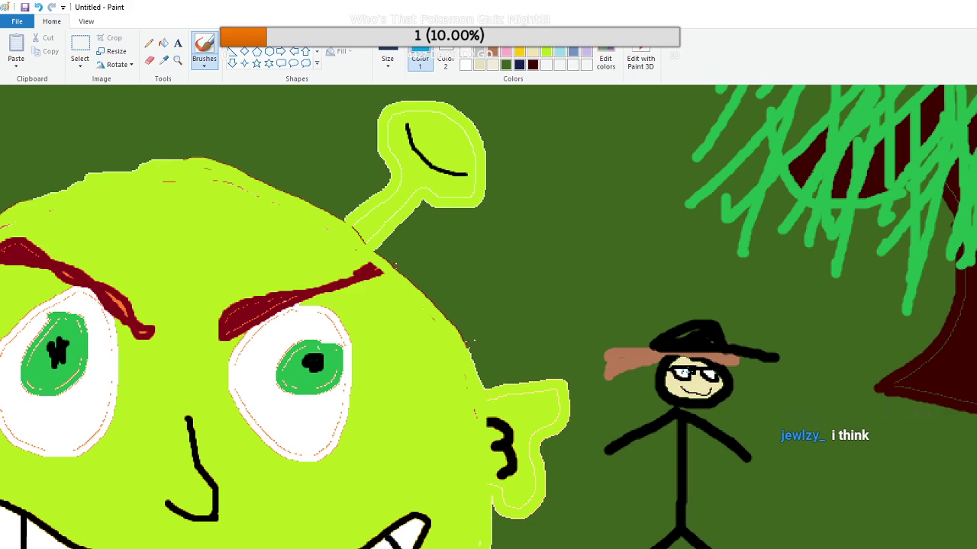
left_click(387, 59)
left_click(415, 134)
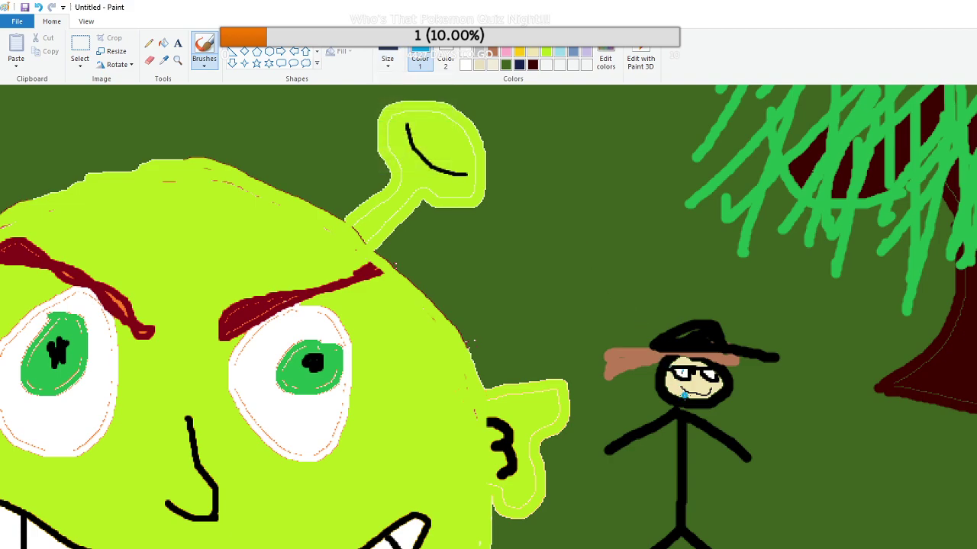
left_click(681, 374)
left_click_drag(676, 371, 717, 376)
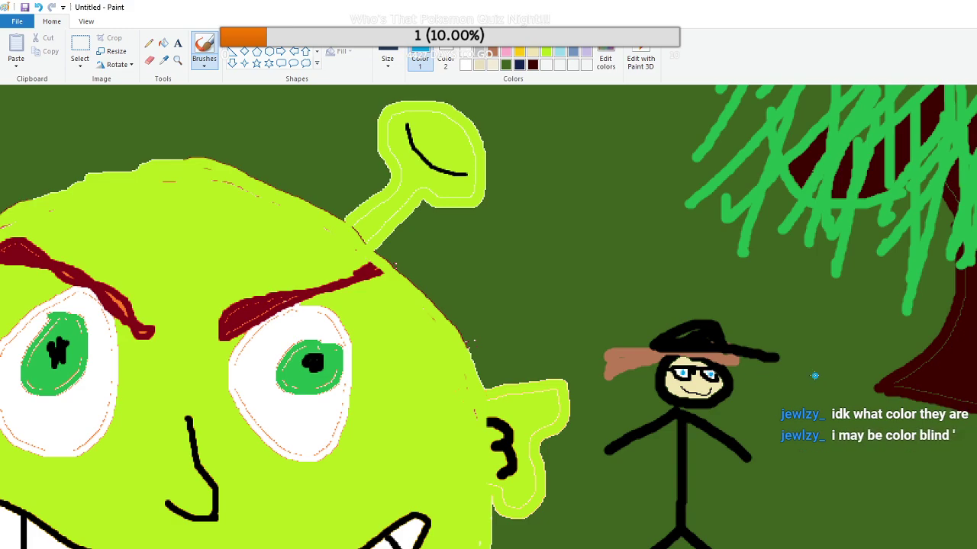
Redraw the stick figure's mouth as a crooked black smirk with the second-thinnest brush
left_click(397, 67)
left_click(401, 108)
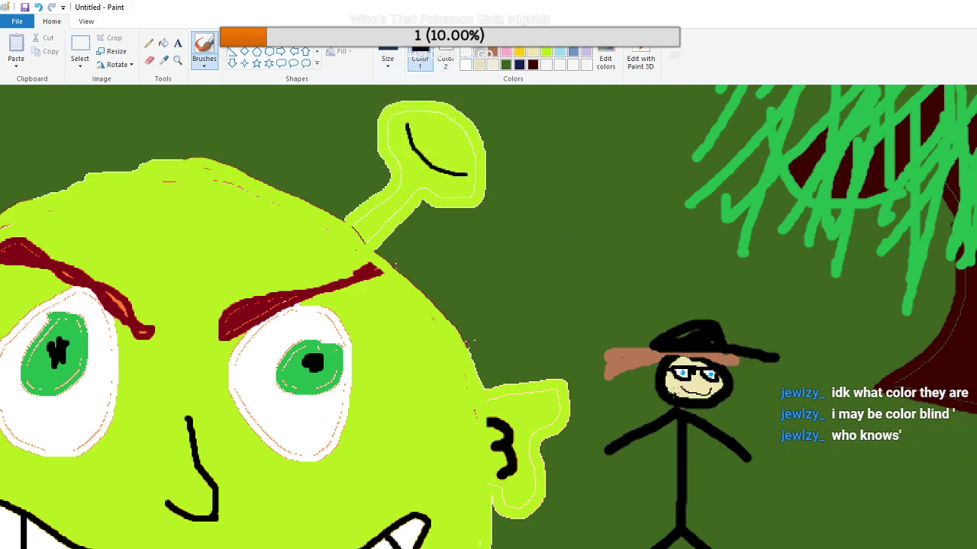
left_click_drag(674, 385, 717, 395)
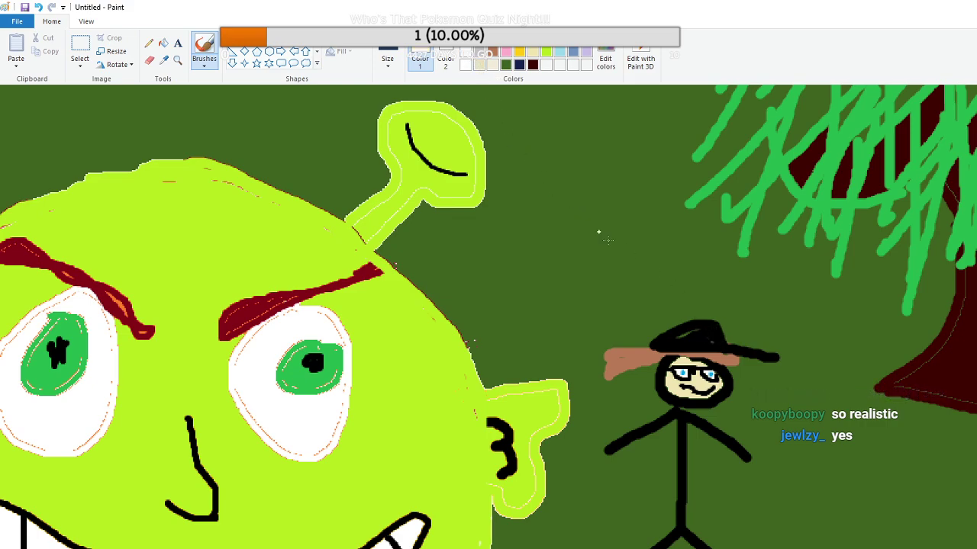
Paint a small white logo on the stick figure's hat and trim the brim's tip with the dark green background color
left_click(710, 335)
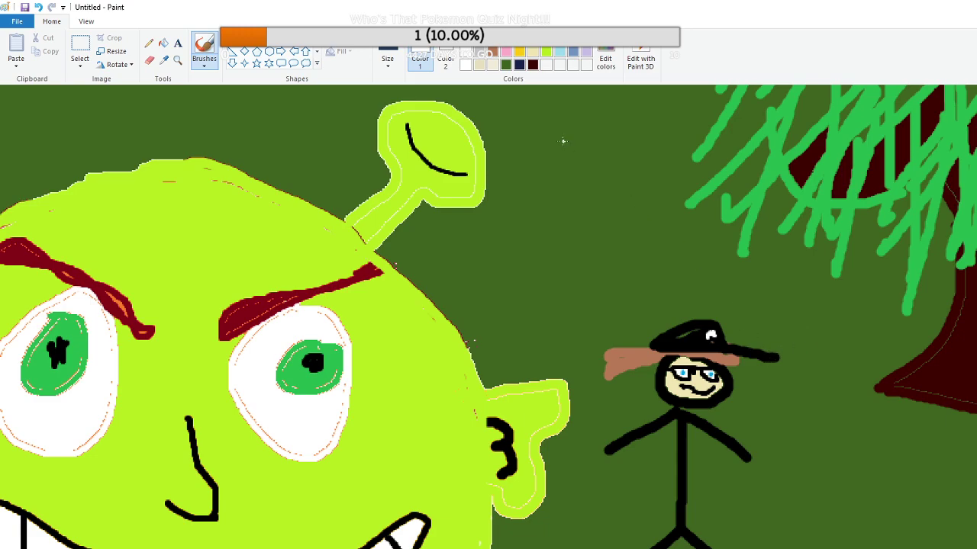
left_click(505, 64)
mouse_move(763, 354)
left_mouse_down()
mouse_move(767, 380)
mouse_move(776, 357)
left_mouse_up()
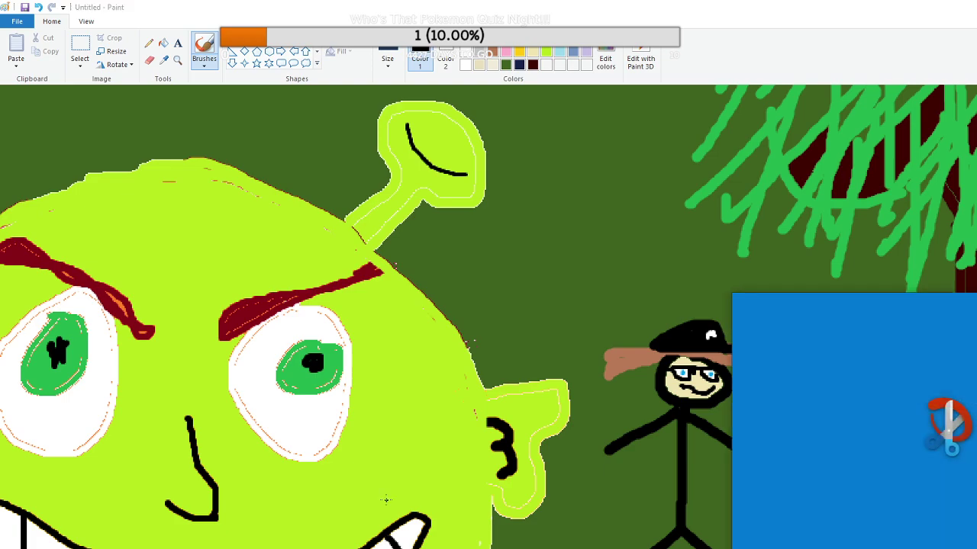
Switch to Snip & Sketch and capture the stick figure's upper body, retaking the snip until it is framed well
left_click(751, 328)
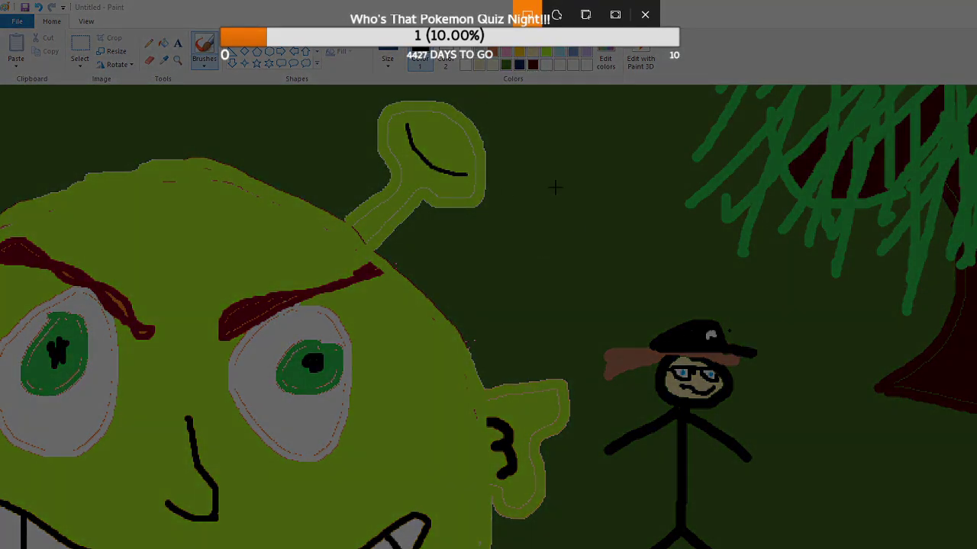
mouse_move(560, 269)
left_mouse_down()
mouse_move(702, 410)
mouse_move(821, 461)
left_mouse_up()
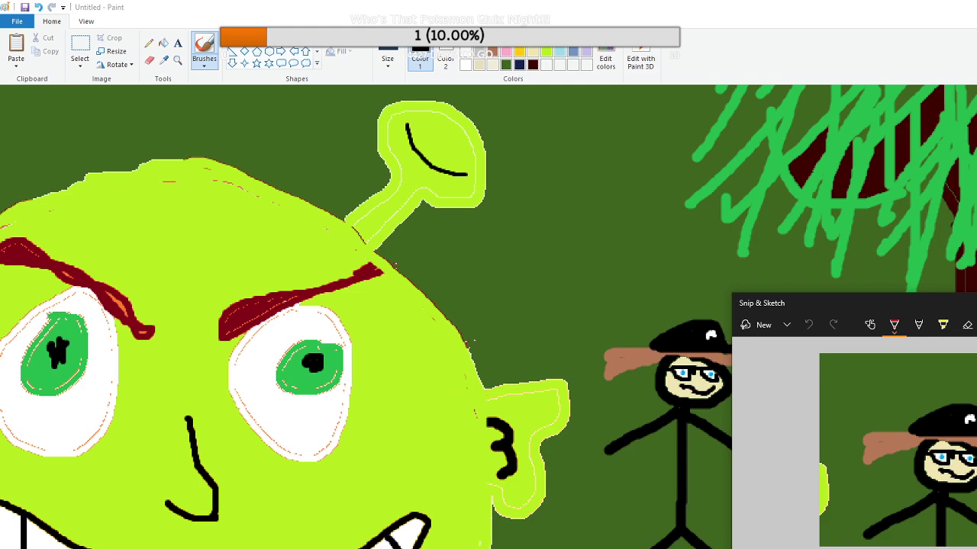
mouse_move(777, 303)
left_mouse_down()
mouse_move(929, 176)
mouse_move(735, 261)
mouse_move(663, 158)
mouse_move(726, 183)
left_mouse_up()
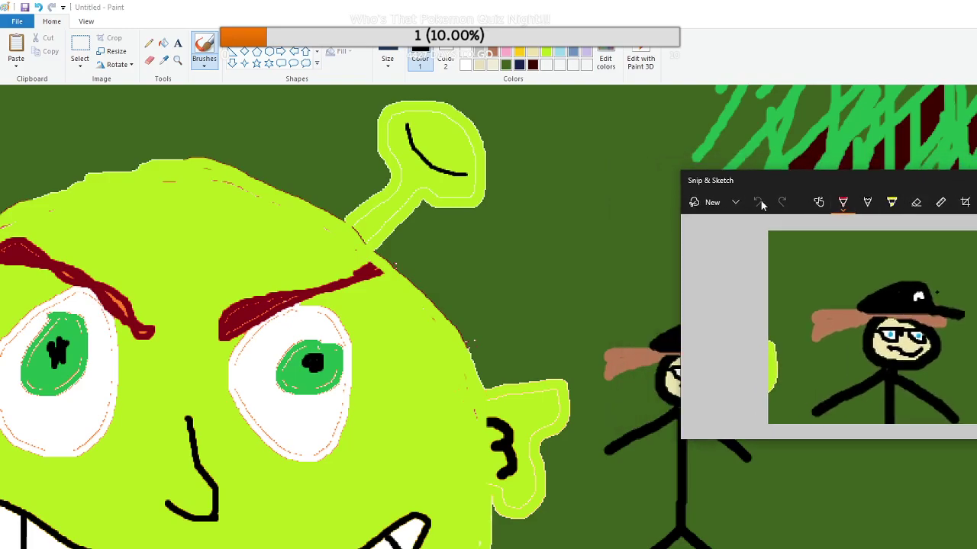
left_click(706, 202)
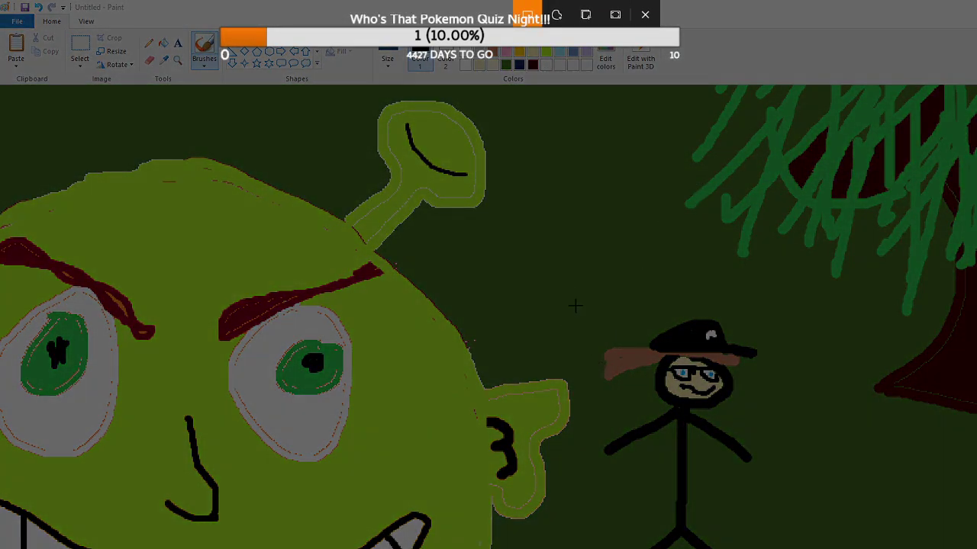
mouse_move(555, 276)
left_mouse_down()
mouse_move(778, 405)
mouse_move(811, 449)
left_mouse_up()
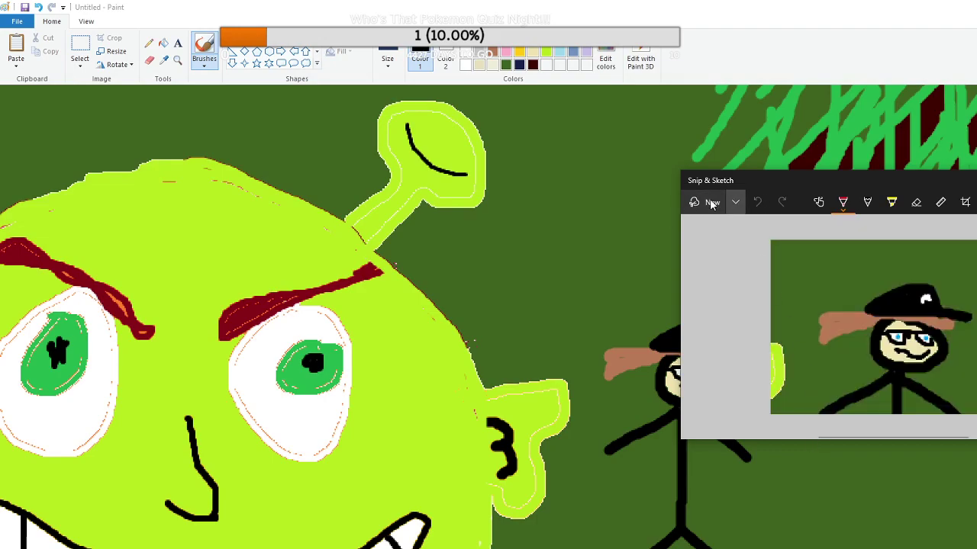
left_click(712, 202)
mouse_move(581, 280)
left_mouse_down()
mouse_move(750, 404)
mouse_move(791, 476)
left_mouse_up()
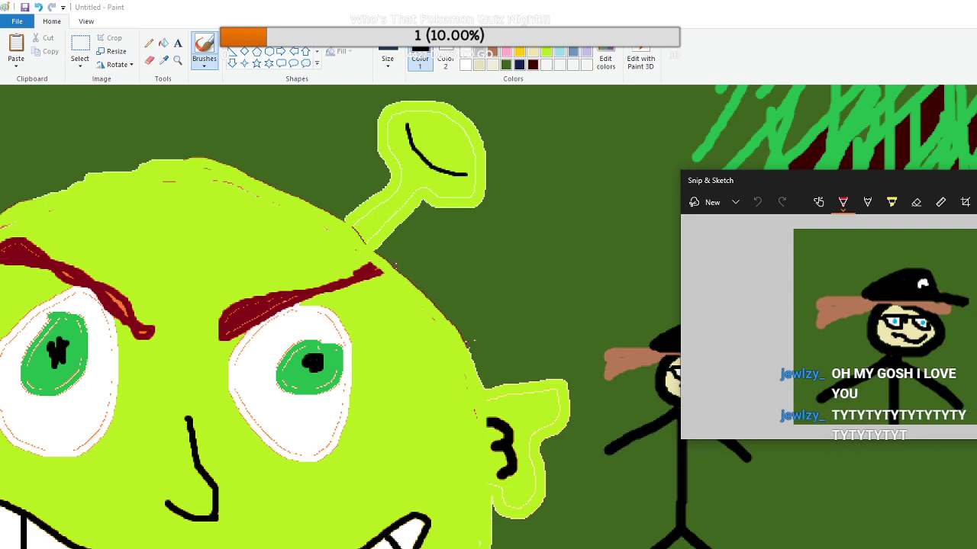
Return to Paint and start an orange signature on the dark blue water with its first letter, using the second-thinnest brush
key("alt+Tab")
scroll(572, 369, "down", 10)
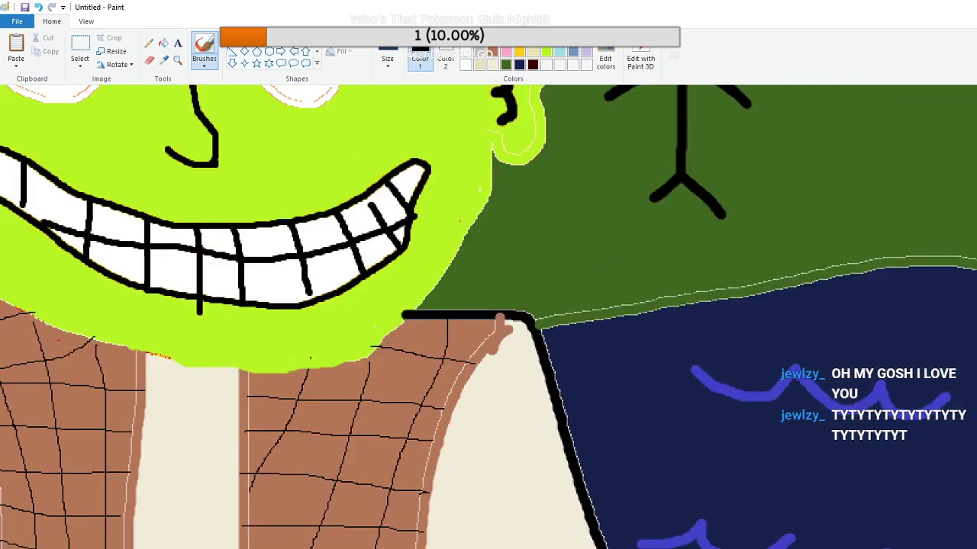
scroll(488, 316, "down", 4)
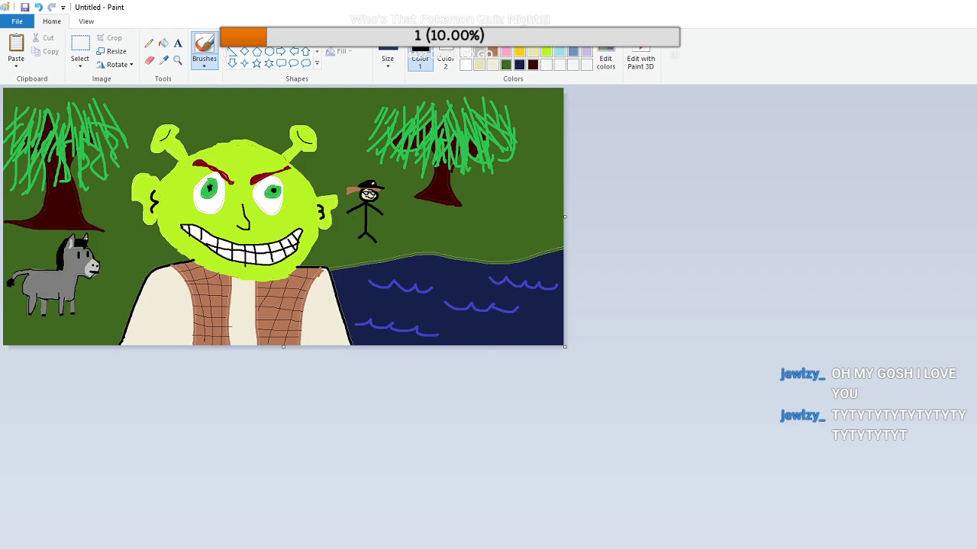
scroll(488, 317, "up", 3)
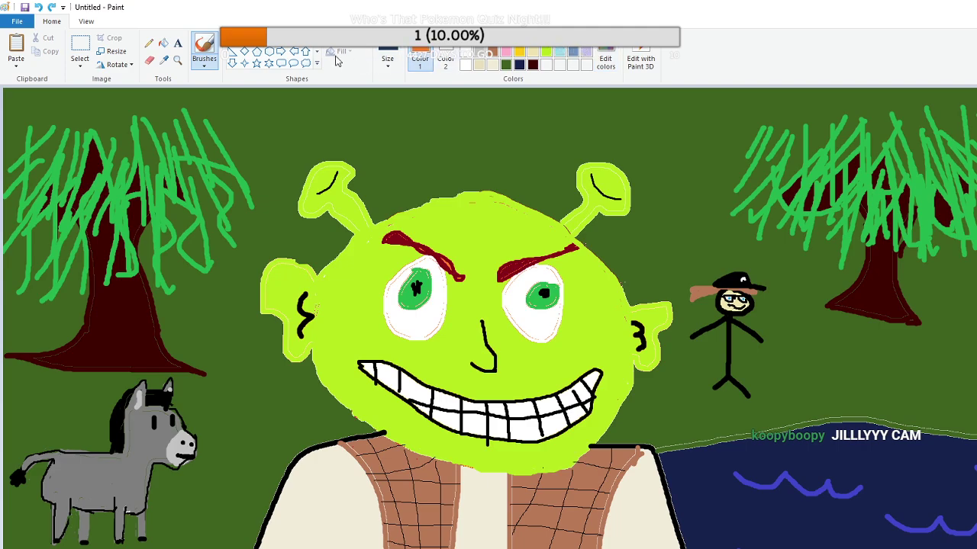
left_click(389, 57)
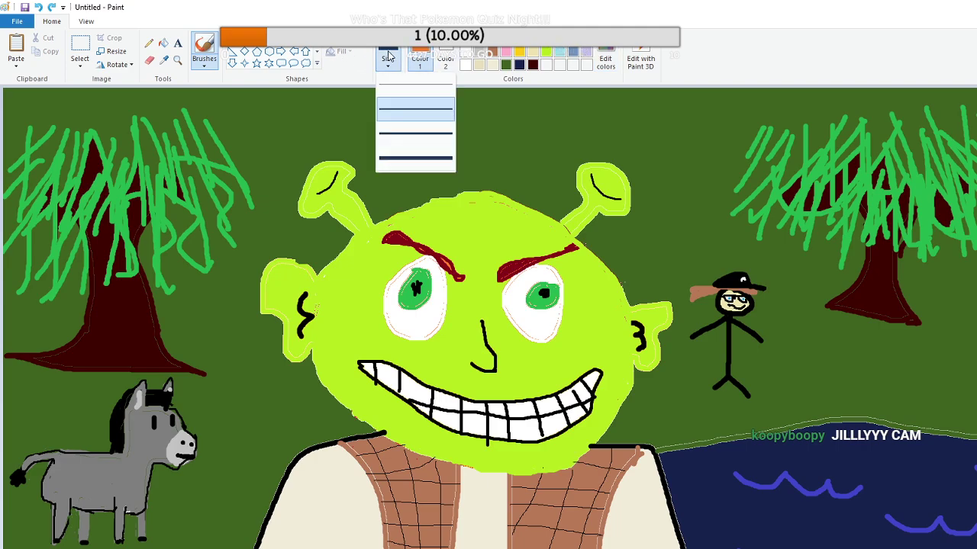
left_click(404, 107)
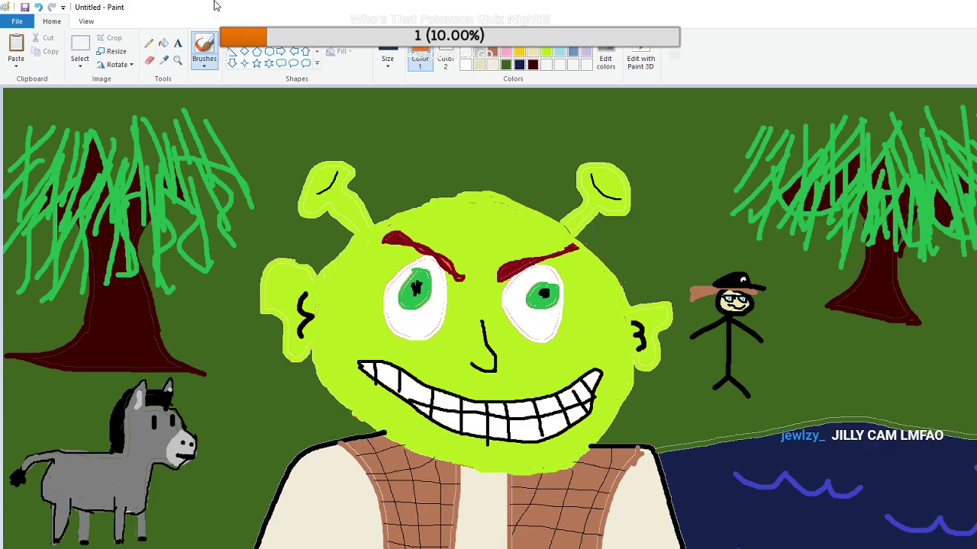
left_click(43, 8)
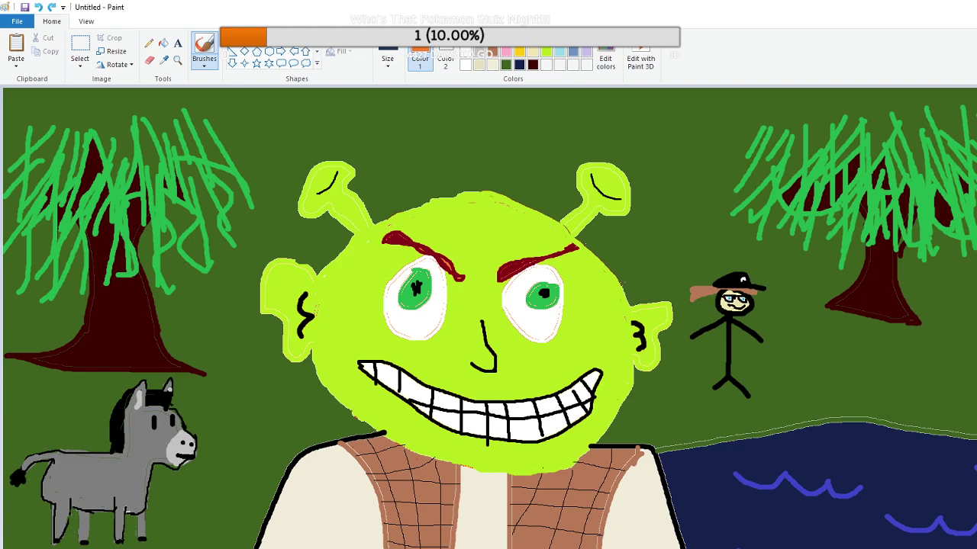
key("ctrl+Page_Down")
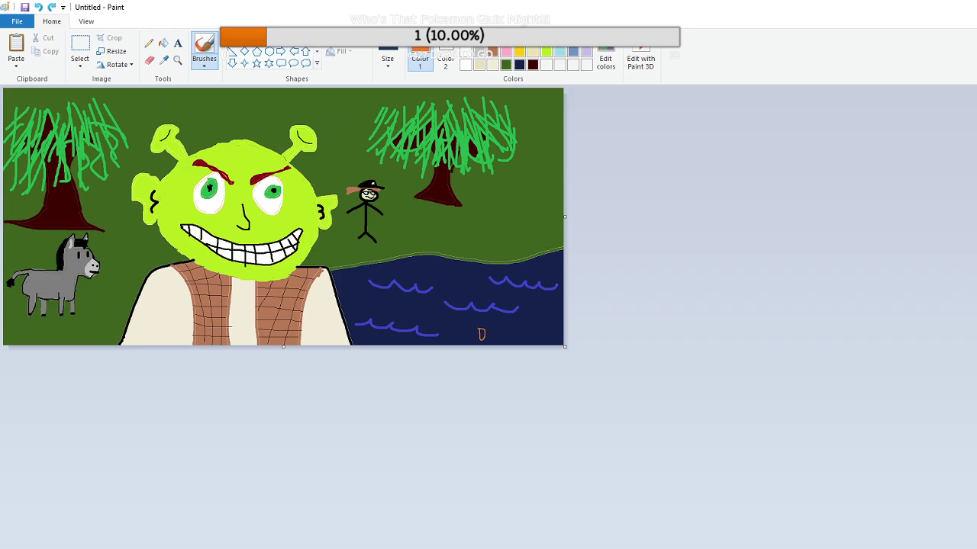
Try to handwrite the rest of the orange signature on the water, undoing back to its first letter
key("ctrl+Page_Up")
key("ctrl+Page_Down")
key("ctrl+Page_Up")
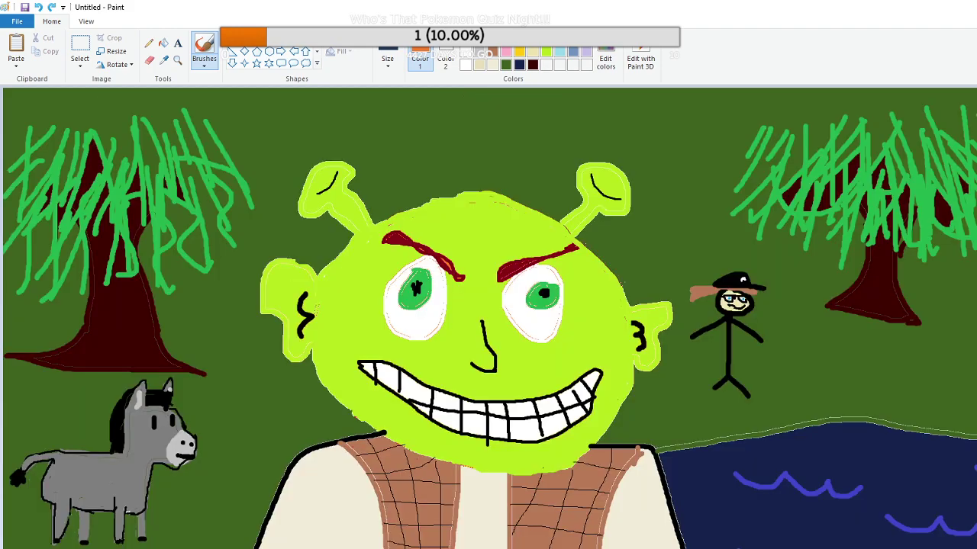
key("ctrl+Page_Up")
scroll(489, 319, "right", 10)
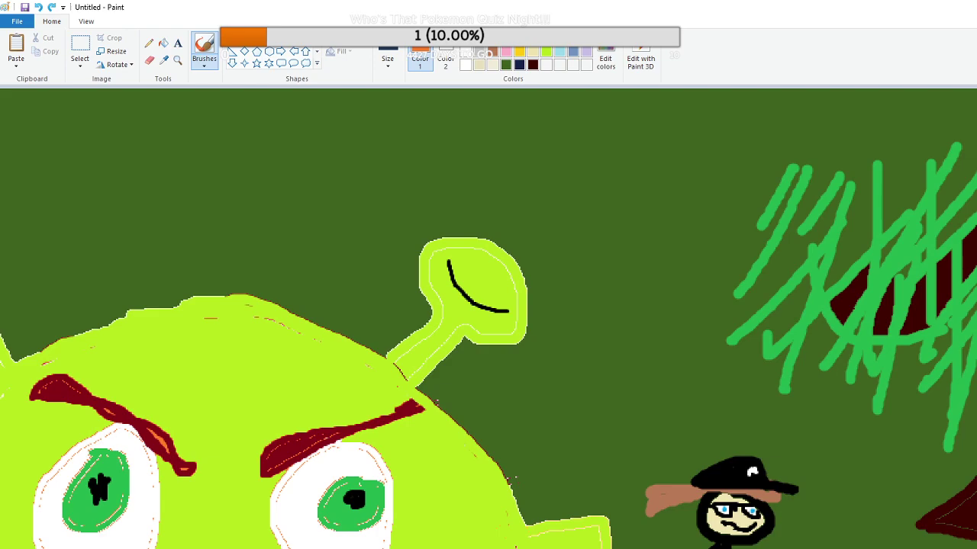
scroll(488, 317, "down", 6)
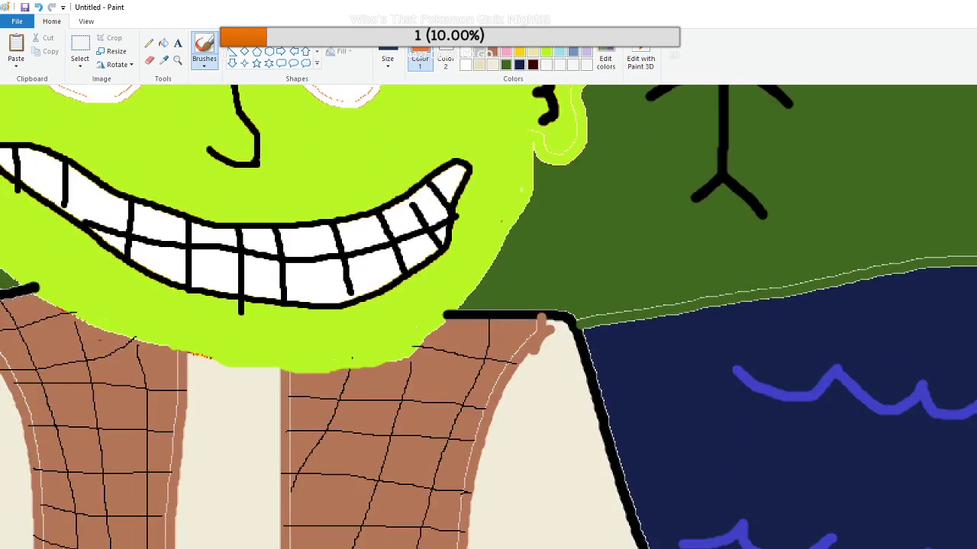
scroll(488, 317, "right", 5)
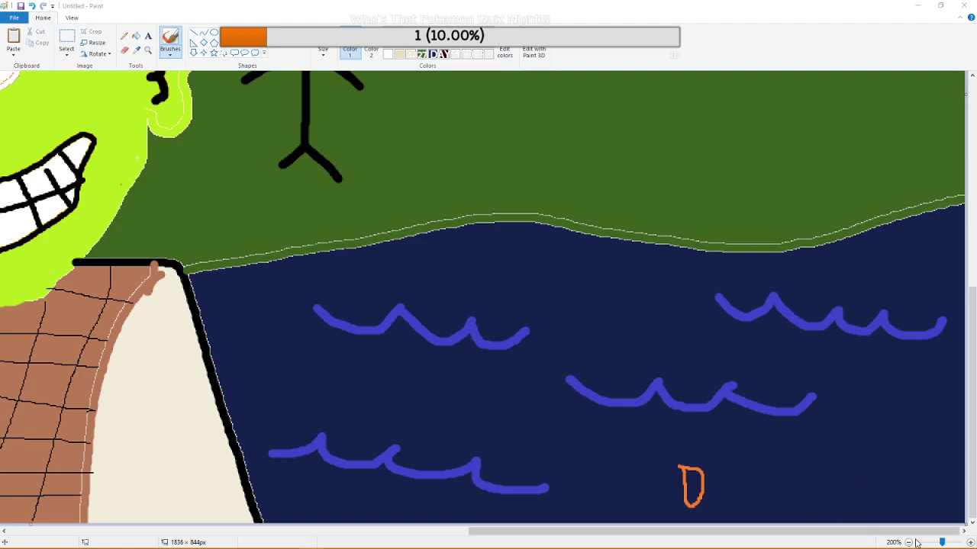
mouse_move(717, 488)
left_mouse_down()
mouse_move(755, 488)
mouse_move(740, 461)
mouse_move(721, 495)
mouse_move(767, 513)
mouse_move(791, 471)
mouse_move(779, 501)
mouse_move(836, 476)
mouse_move(822, 491)
mouse_move(843, 511)
mouse_move(870, 489)
mouse_move(858, 477)
mouse_move(869, 506)
mouse_move(899, 514)
mouse_move(908, 468)
mouse_move(932, 499)
mouse_move(918, 520)
left_mouse_up()
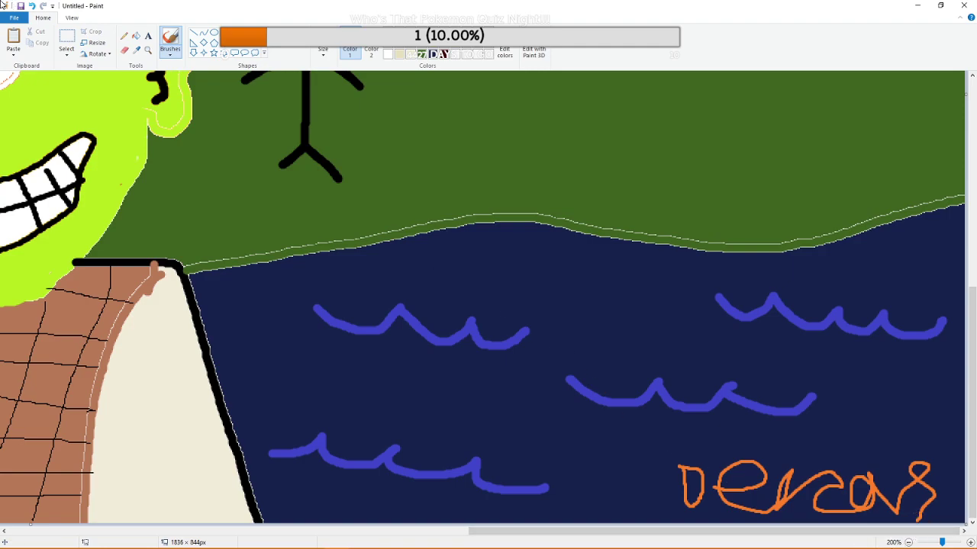
left_click(32, 6)
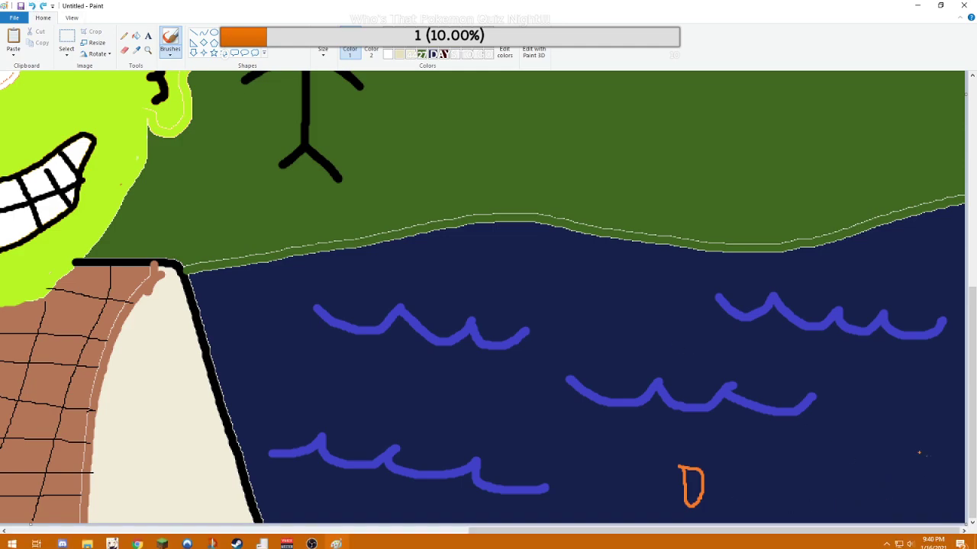
Try capital letters for the rest of the orange signature and undo those strokes
left_click(969, 542)
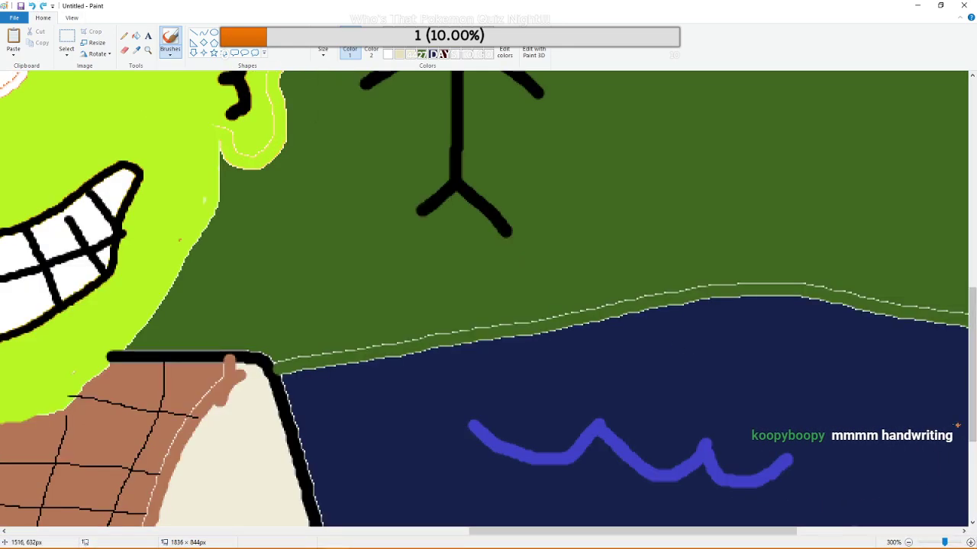
scroll(945, 405, "down", 3)
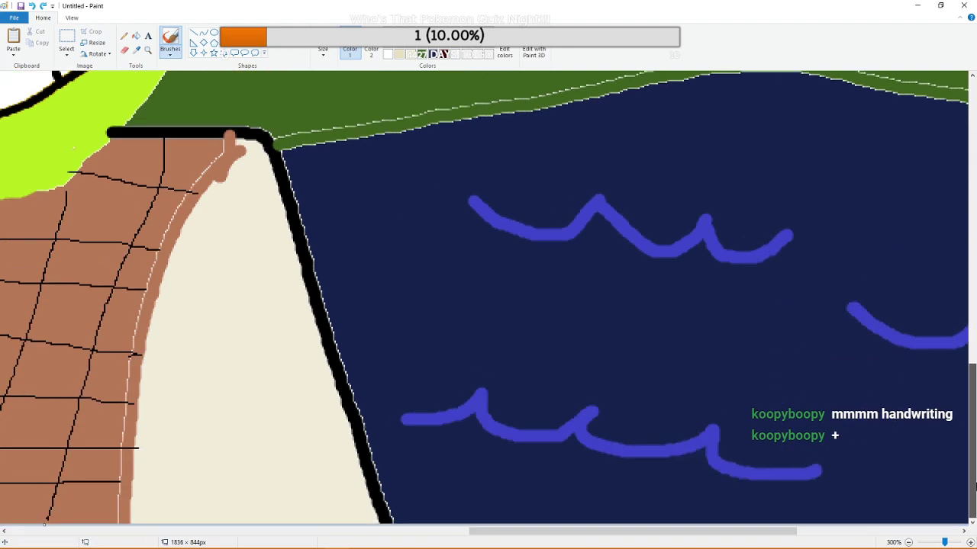
left_click_drag(760, 532, 923, 532)
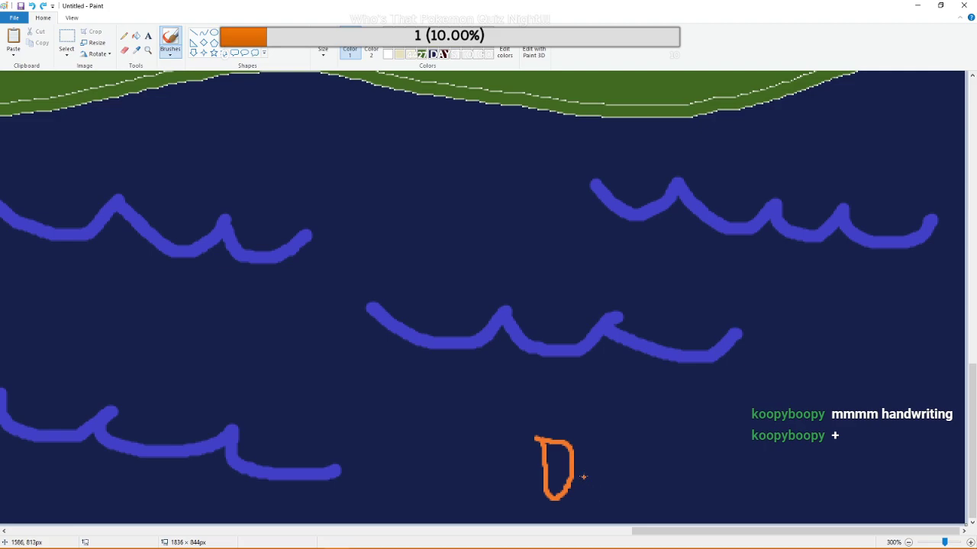
mouse_move(580, 478)
left_mouse_down()
mouse_move(616, 475)
mouse_move(613, 458)
mouse_move(583, 465)
mouse_move(599, 504)
mouse_move(624, 498)
mouse_move(641, 451)
mouse_move(635, 470)
mouse_move(638, 454)
mouse_move(660, 470)
mouse_move(658, 481)
mouse_move(630, 472)
mouse_move(663, 512)
mouse_move(695, 503)
mouse_move(687, 480)
mouse_move(672, 508)
mouse_move(707, 499)
mouse_move(730, 518)
mouse_move(735, 469)
mouse_move(744, 466)
mouse_move(761, 472)
mouse_move(763, 491)
mouse_move(762, 525)
left_mouse_up()
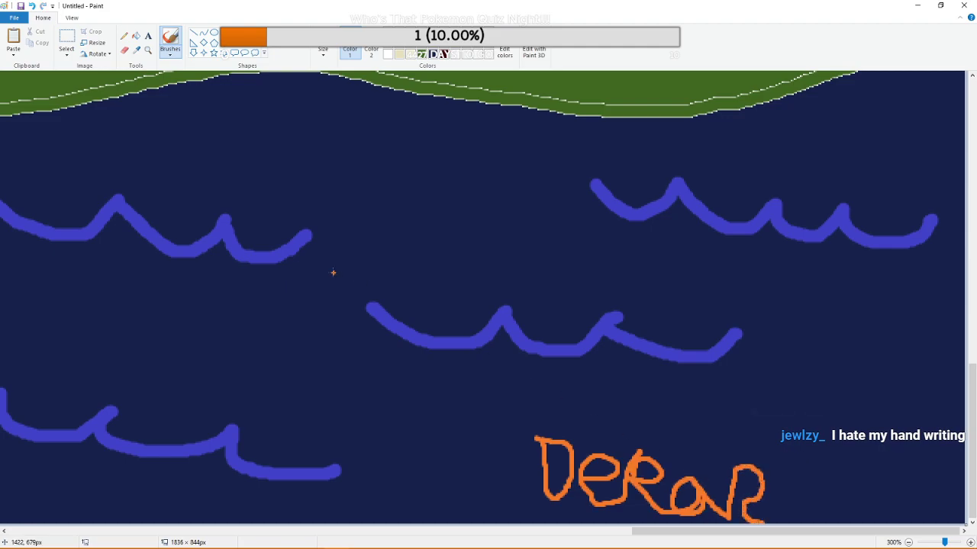
key("ctrl+z")
key("ctrl+z")
key("ctrl+z")
key("ctrl+z")
key("ctrl+z")
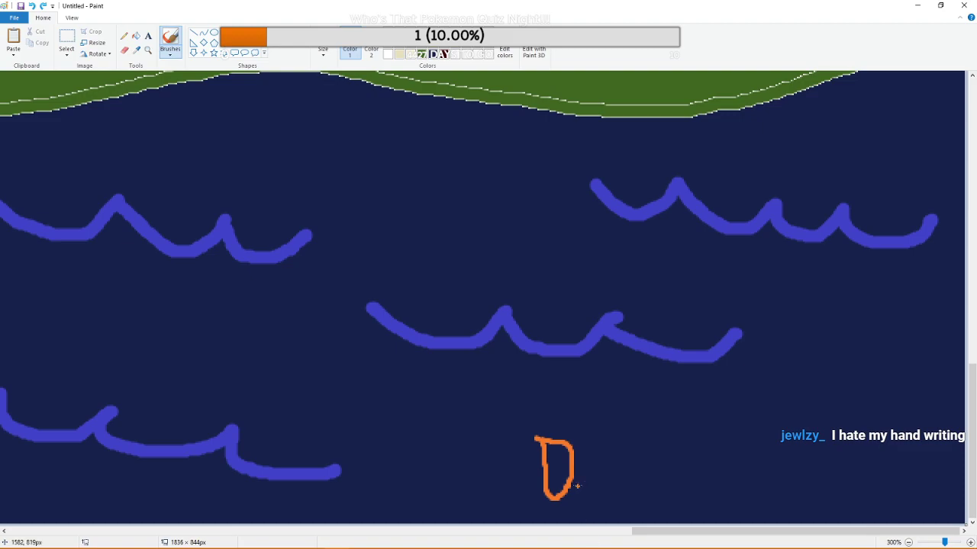
Handwrite the remaining letters and digits of the artist's username in orange, undoing and redrawing the unsatisfactory last digits
mouse_move(578, 482)
left_mouse_down()
mouse_move(607, 479)
mouse_move(614, 460)
mouse_move(587, 469)
mouse_move(579, 489)
mouse_move(606, 505)
mouse_move(650, 467)
mouse_move(659, 486)
mouse_move(640, 485)
mouse_move(658, 499)
mouse_move(691, 495)
mouse_move(685, 473)
mouse_move(675, 486)
mouse_move(693, 500)
mouse_move(702, 489)
mouse_move(720, 510)
mouse_move(737, 506)
mouse_move(758, 461)
left_mouse_up()
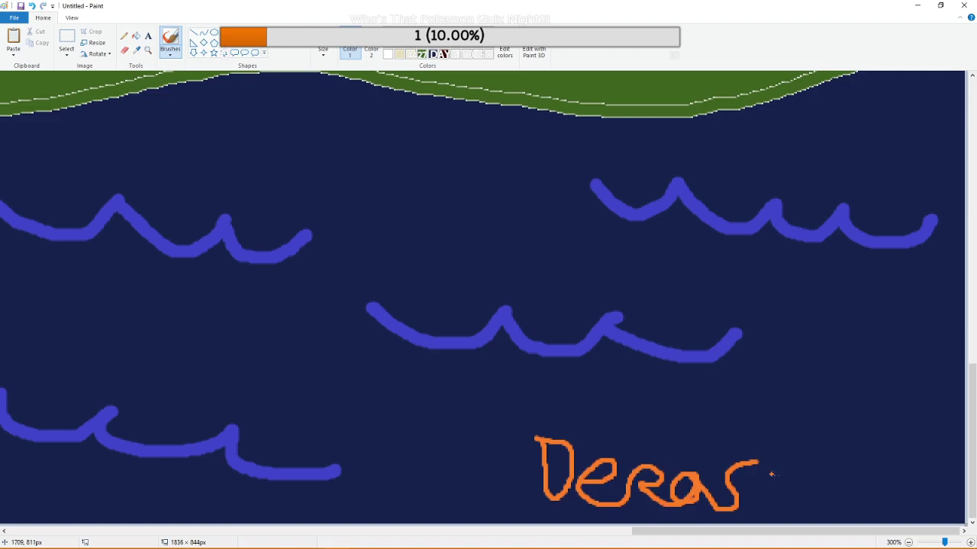
mouse_move(767, 458)
left_mouse_down()
mouse_move(757, 503)
mouse_move(779, 474)
mouse_move(778, 508)
mouse_move(802, 496)
mouse_move(805, 467)
mouse_move(794, 468)
mouse_move(830, 479)
mouse_move(828, 499)
mouse_move(840, 509)
mouse_move(856, 486)
mouse_move(857, 509)
mouse_move(836, 473)
mouse_move(874, 482)
mouse_move(888, 511)
mouse_move(861, 508)
left_mouse_up()
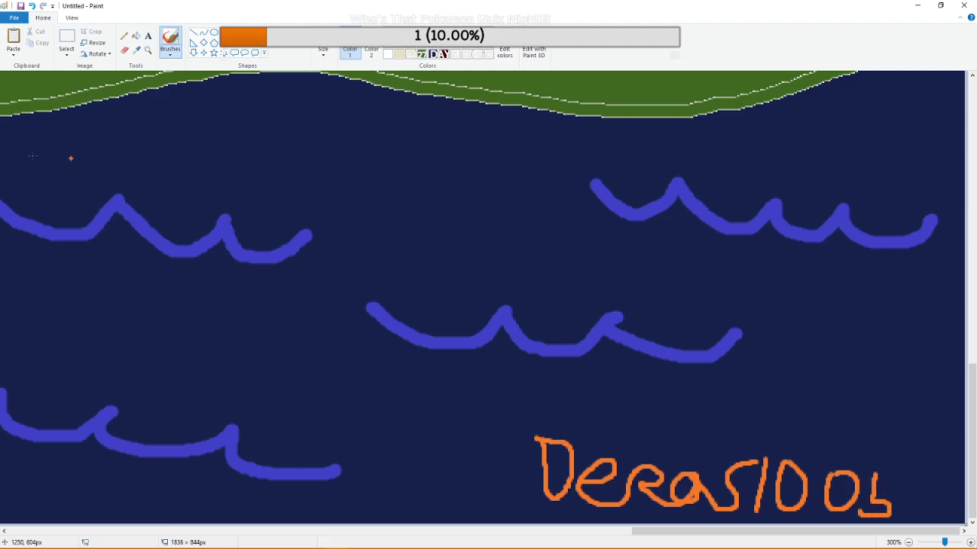
left_click(31, 5)
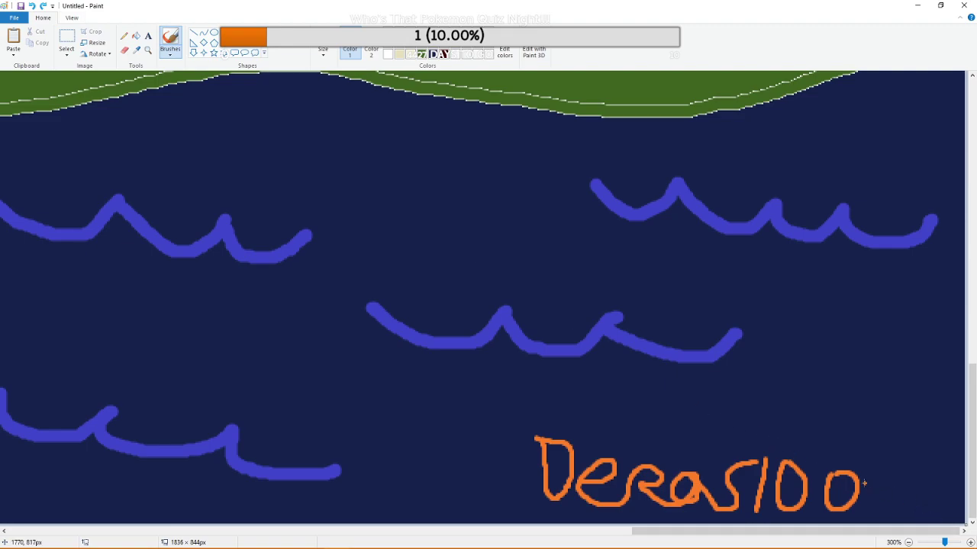
left_click(32, 6)
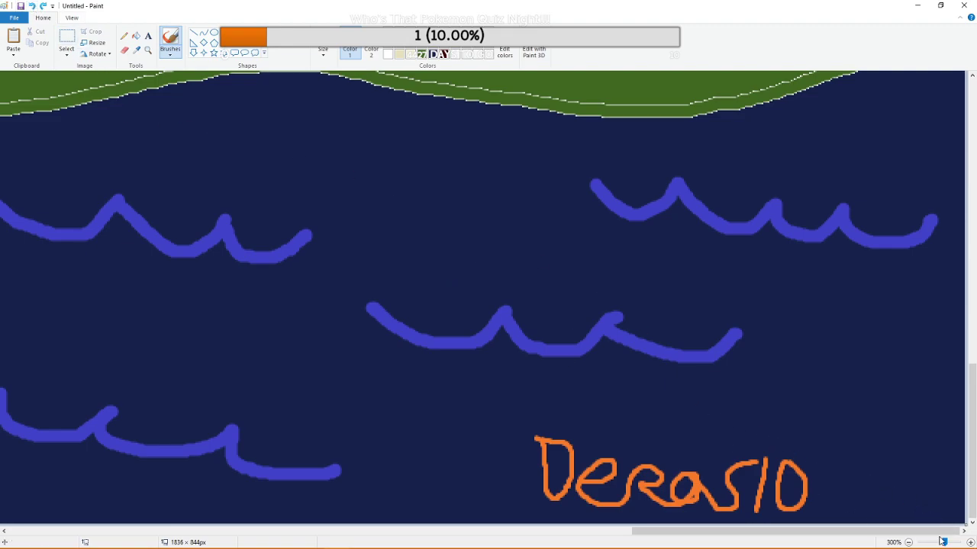
mouse_move(812, 479)
left_mouse_down()
mouse_move(818, 462)
mouse_move(810, 503)
left_mouse_up()
double_click(31, 5)
mouse_move(828, 471)
left_mouse_down()
mouse_move(818, 505)
mouse_move(834, 507)
mouse_move(829, 469)
mouse_move(855, 472)
mouse_move(850, 490)
mouse_move(865, 494)
mouse_move(844, 505)
left_mouse_up()
left_click_drag(853, 472, 877, 471)
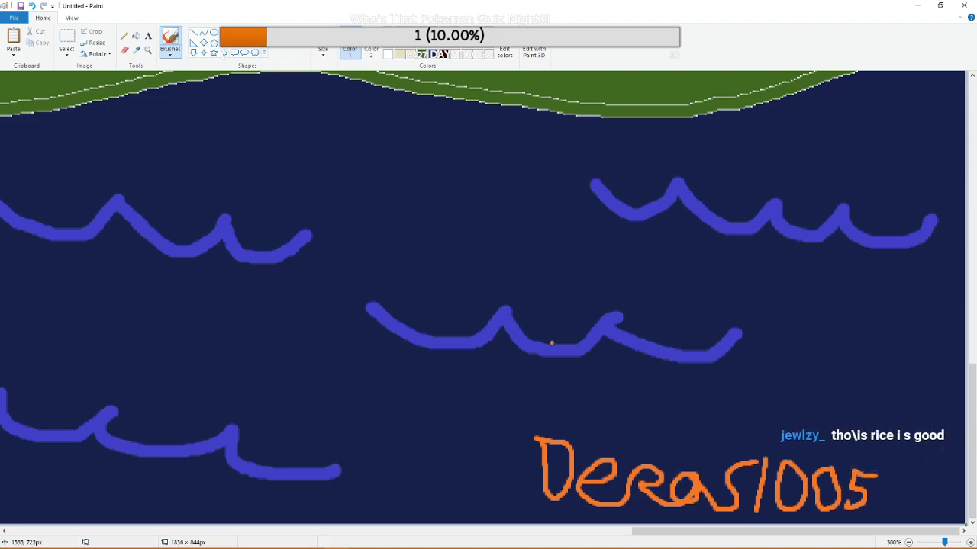